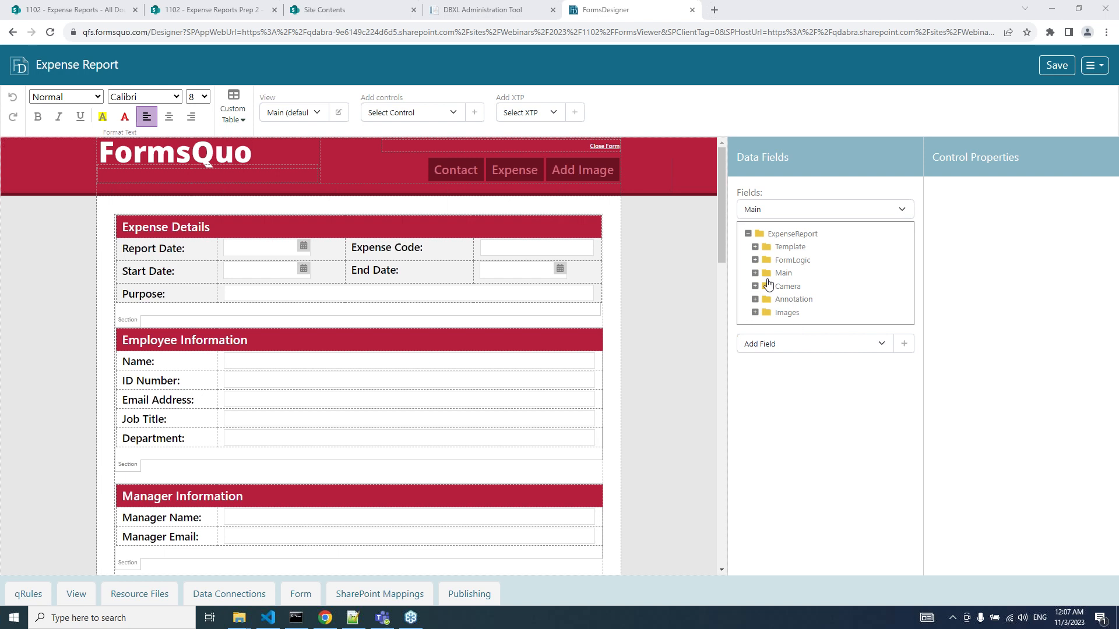
Delete the Manager Name text box, leaving its Manager Information cell empty.
scroll(447, 394, "down", 1)
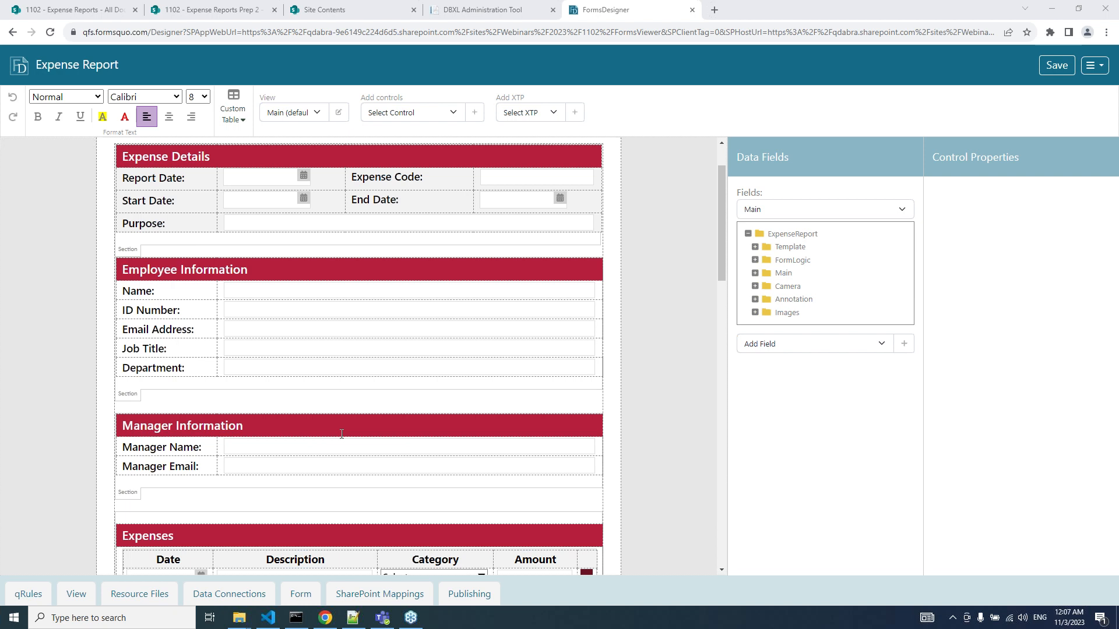
scroll(341, 434, "up", 1)
scroll(342, 434, "down", 1)
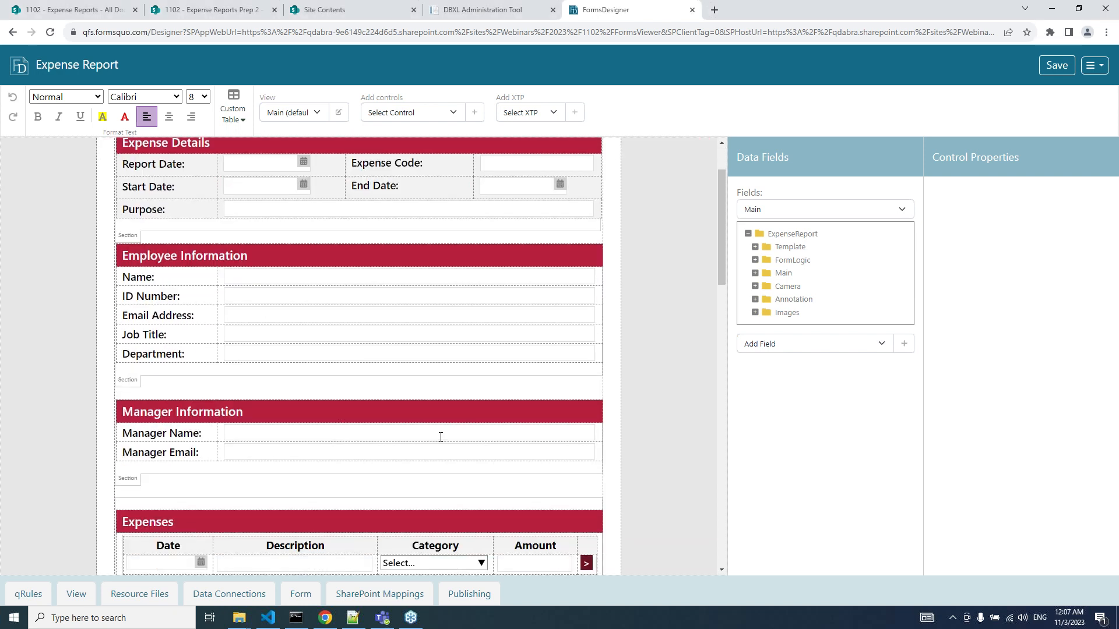
left_click(441, 437)
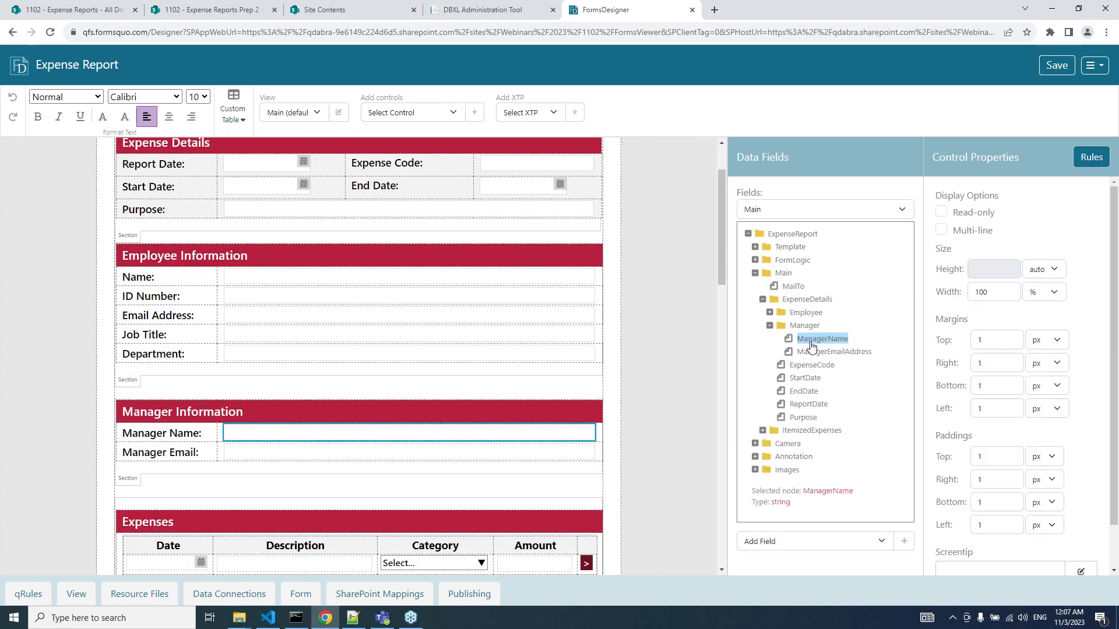
left_click(599, 432)
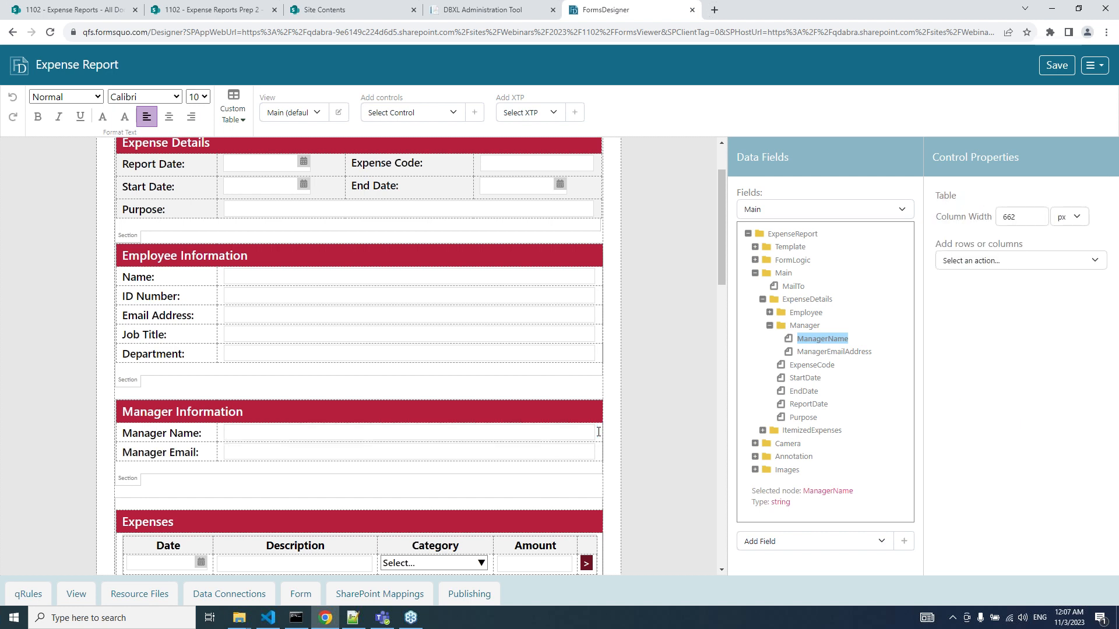
key("BackSpace")
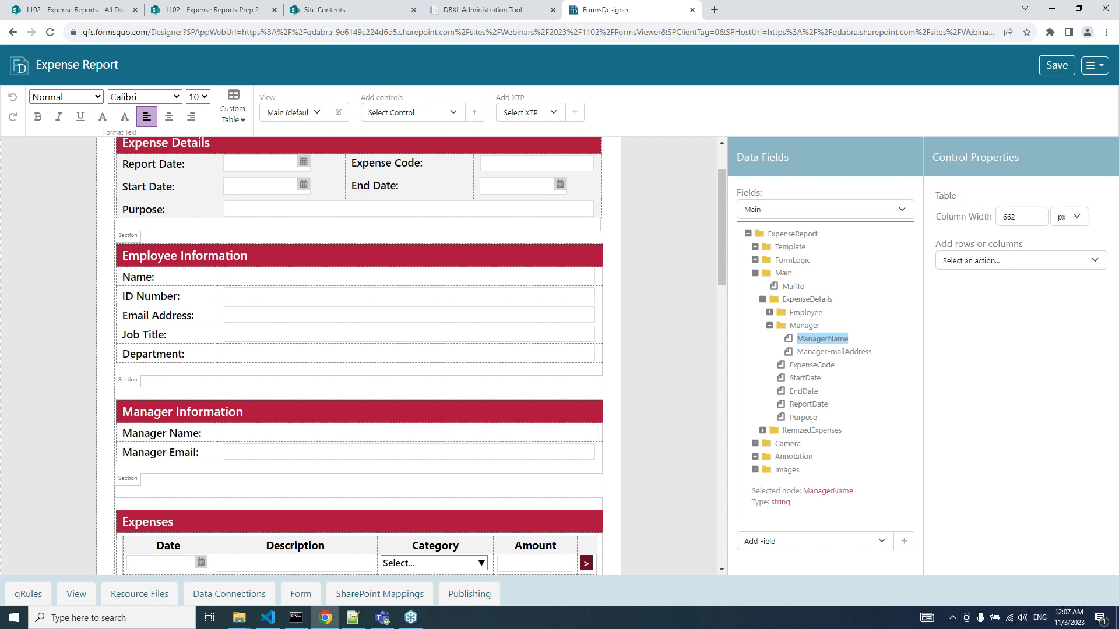
left_click(805, 326)
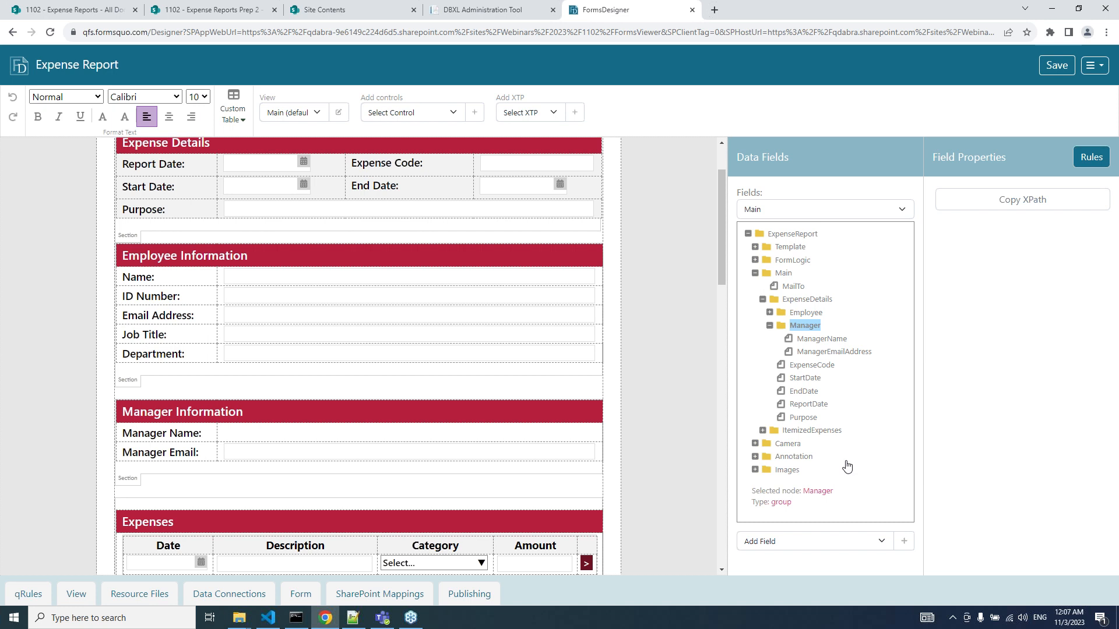
Add a ManagerPerson field of data type Person or Group under the Manager group.
left_click(903, 542)
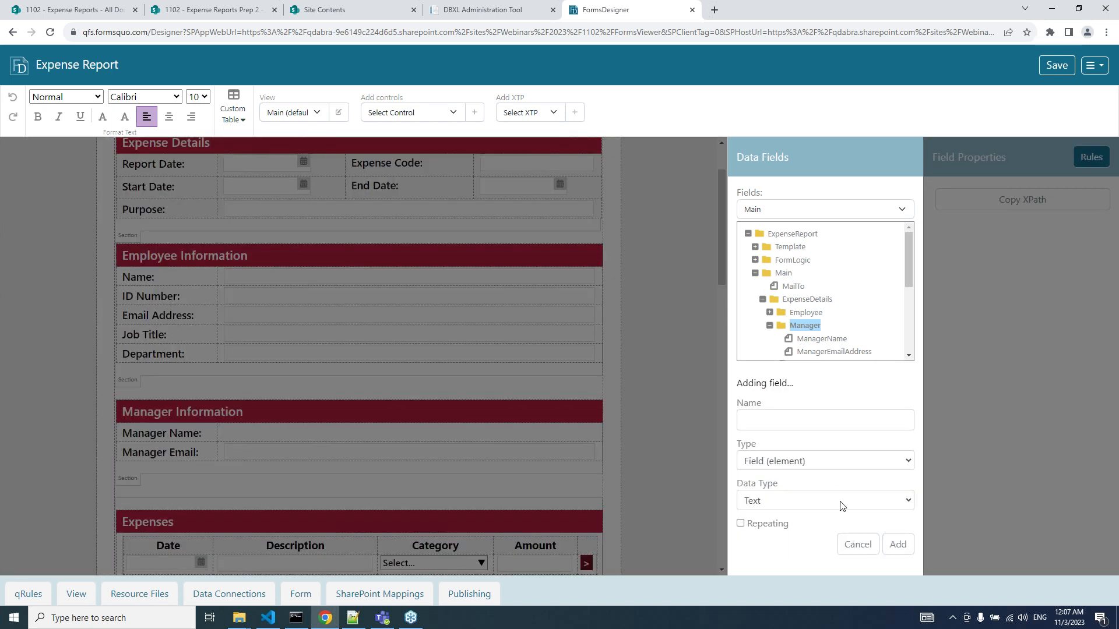
left_click(773, 424)
type("Manage")
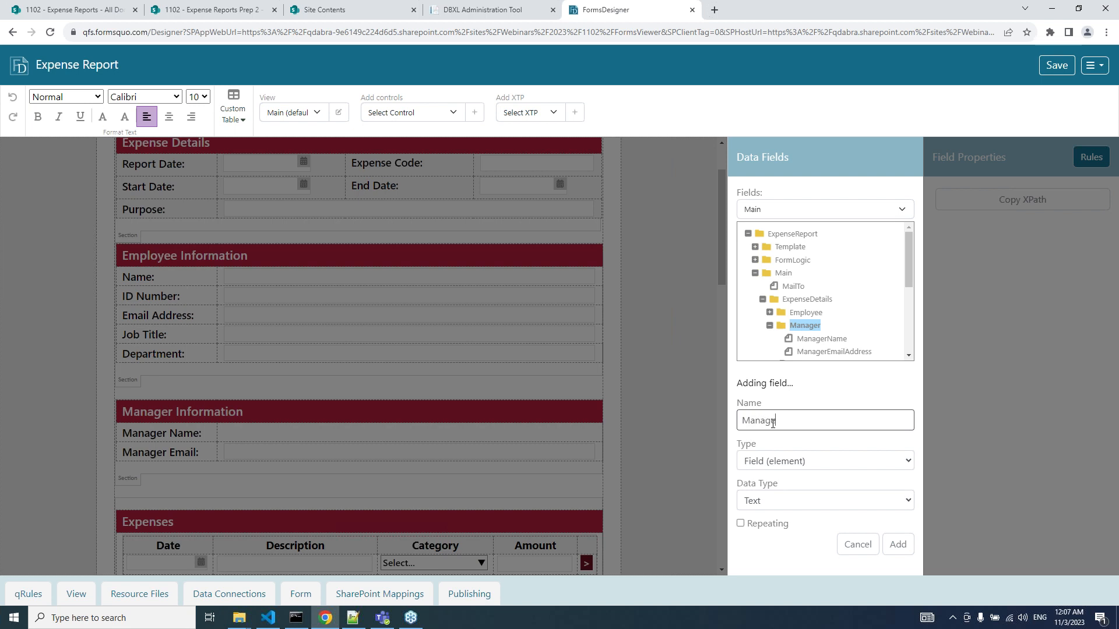
type("rPerson")
left_click(807, 503)
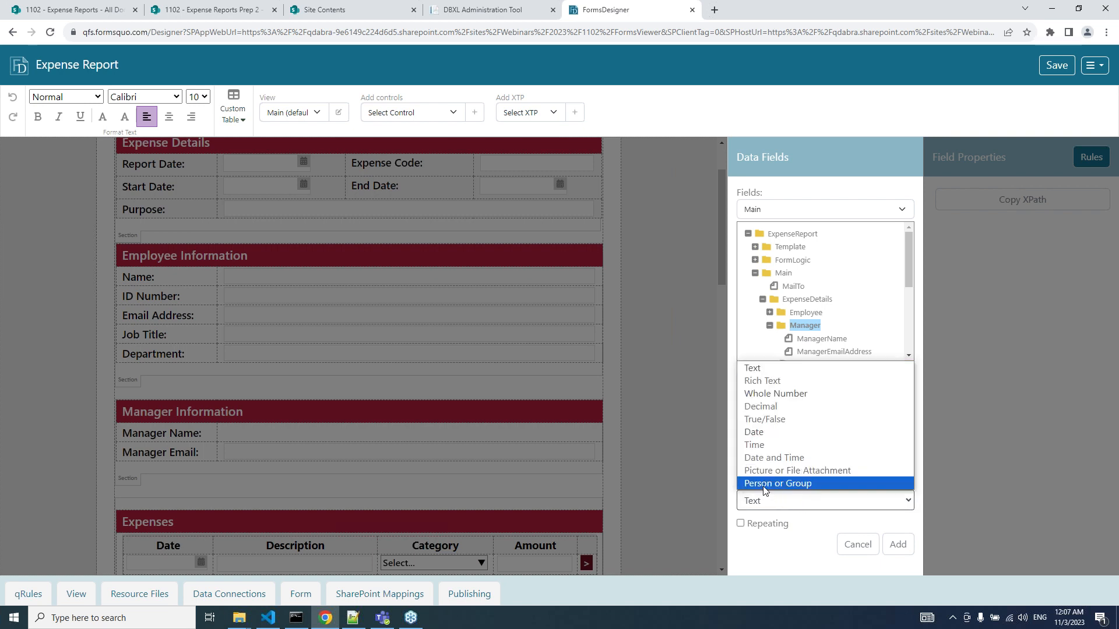
left_click(764, 487)
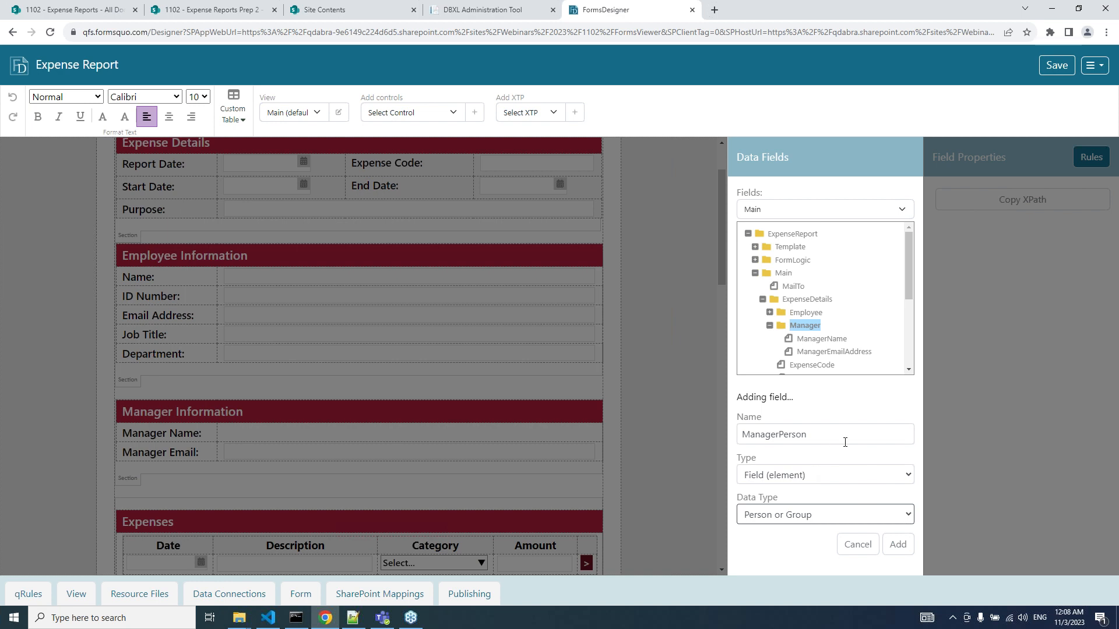
left_click(897, 550)
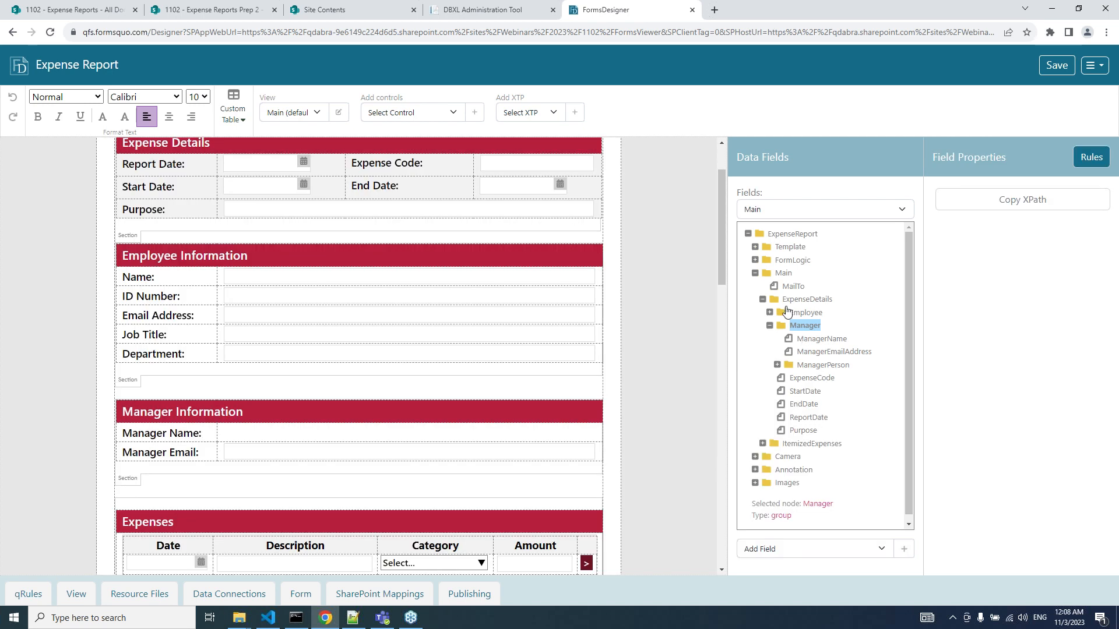
Expand ManagerPerson and its Person group to show DisplayName, AccountId and AccountType.
left_click(777, 365)
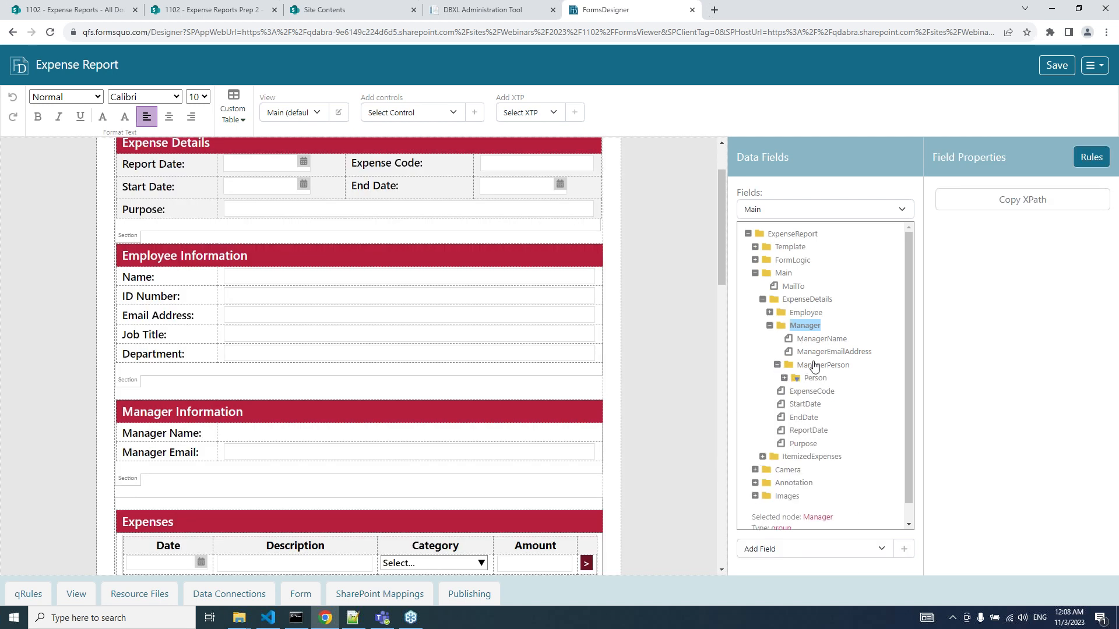
left_click(813, 379)
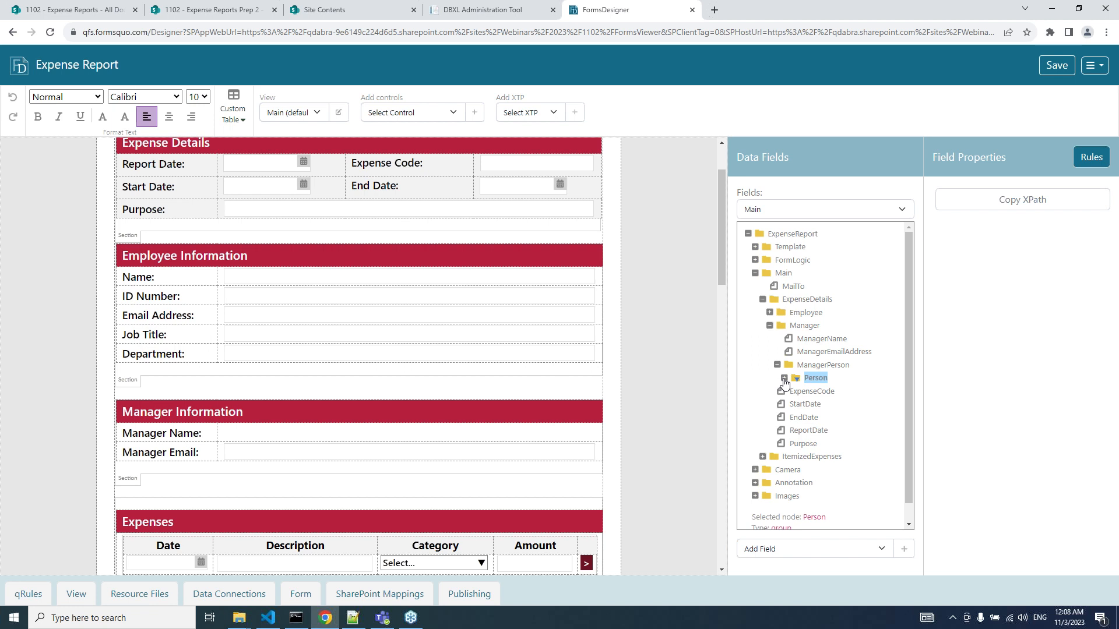
left_click(784, 379)
scroll(807, 402, "down", 1)
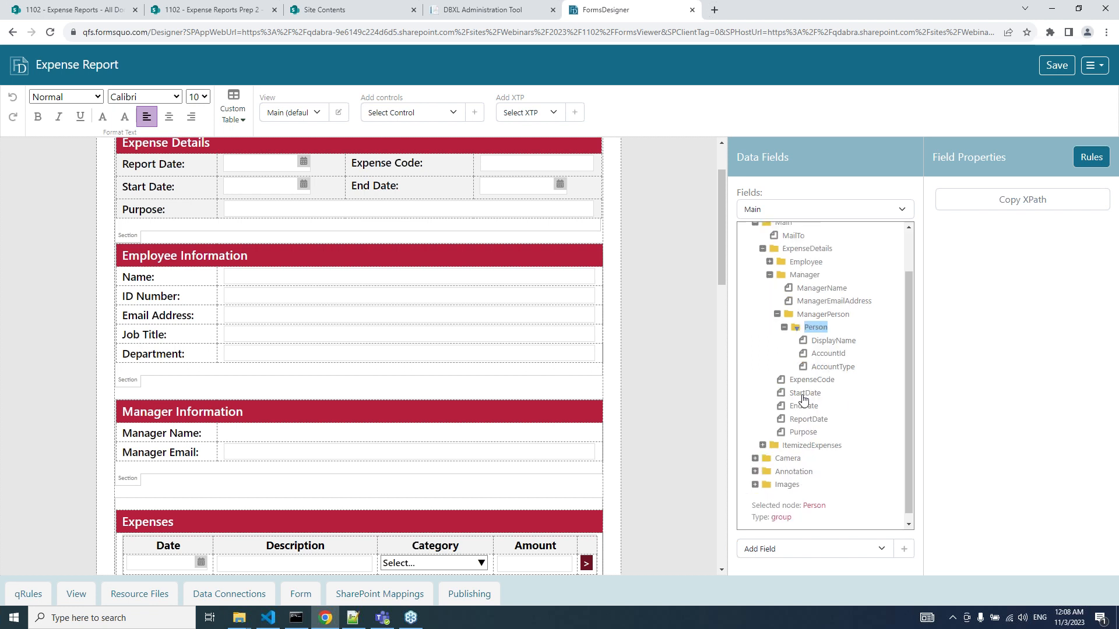
left_click(791, 550)
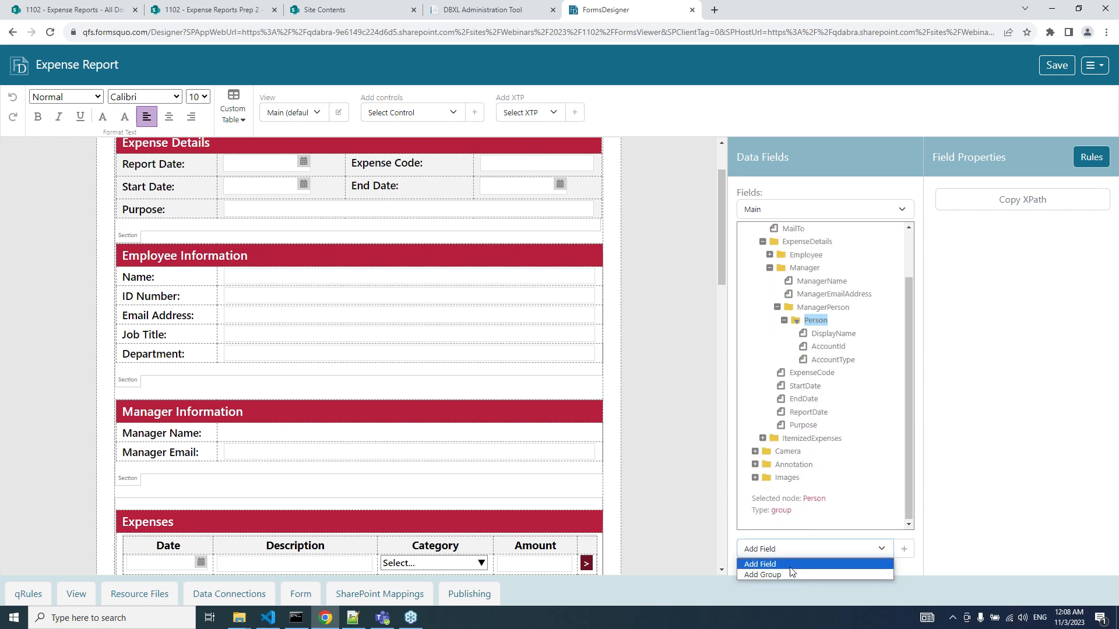
left_click(791, 567)
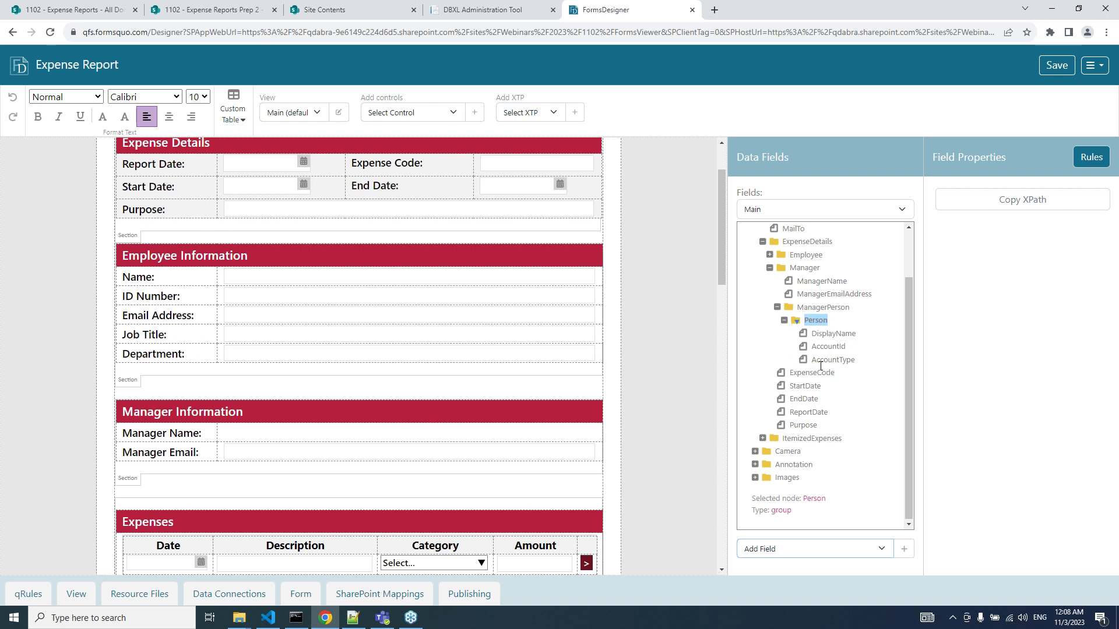
left_click(779, 550)
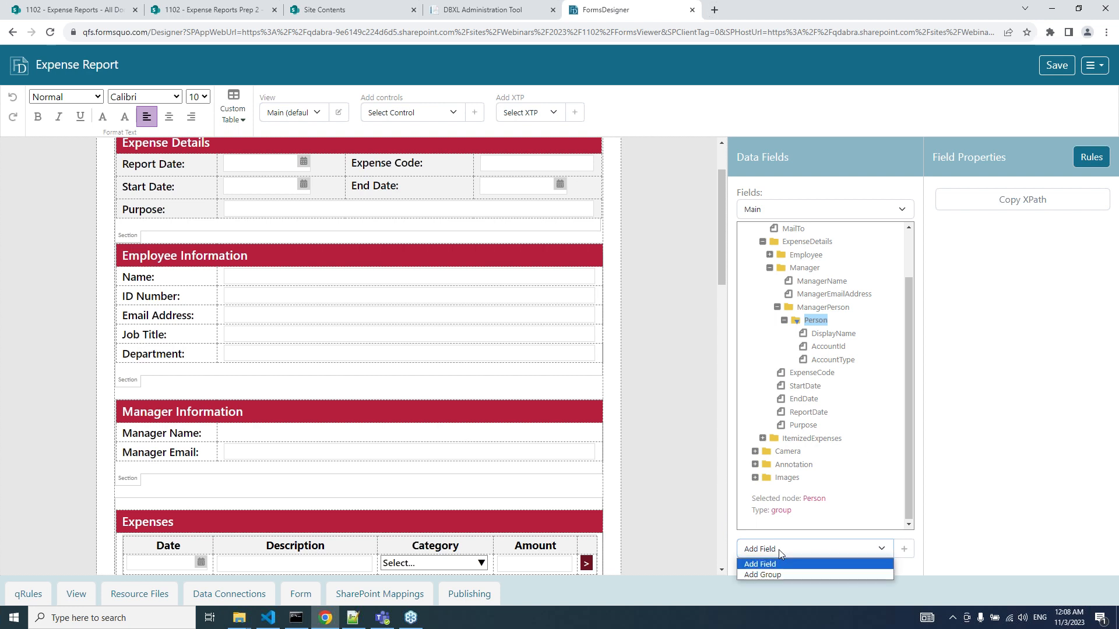
left_click(779, 550)
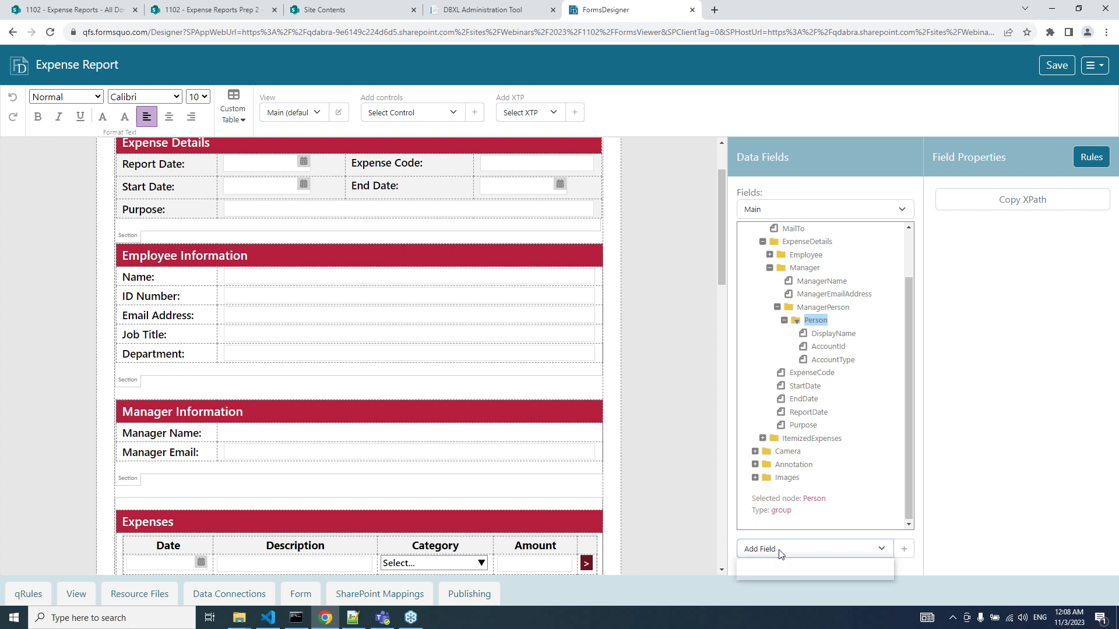
left_click(327, 431)
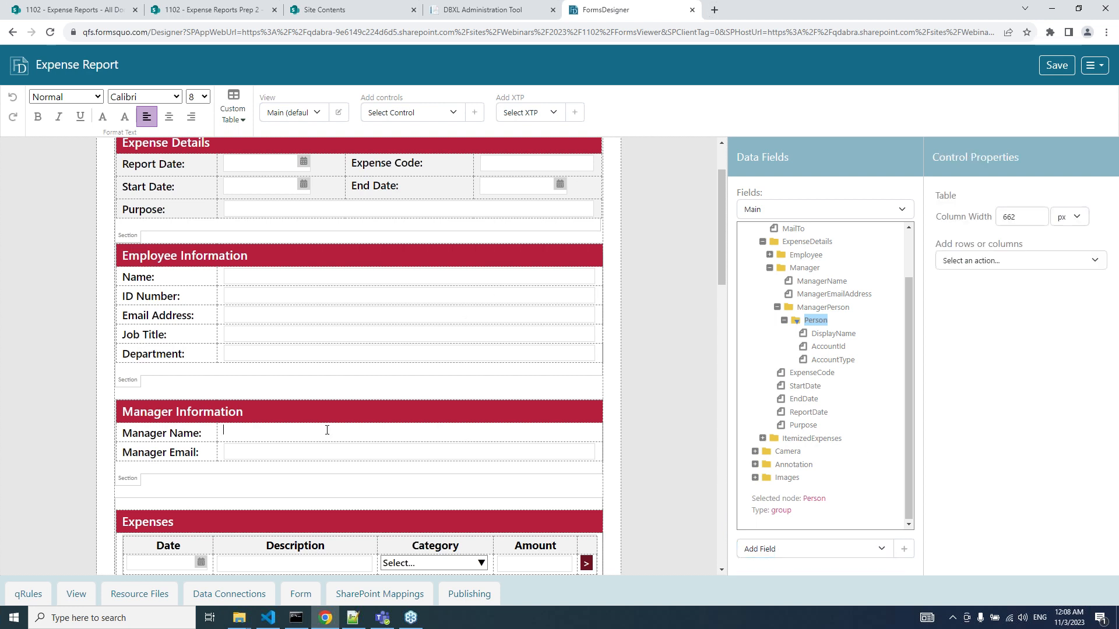
Insert a Person/Group Picker into the Manager Name cell, bound to the ManagerPerson field.
left_click(406, 112)
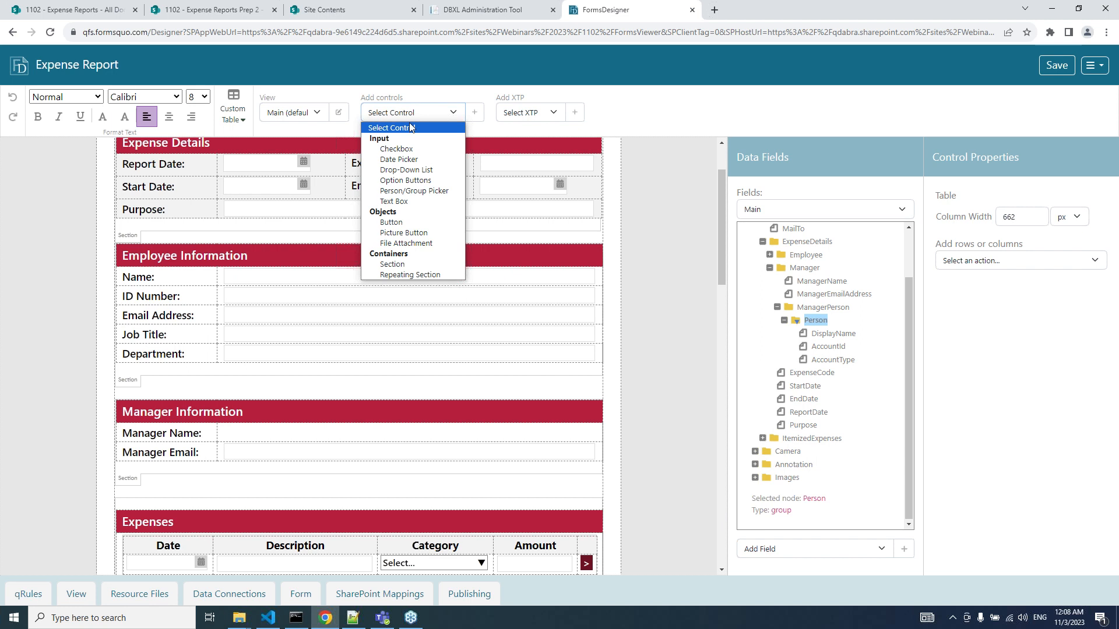
left_click(419, 192)
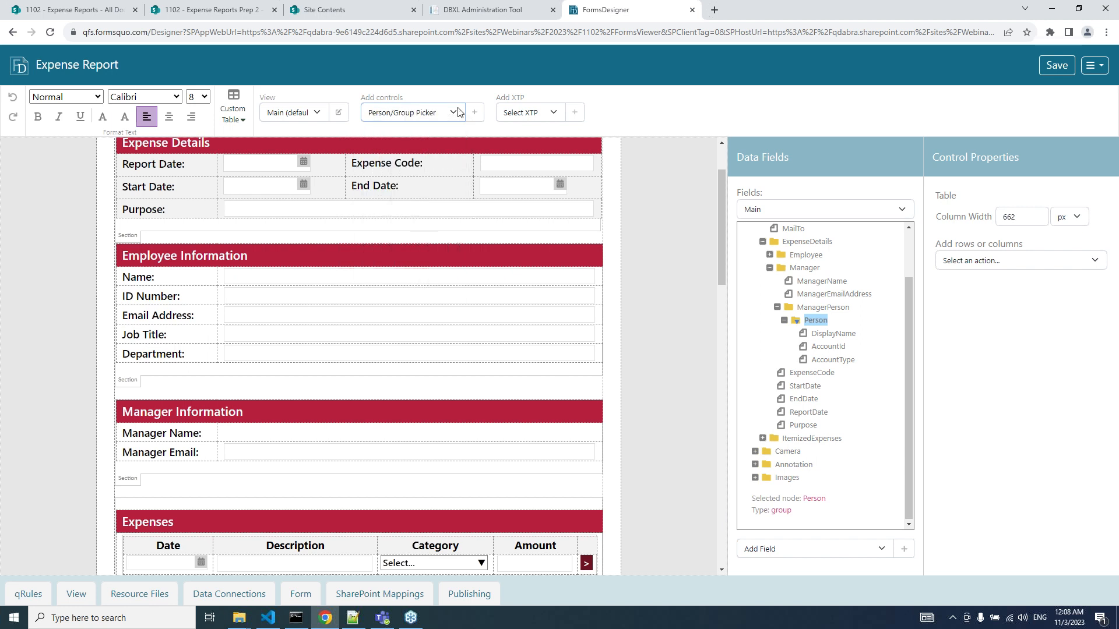
left_click(475, 114)
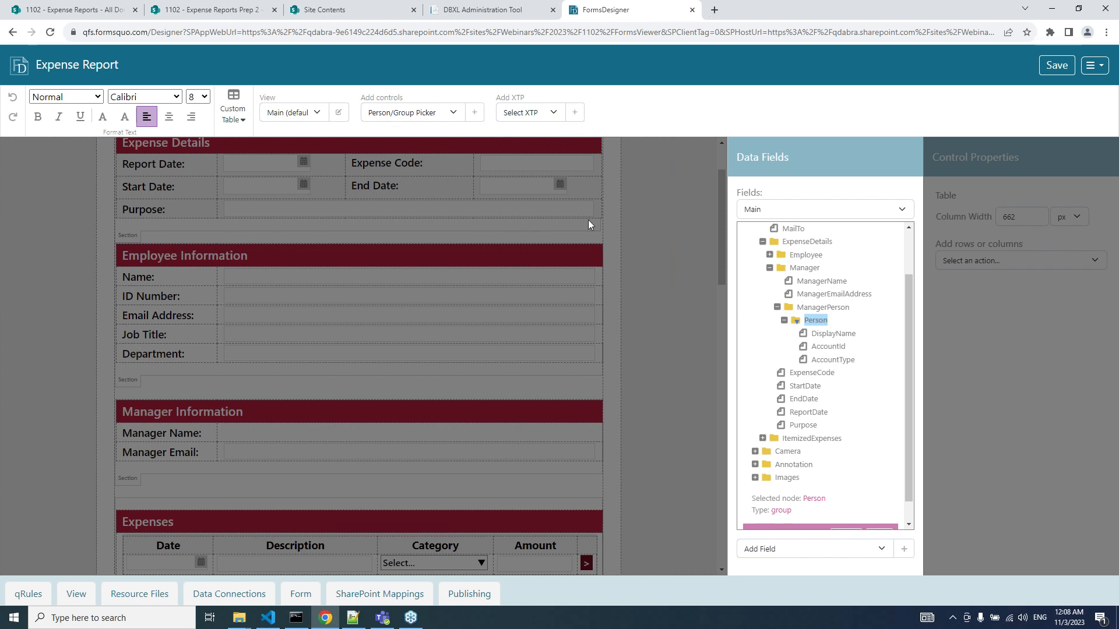
left_click(811, 310)
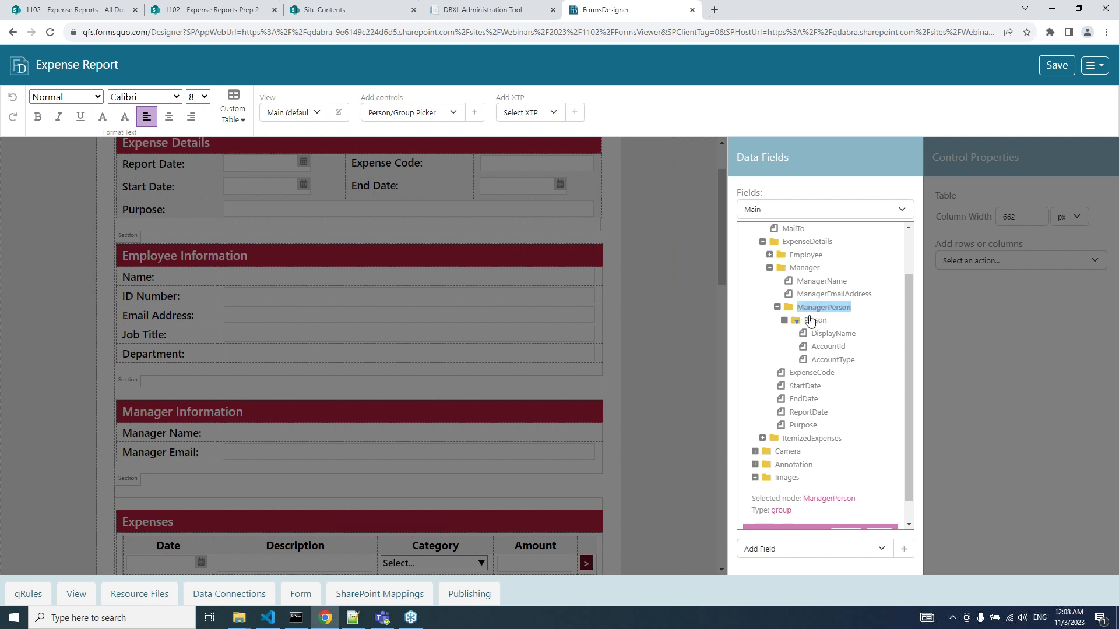
left_click(812, 324)
left_click(812, 309)
left_click(813, 322)
left_click(812, 309)
scroll(890, 502, "down", 1)
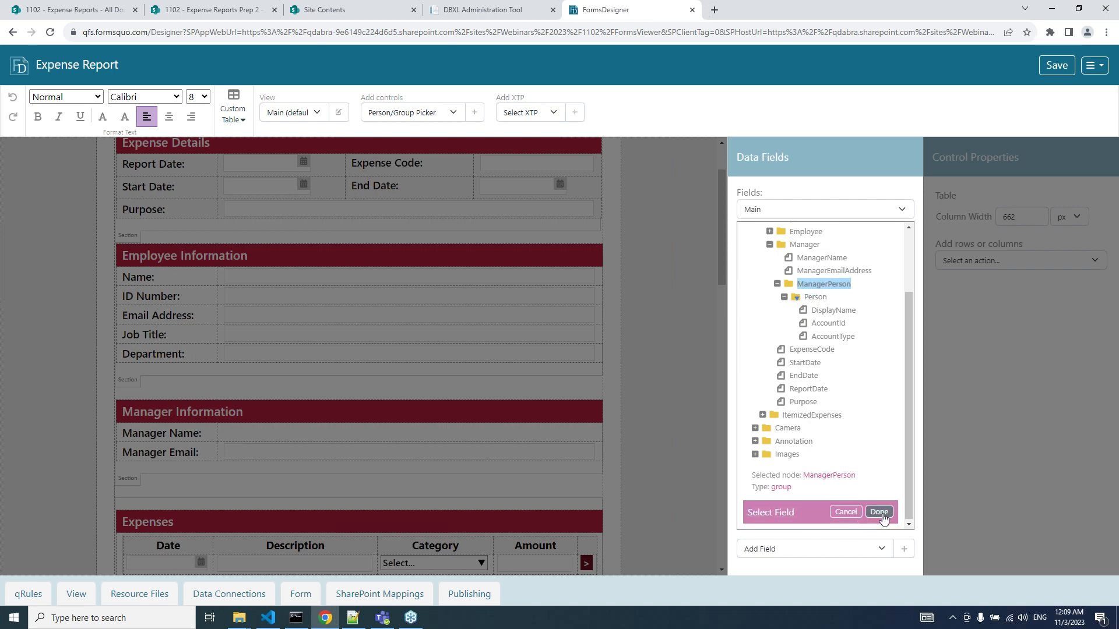
left_click(879, 512)
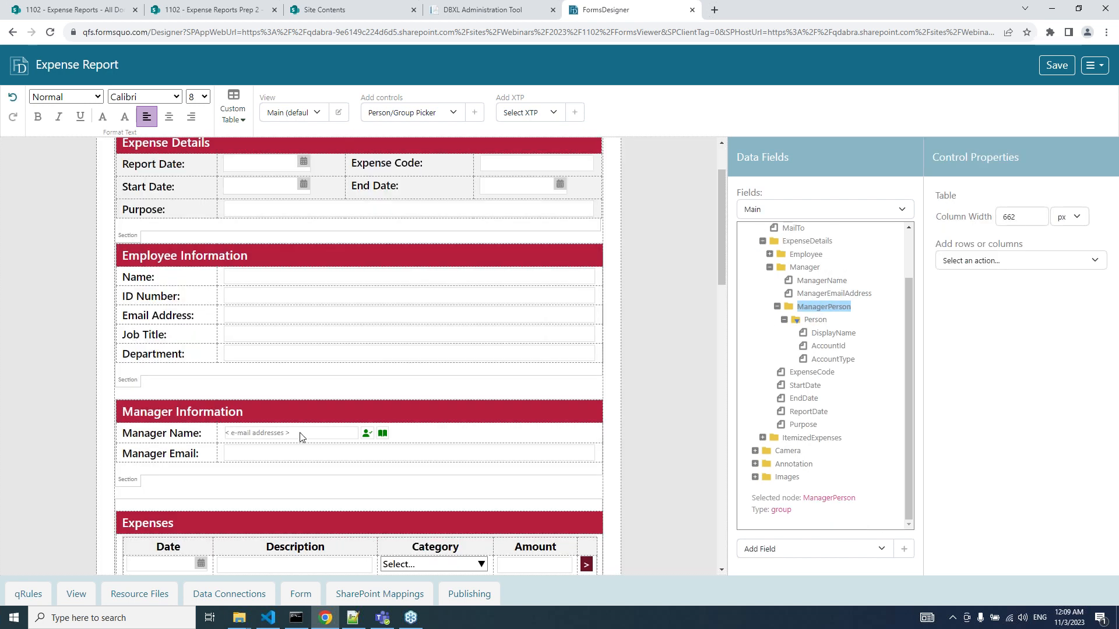
Save the Expense Report form and open it in FormsViewer in a new tab.
left_click(1056, 65)
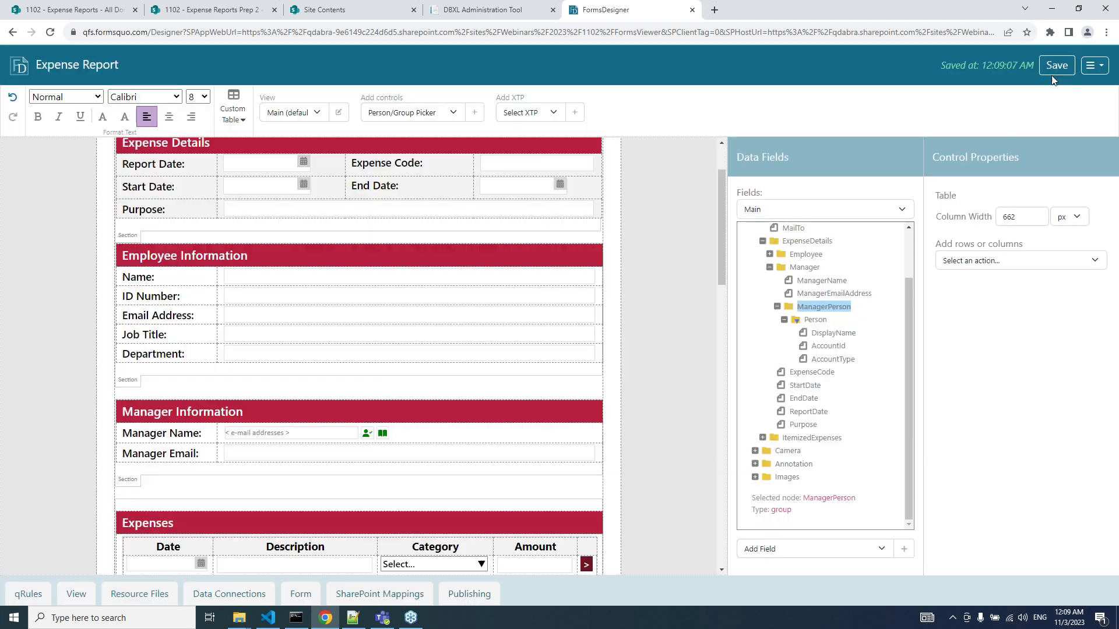
left_click(1093, 65)
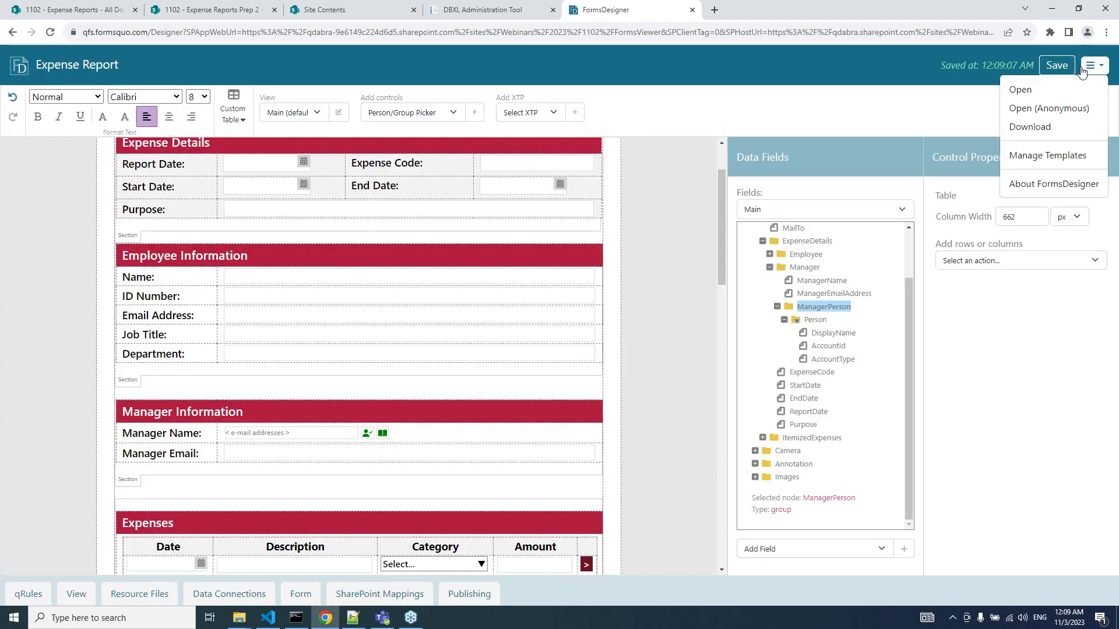
left_click(1050, 94)
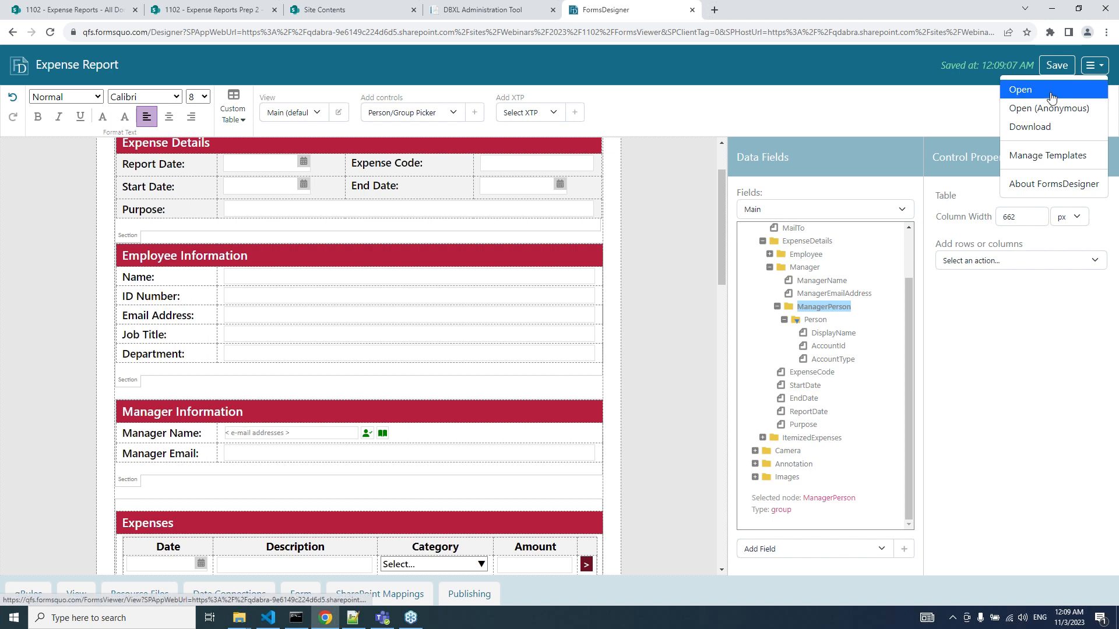
left_click(1052, 98)
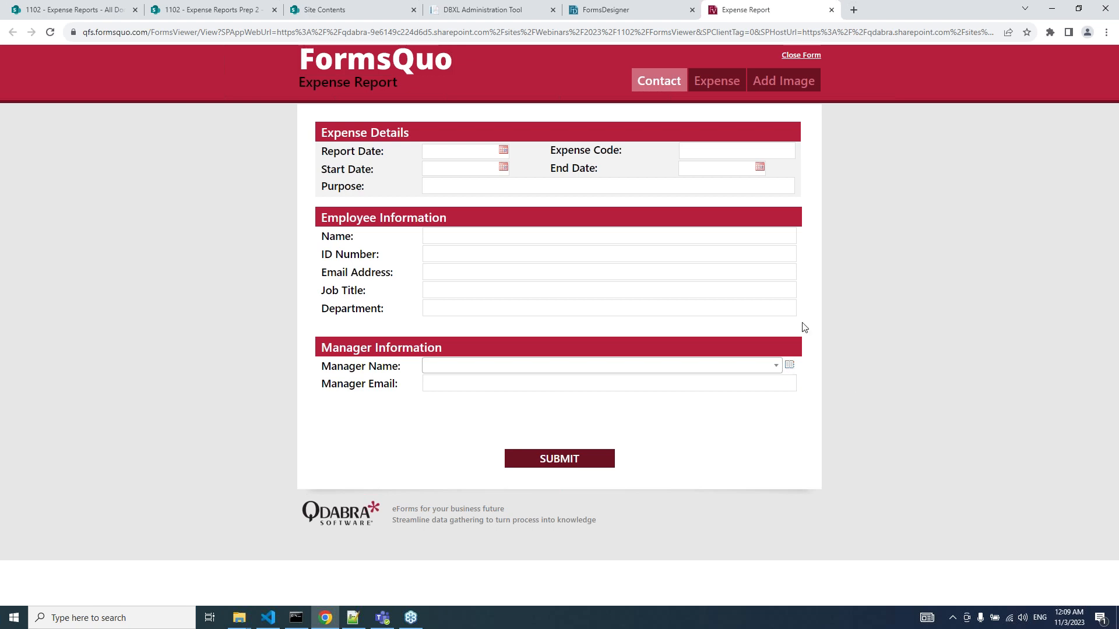
Search the directory for a person's name in the Manager Name picker and select the result.
left_click(791, 368)
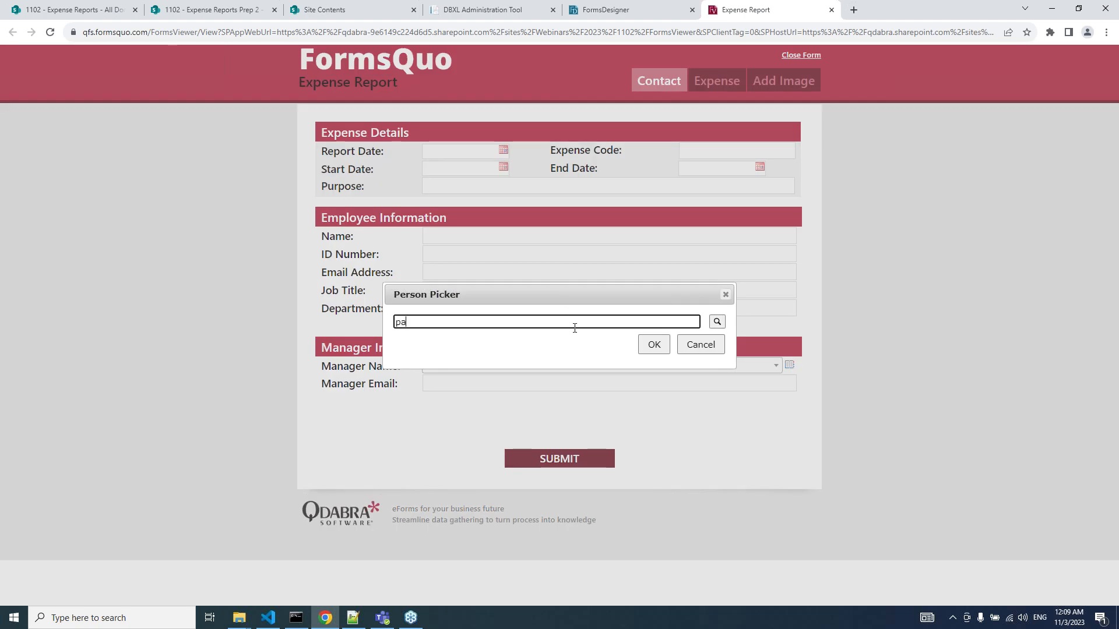
type("patrick")
key("Return")
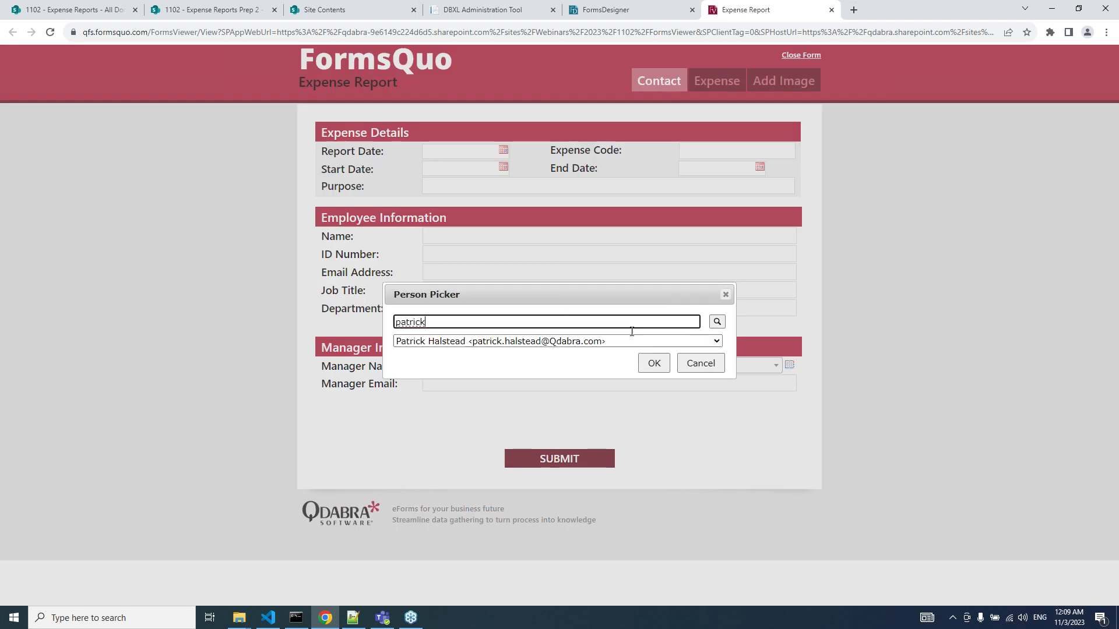
left_click(654, 364)
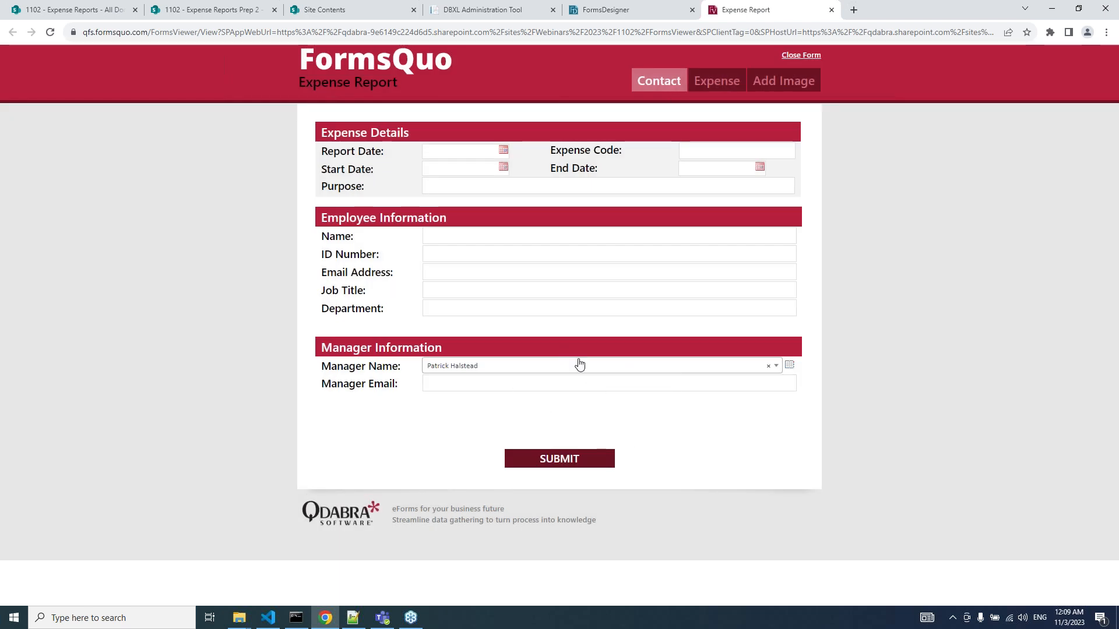
left_click(593, 16)
Check the manager's DisplayName and AccountId fields, then bring up row actions from the Manager Email row.
left_click(820, 335)
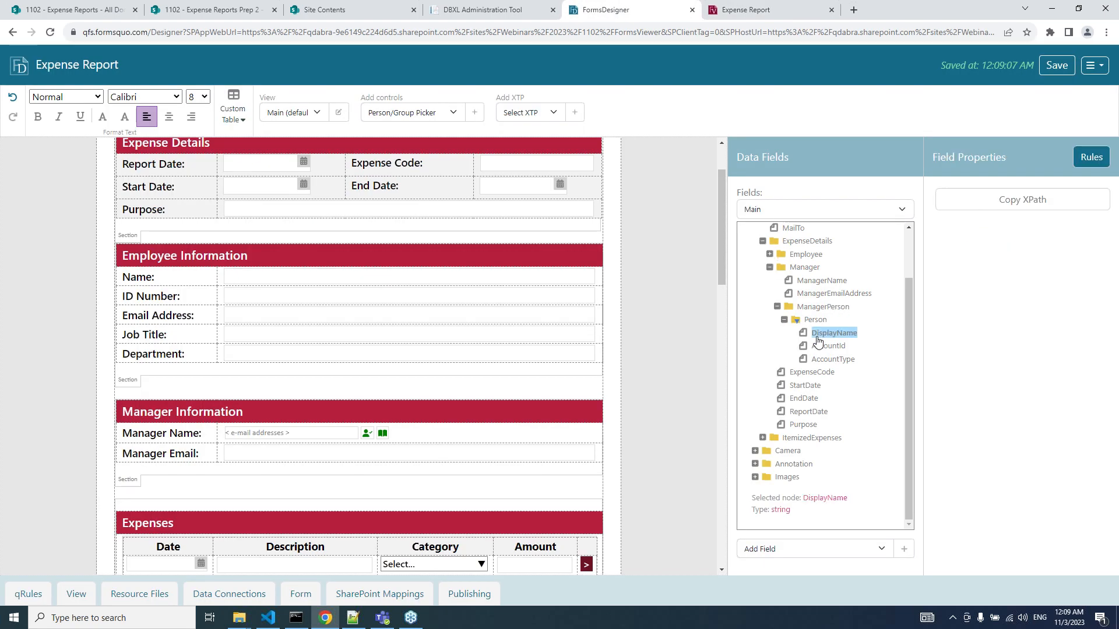
left_click(821, 348)
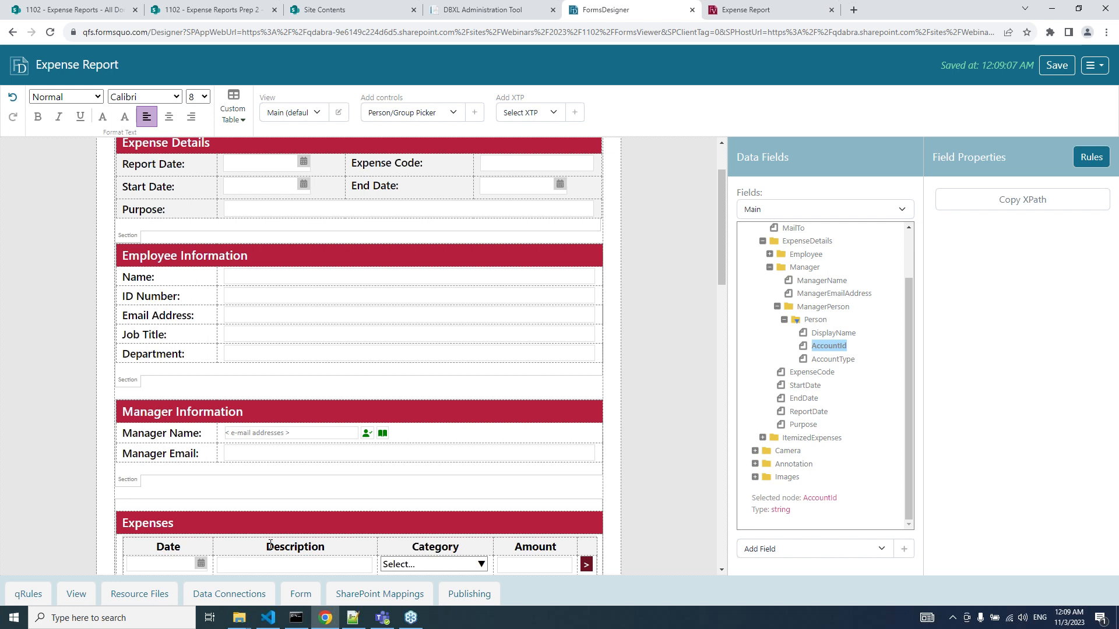
left_click(203, 453)
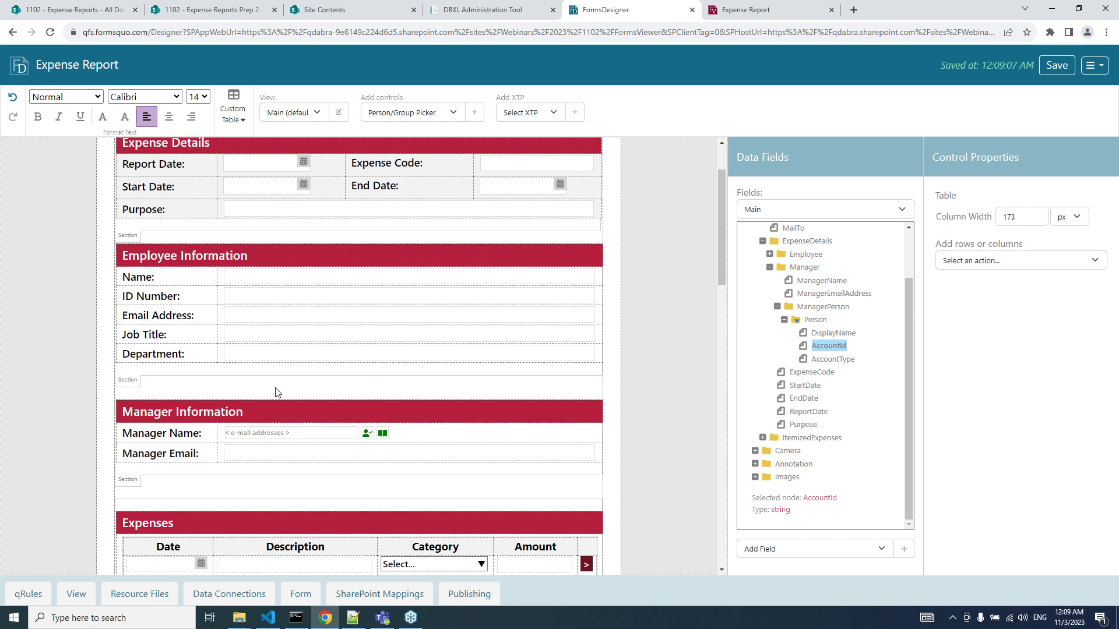
left_click(982, 265)
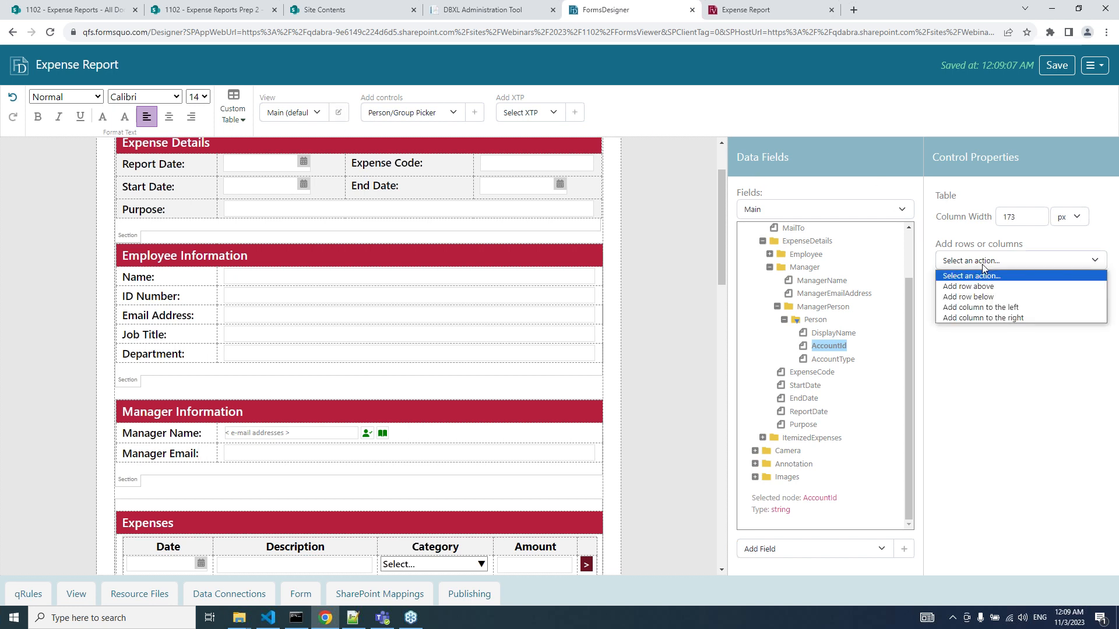
Add a row below Manager Email labelled 'Notify People:' in bold 14-point text.
left_click(971, 299)
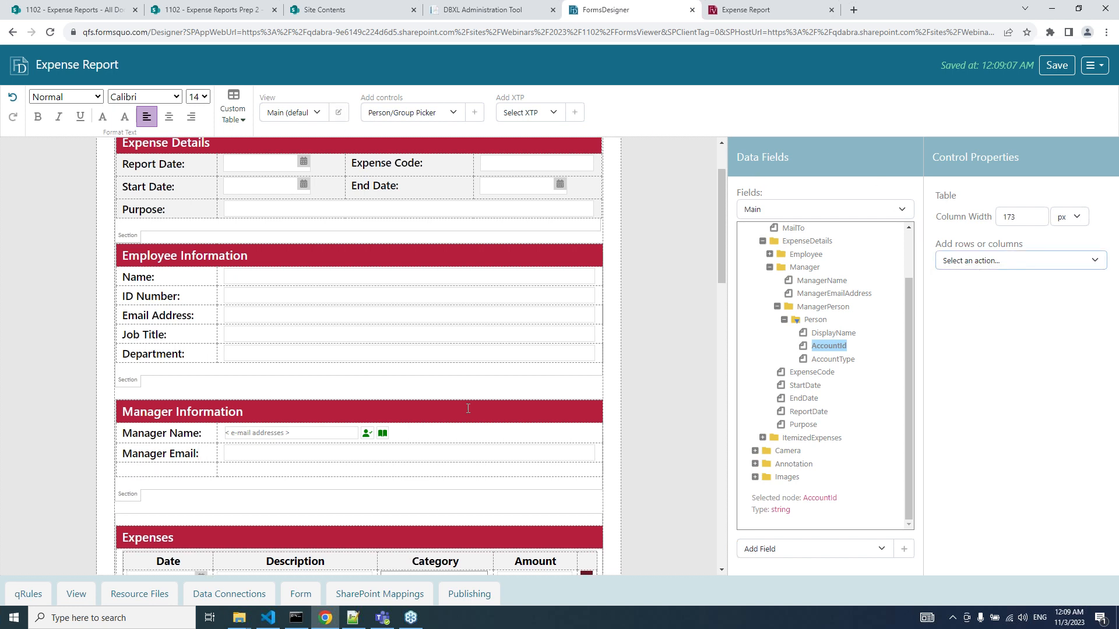
left_click(167, 472)
type("Notify People")
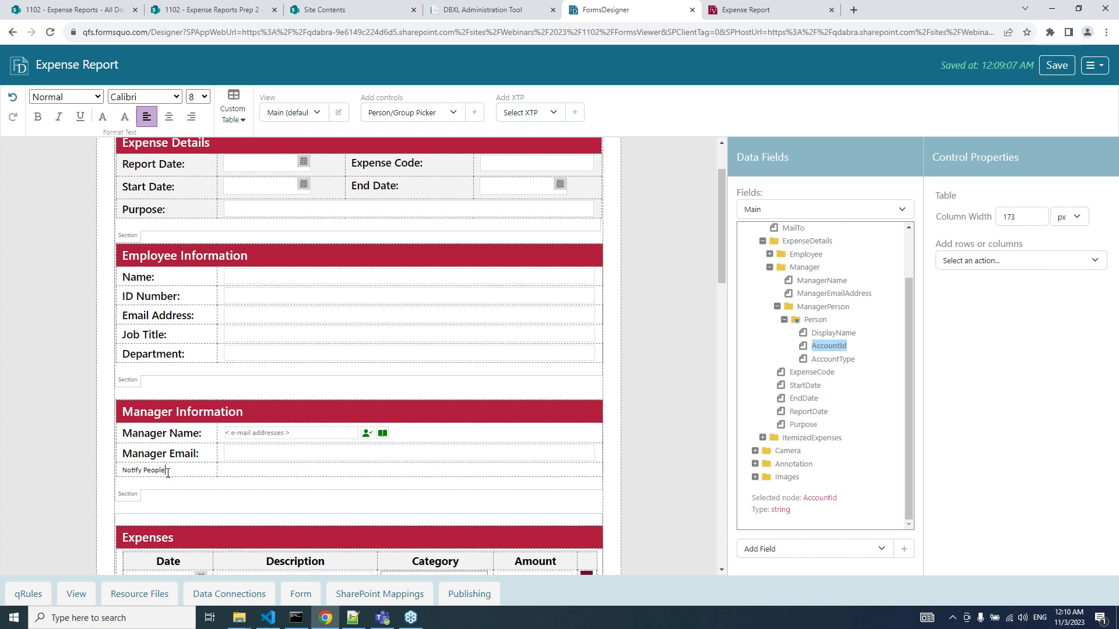
triple_click(168, 473)
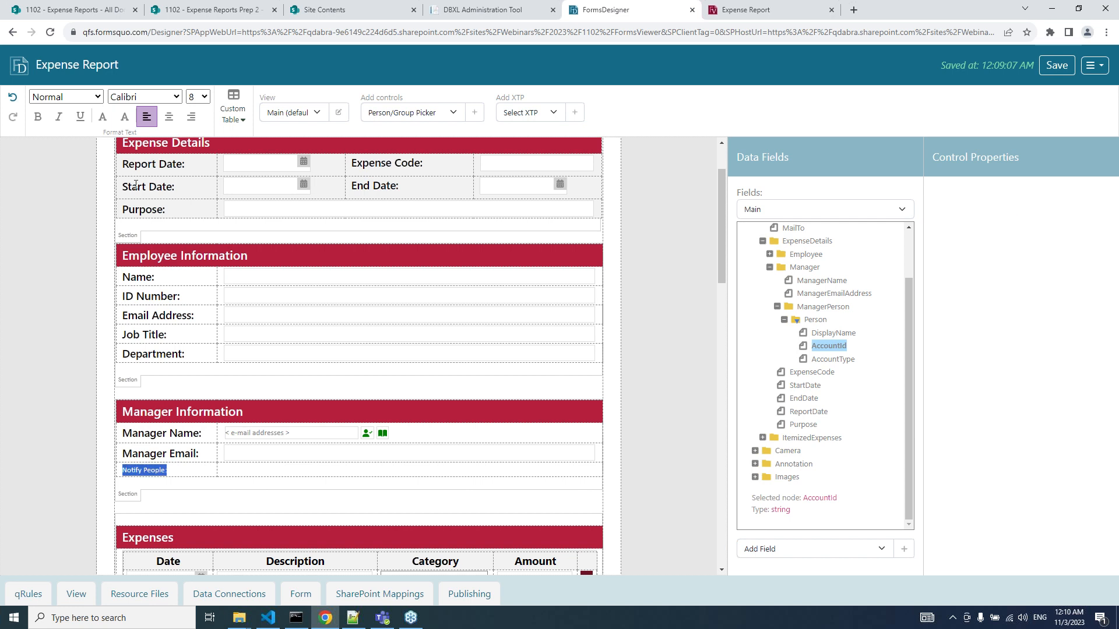
left_click(199, 95)
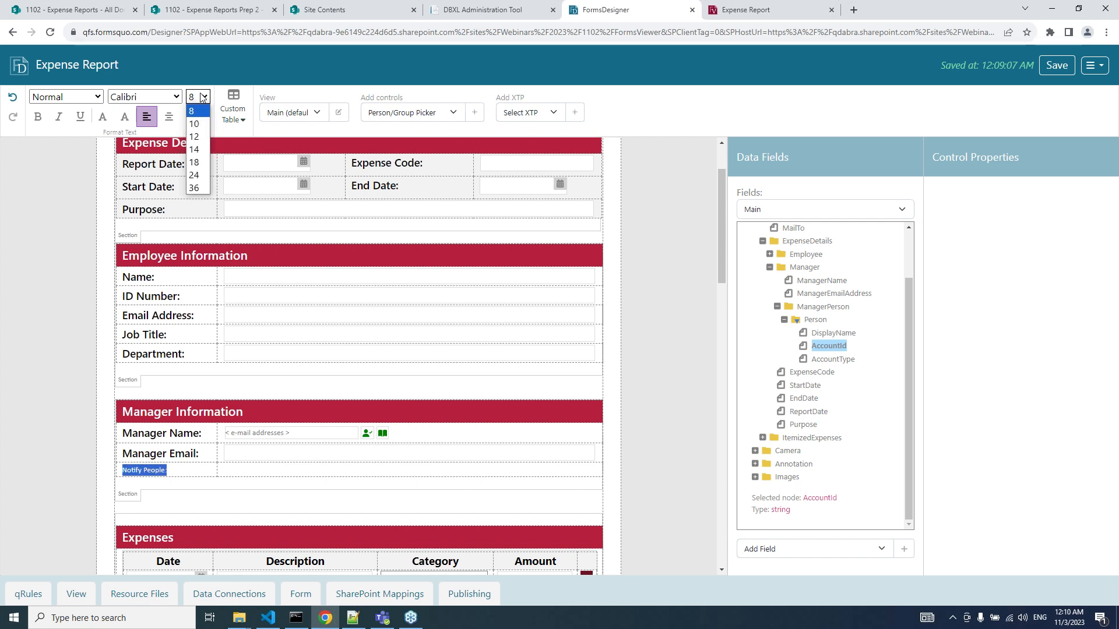
left_click(197, 150)
left_click(38, 117)
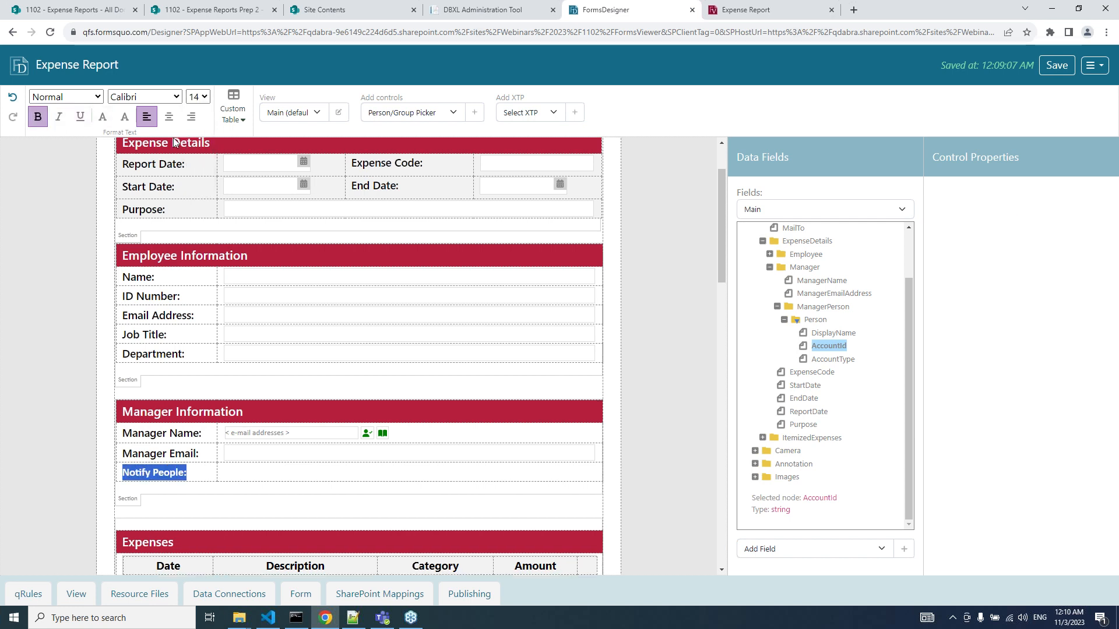
left_click(399, 463)
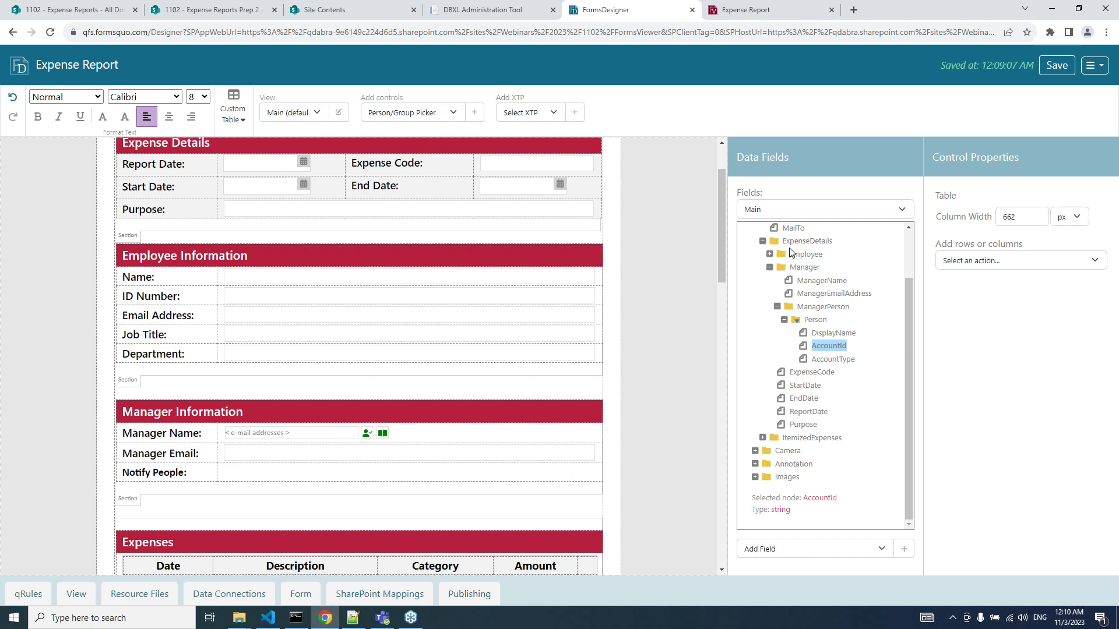
Add a NotifyPeople field of type Person or Group under ExpenseDetails.
left_click(791, 242)
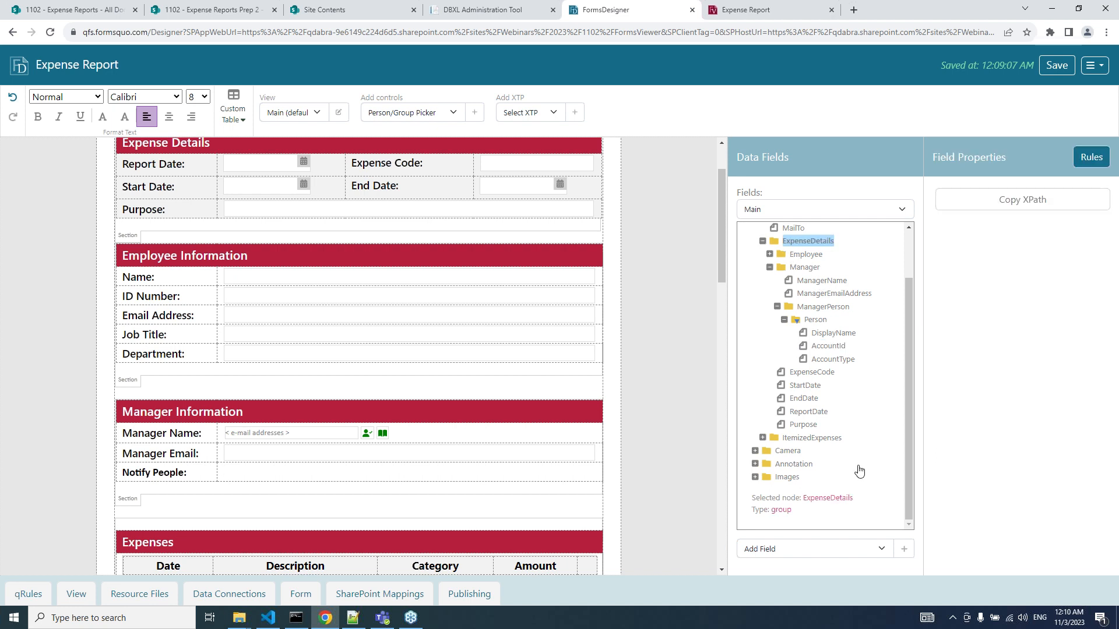
left_click(904, 549)
left_click(813, 427)
type("Not")
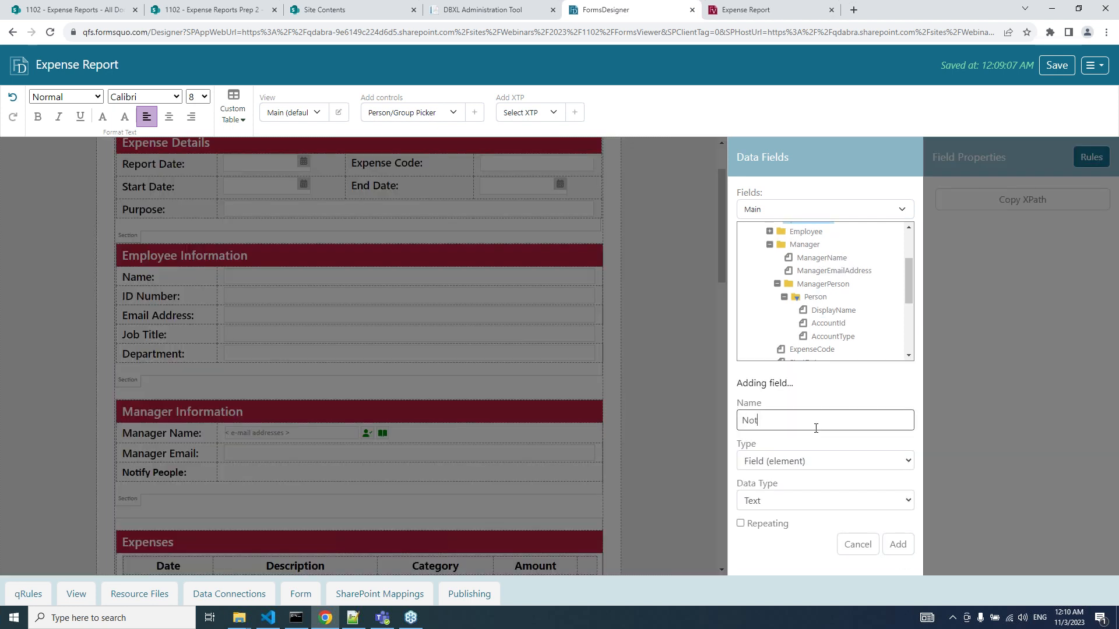
type("ifyPeople")
left_click(797, 505)
left_click(770, 481)
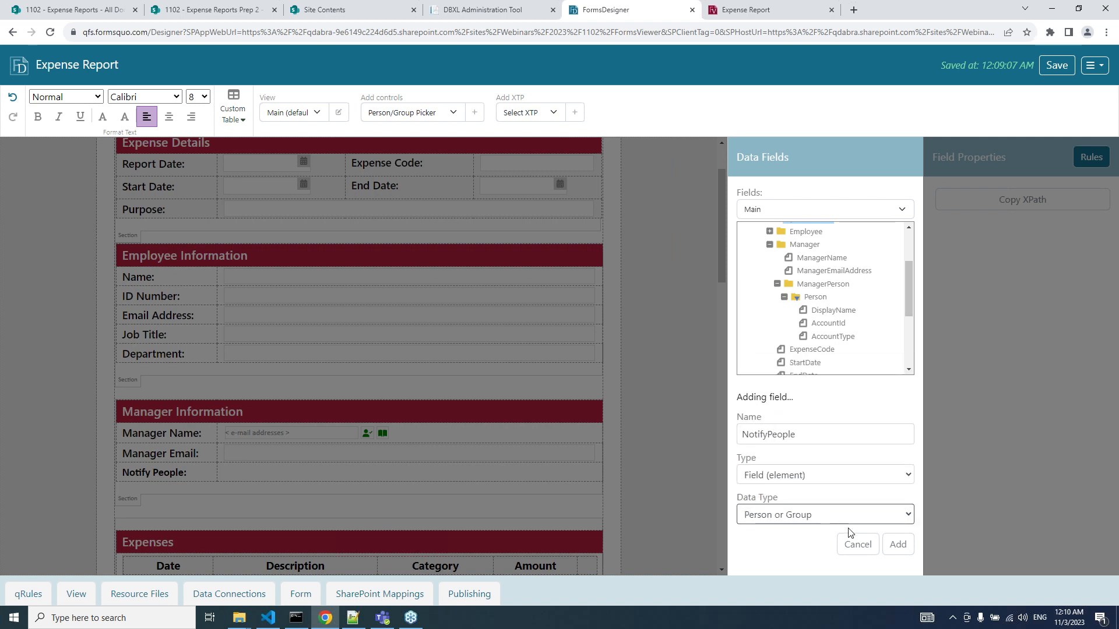
left_click(907, 548)
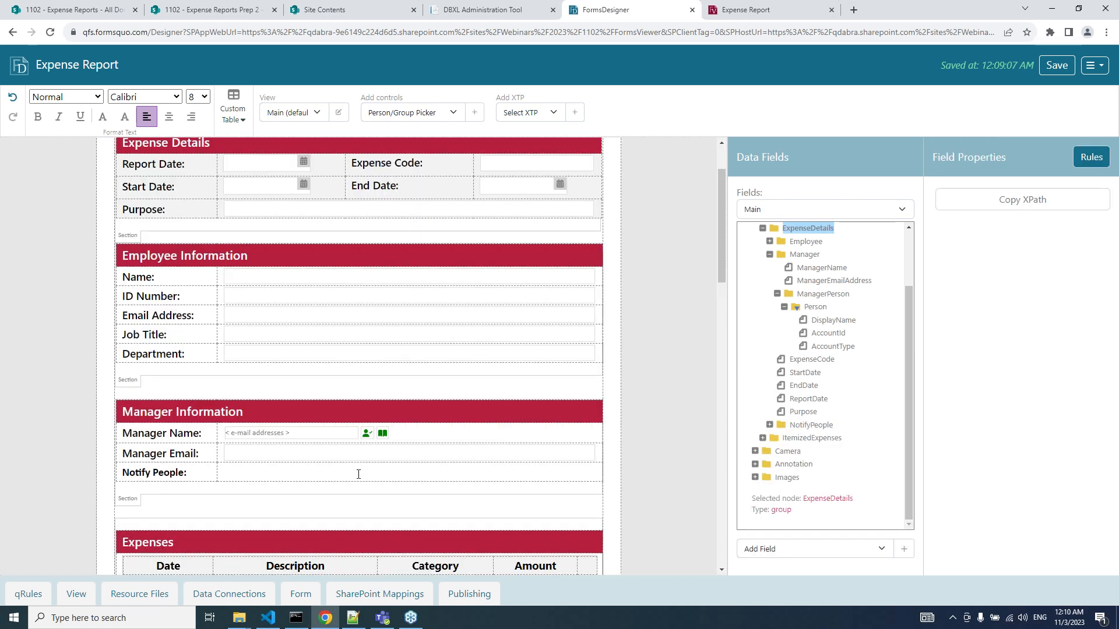
Insert a person picker beside Notify People, bound to the NotifyPeople field.
left_click(474, 112)
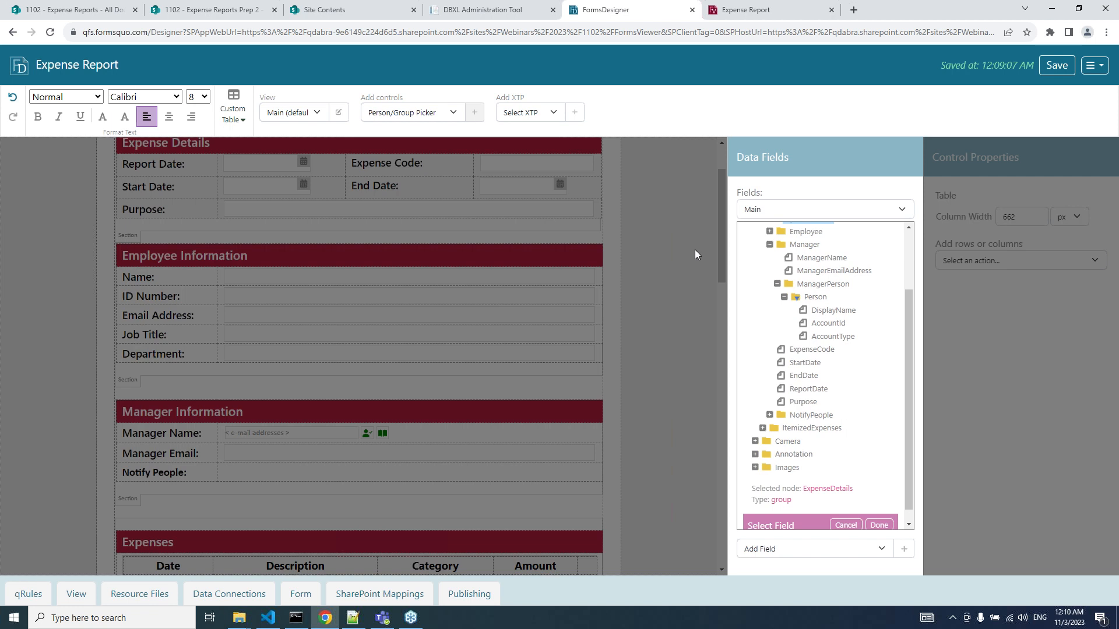
left_click(811, 415)
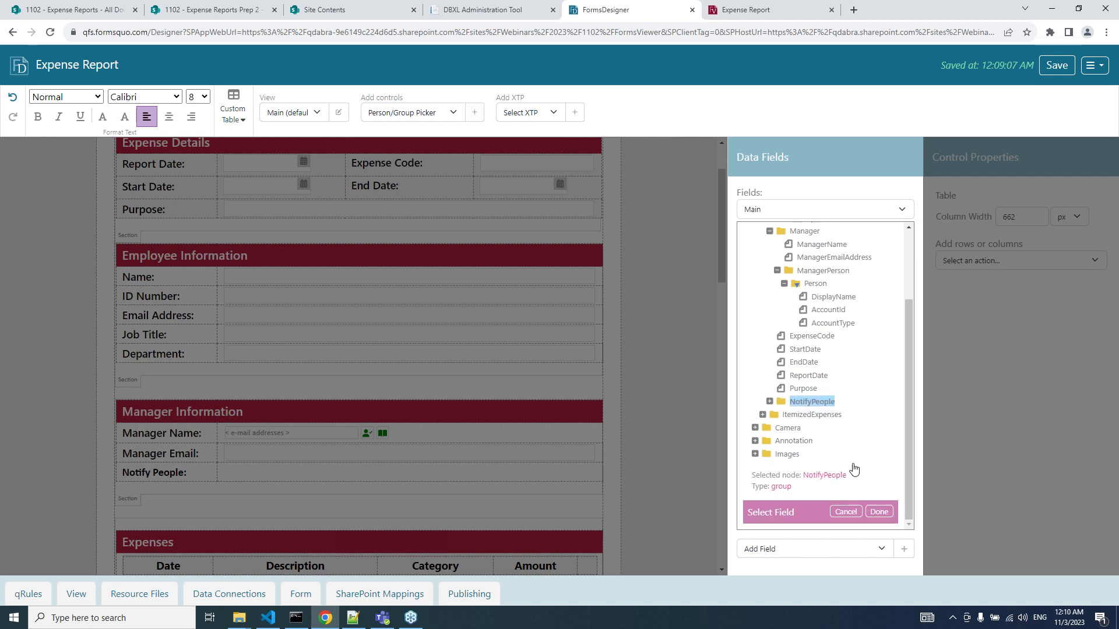
left_click(878, 511)
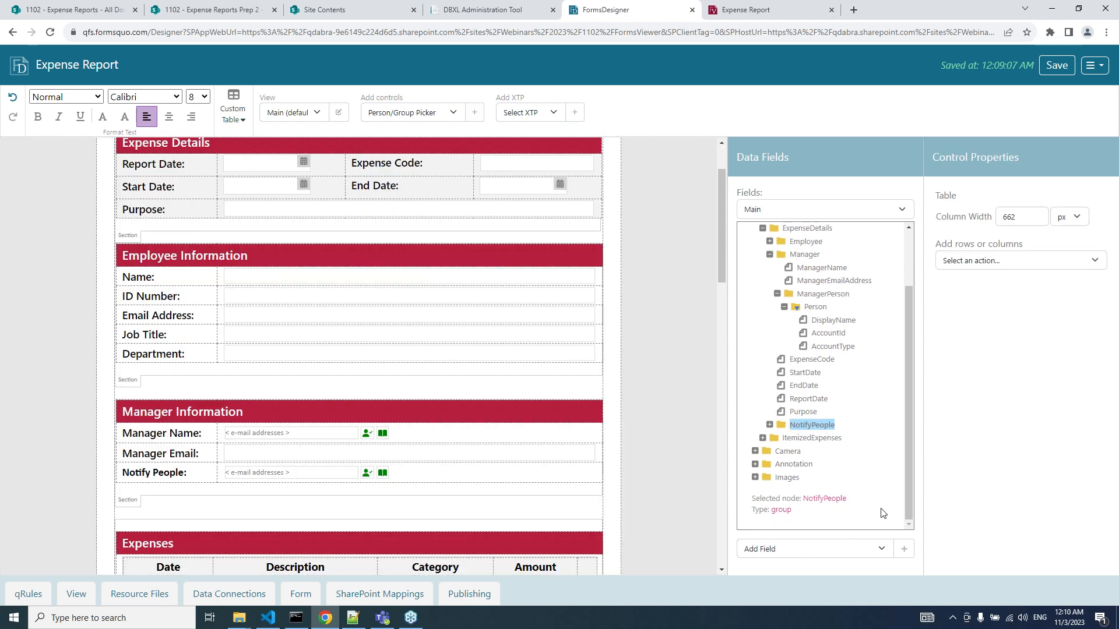
Allow multiple selections of people and groups in the Notify People picker, save, and view the Expense Report tab.
left_click(333, 473)
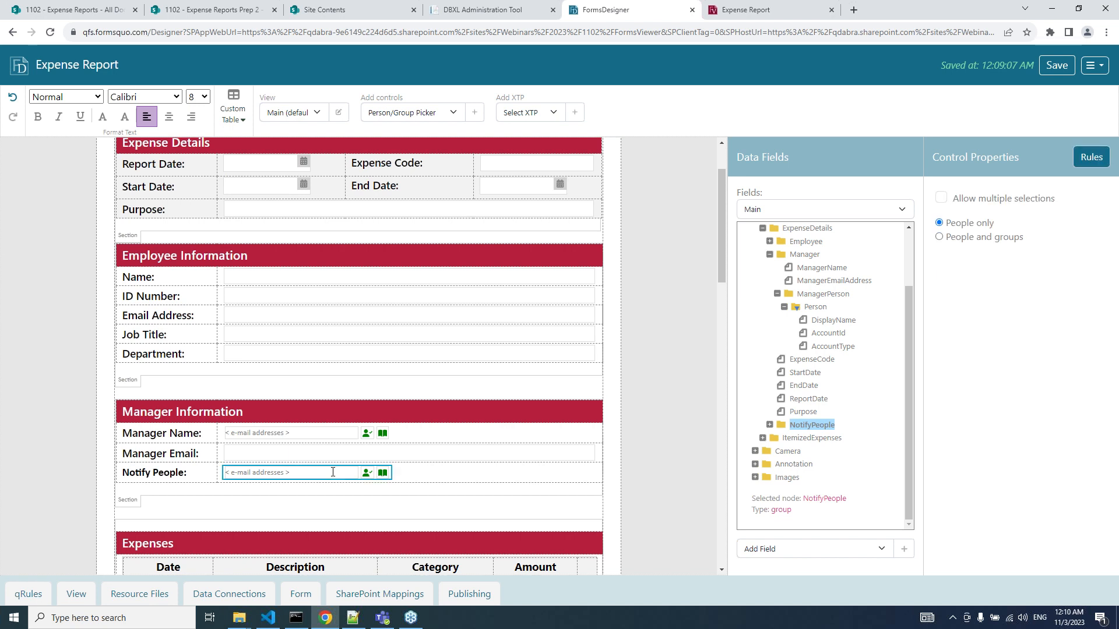
left_click(984, 202)
left_click(769, 425)
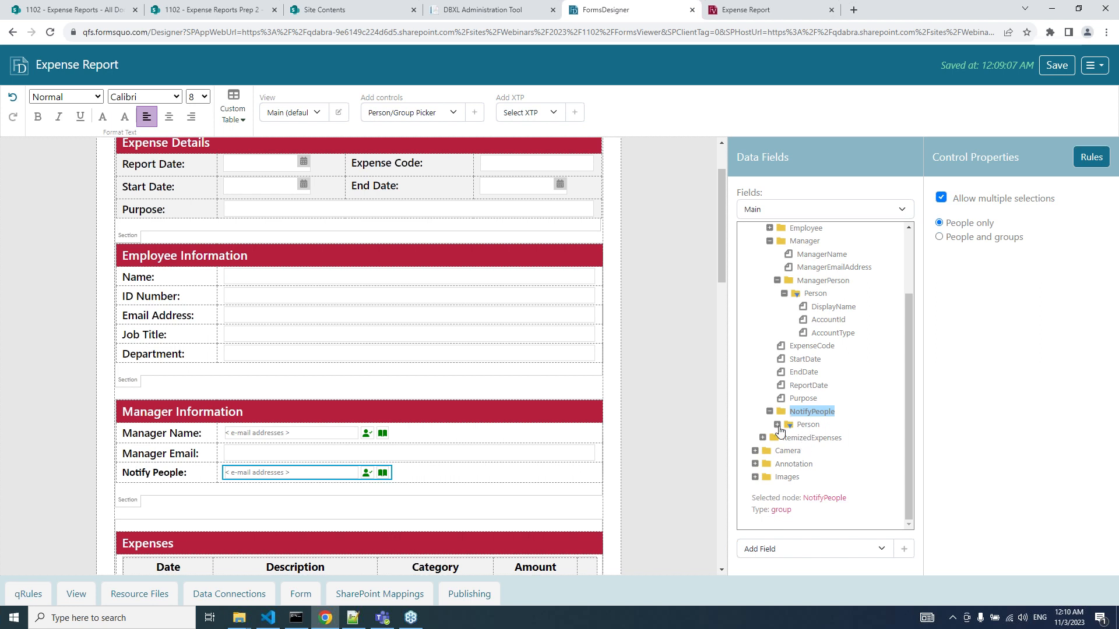
left_click(777, 424)
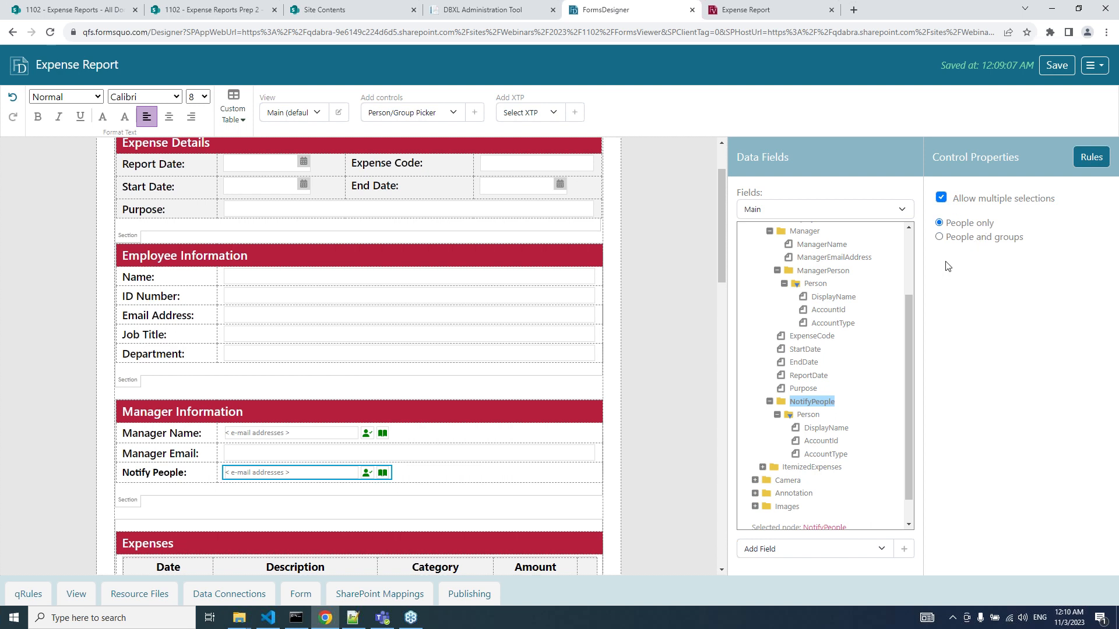
left_click(965, 239)
left_click(1056, 65)
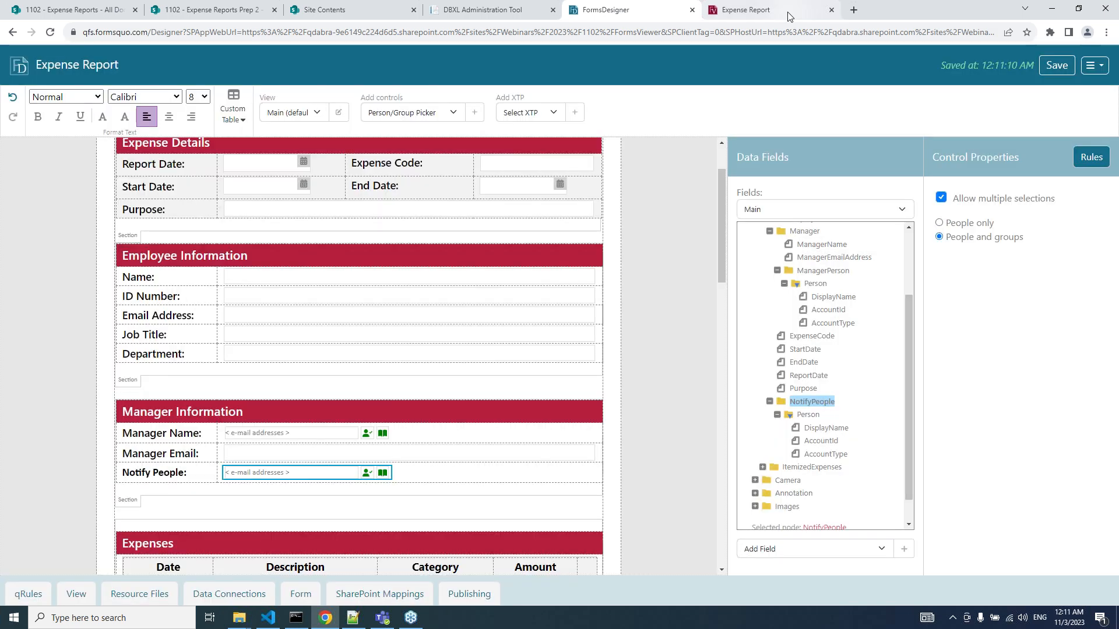
left_click(722, 11)
Reload the Expense Report form and add the first user found by directory search to Notify People.
key("F5")
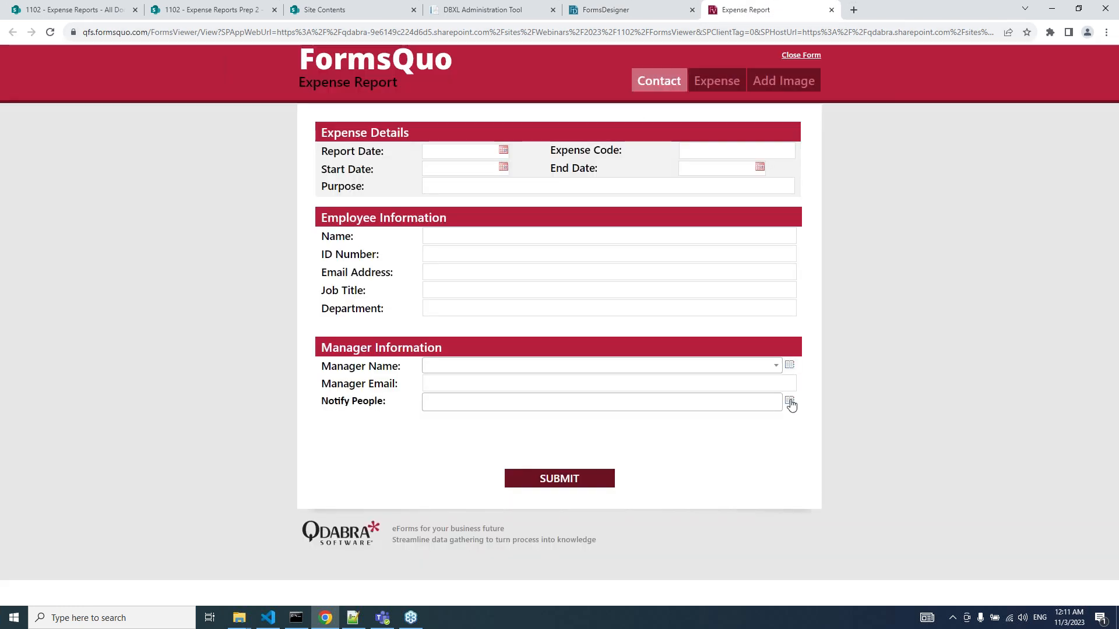
left_click(789, 402)
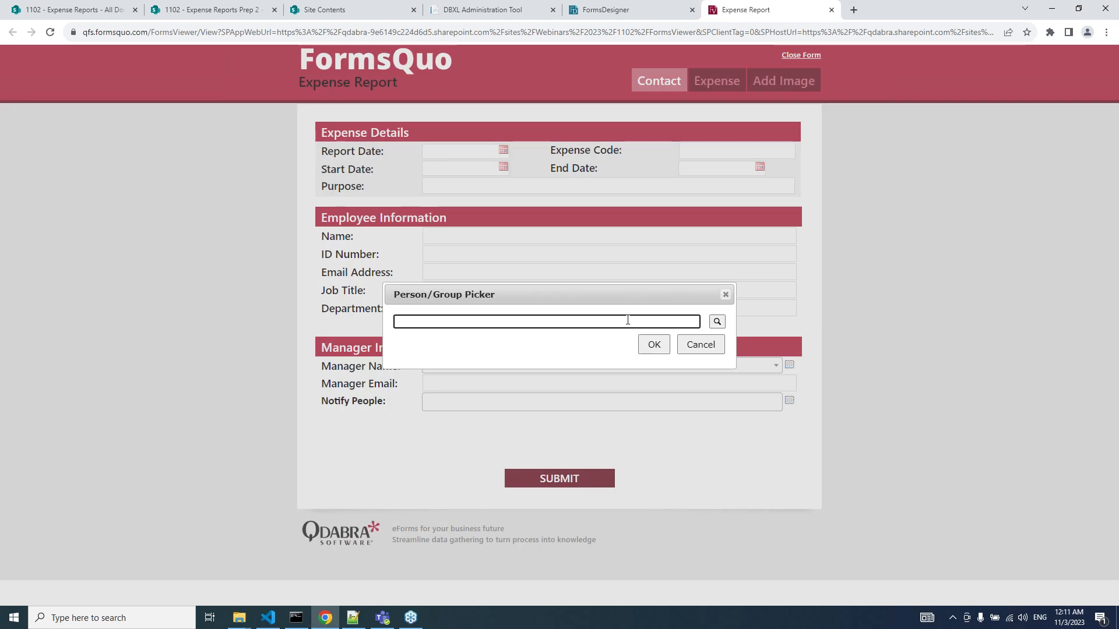
type("hilary")
key("Return")
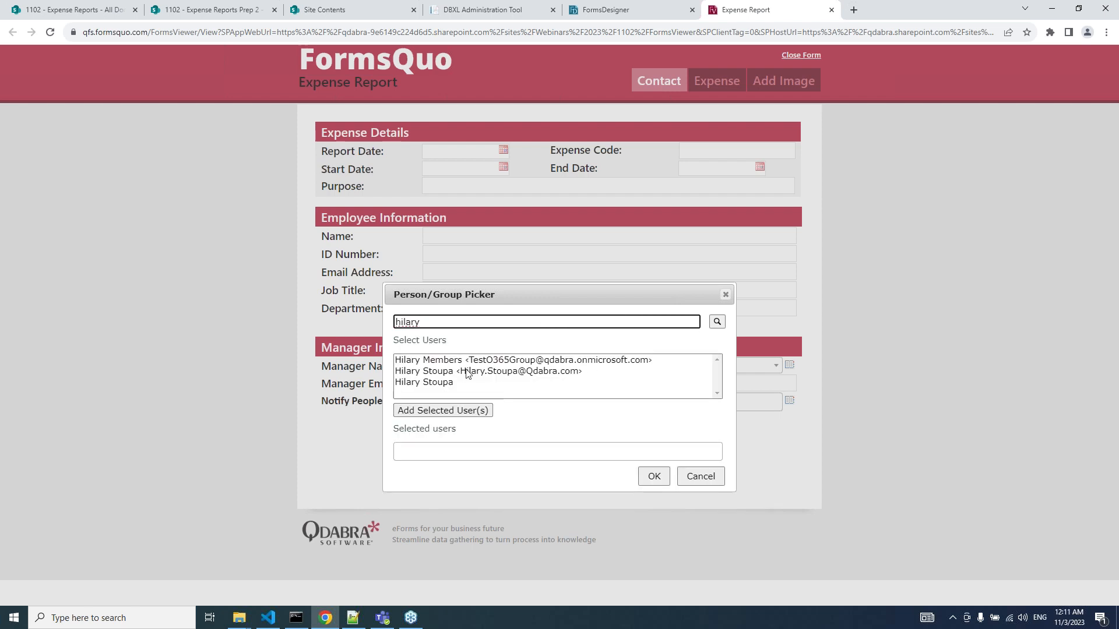
left_click(444, 371)
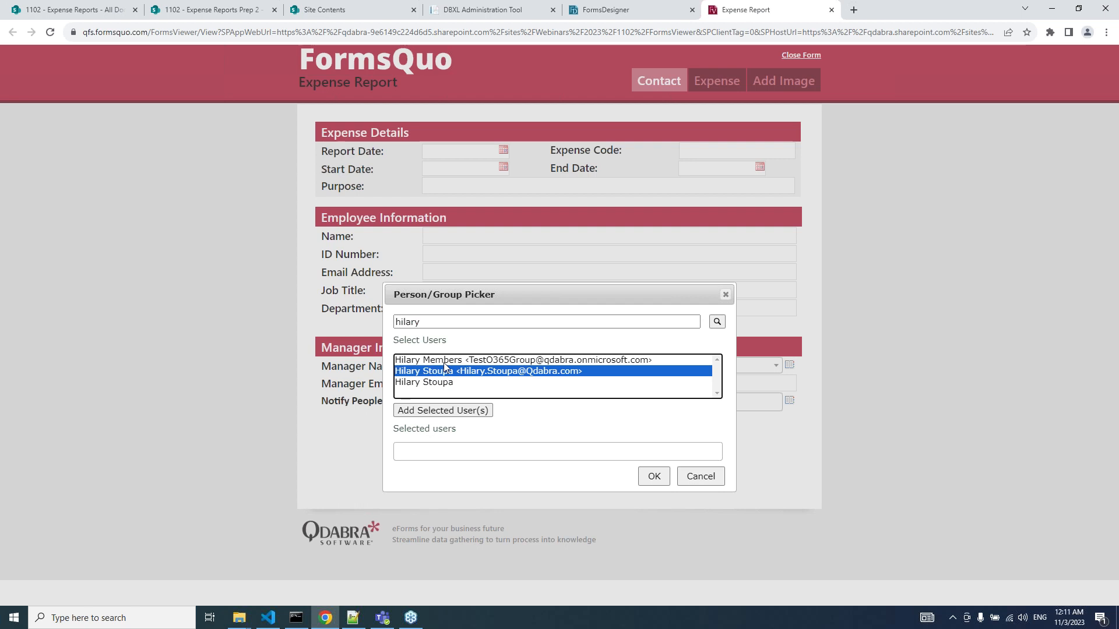
left_click(445, 361, "ctrl")
left_click(446, 364, "ctrl")
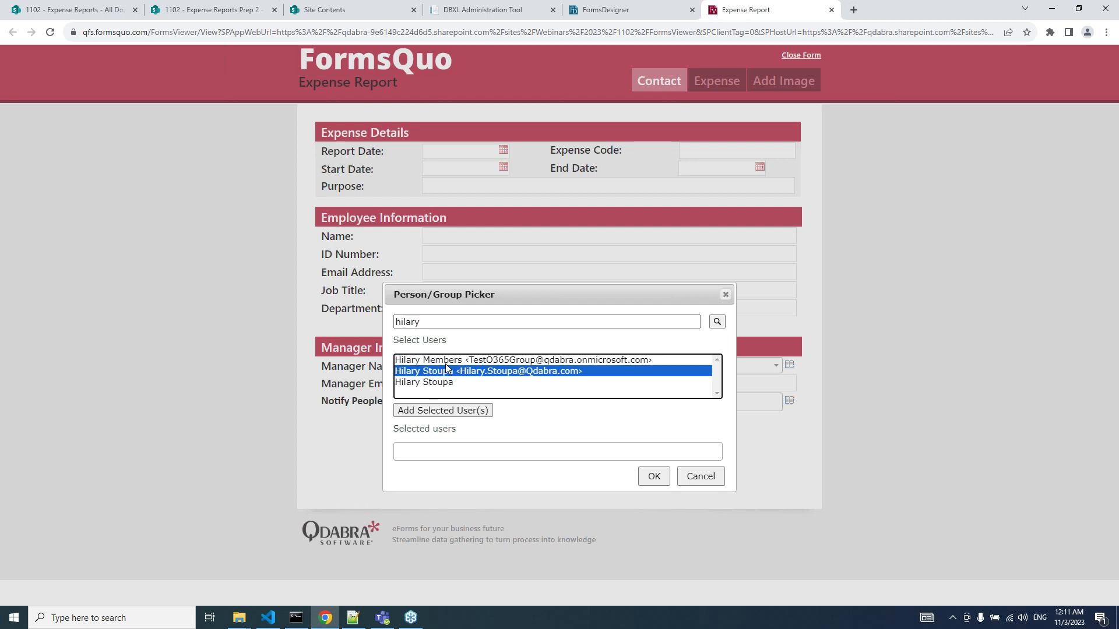
left_click(459, 414)
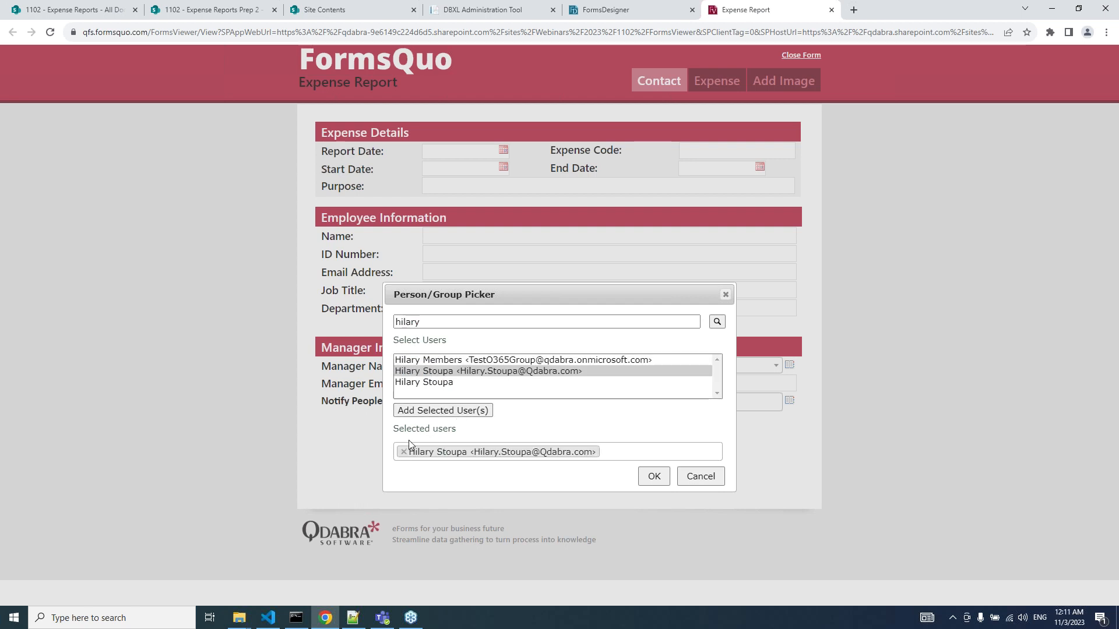
Search for a second user, add them too, and confirm both people into Notify People.
double_click(454, 325)
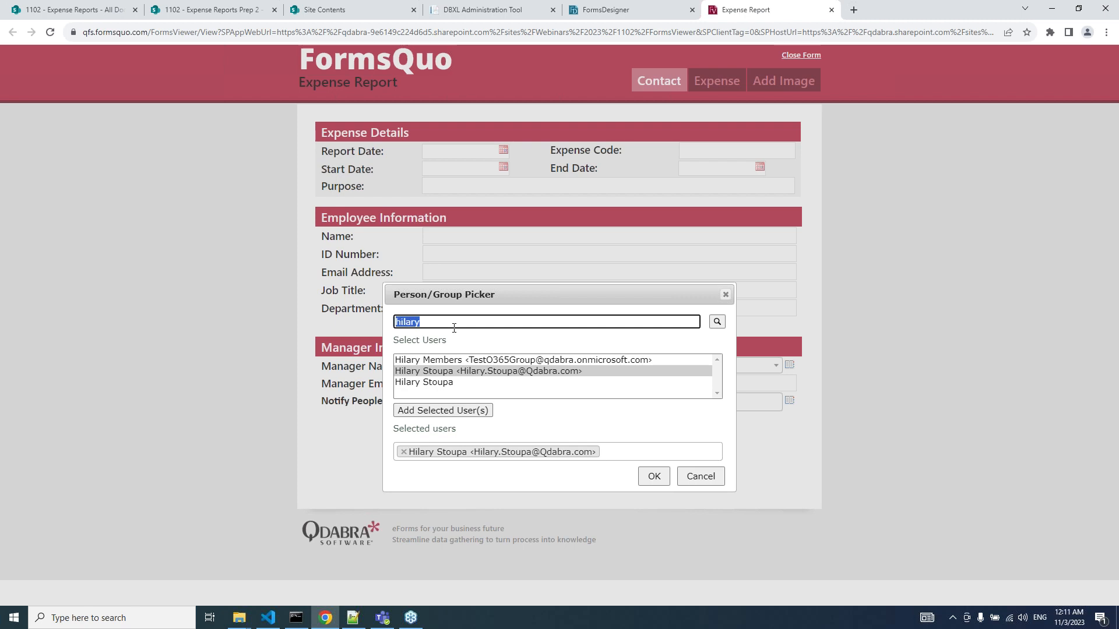
type("ailmel")
key("Return")
left_click(446, 382)
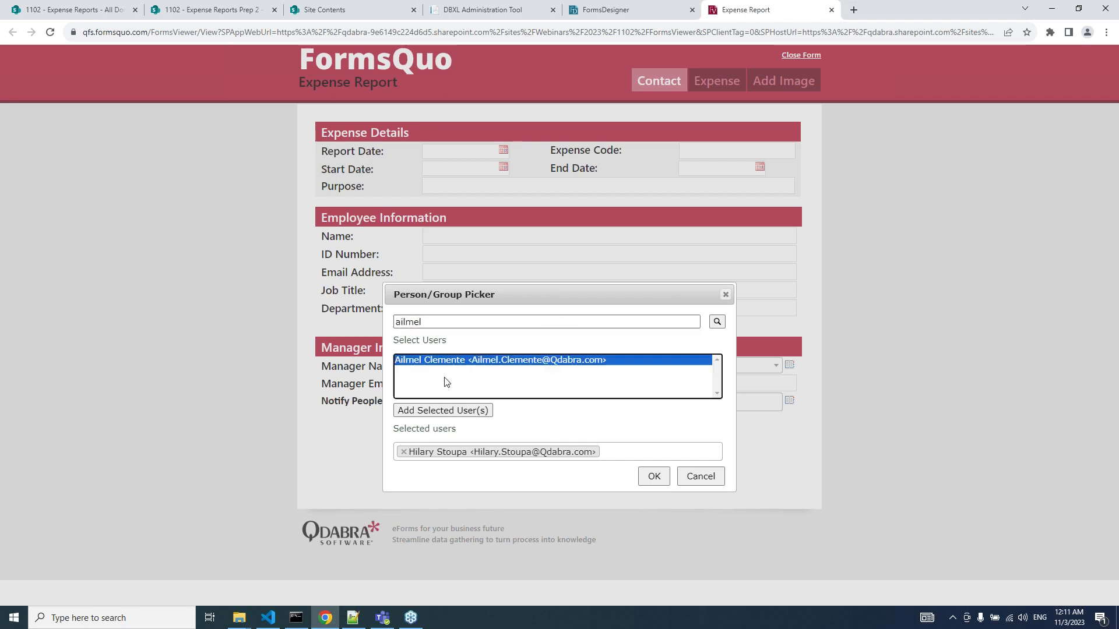
left_click(450, 410)
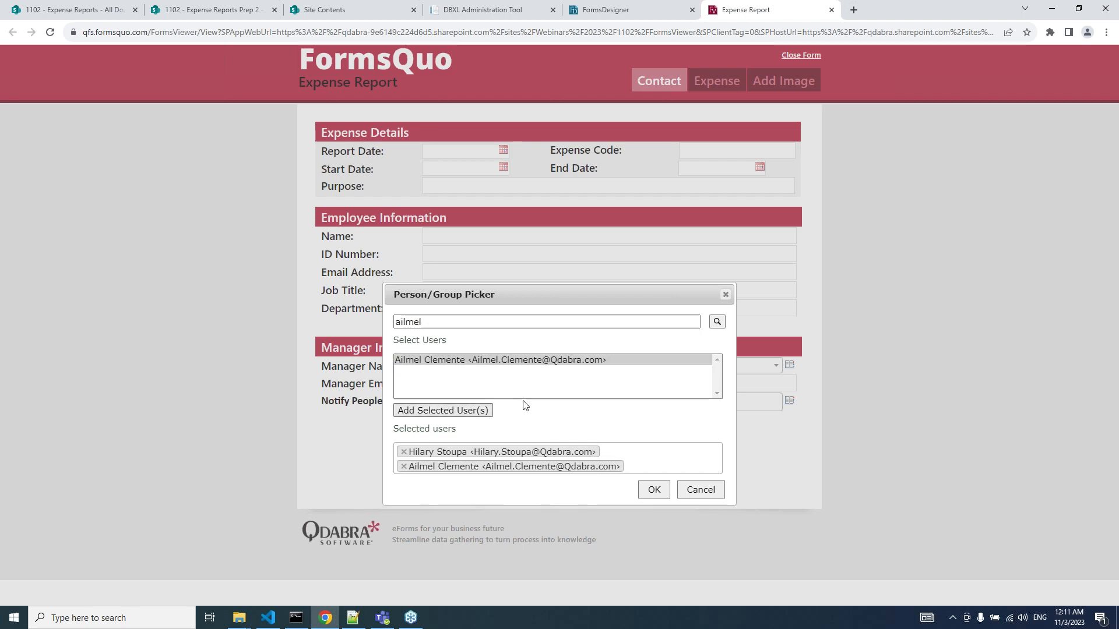
left_click(655, 494)
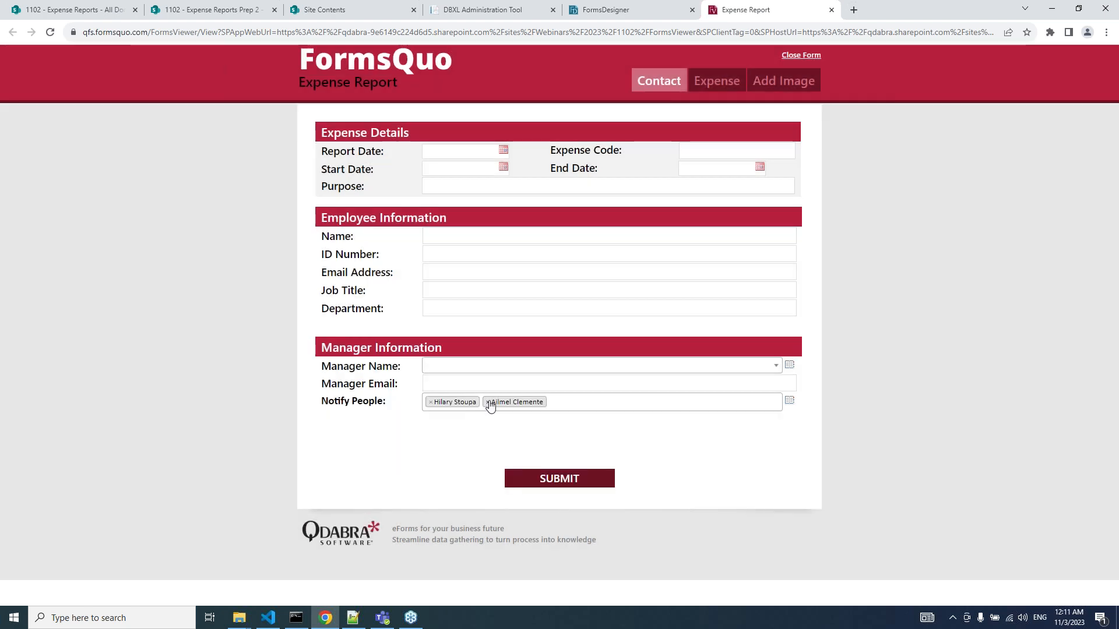
Search 'core', add the Core group to Notify People, then remove the second person's token.
left_click(789, 401)
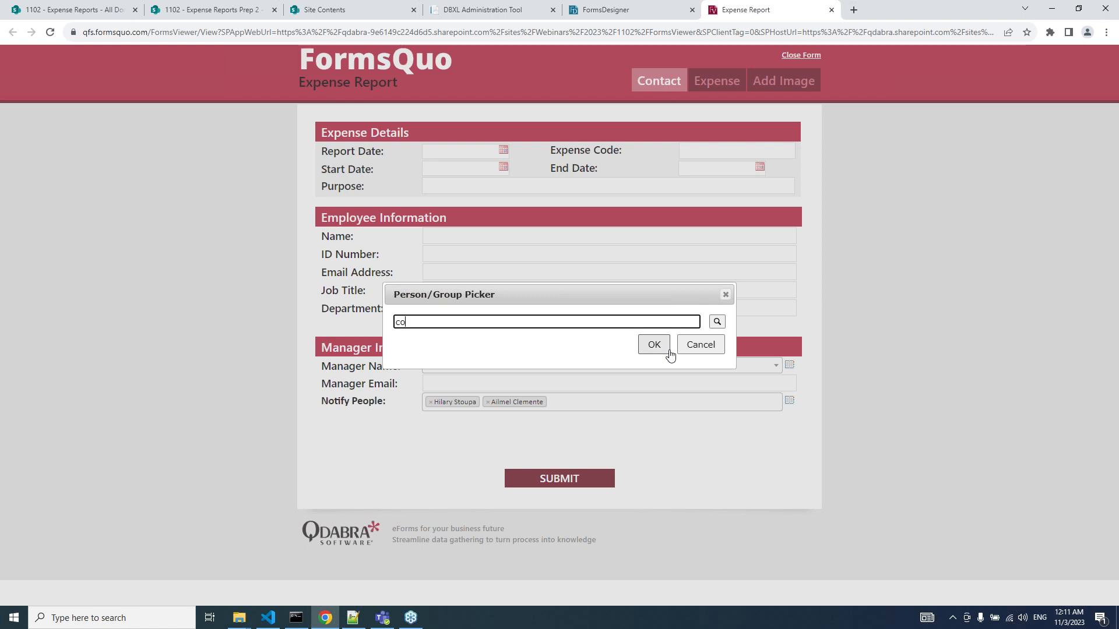
type("core")
key("Return")
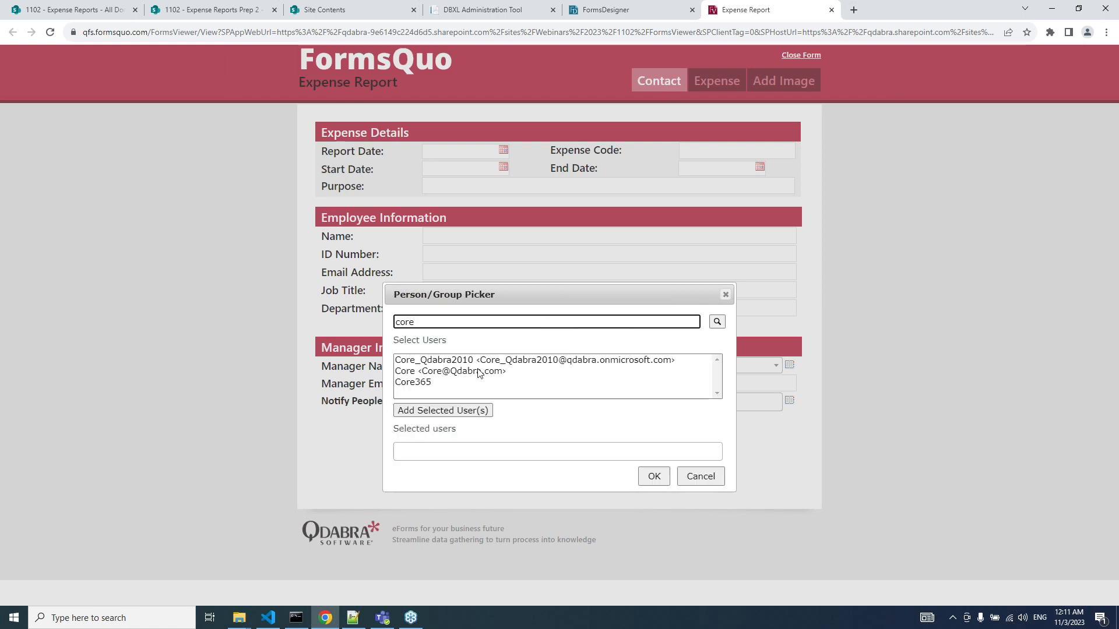
left_click(476, 372)
left_click(443, 410)
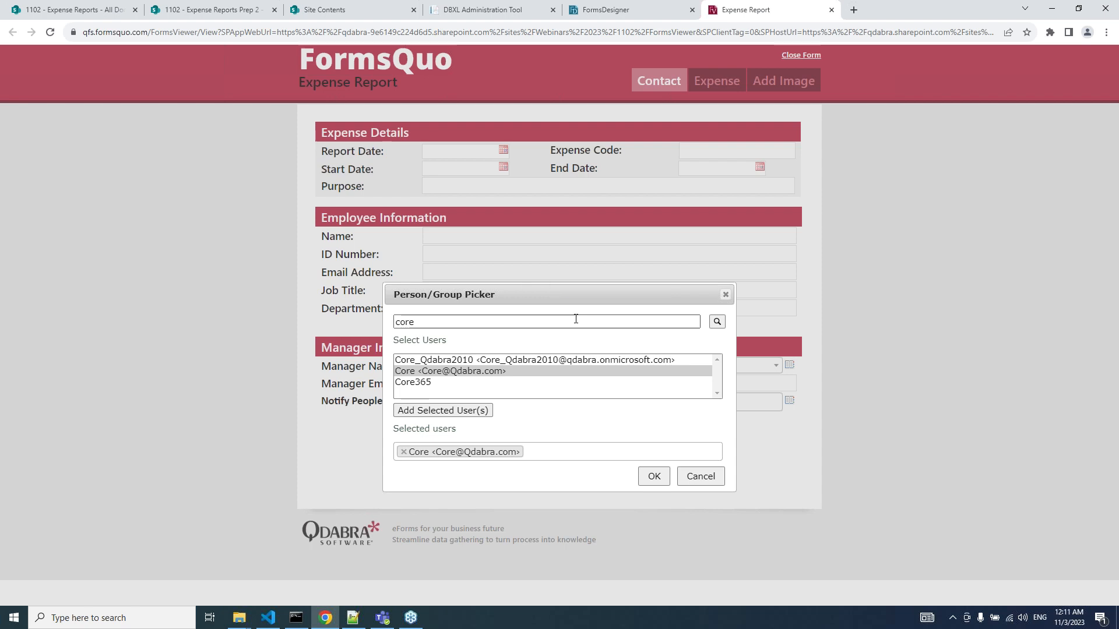
left_click(649, 487)
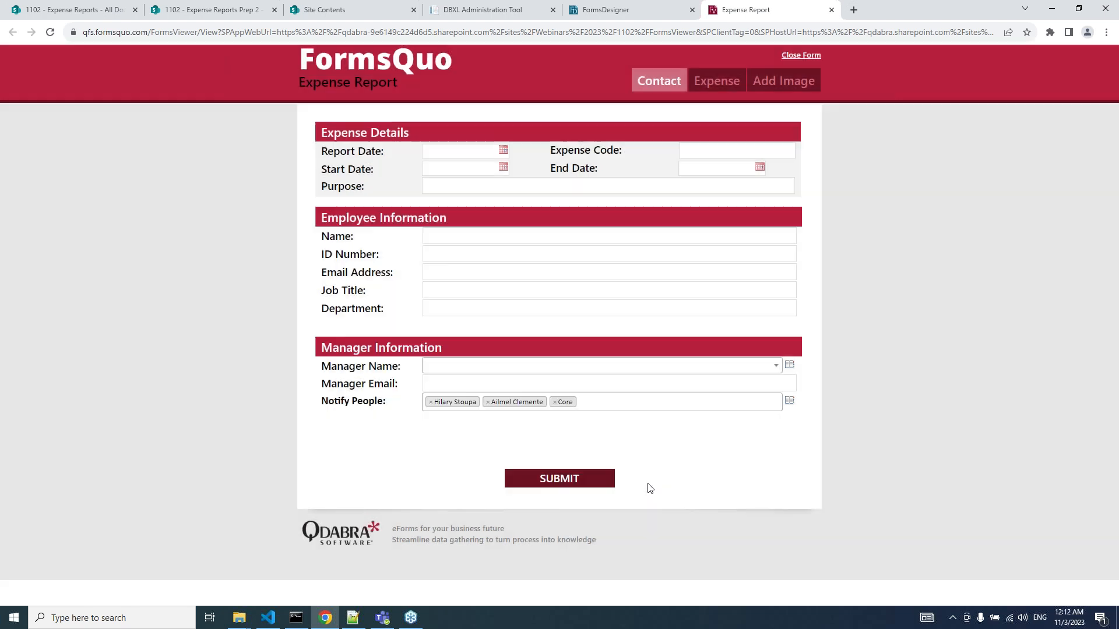
left_click(487, 402)
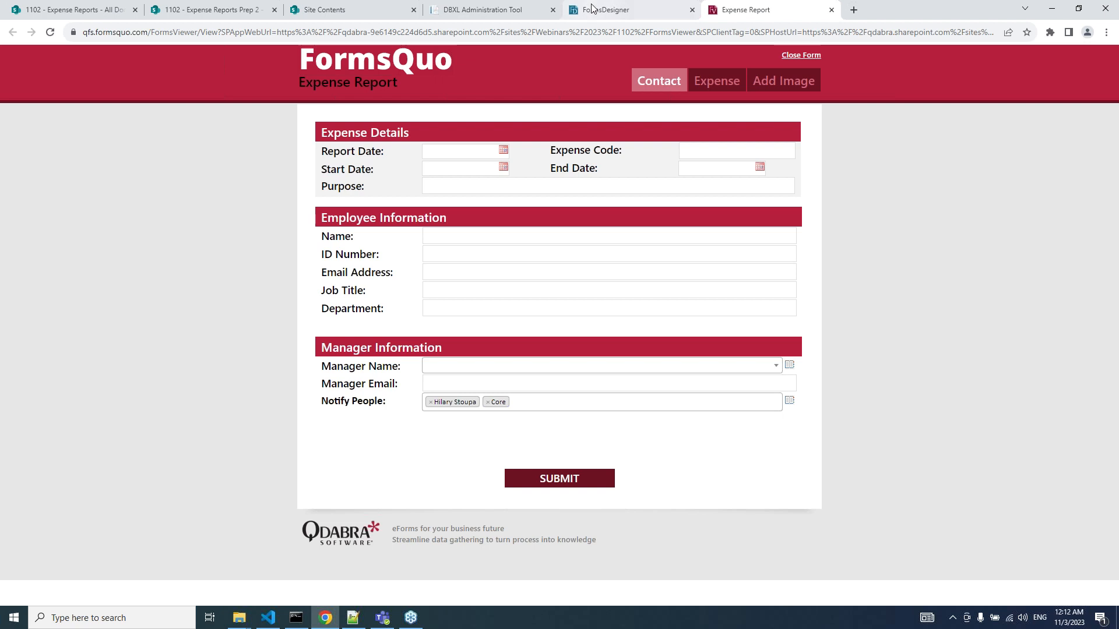
Resume the PowerPoint slide show and advance to the 'DEMO: People Pickers in Forms Designer v2.2' slide.
mouse_move(583, 15)
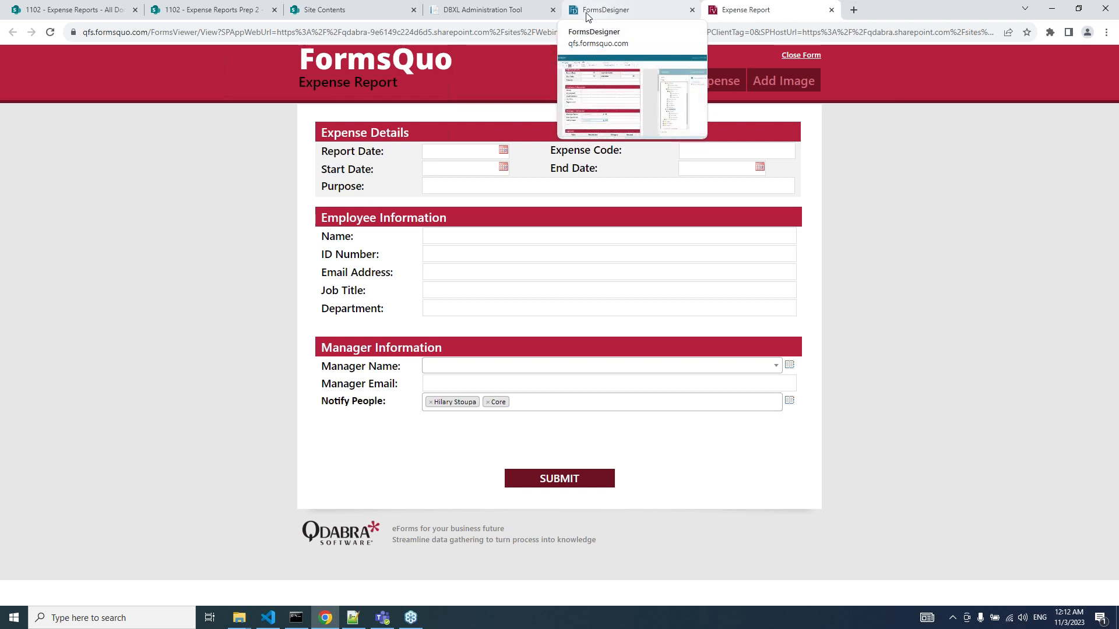
left_click(580, 18)
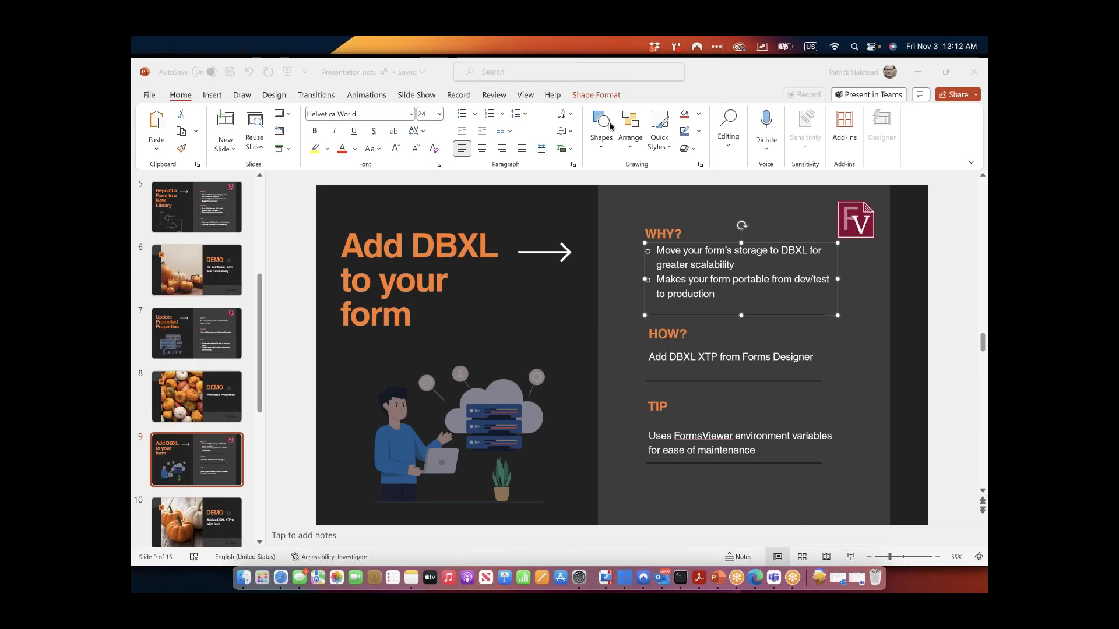
left_click(850, 558)
left_click(851, 558)
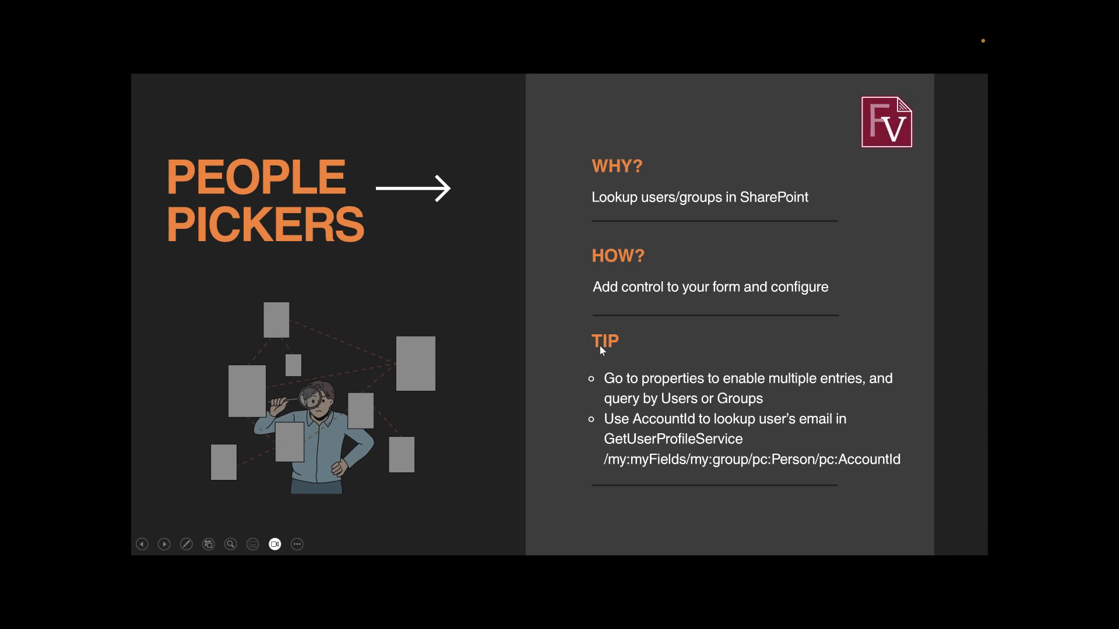
left_click(599, 354)
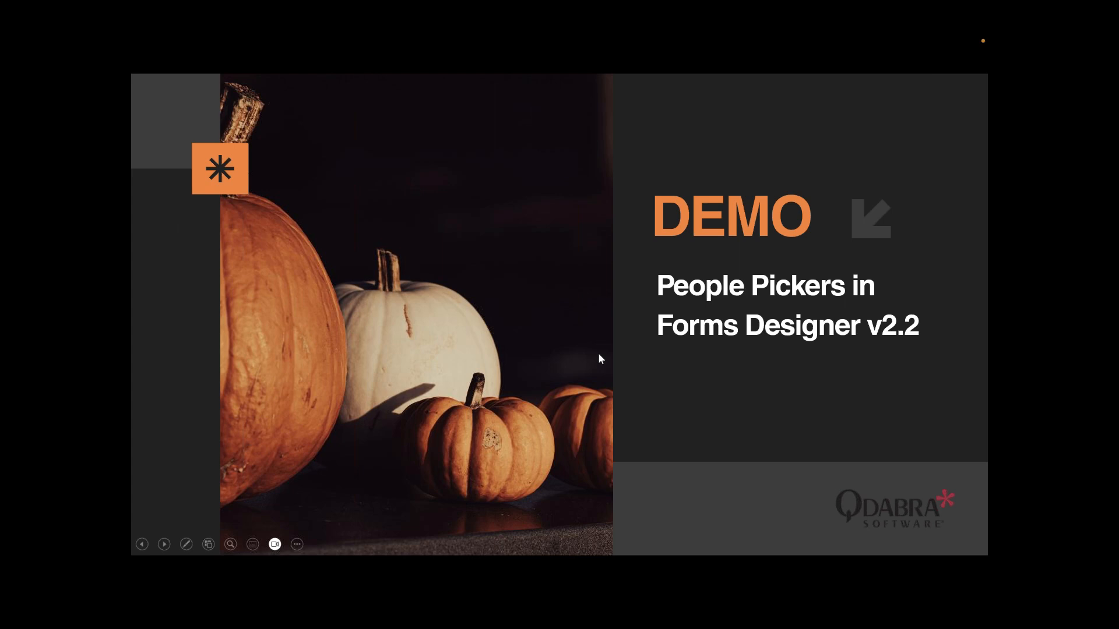
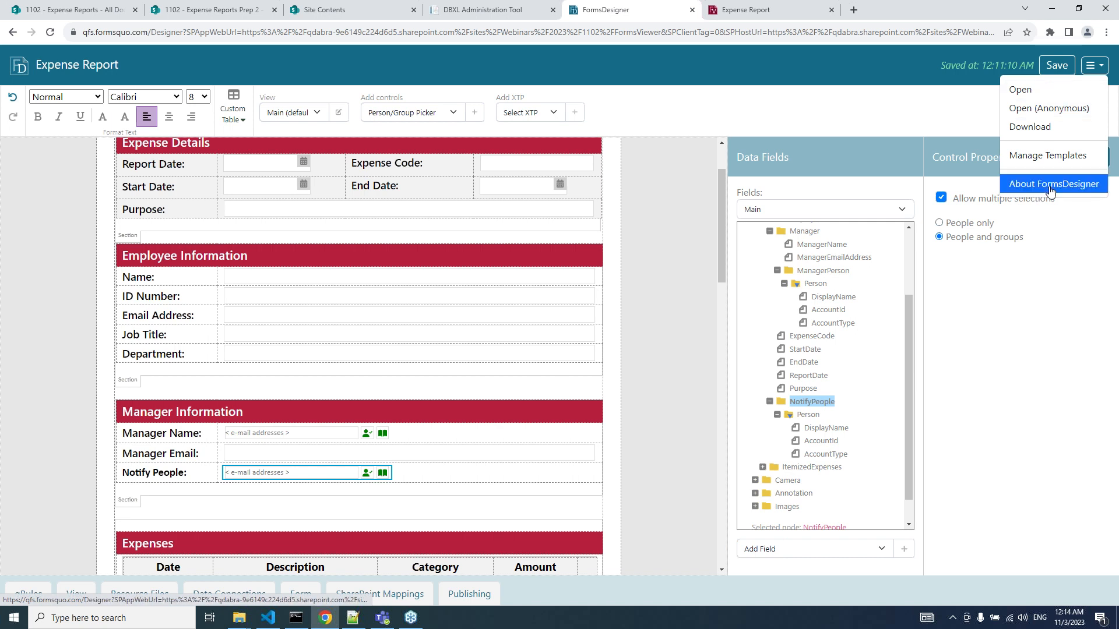
left_click(1049, 186)
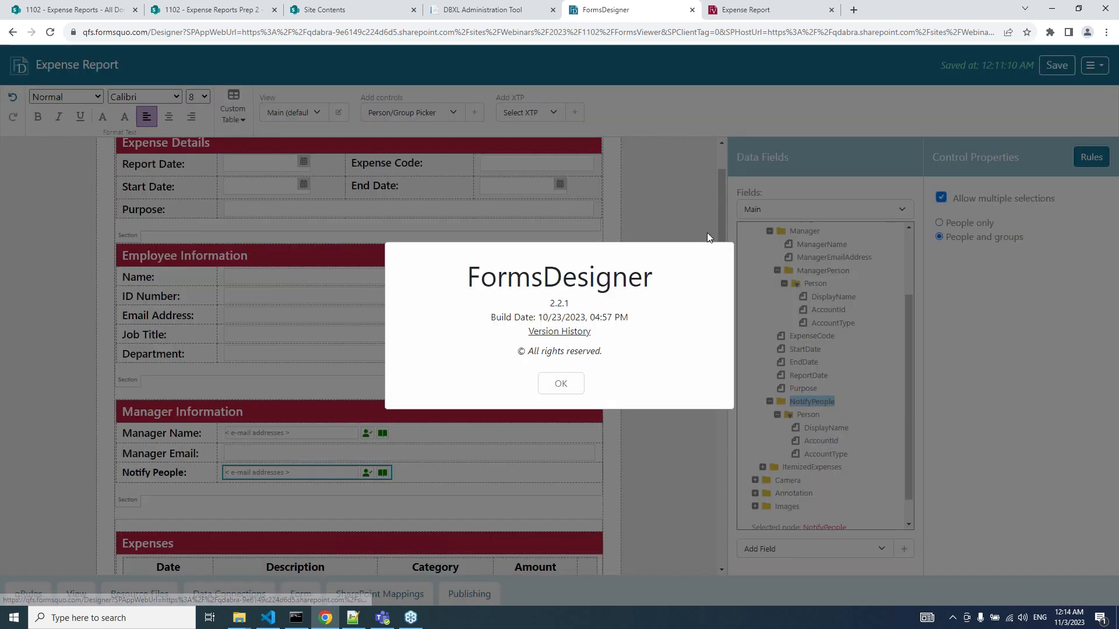
left_click(553, 332)
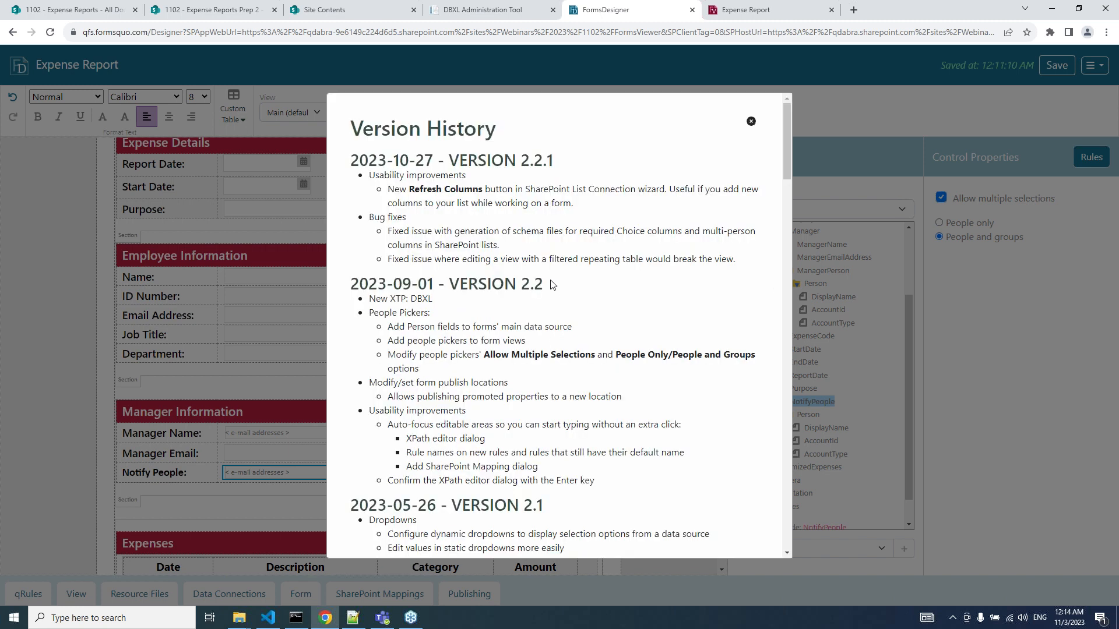
scroll(553, 285, "down", 12)
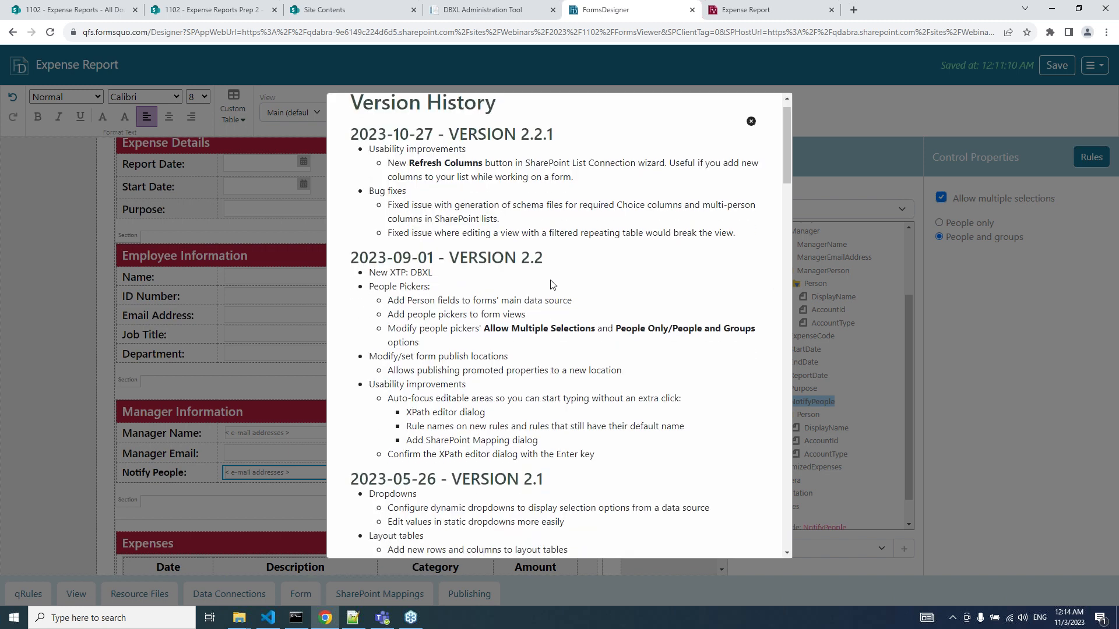
scroll(552, 284, "down", 15)
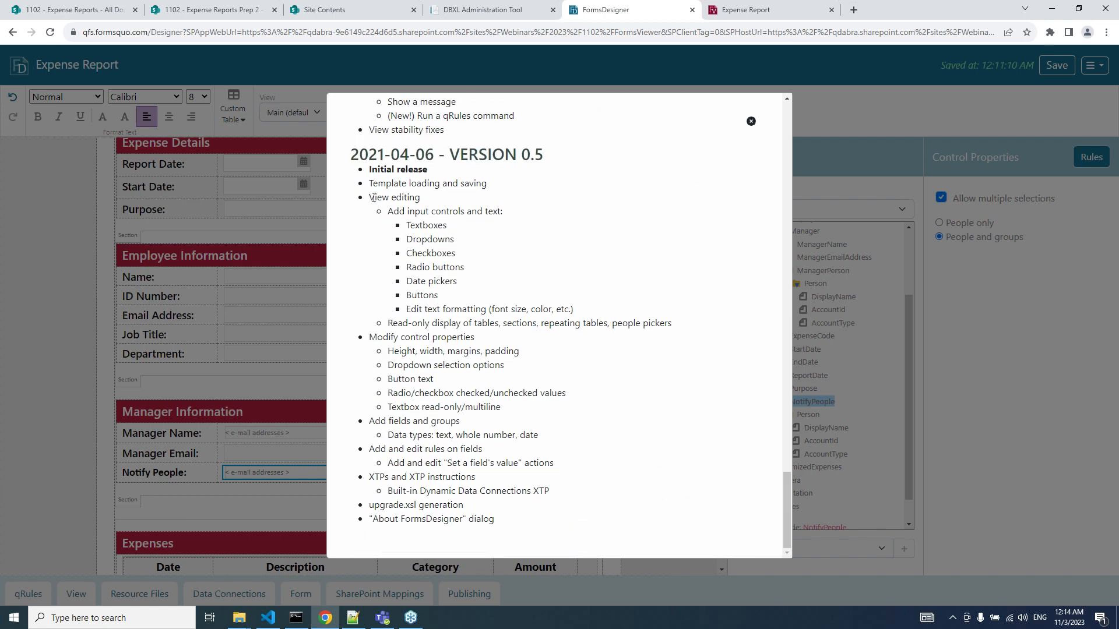
scroll(373, 201, "up", 2)
scroll(373, 201, "up", 20)
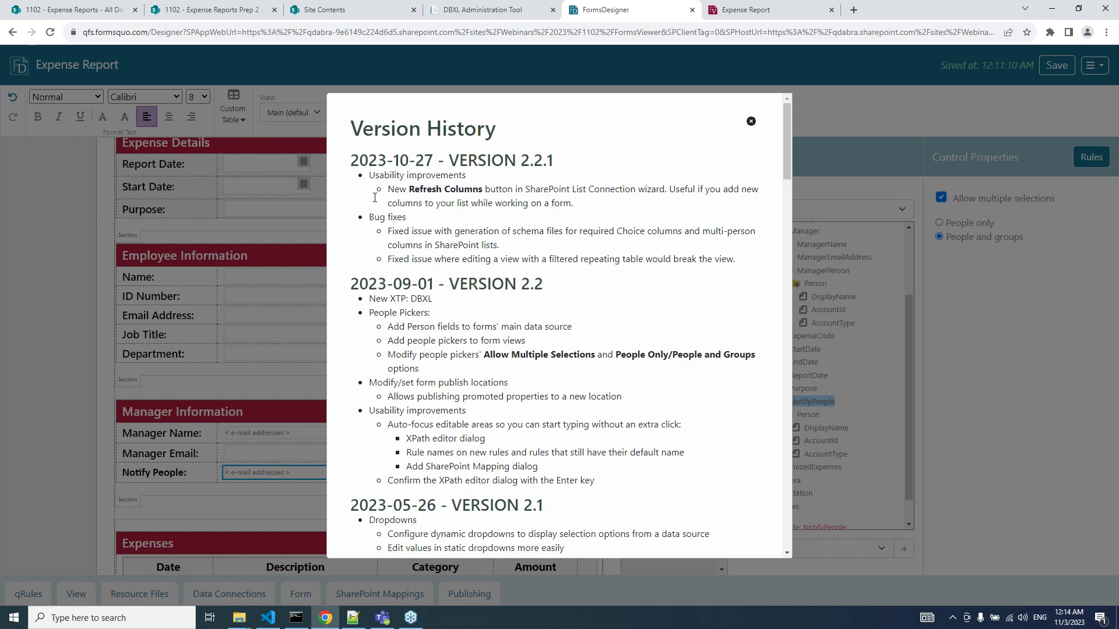
scroll(419, 304, "down", 1)
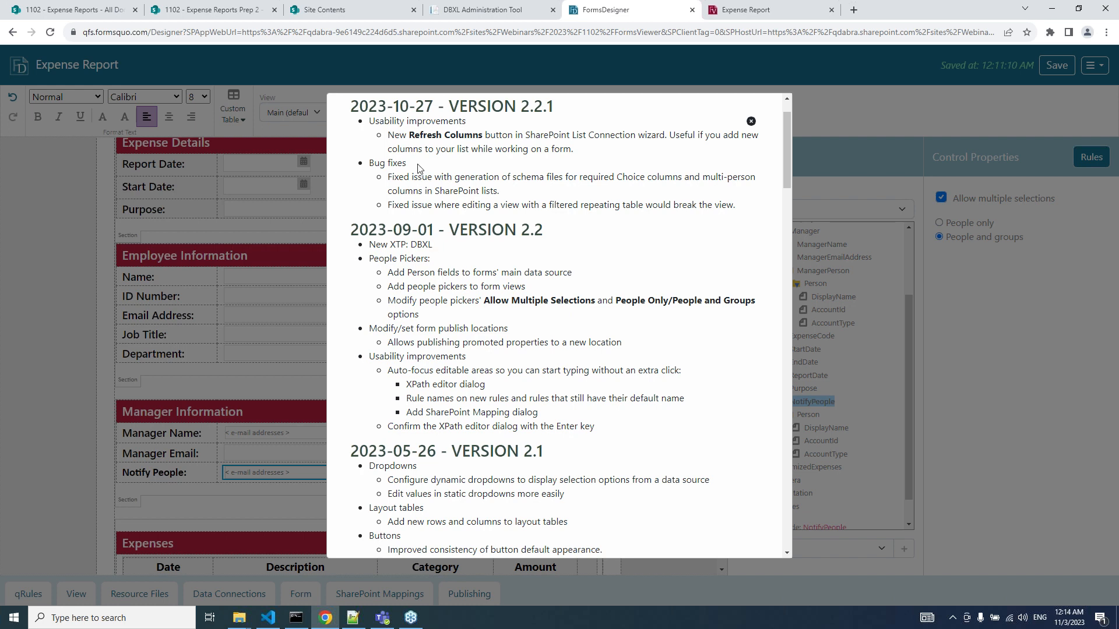
scroll(417, 146, "up", 1)
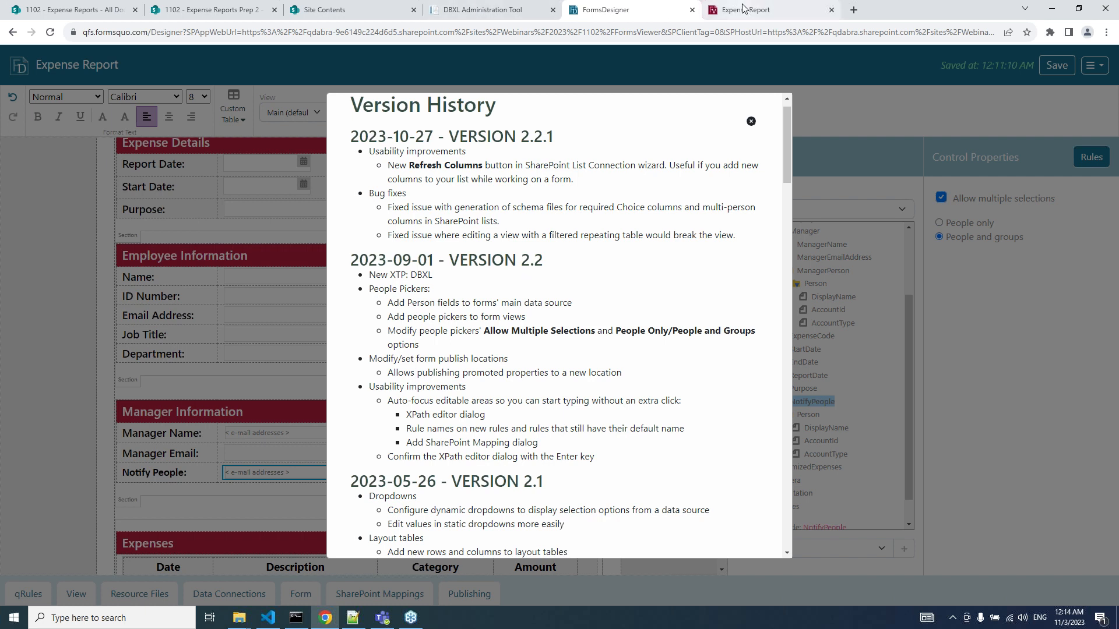
left_click(751, 121)
Go through Manage Templates back to the FormsViewer main page showing version 8.3.1.
left_click(1095, 65)
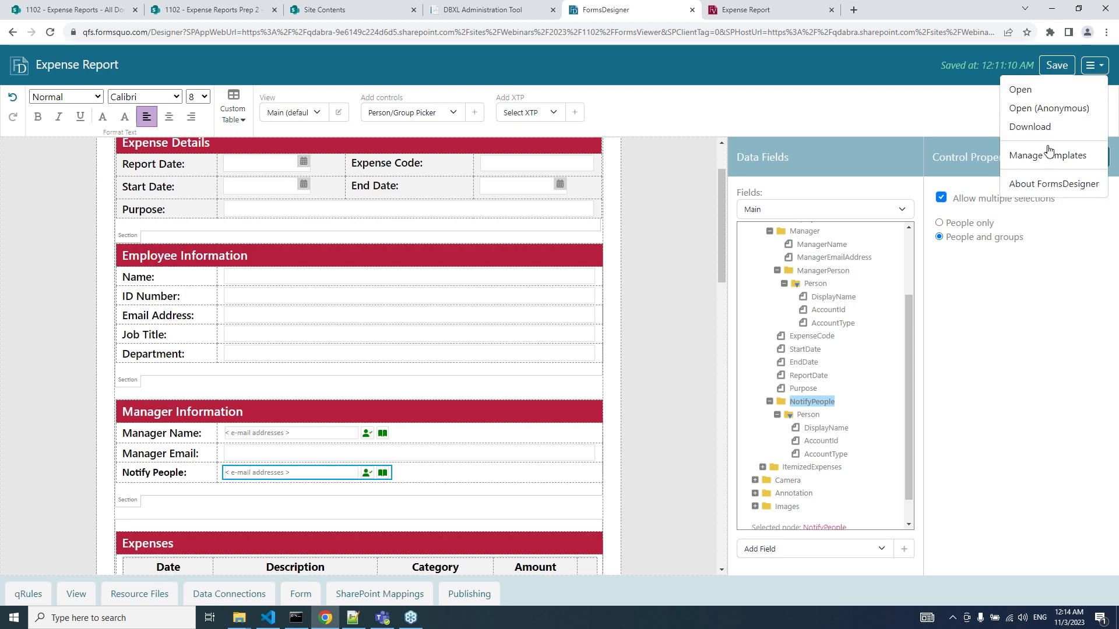
left_click(1048, 154)
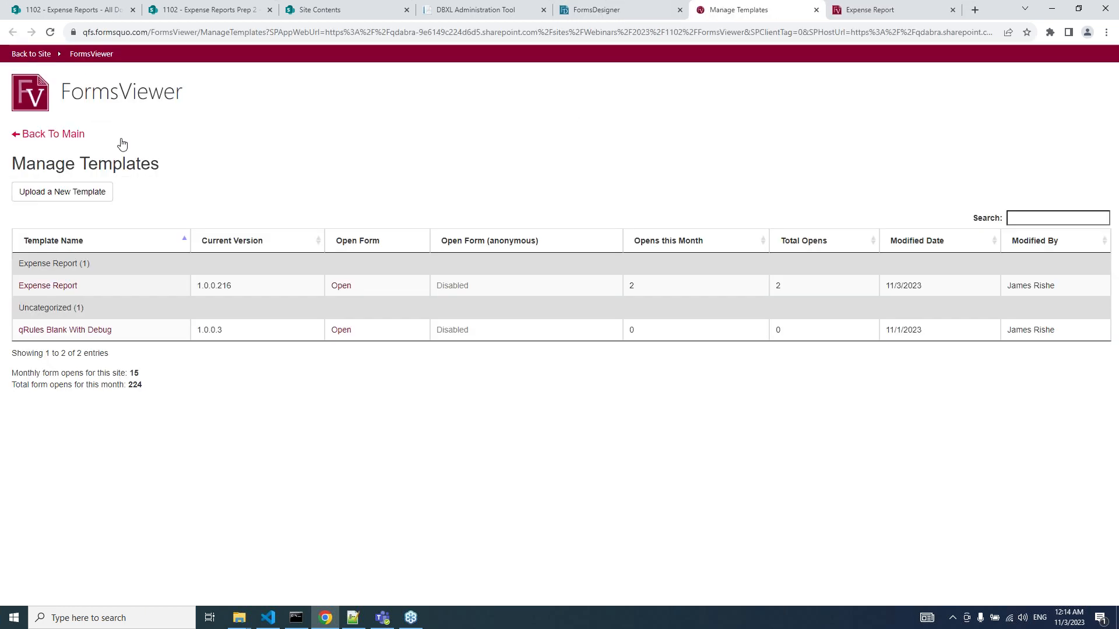
left_click(59, 138)
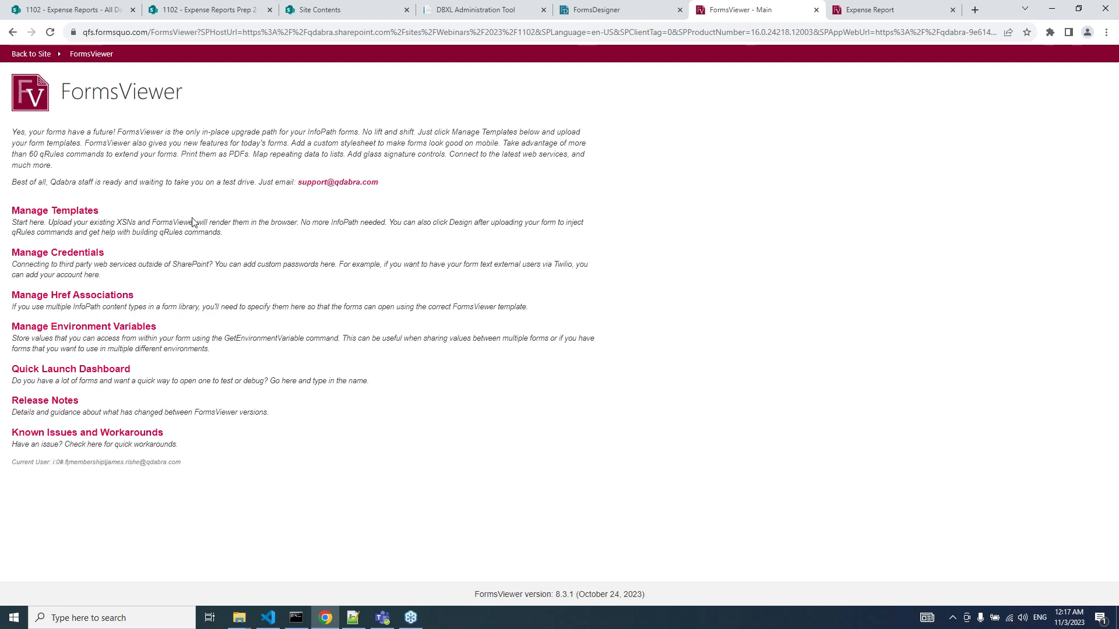
Open the FormsViewer Release Notes and scroll through Version 8.3.1's new qRules features.
left_click(57, 408)
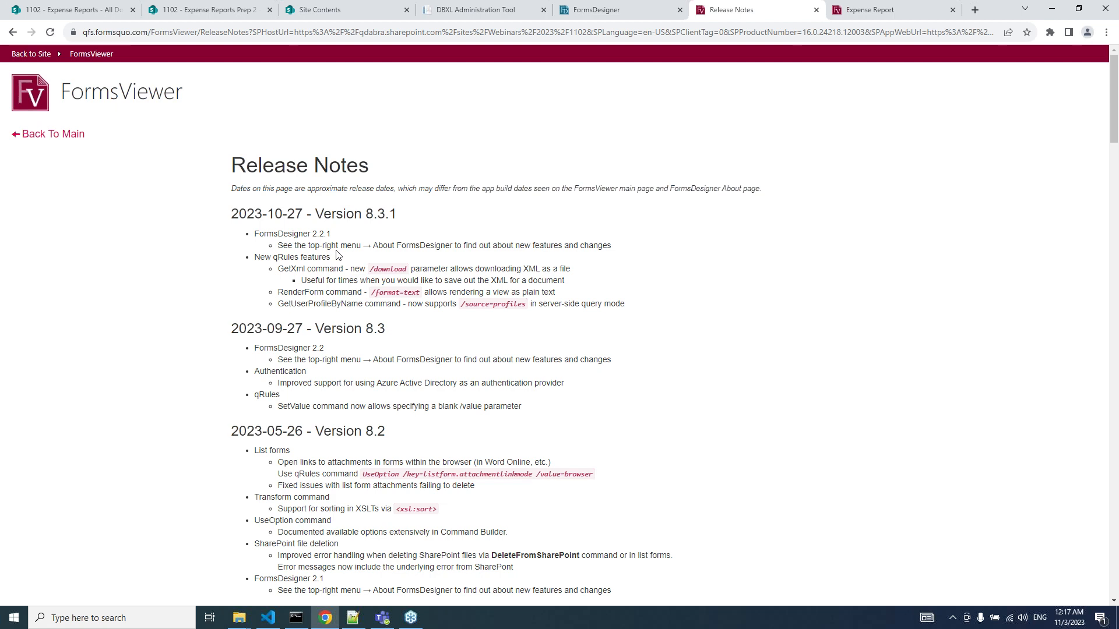
scroll(336, 254, "down", 4)
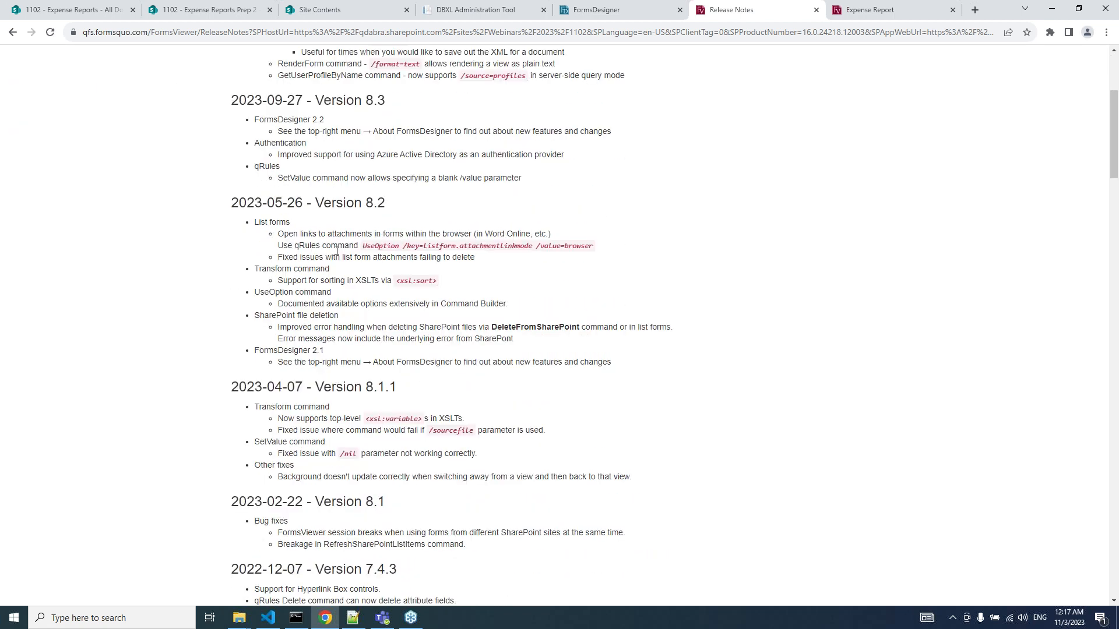
scroll(337, 251, "down", 20)
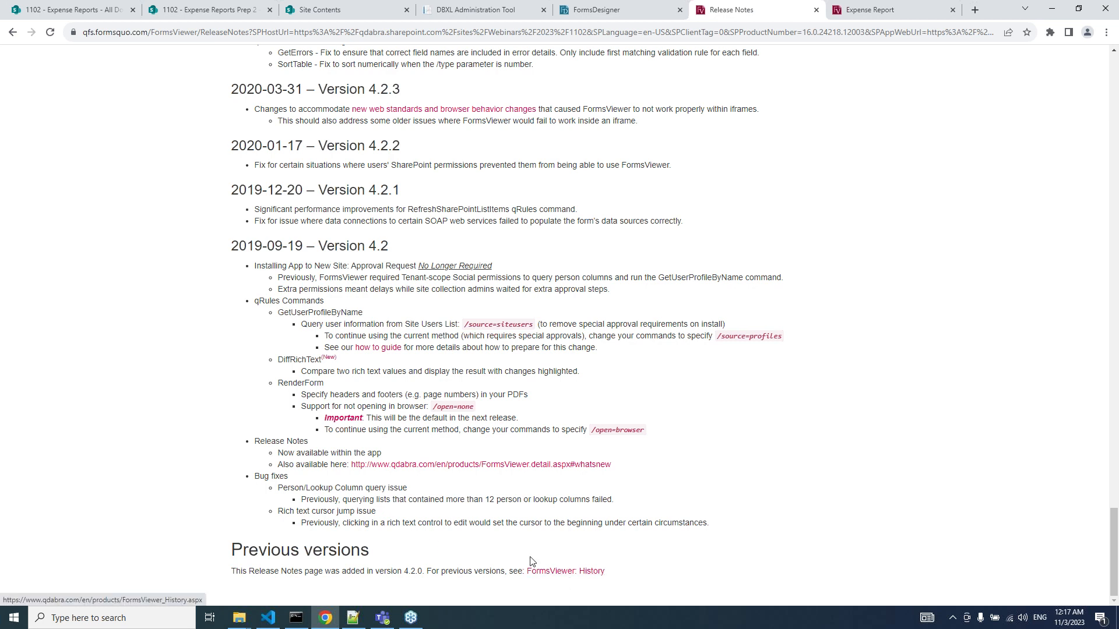
scroll(453, 475, "up", 20)
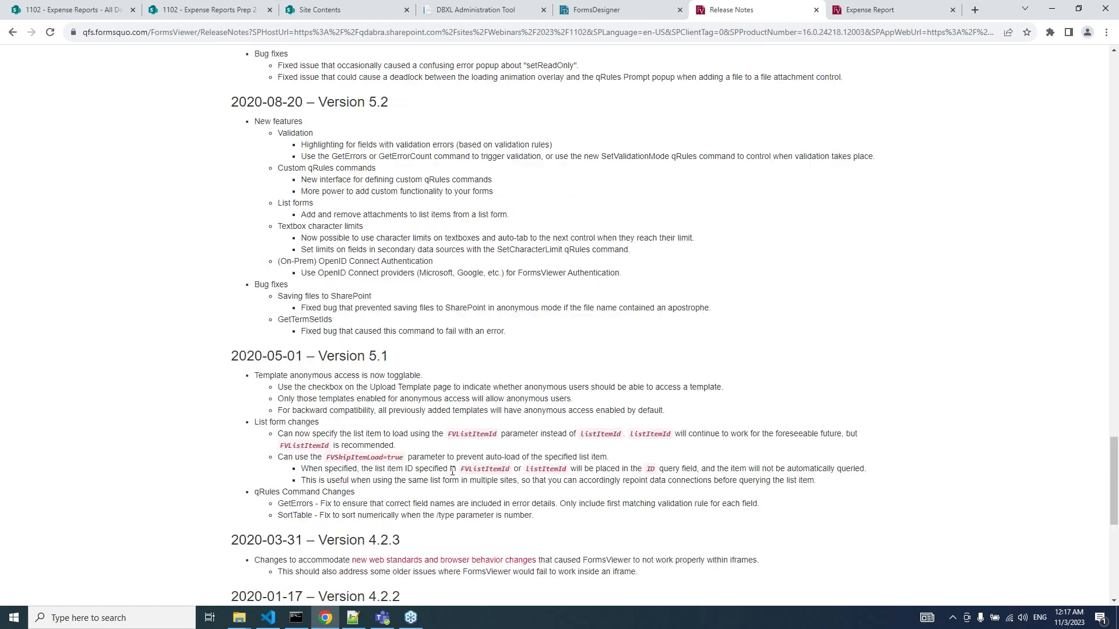
scroll(454, 475, "up", 5)
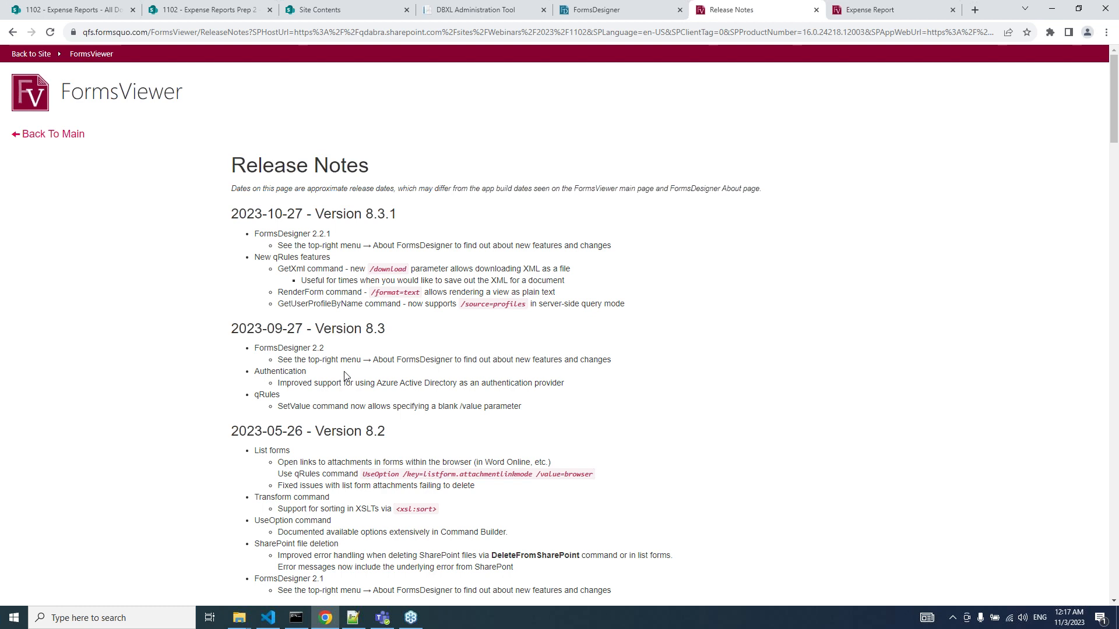
Switch back to the Expense Report form designer and scroll the canvas around the Notify People picker.
left_click(621, 14)
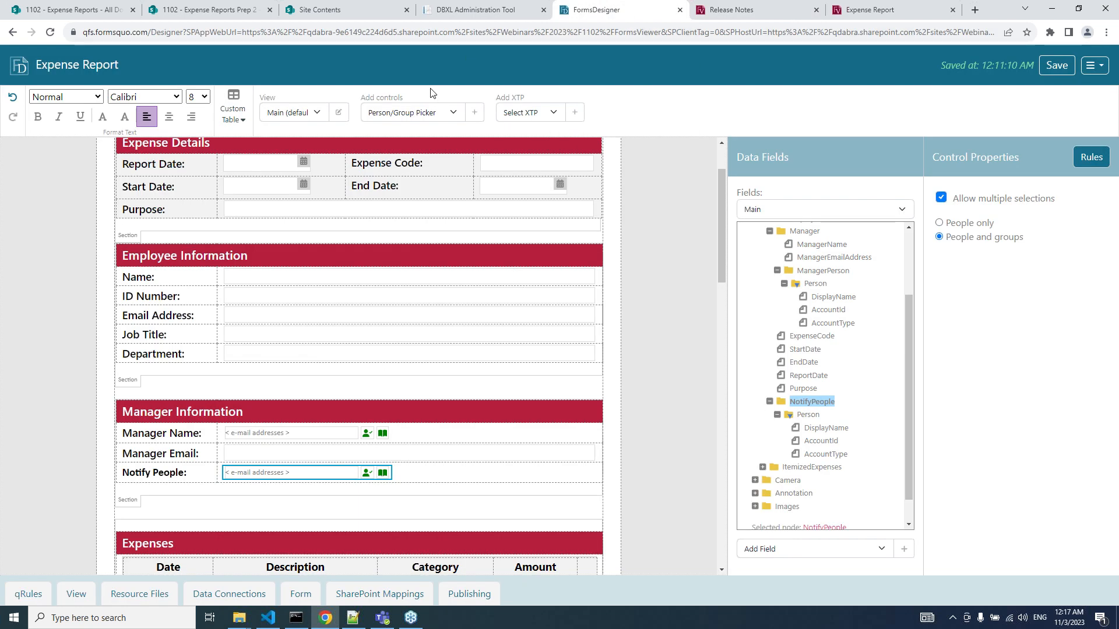
scroll(320, 218, "up", 3)
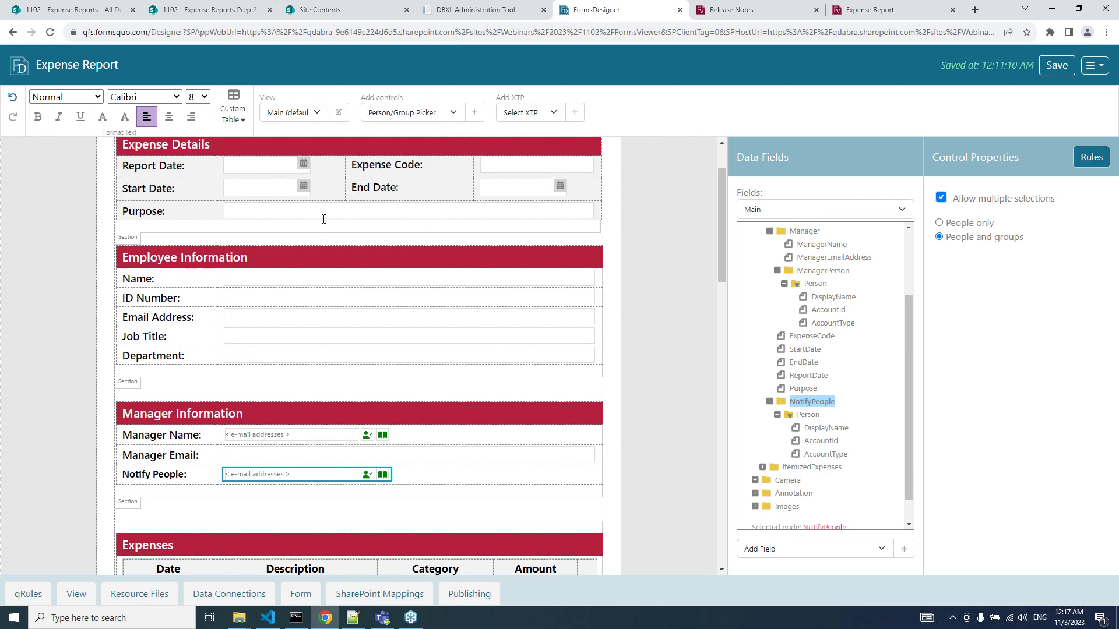
scroll(325, 216, "up", 1)
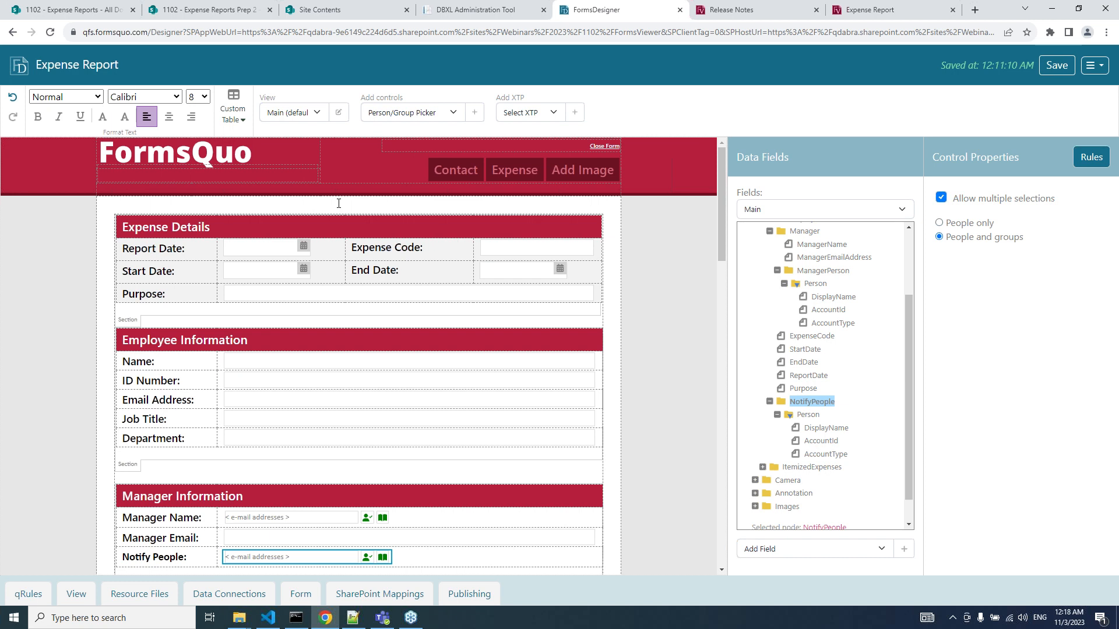
scroll(394, 208, "down", 2)
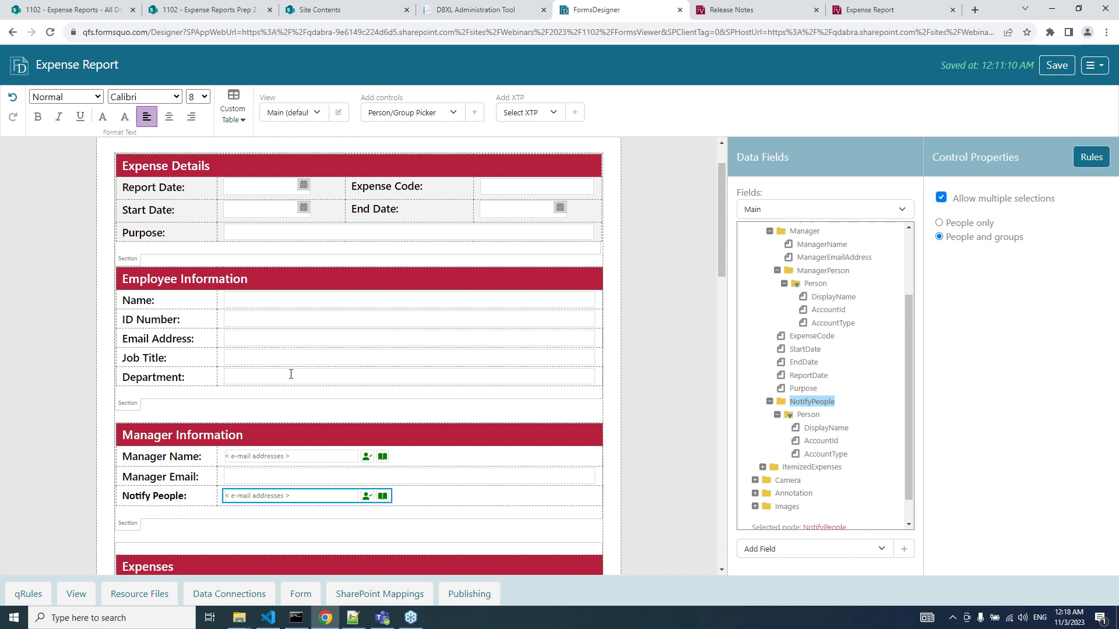
Open the Expense Report's Publishing settings after glancing at the 1102 Expense Reports SharePoint library.
left_click(472, 593)
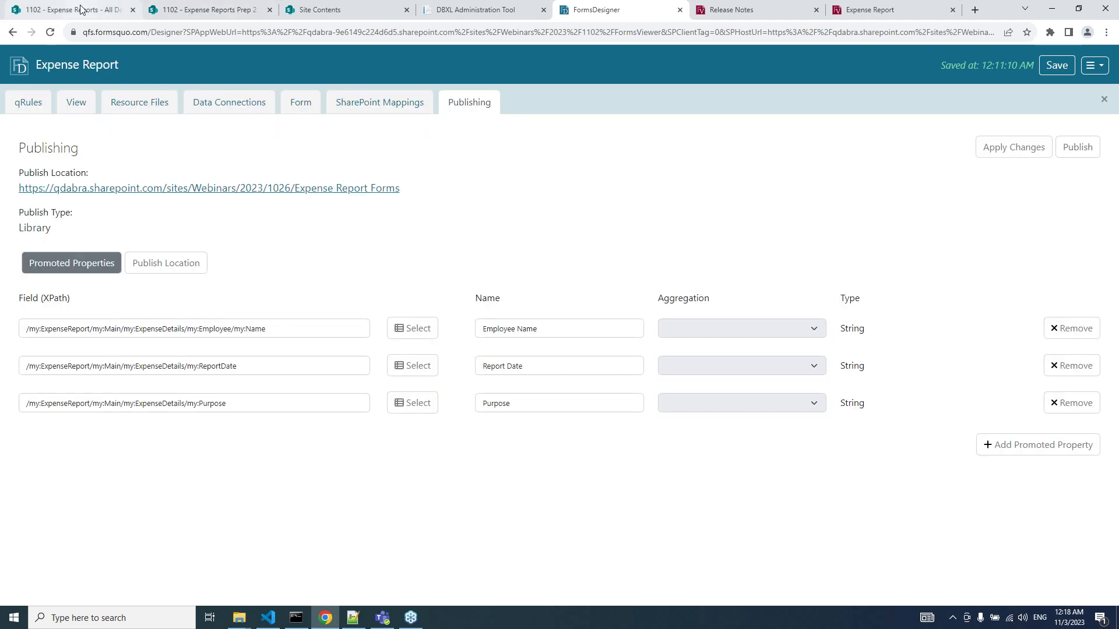
left_click(81, 9)
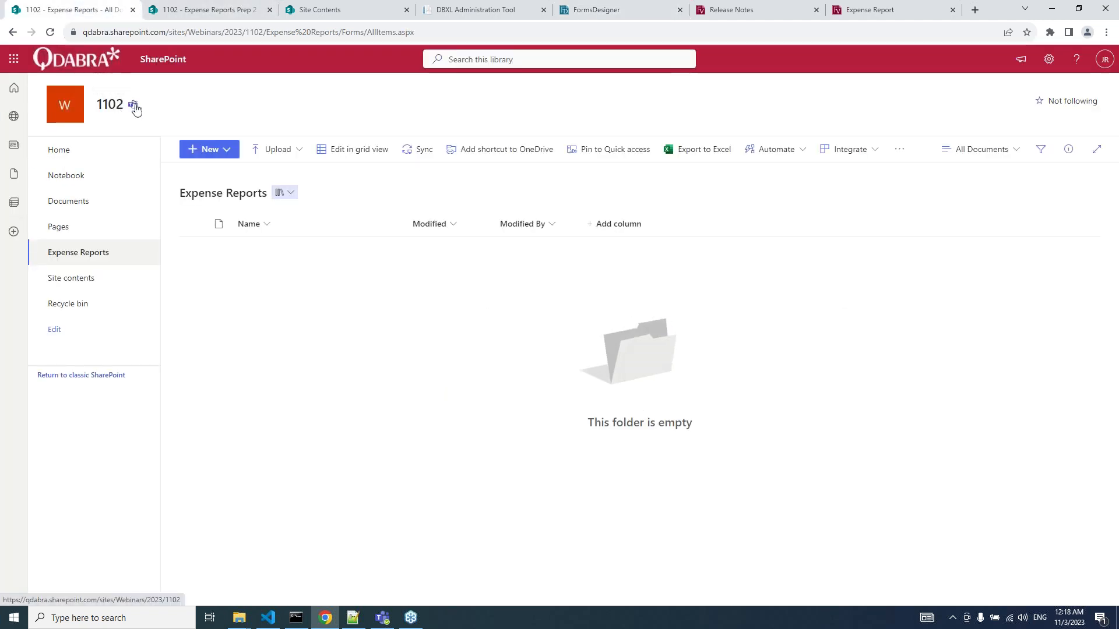
left_click(609, 11)
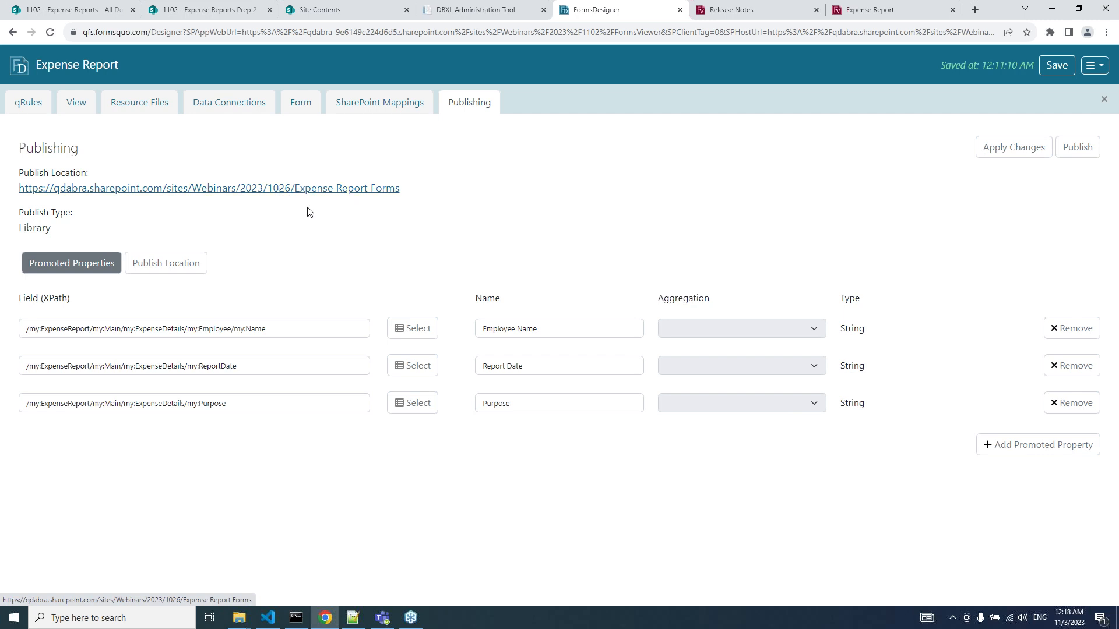
left_click(315, 12)
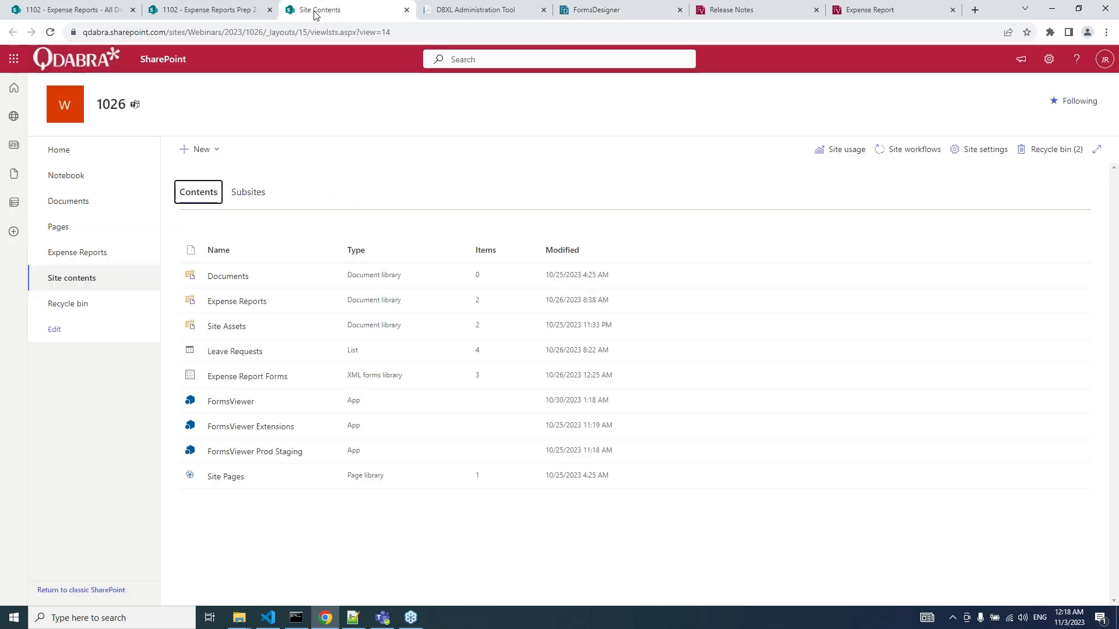
left_click(260, 378)
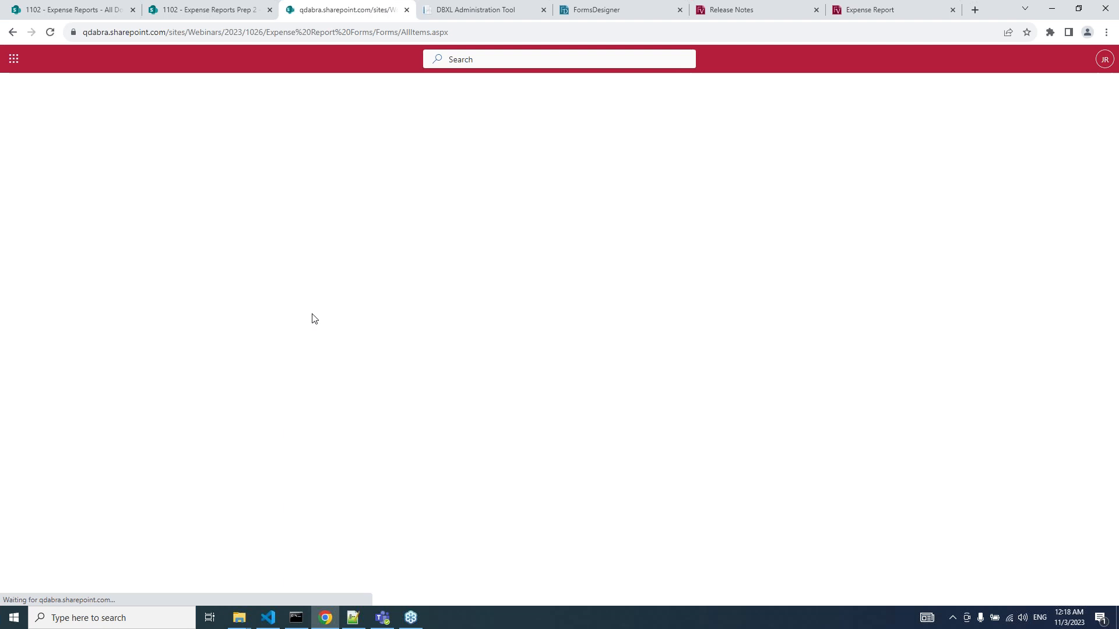
left_click(597, 12)
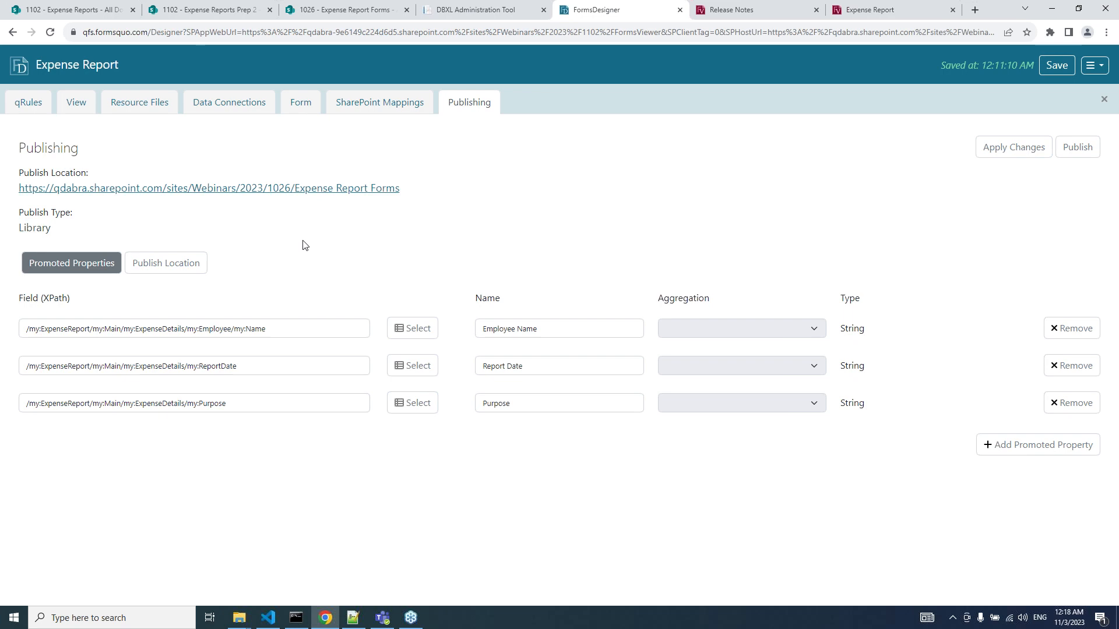
Reopen the publishing settings and review Publish Location, keeping Expense Report Forms as the library.
left_click(459, 112)
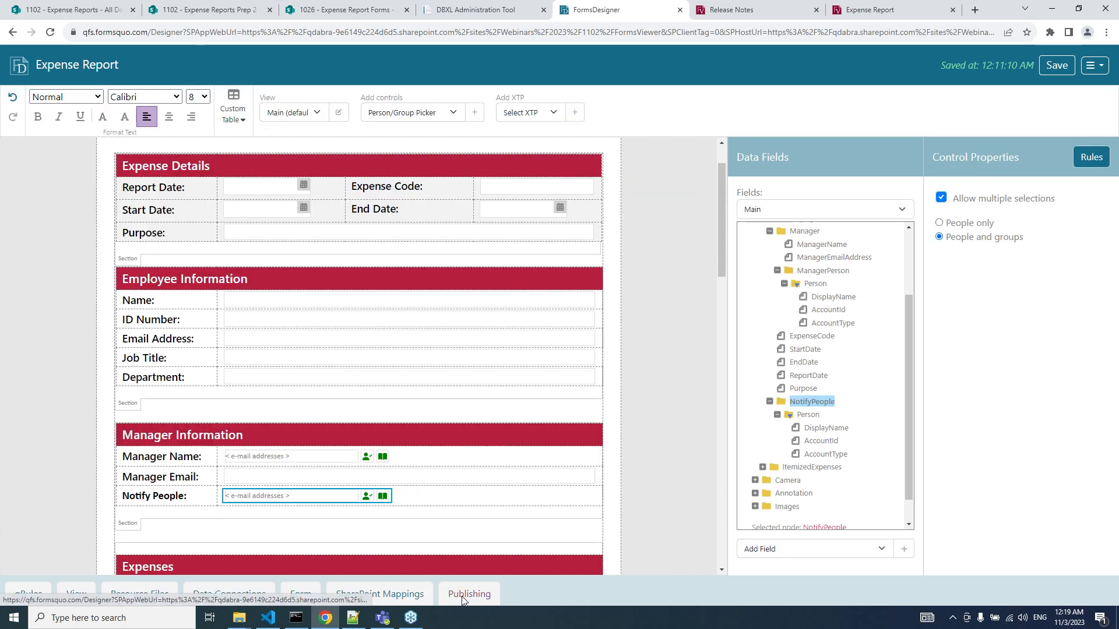
left_click(465, 600)
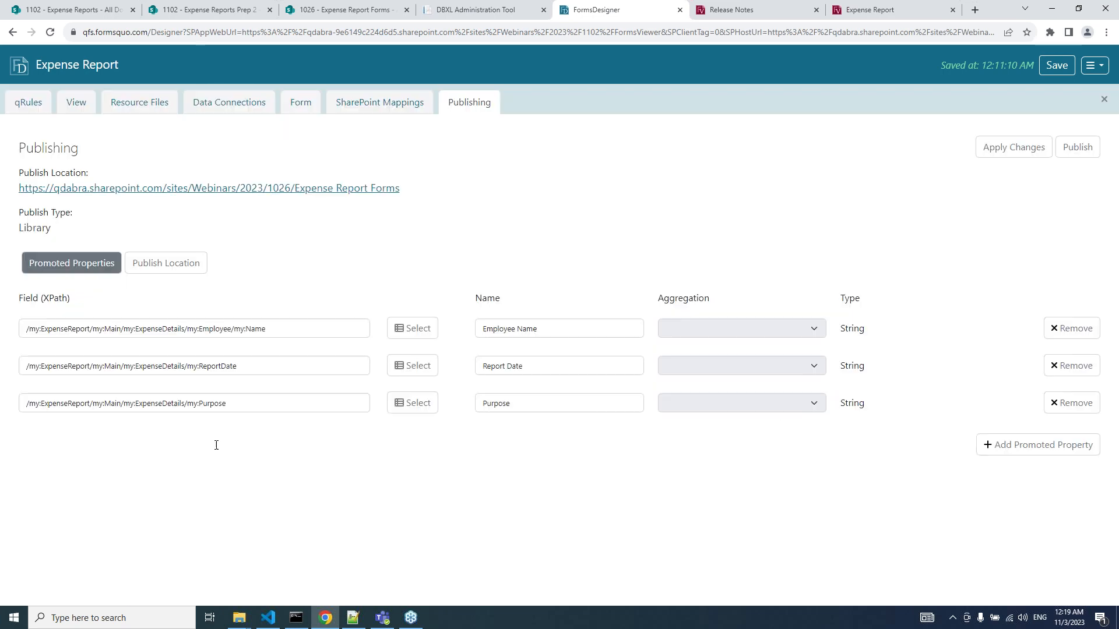
left_click(165, 264)
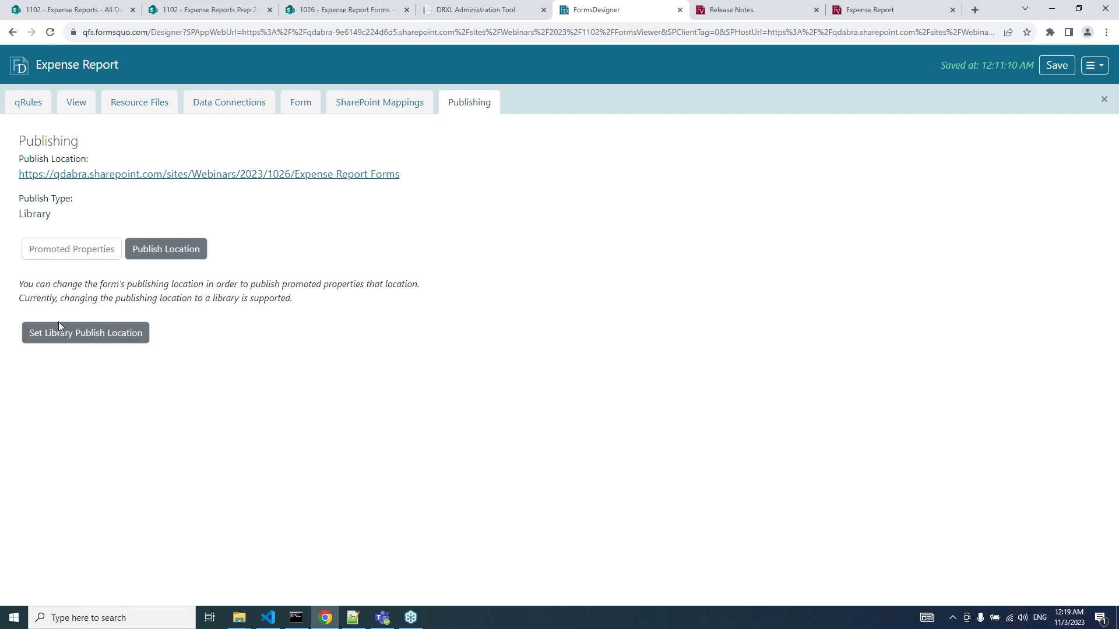
left_click(85, 337)
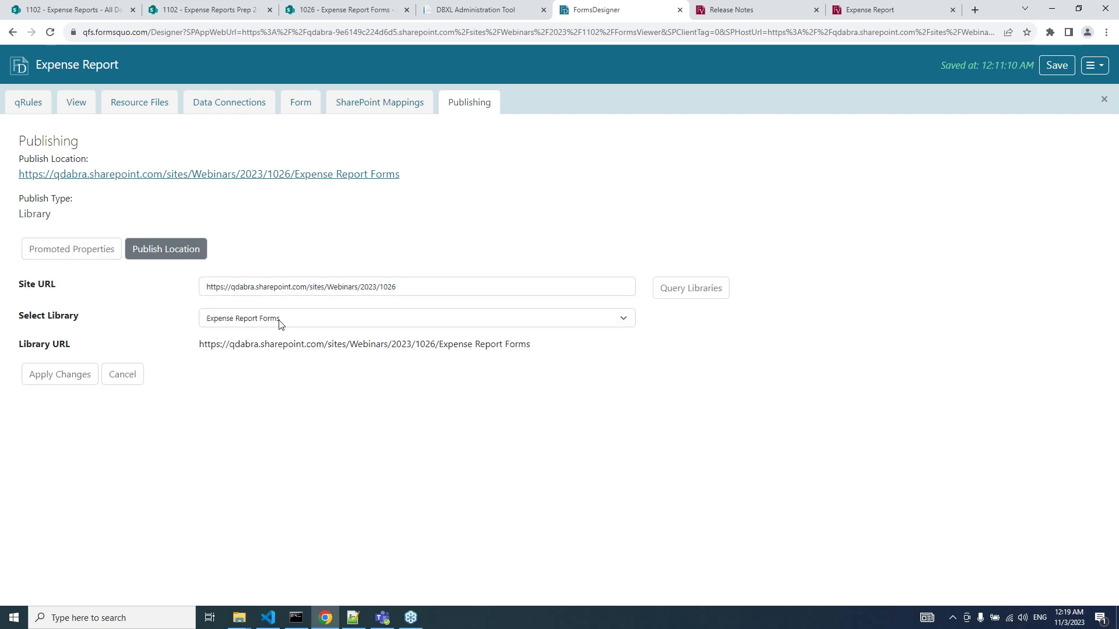
left_click(328, 324)
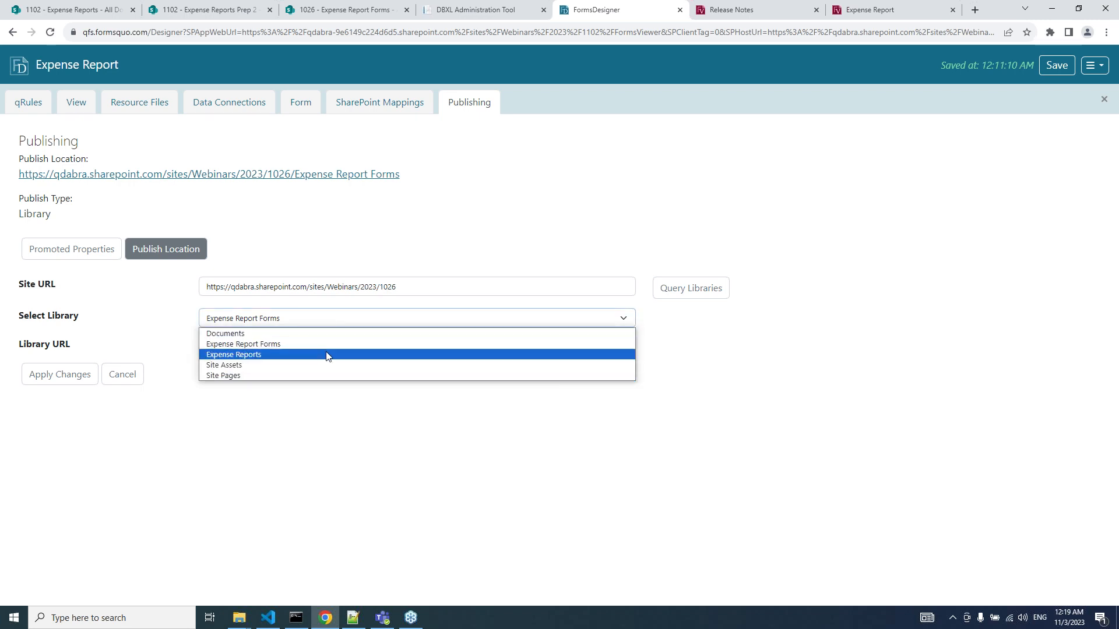
left_click(329, 344)
Change the site URL from 1026 to 1102 and query that site's libraries.
left_click(407, 294)
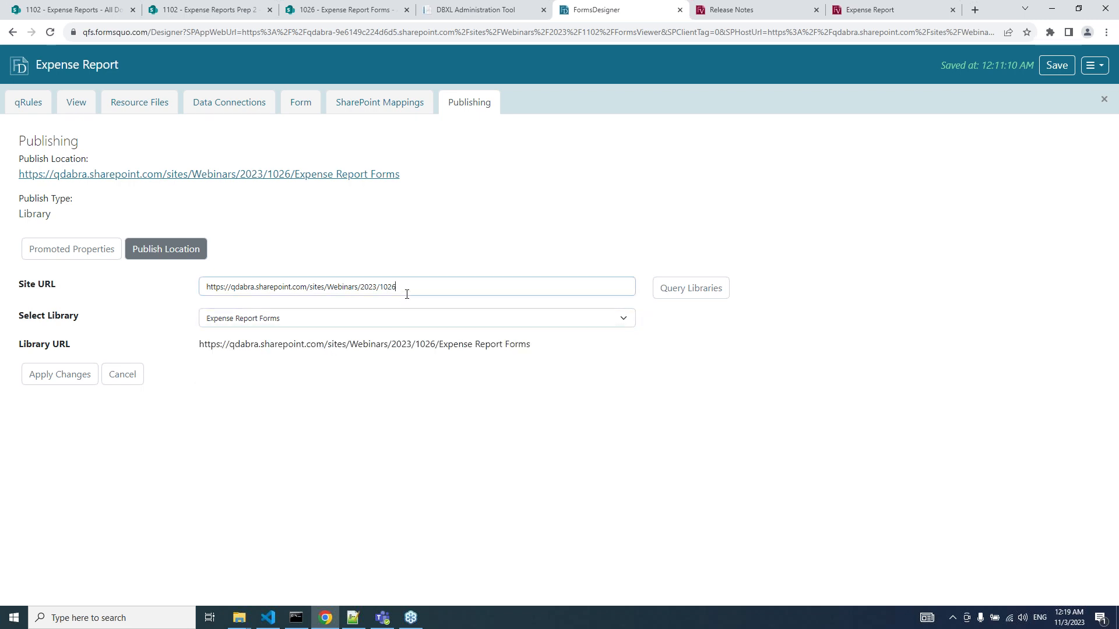
key("BackSpace")
key("BackSpace")
key("BackSpace")
type("102")
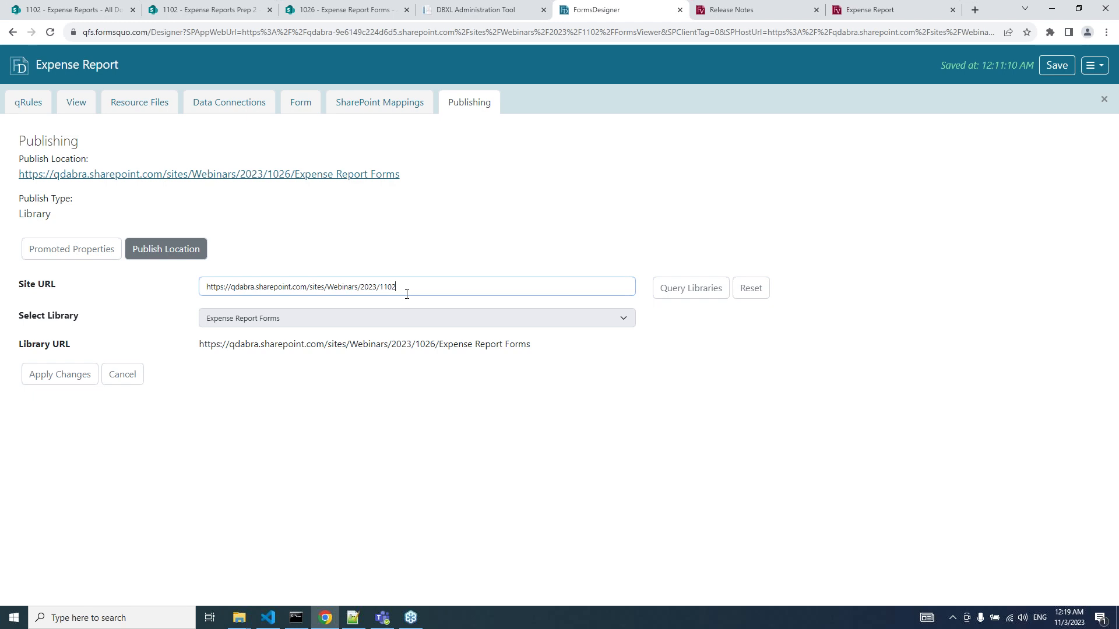
left_click(686, 296)
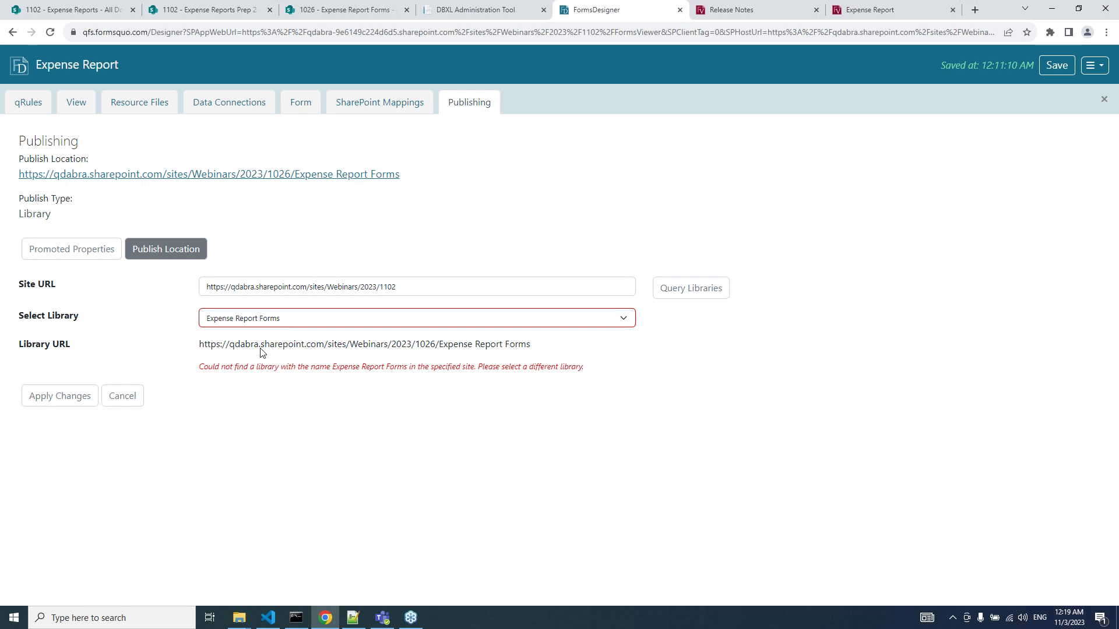
Select the Expense Reports library as the publish location and apply the change.
left_click(327, 319)
left_click(292, 390)
left_click(308, 322)
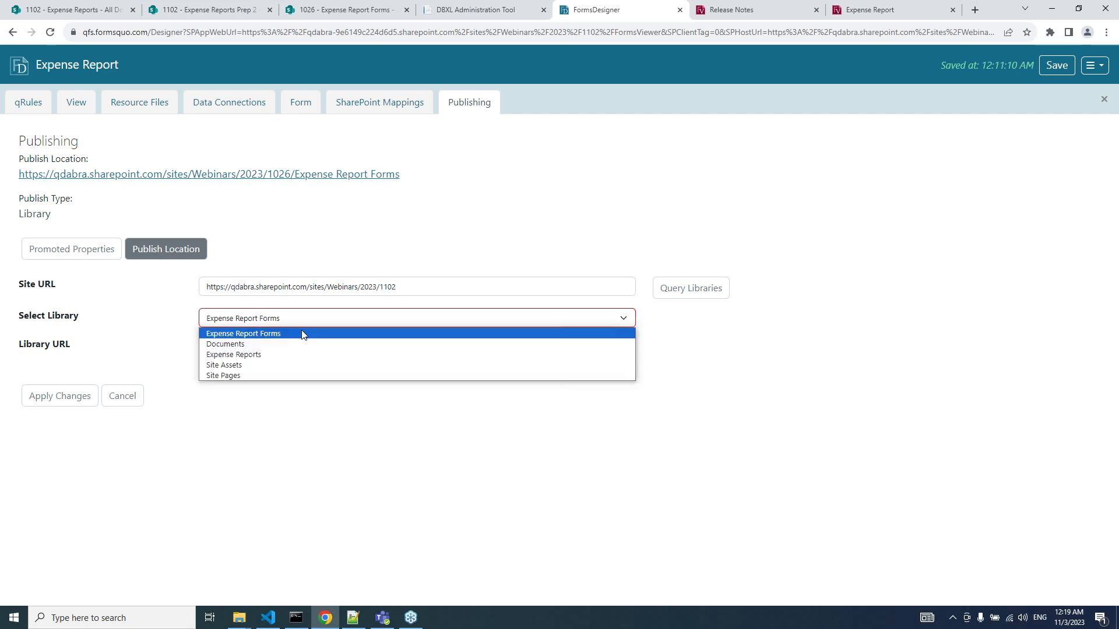
left_click(283, 356)
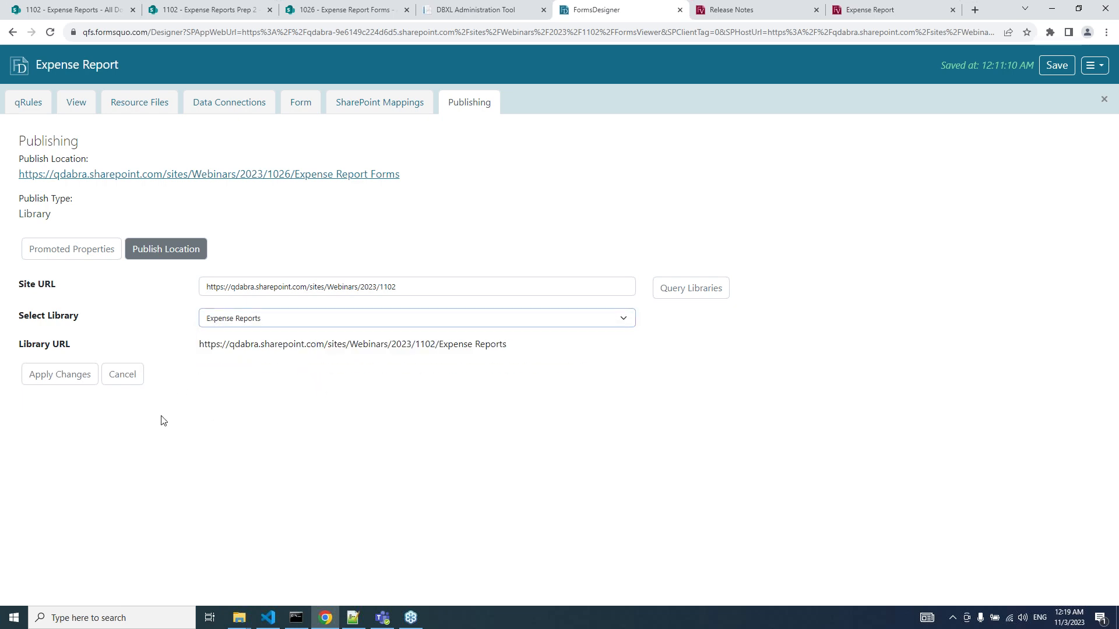
left_click(73, 376)
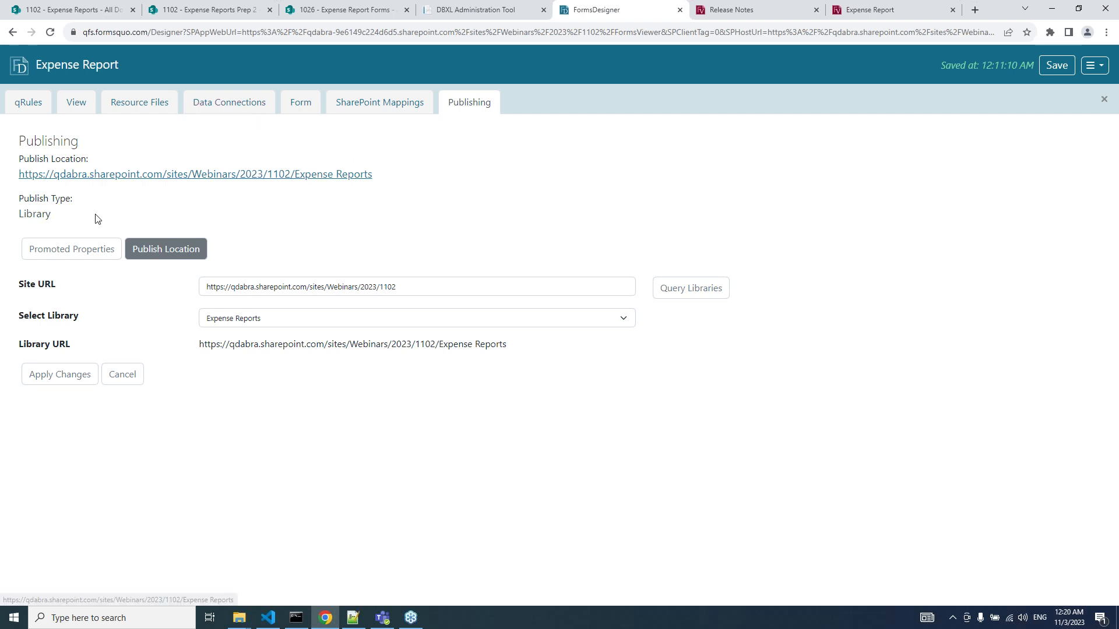
Publish the Employee Name, Purpose and Report Date promoted columns to the Expense Reports library.
left_click(74, 251)
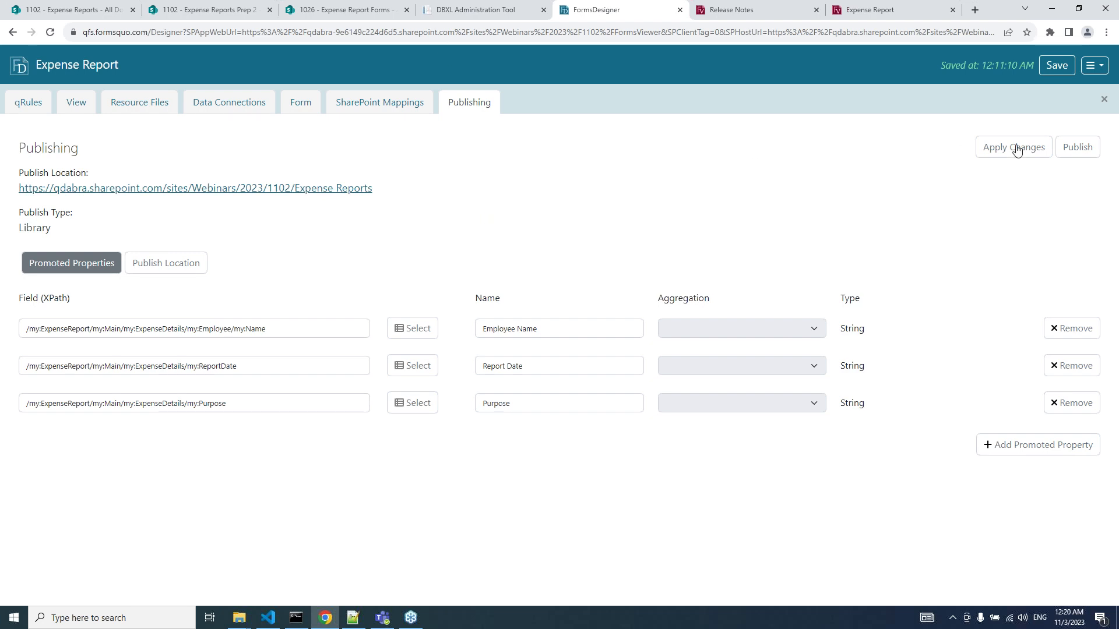
left_click(1074, 153)
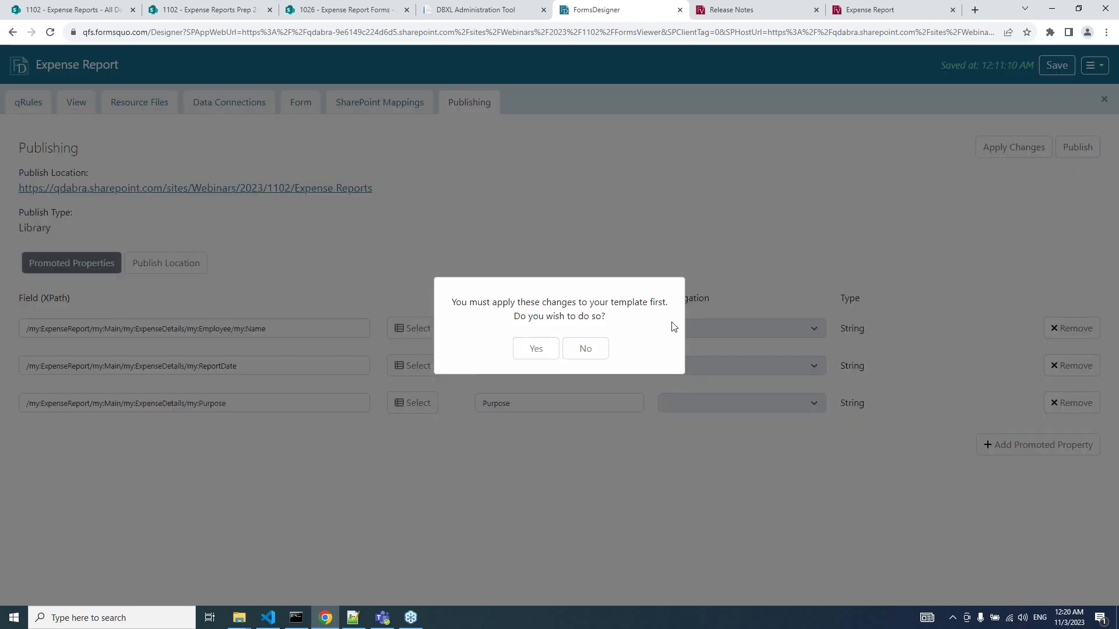
left_click(534, 349)
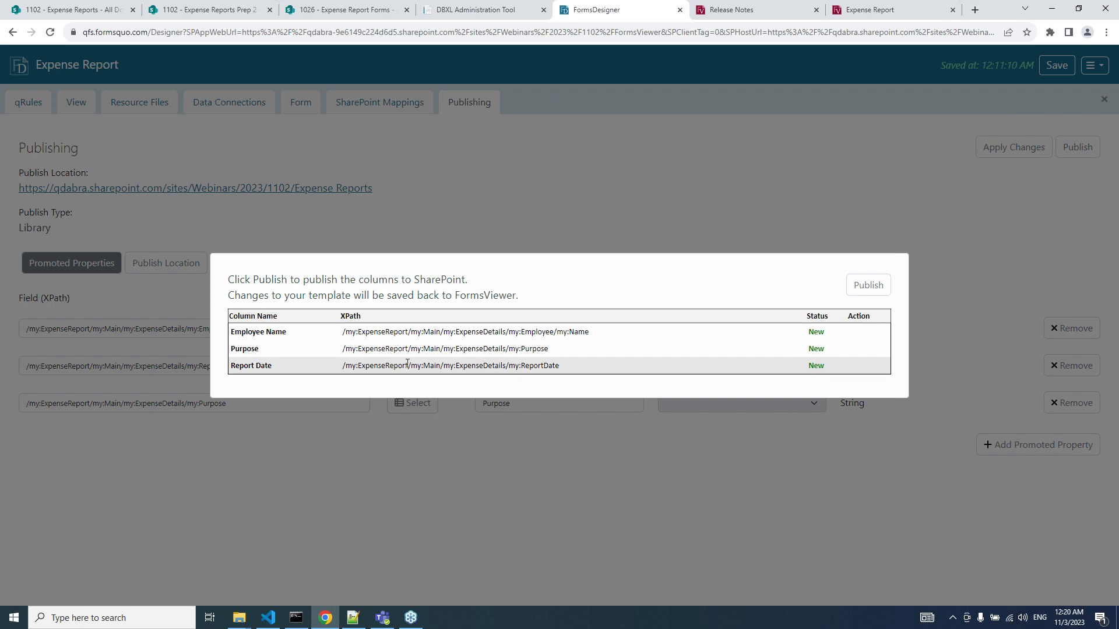
left_click(868, 286)
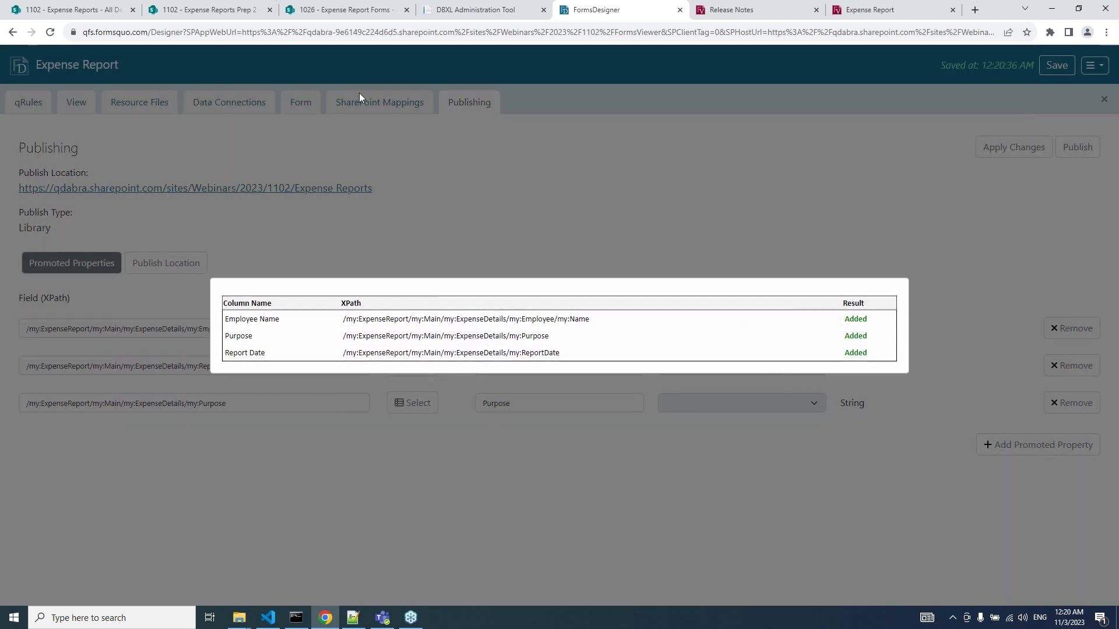
left_click(73, 10)
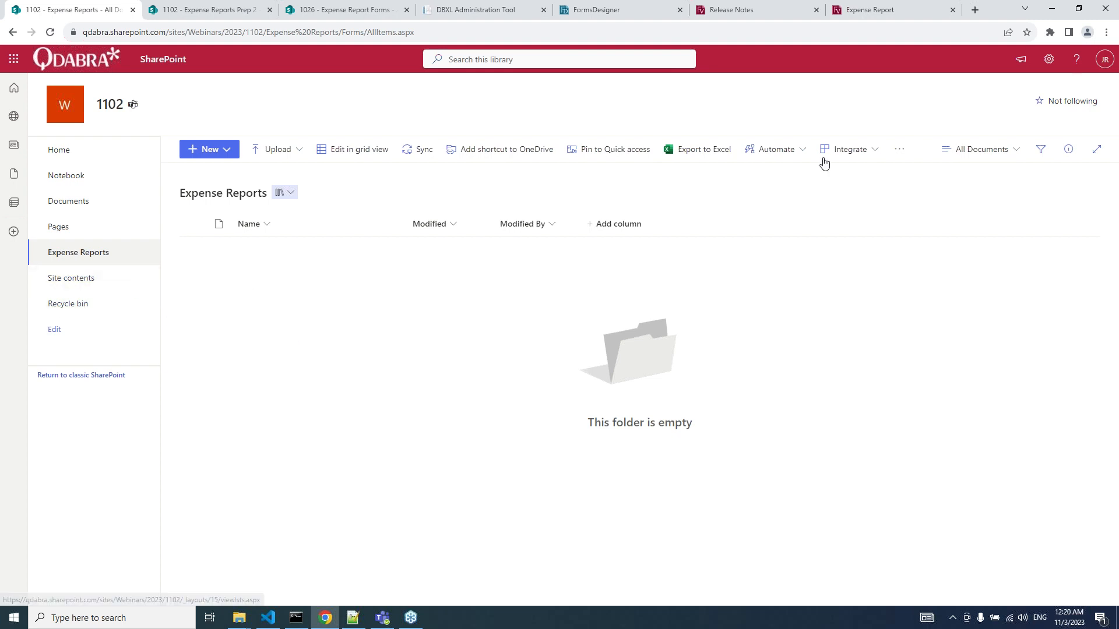
Edit the All Documents view to add the Report Date and Purpose columns and save it.
left_click(970, 150)
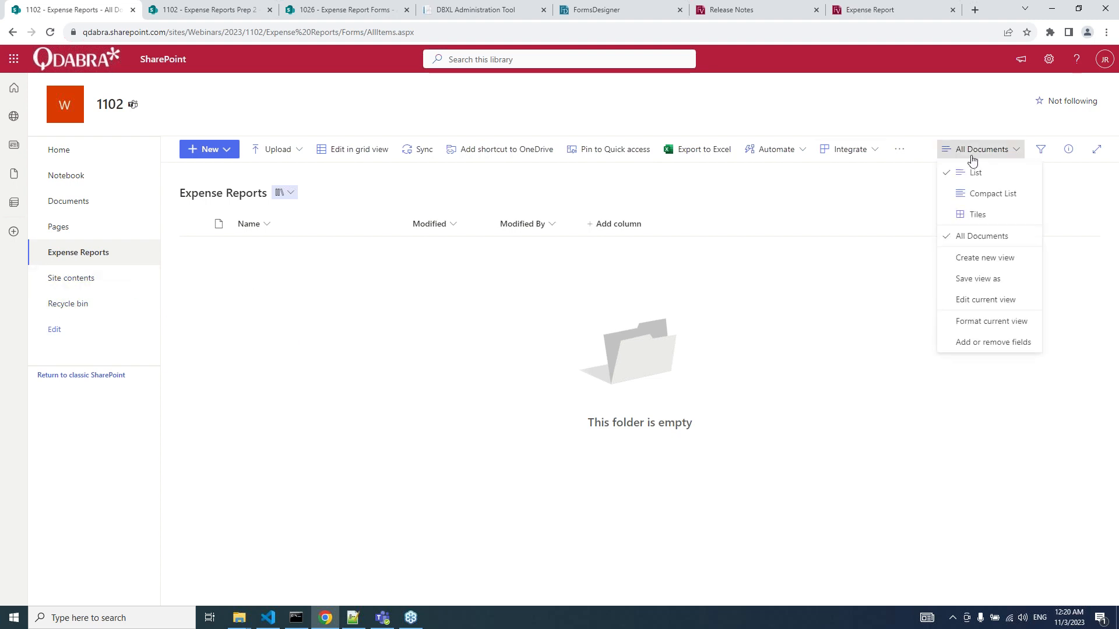
left_click(967, 299)
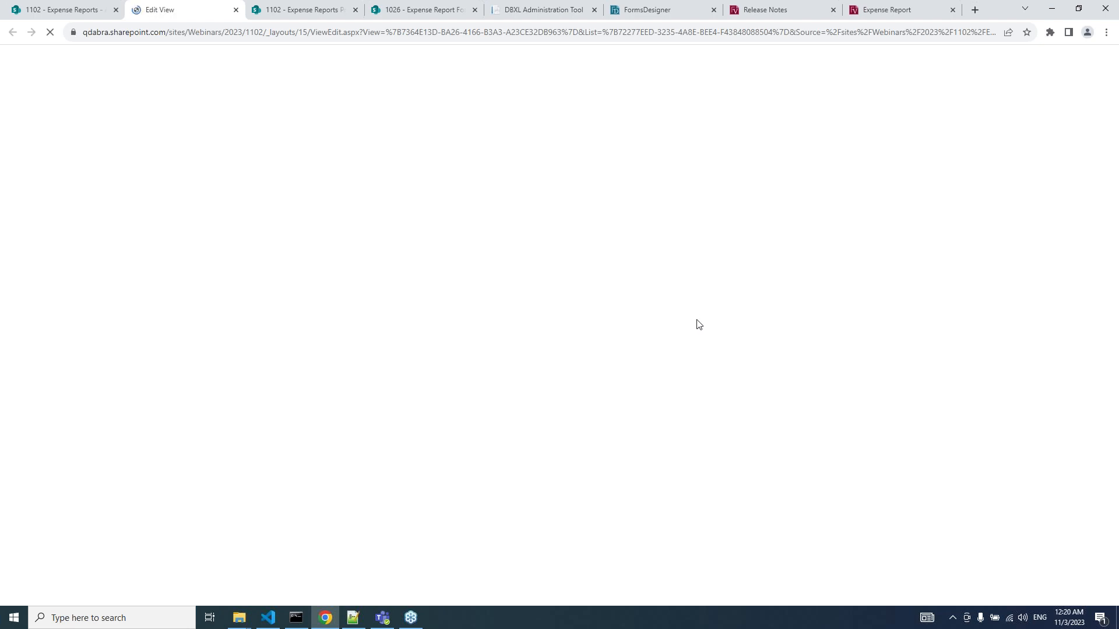
scroll(676, 352, "down", 6)
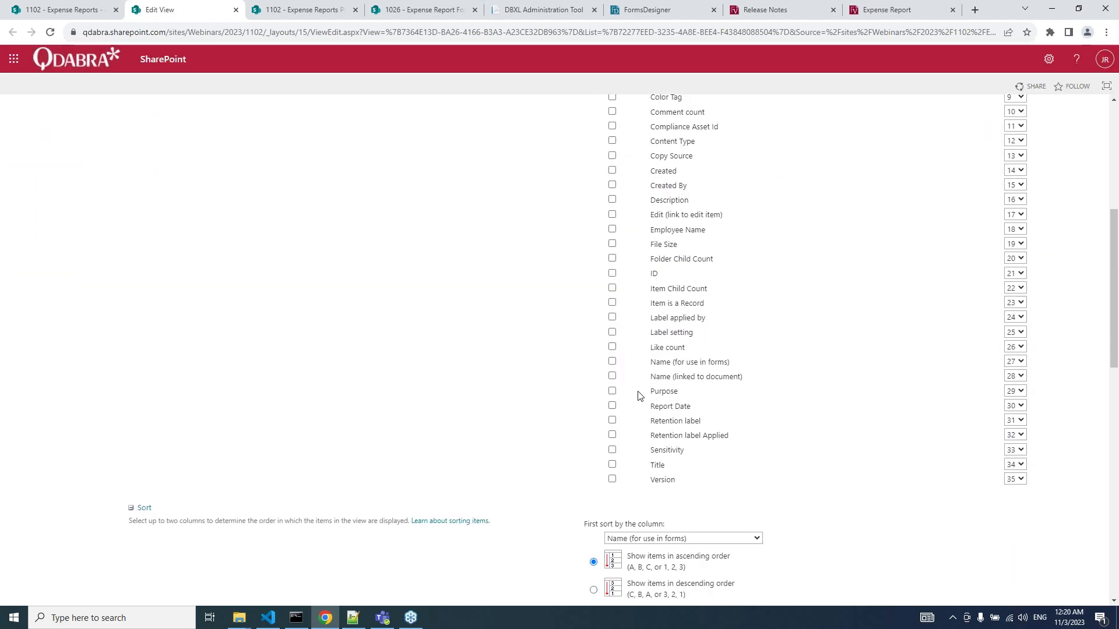
left_click(612, 407)
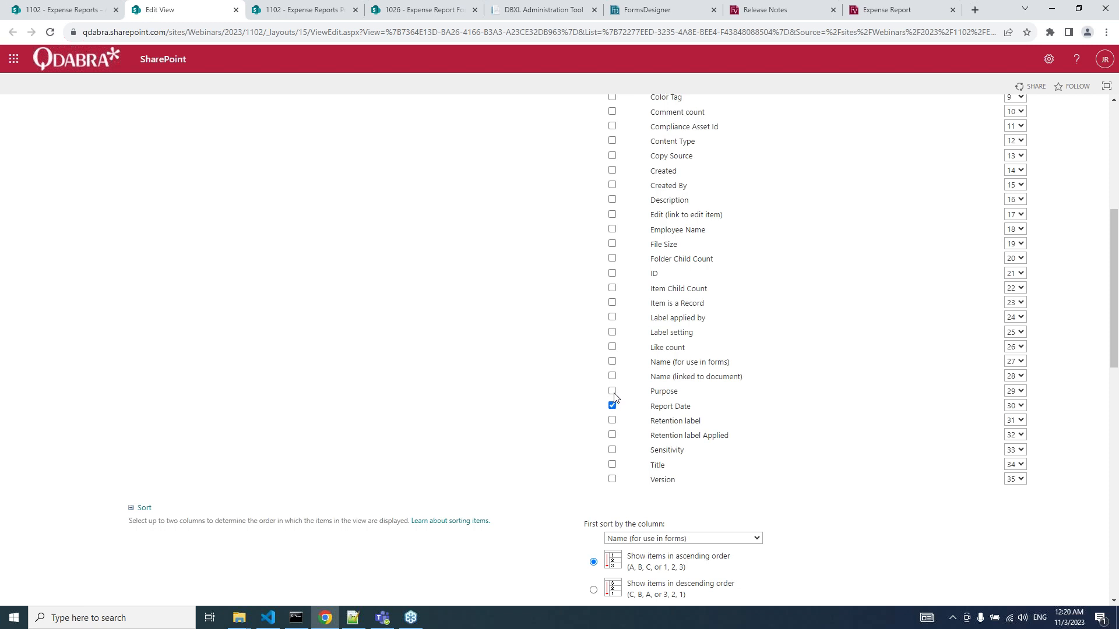
left_click(612, 391)
scroll(729, 224, "up", 6)
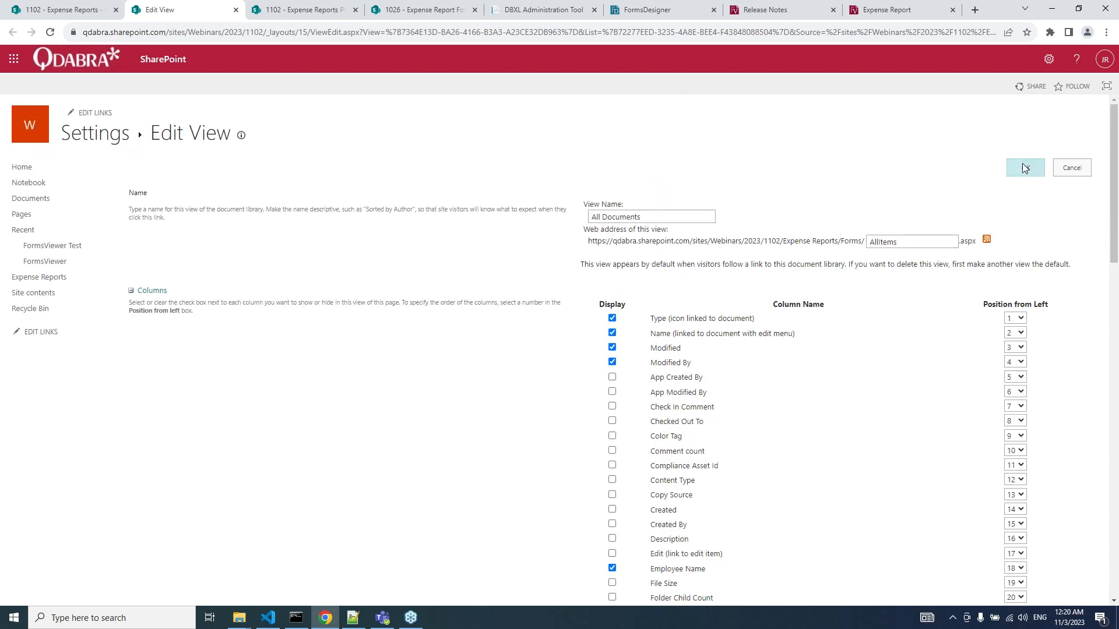
left_click(1025, 167)
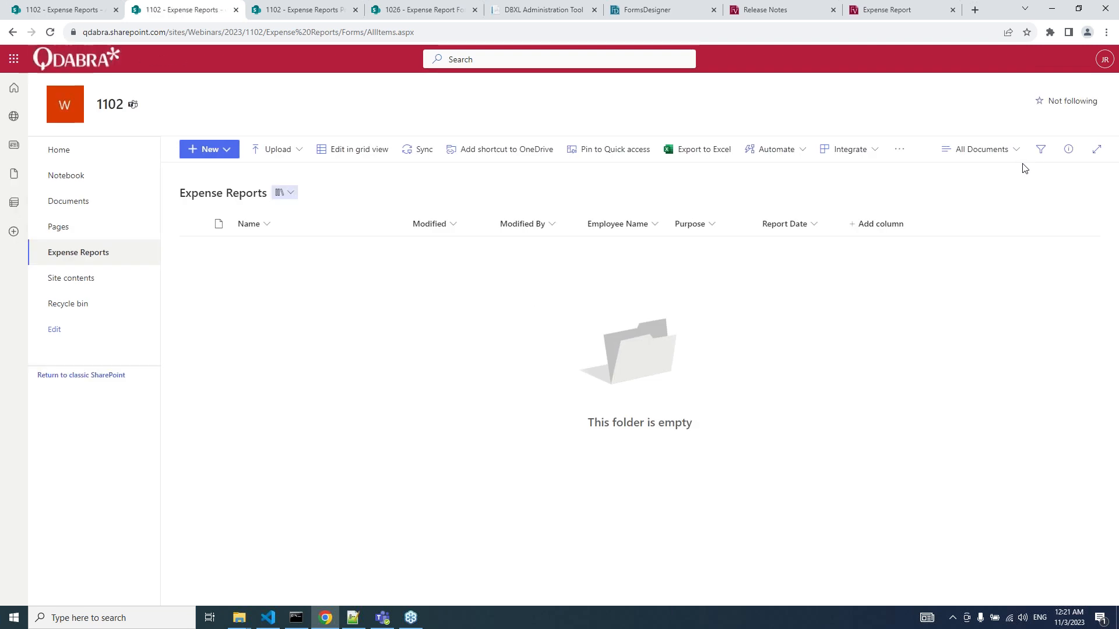
Add a promoted property mapped to Main > ExpenseDetails > Manager > ManagerPerson > Person > DisplayName.
left_click(666, 11)
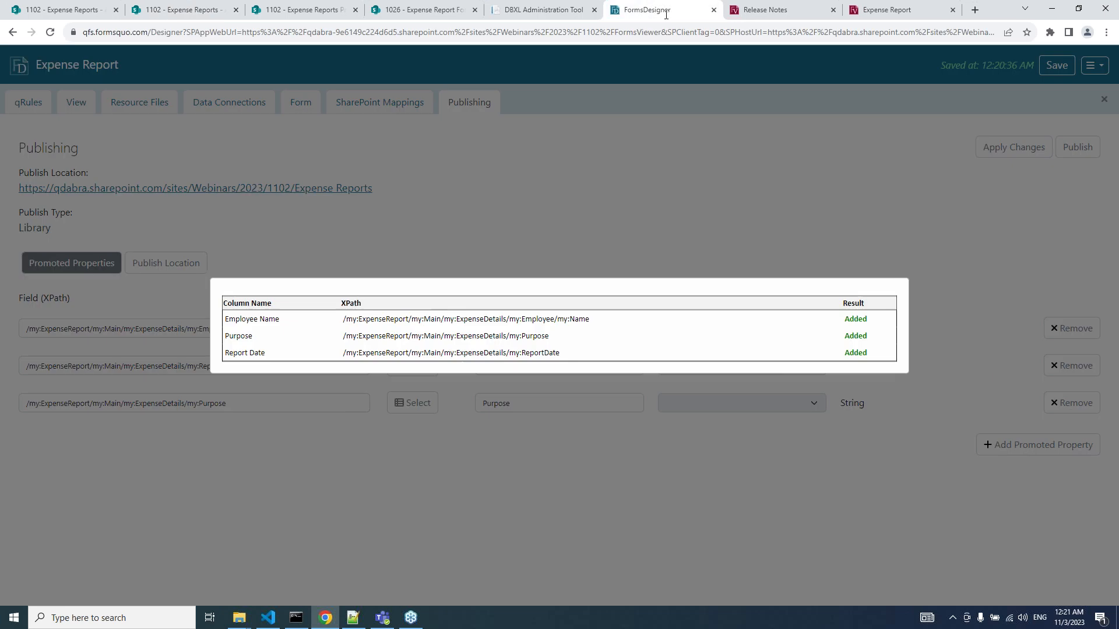
left_click(813, 255)
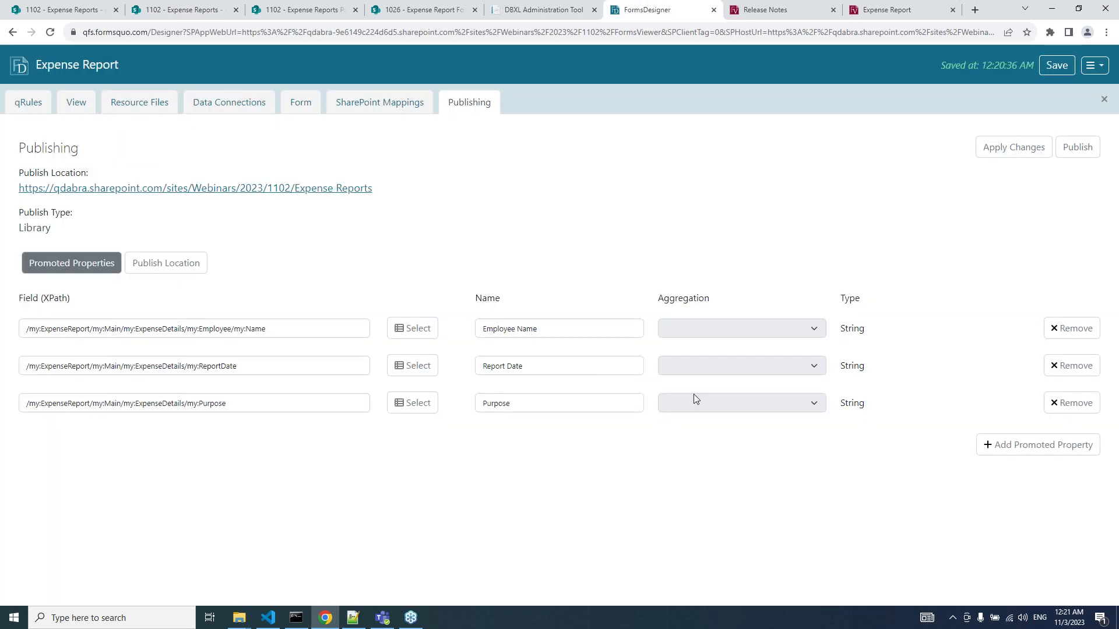
left_click(1037, 457)
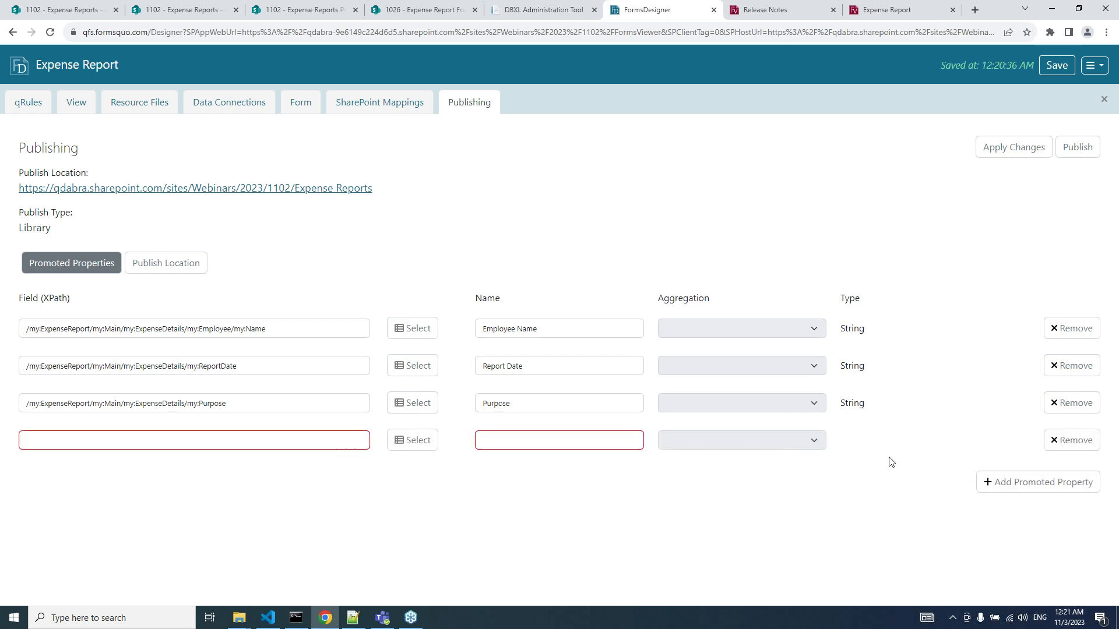
left_click(434, 447)
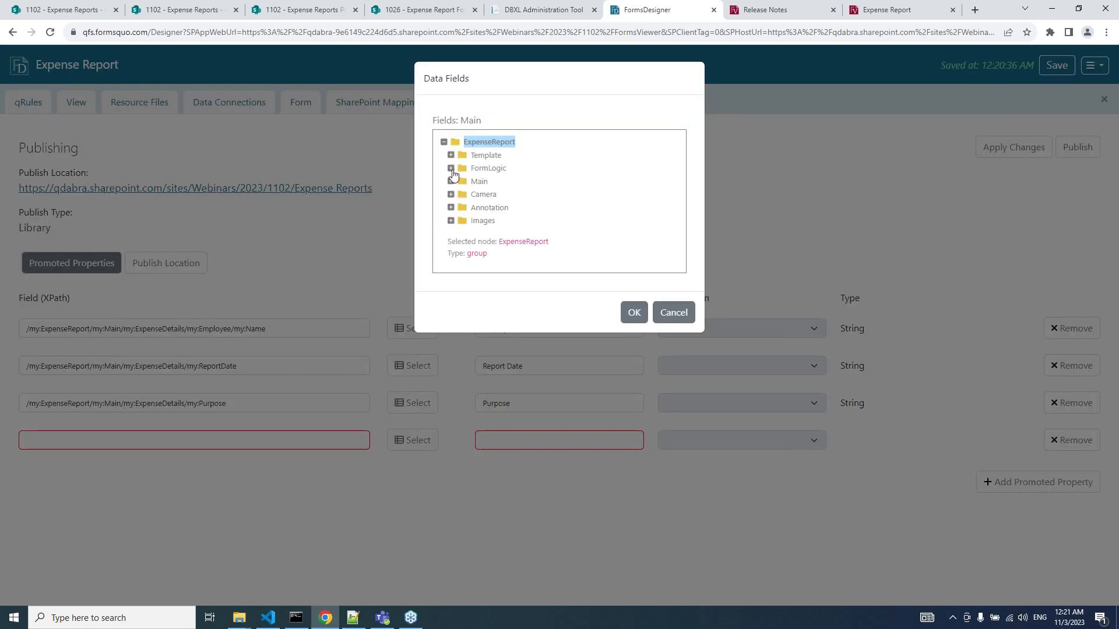
left_click(451, 168)
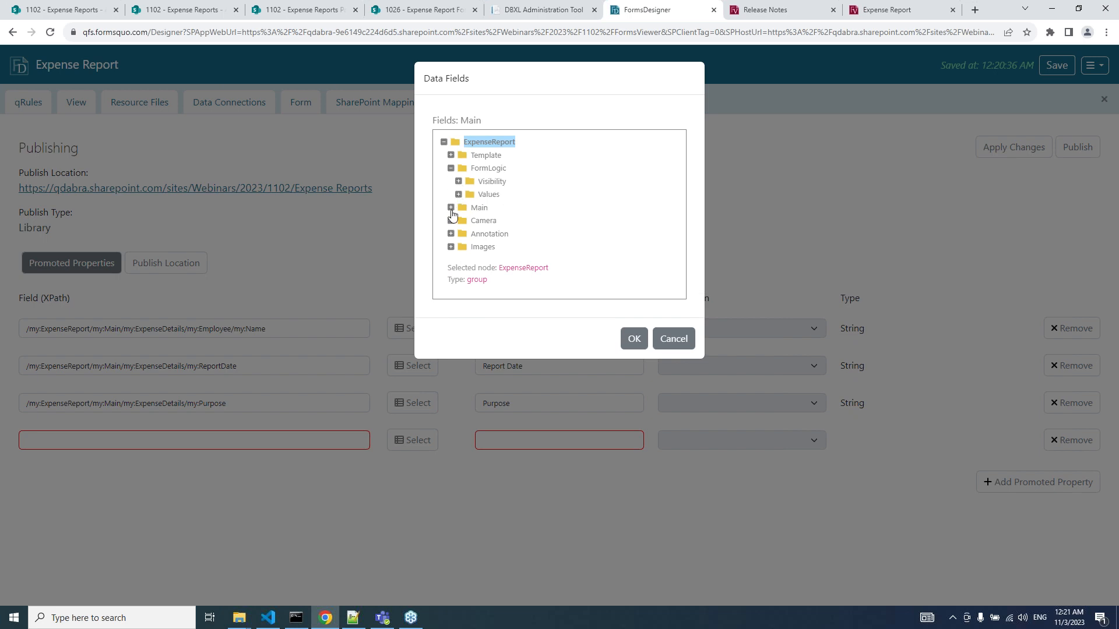
left_click(451, 208)
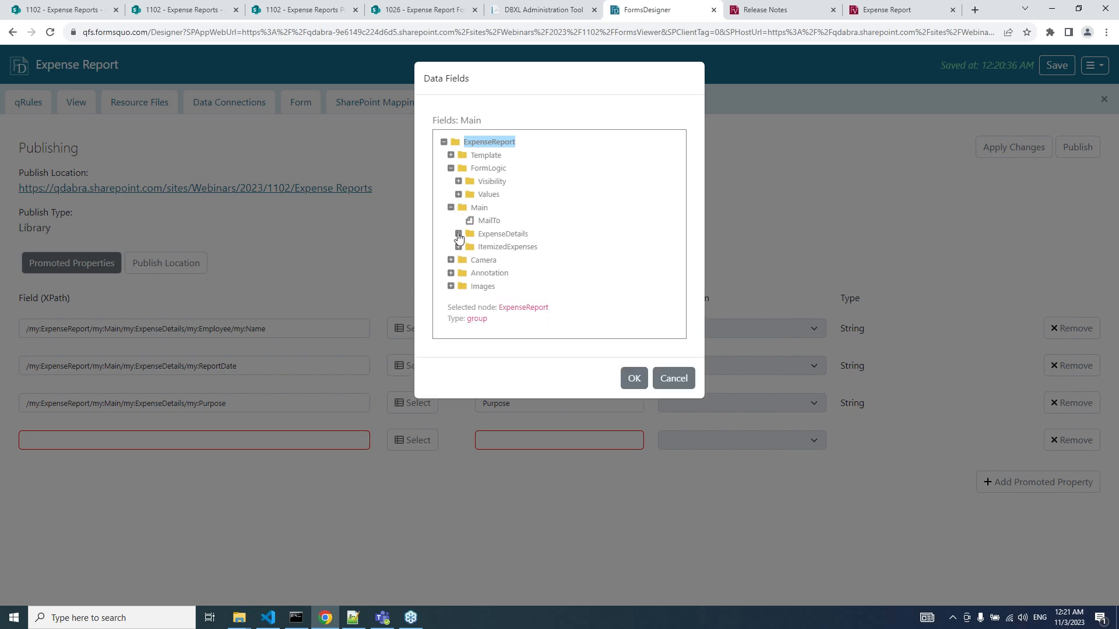
left_click(459, 234)
left_click(466, 260)
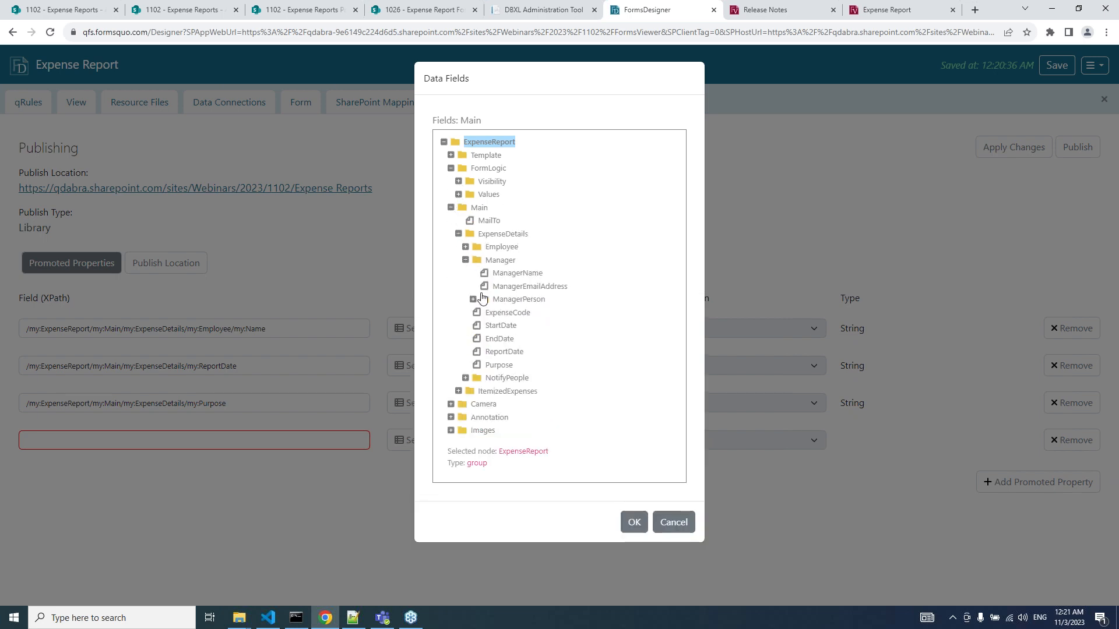
left_click(473, 300)
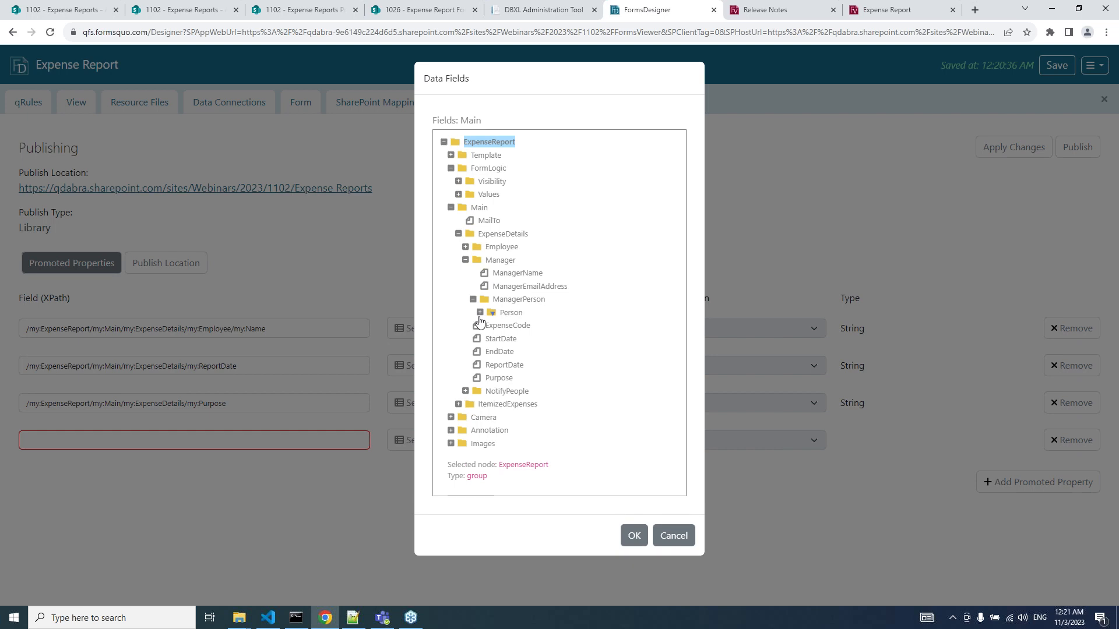
left_click(479, 313)
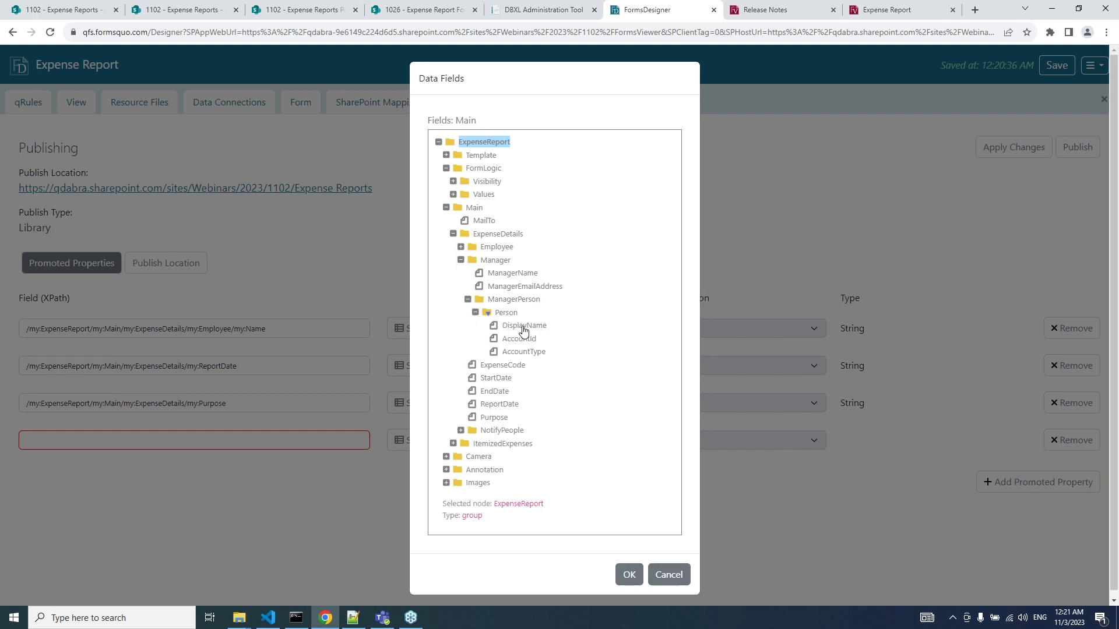
left_click(523, 326)
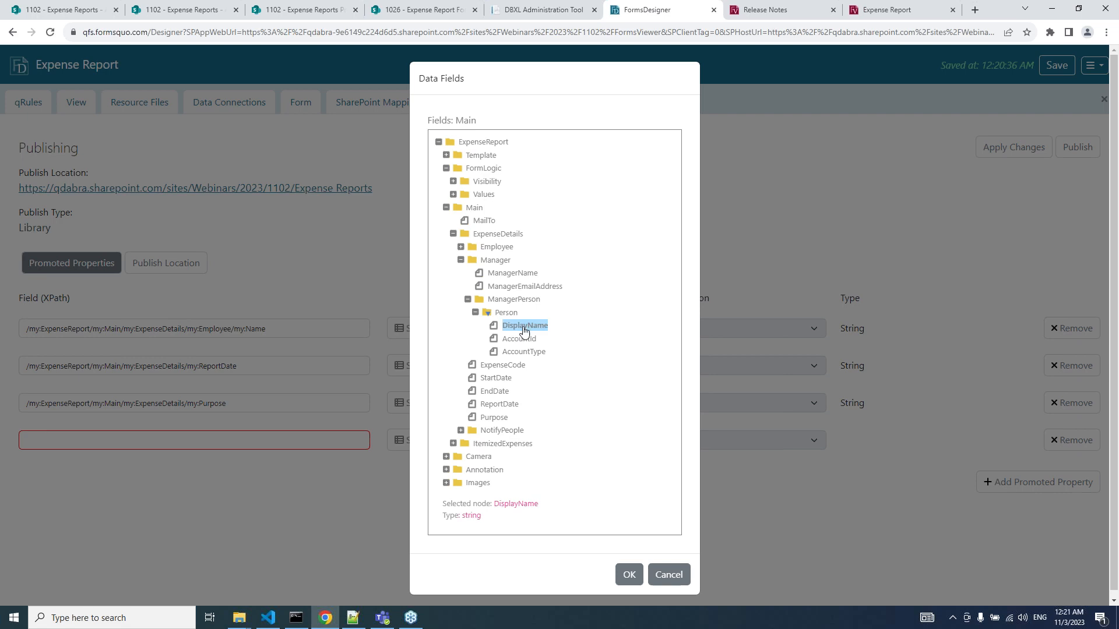
left_click(629, 575)
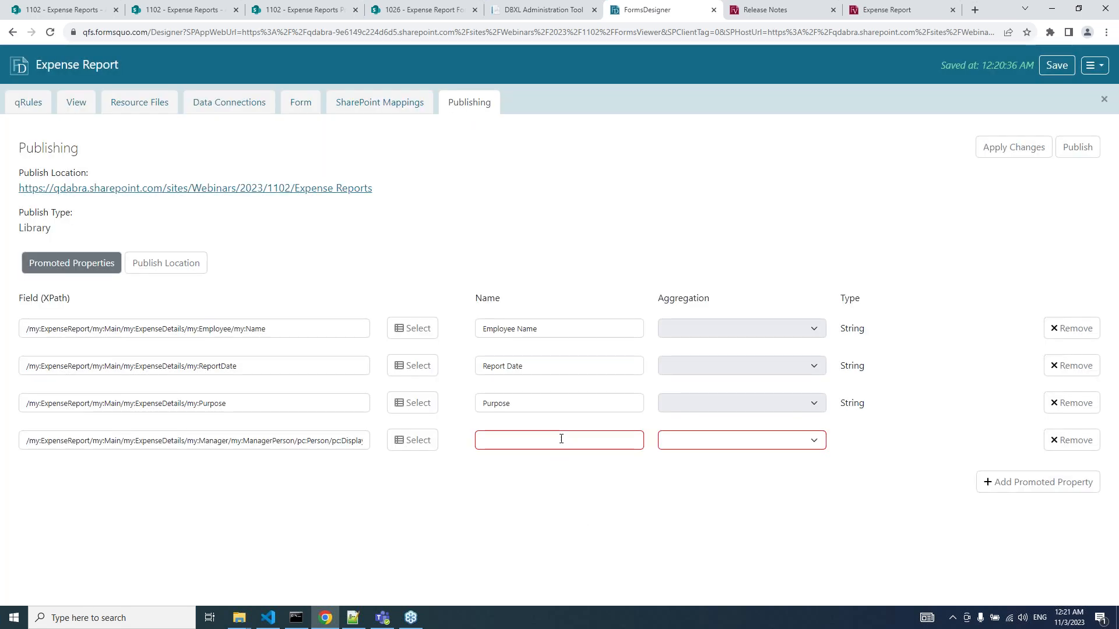
Name the new property Manager Name and set its aggregation to first.
left_click(561, 439)
type("Mana")
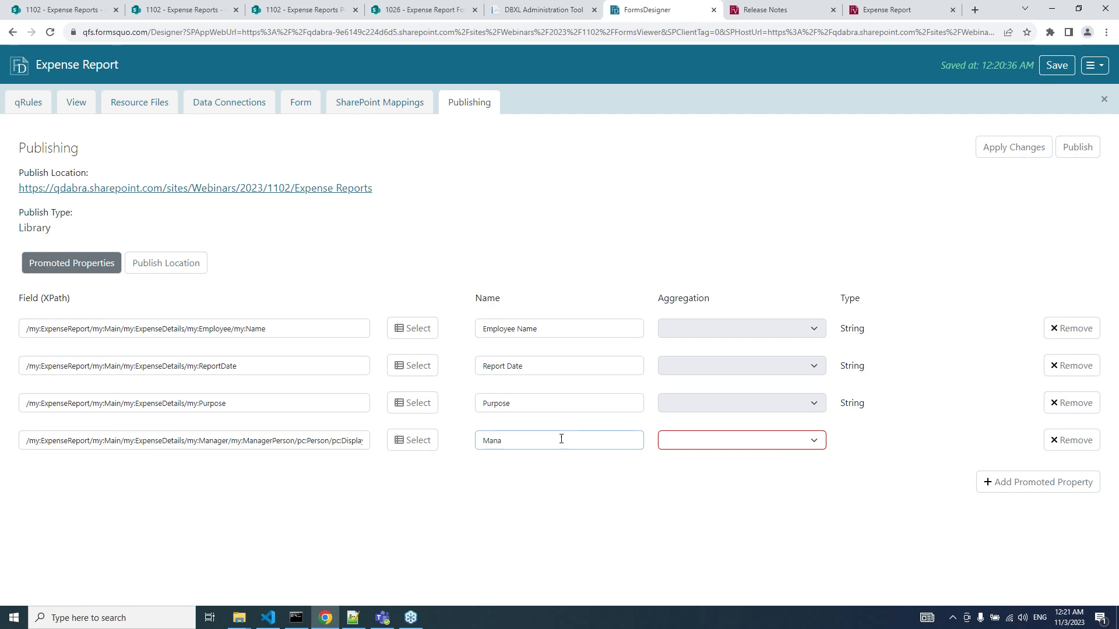
type("ger Name")
left_click_drag(303, 441, 333, 442)
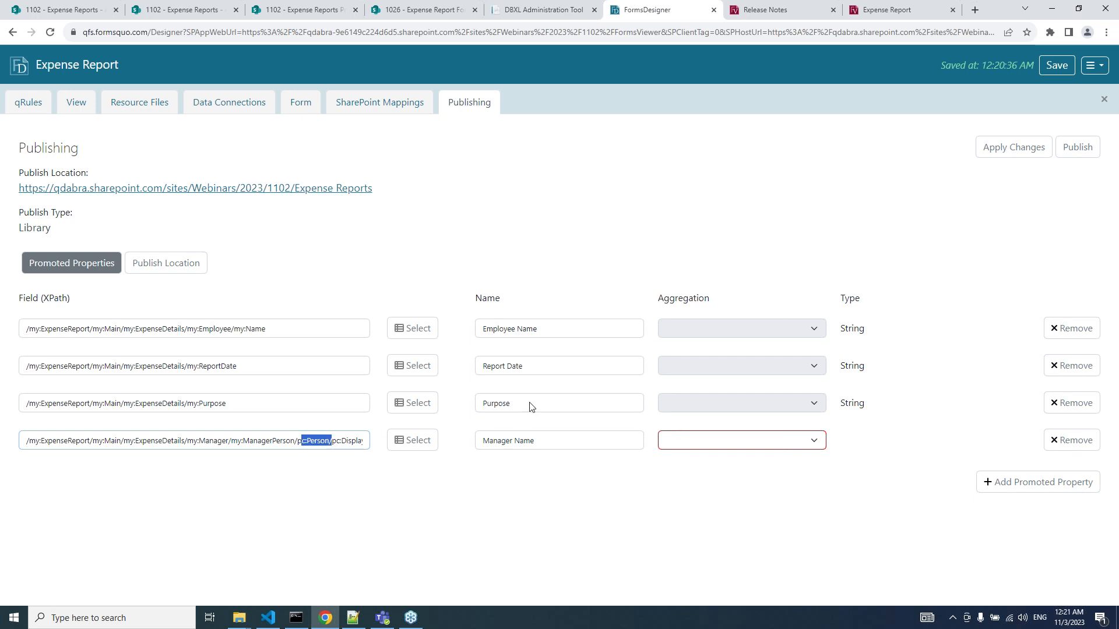
left_click(678, 444)
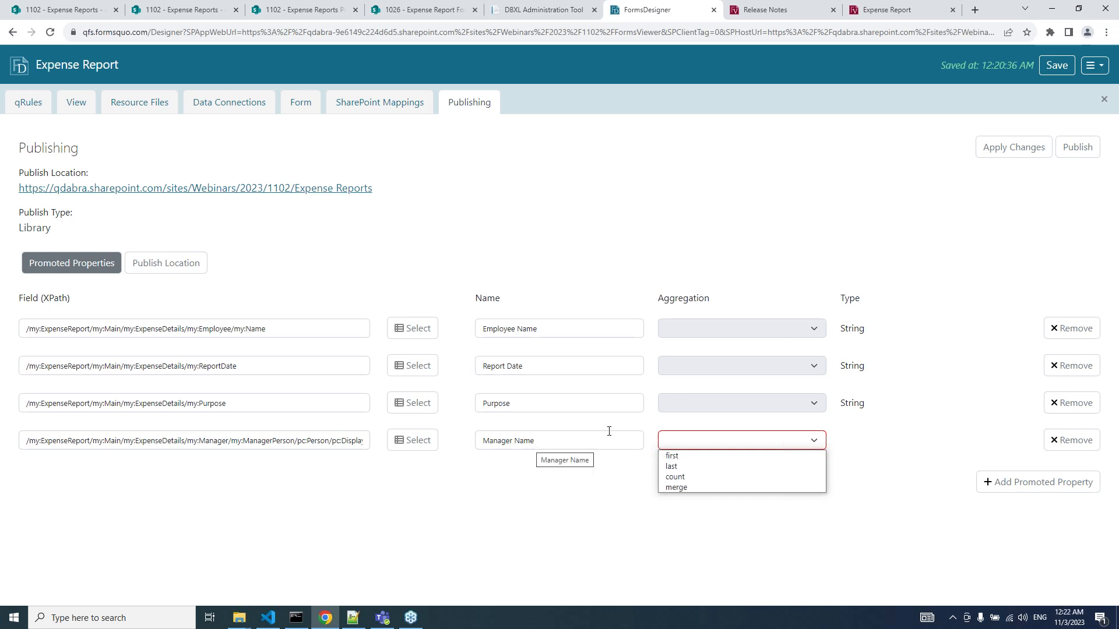
left_click(687, 456)
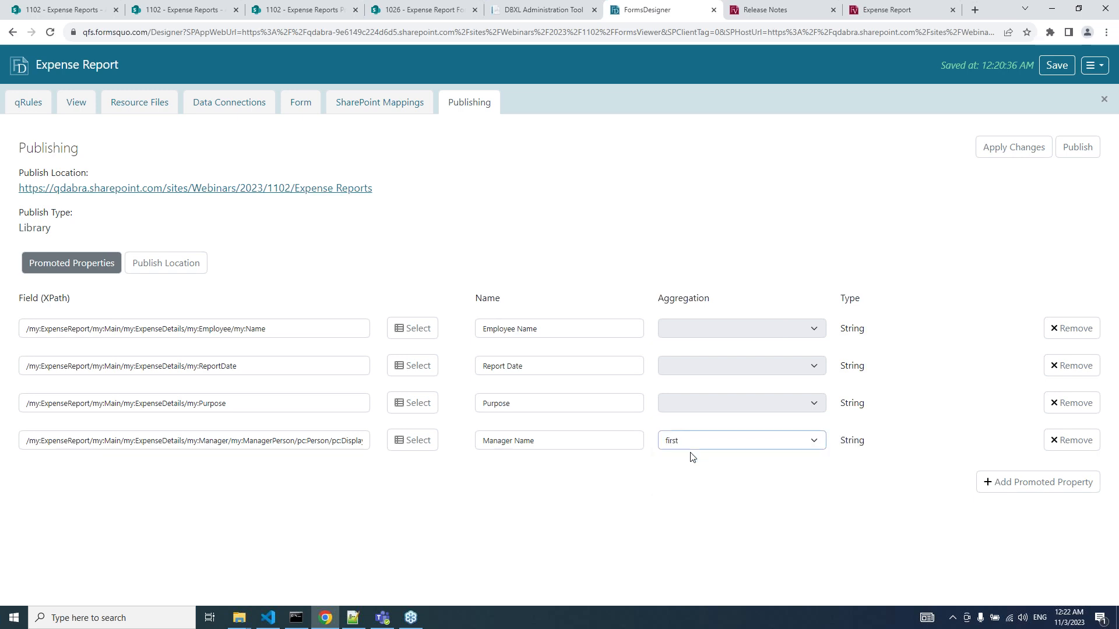
Add a Notify People property from NotifyPeople > Person > AccountId with merge aggregation.
left_click(1034, 482)
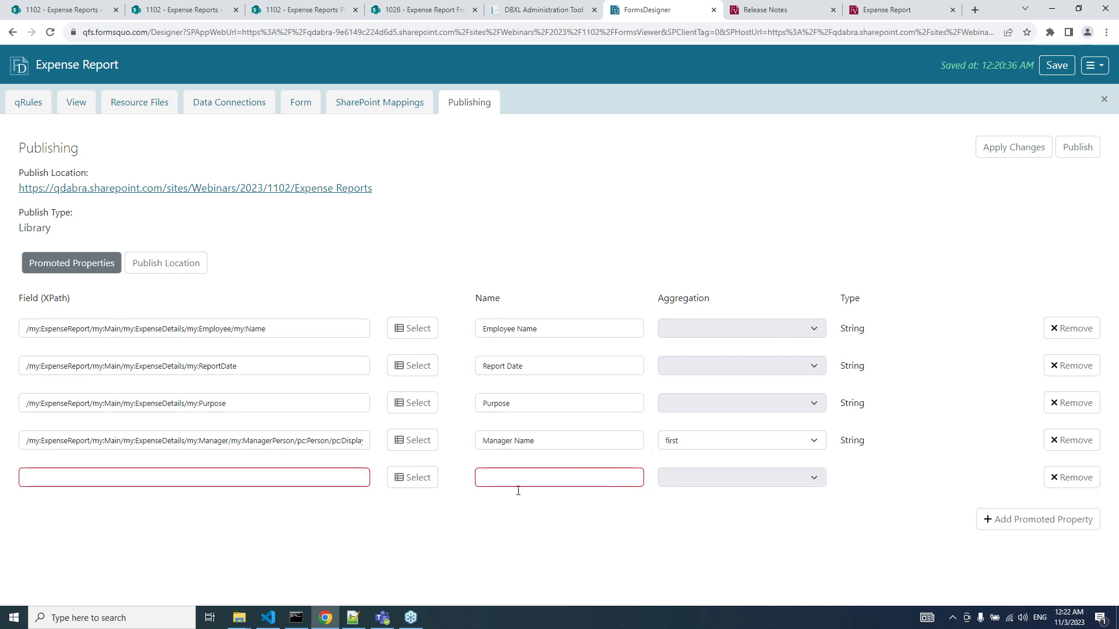
left_click(412, 481)
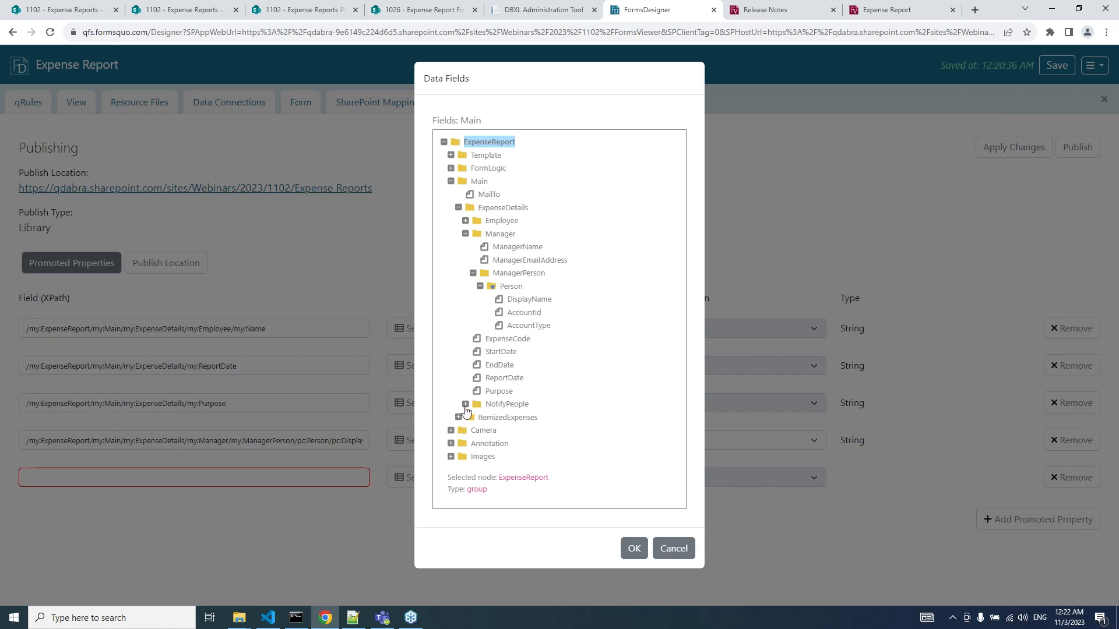
left_click(465, 405)
left_click(473, 418)
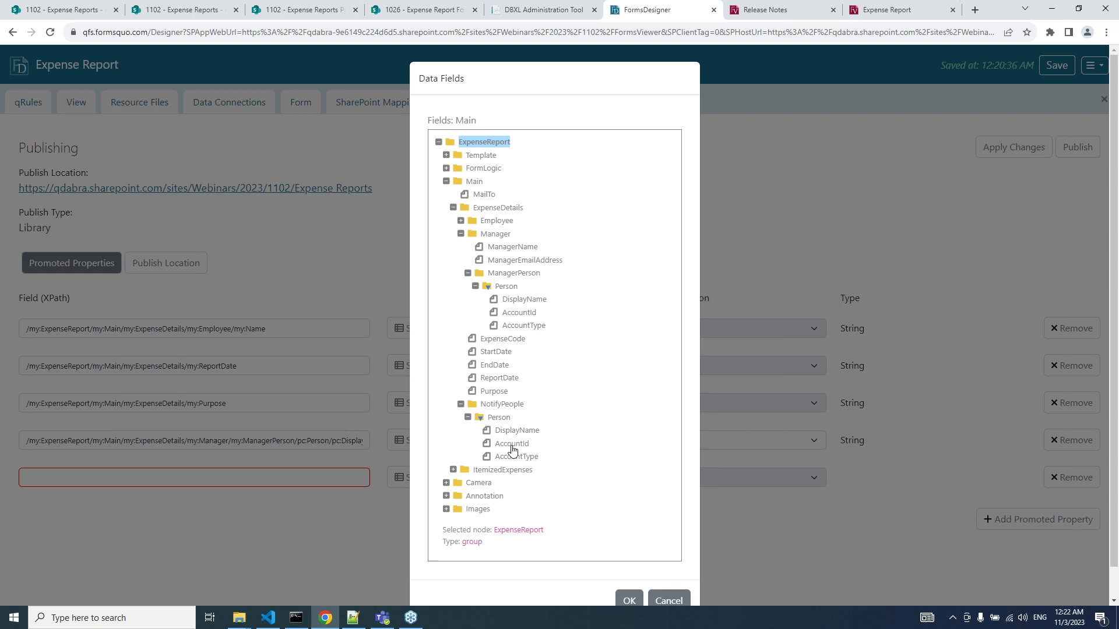
left_click(512, 445)
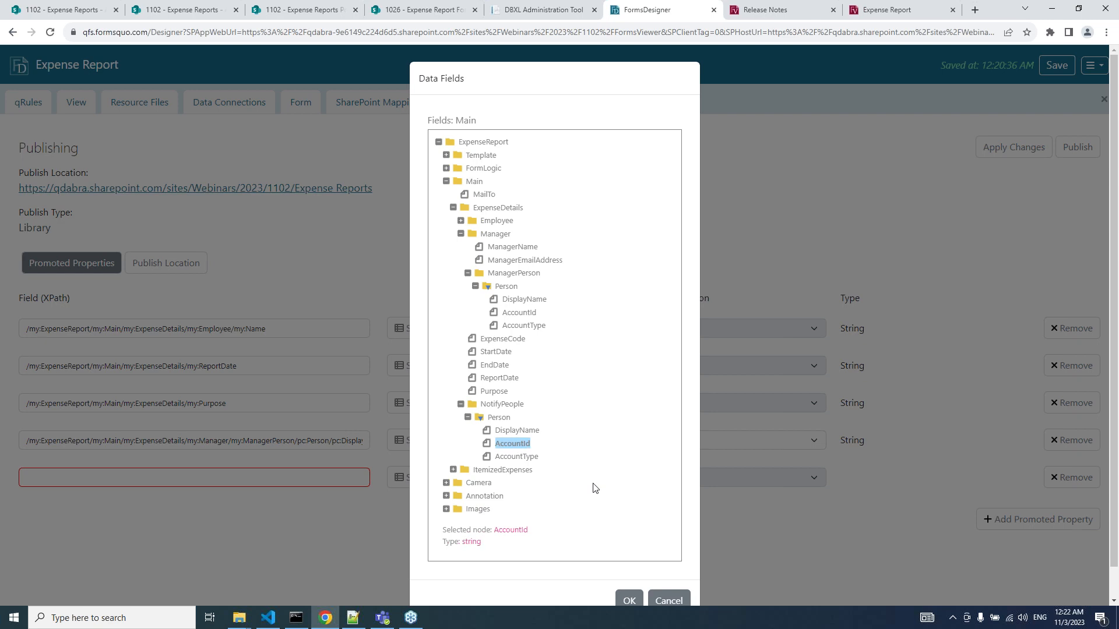
left_click(623, 602)
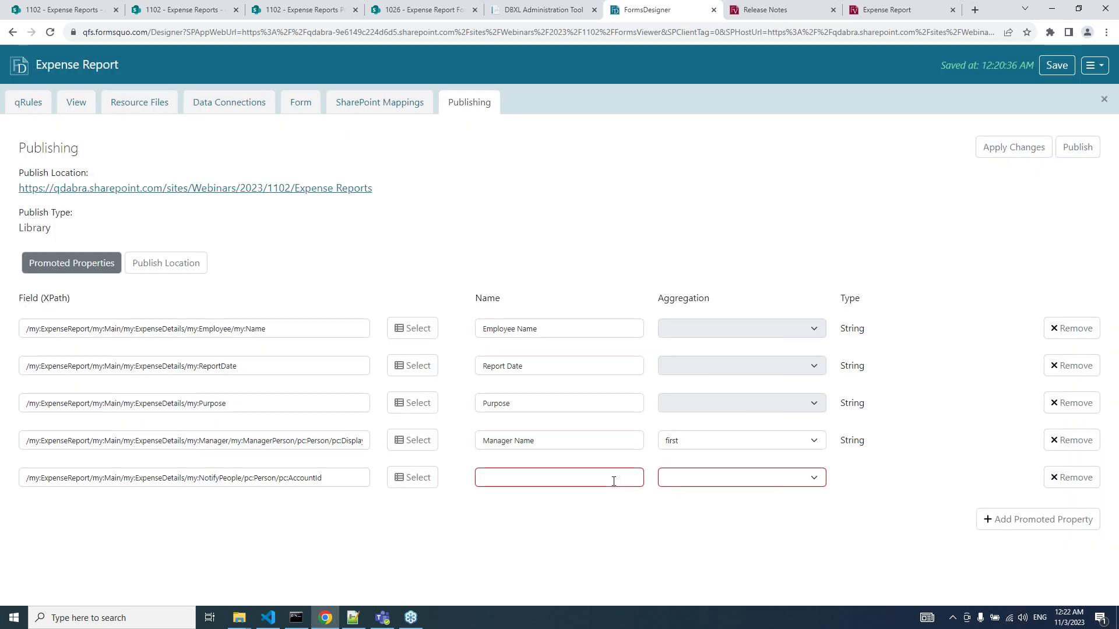
type("Notify People")
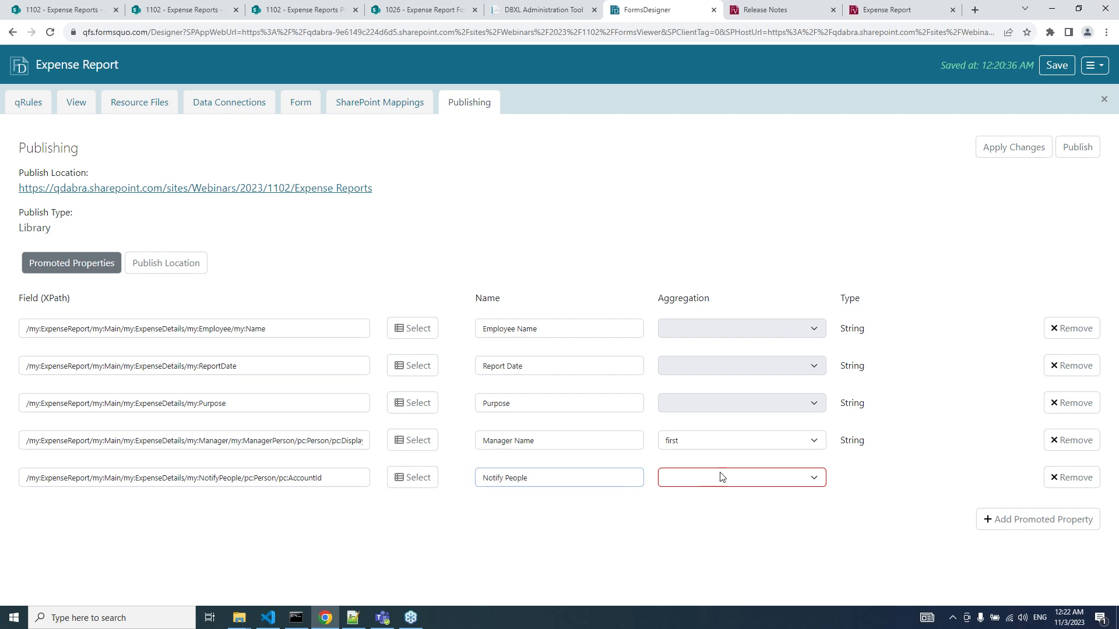
left_click(688, 481)
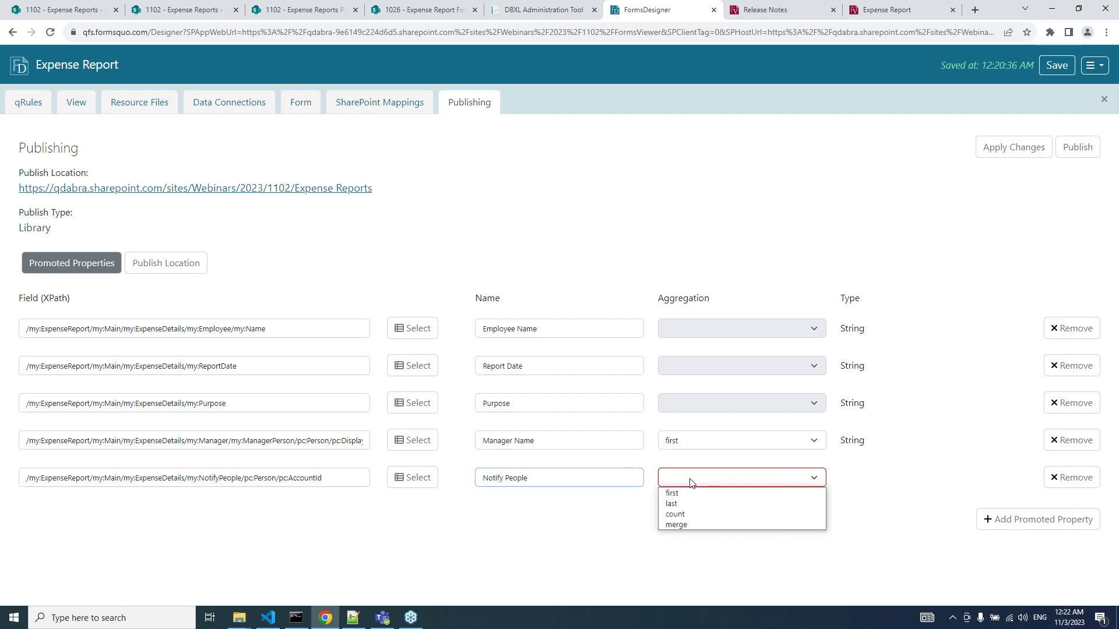
left_click(696, 521)
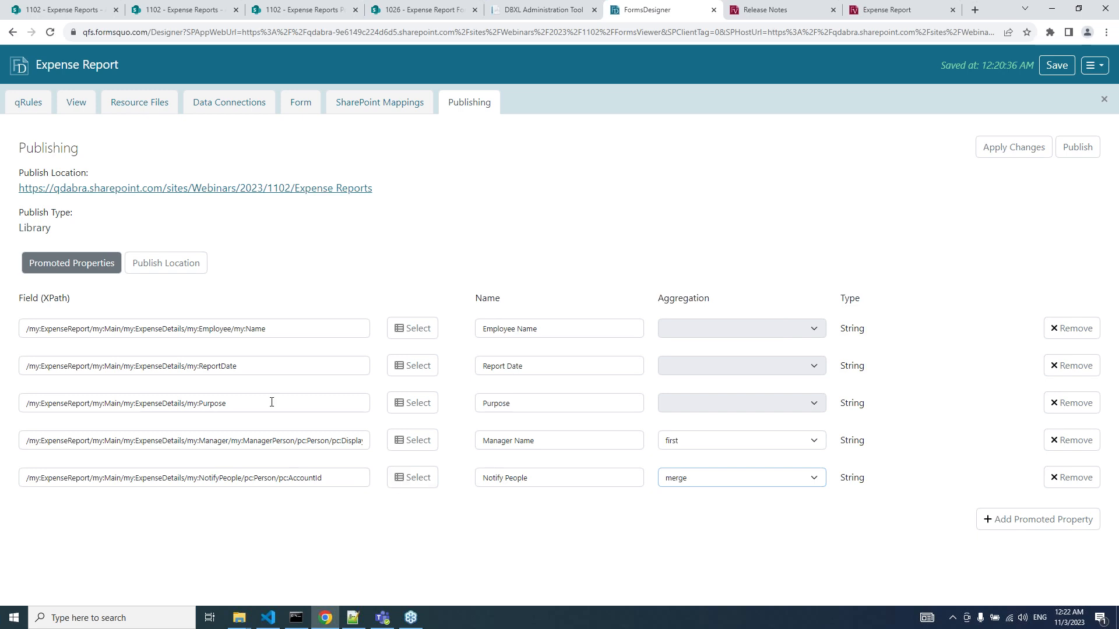
Rename the Purpose property to Expense Purpose.
left_click(540, 410)
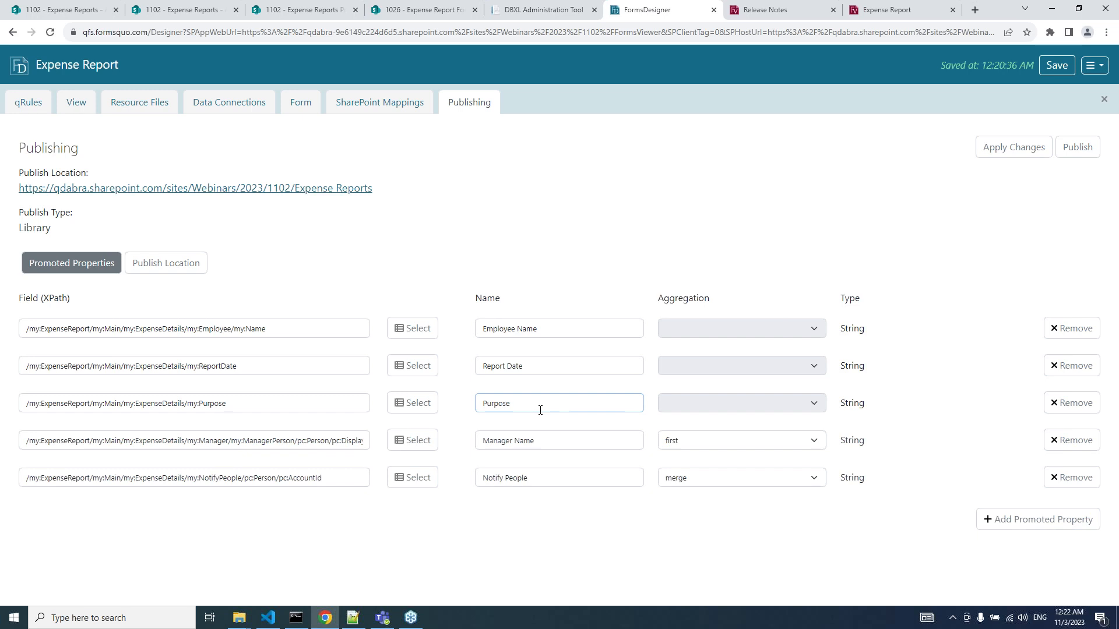
key("Home")
type("Expense")
Apply template changes and publish Manager Name, Notify People and Expense Purpose to the Expense Reports library.
left_click(1070, 156)
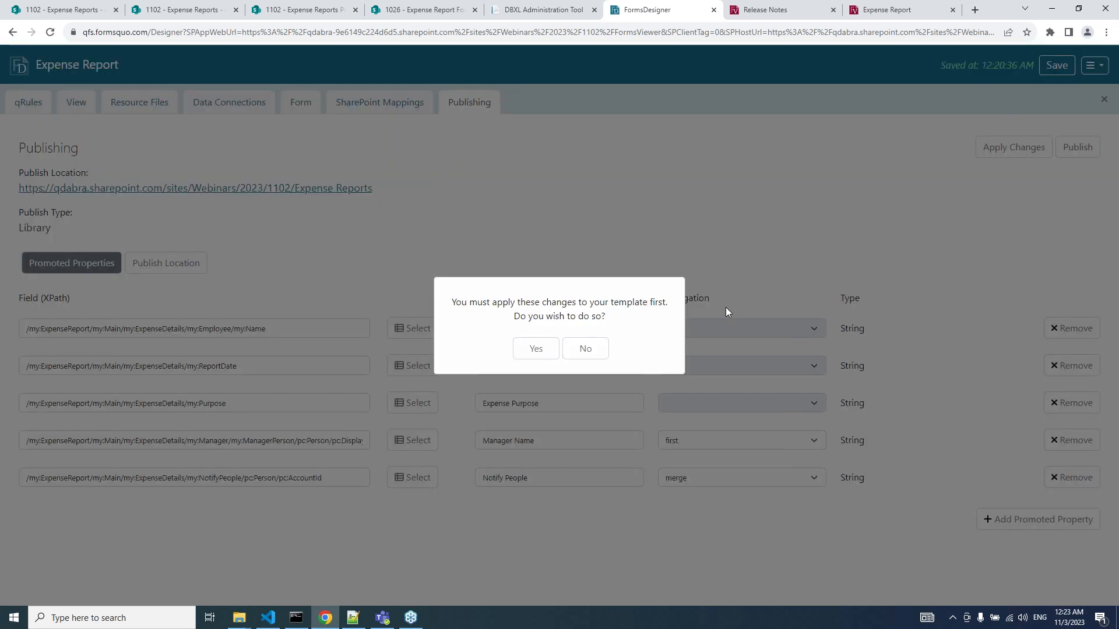
left_click(529, 347)
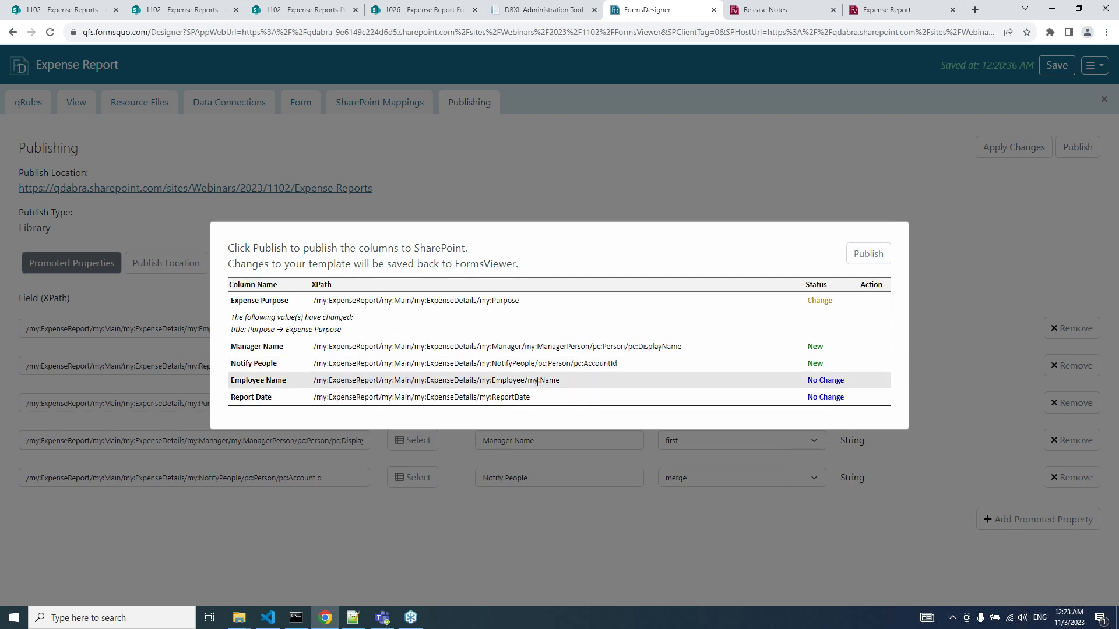
left_click(868, 254)
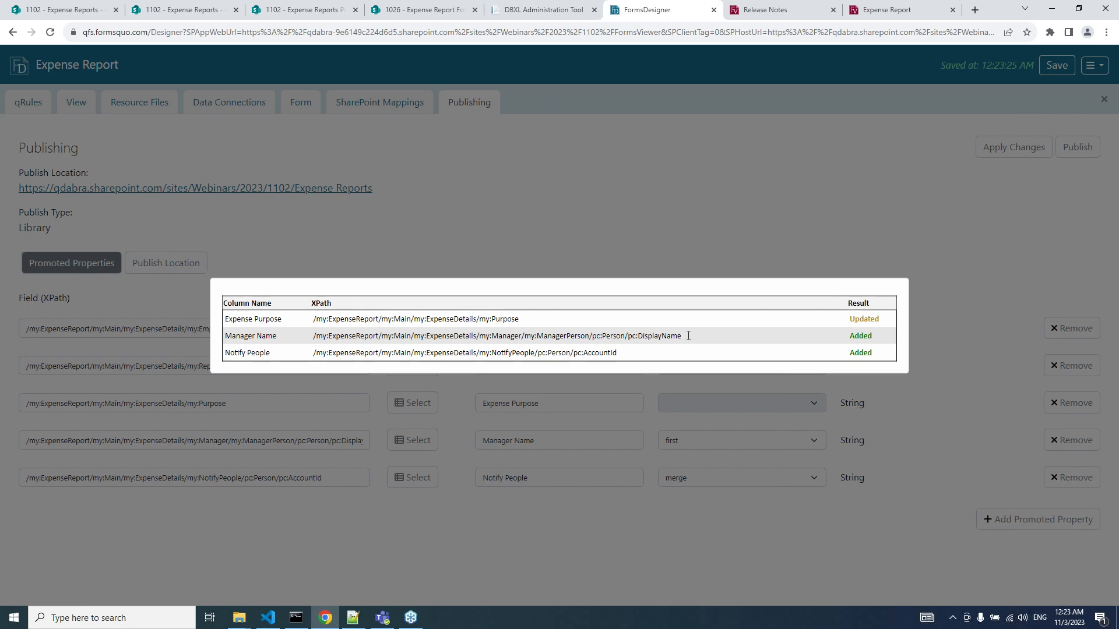
left_click(54, 13)
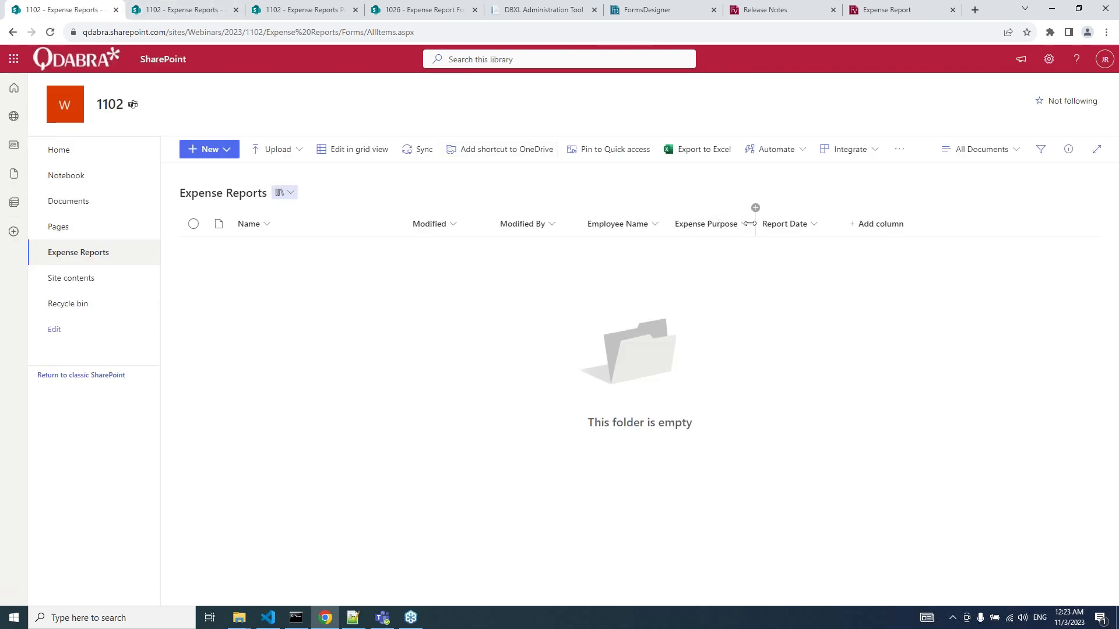
Edit the All Documents view to show the Manager Name and Notify People columns, and save it.
left_click(1016, 153)
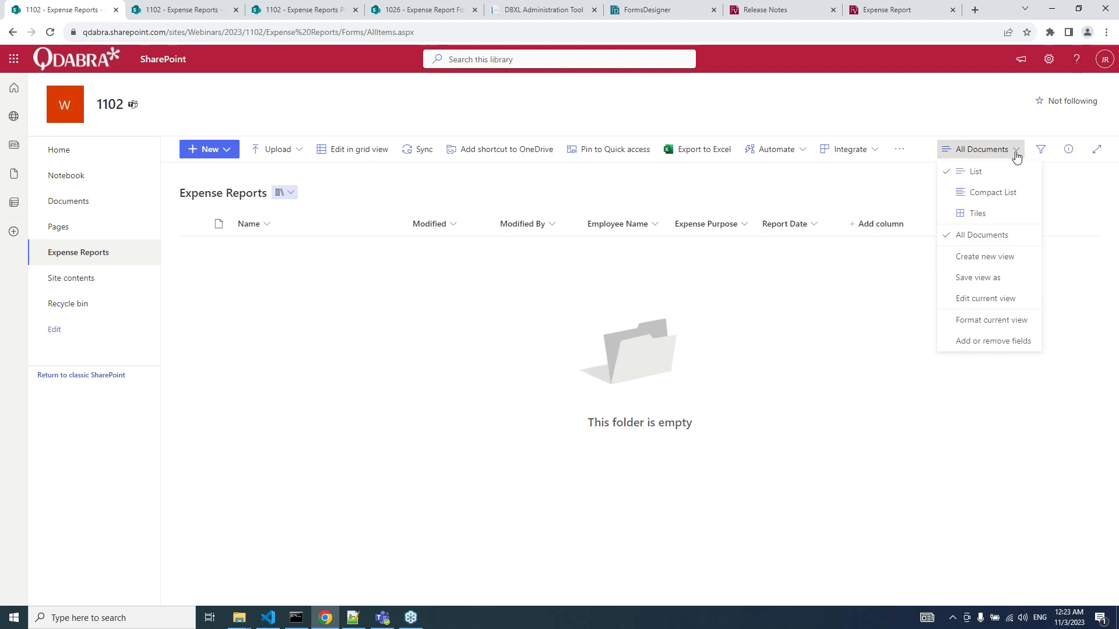
left_click(986, 301)
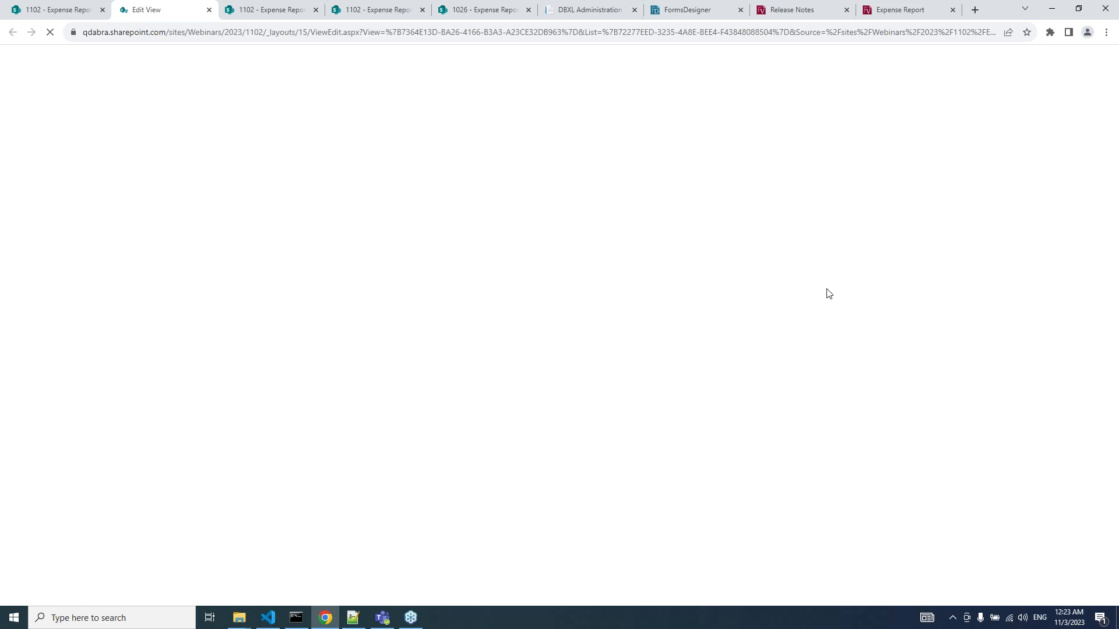
scroll(827, 292, "down", 8)
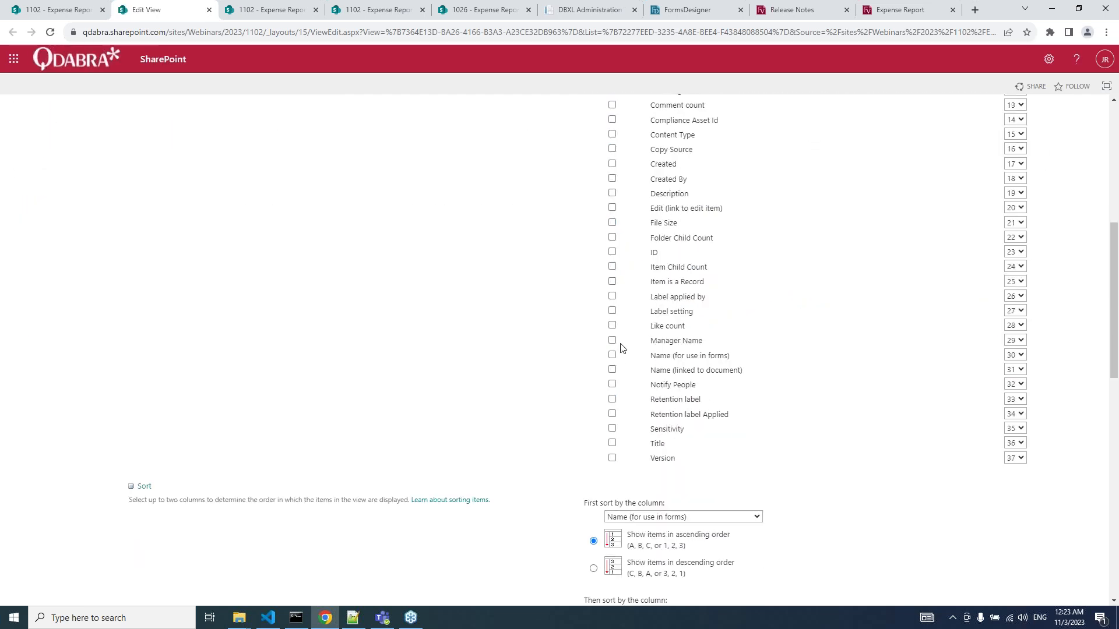
left_click(612, 340)
left_click(612, 384)
scroll(613, 389, "up", 2)
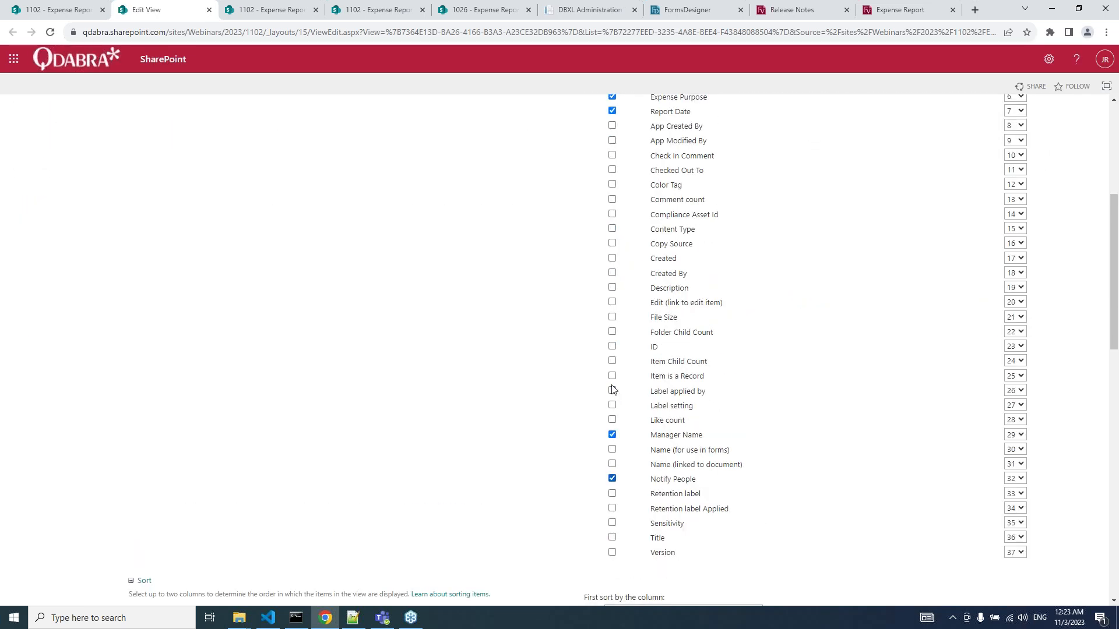
scroll(612, 389, "up", 7)
left_click(1016, 156)
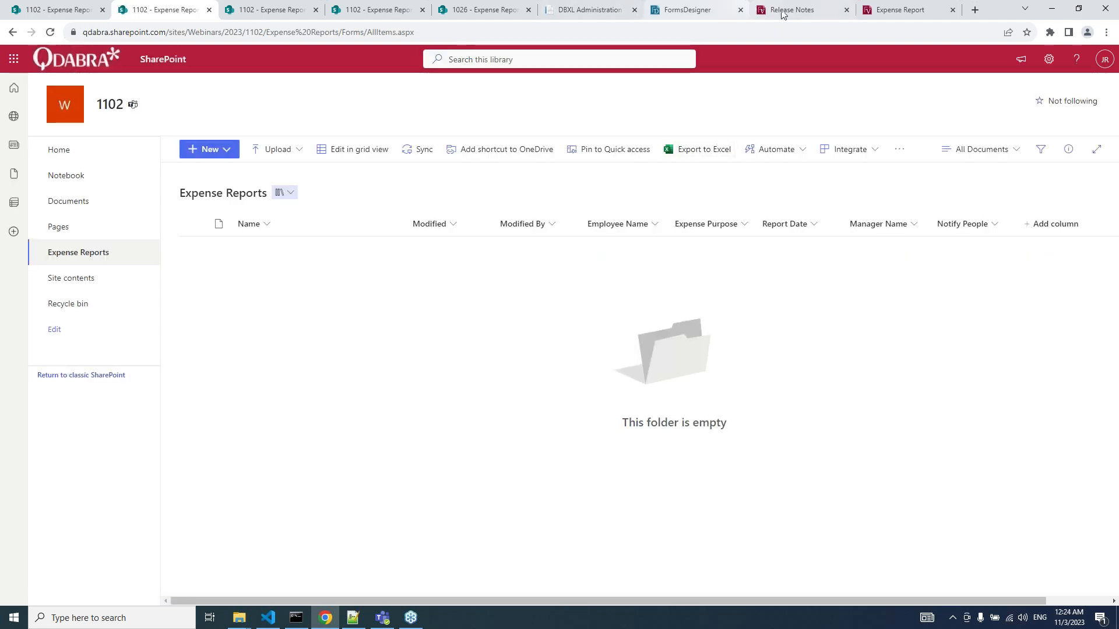
Back in FormsDesigner, dismiss the publishing results and save the Expense Report template.
left_click(698, 12)
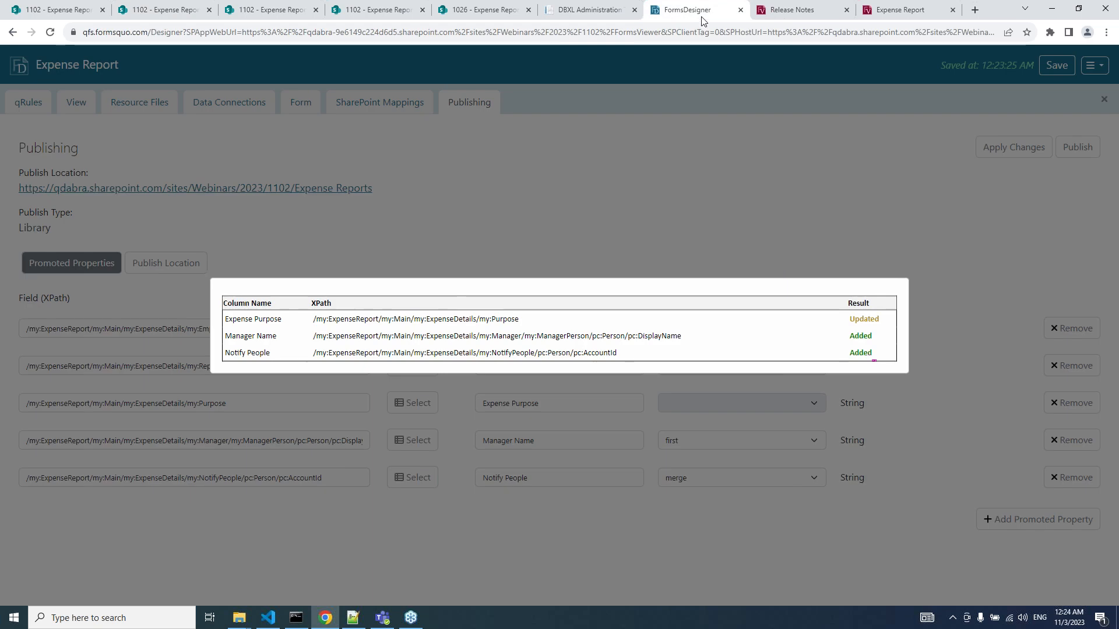
left_click(778, 237)
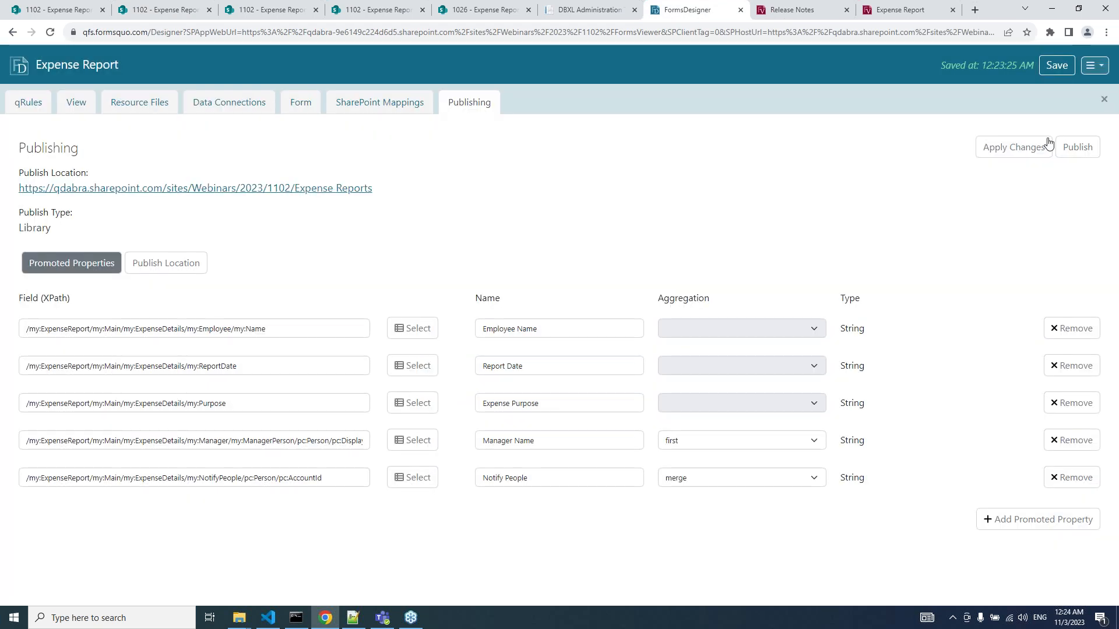
left_click(1077, 149)
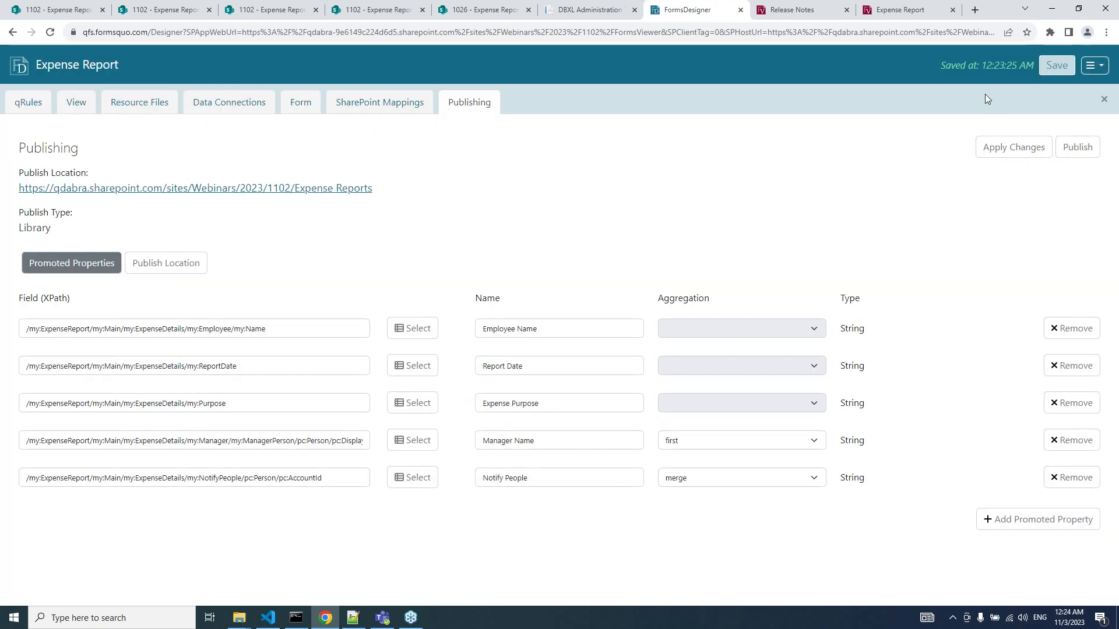
left_click(1062, 69)
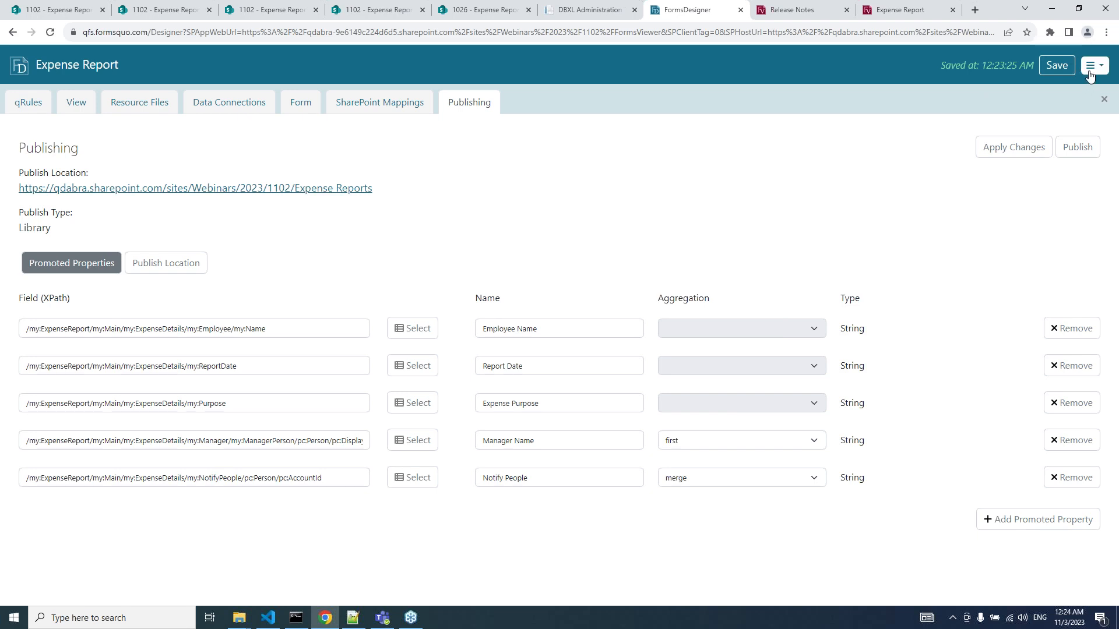
Open the Expense Report form in FormsViewer in a new tab, then return to the designer.
left_click(1090, 70)
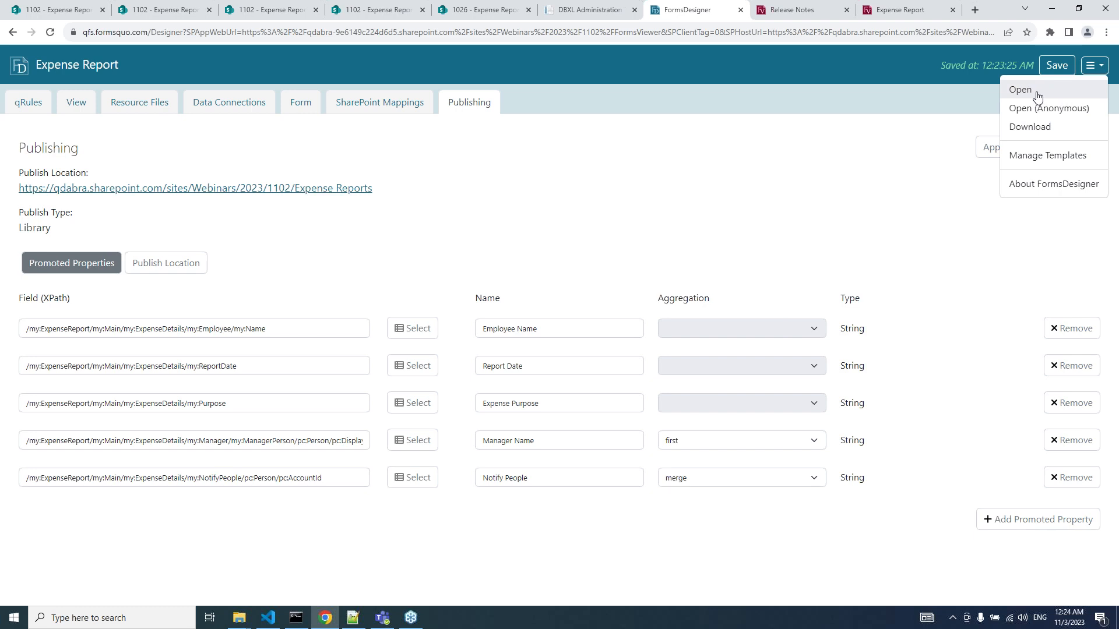
left_click(1040, 92)
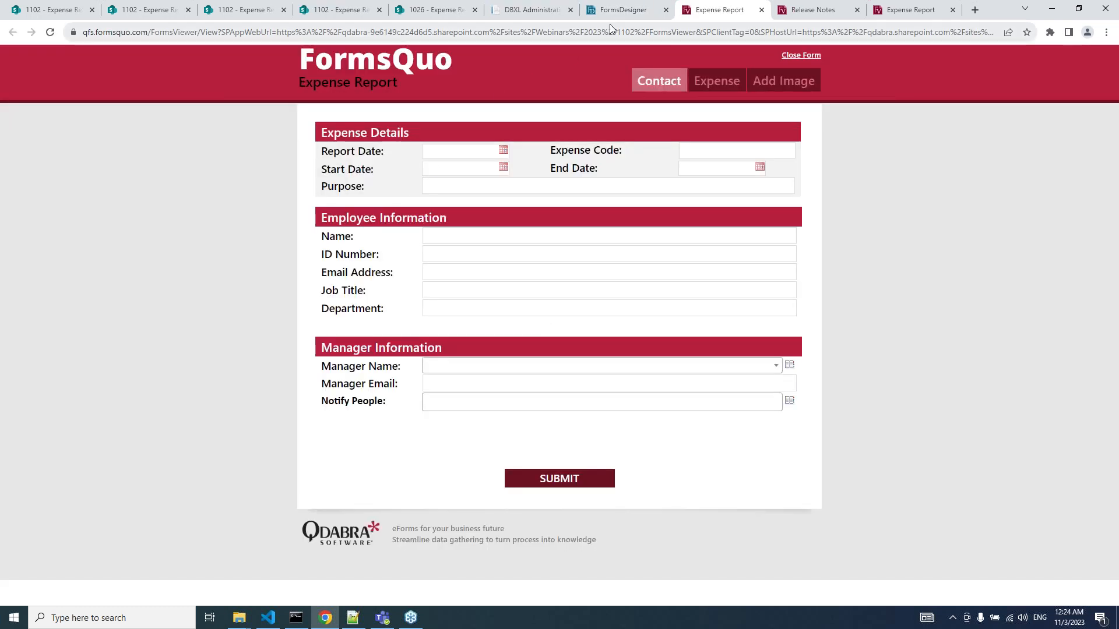
left_click(616, 17)
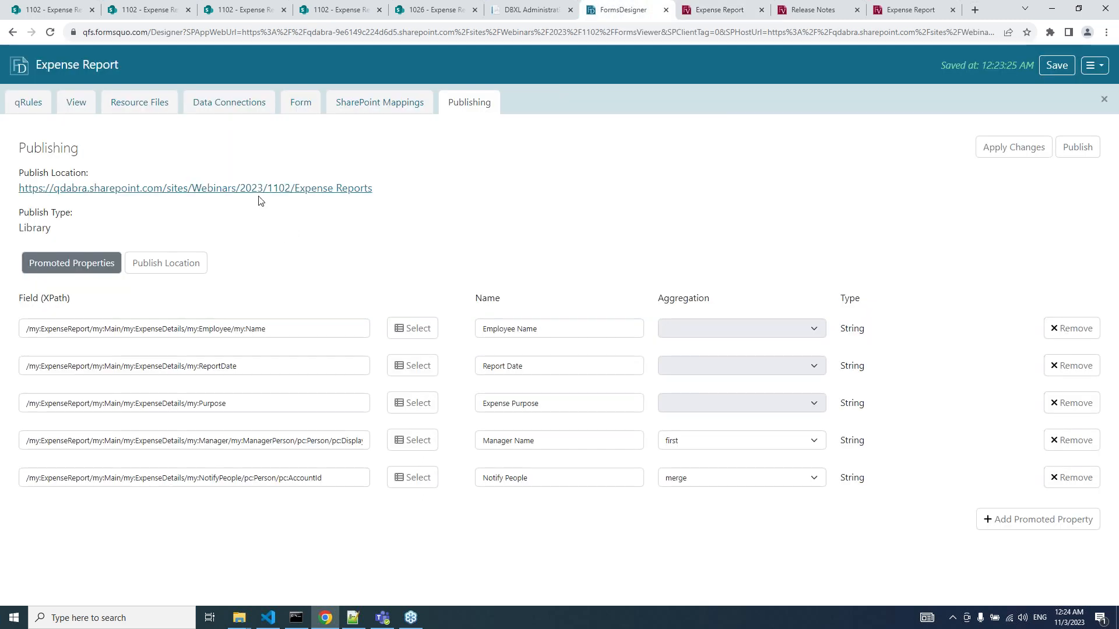
Point the SharePoint Library Submit connection at the 1102 site's Expense Reports library and apply the changes.
left_click(239, 107)
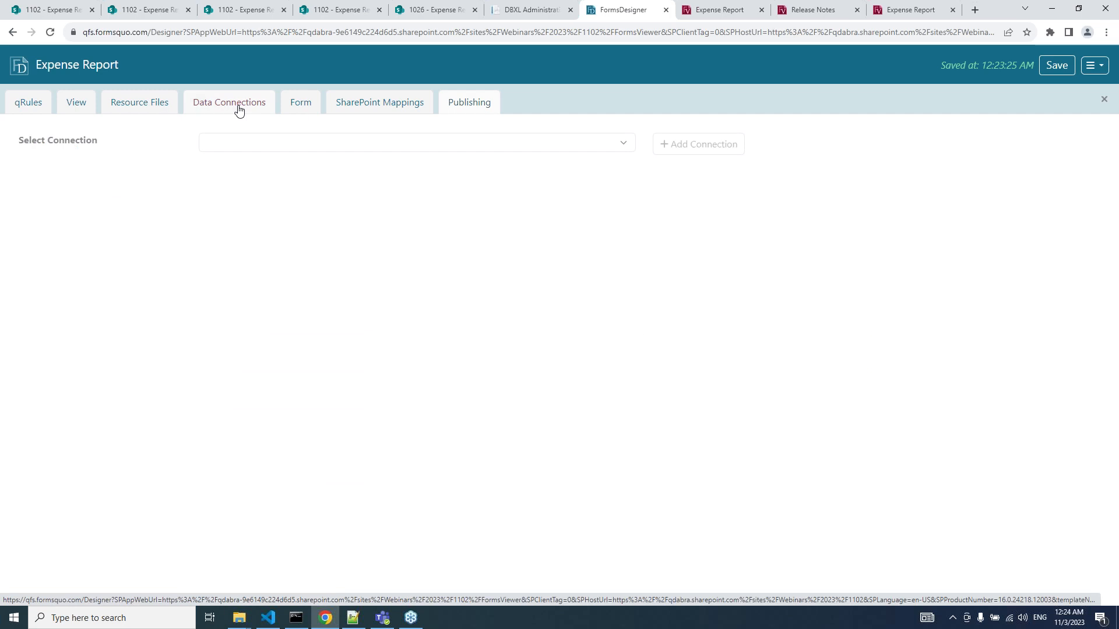
left_click(270, 147)
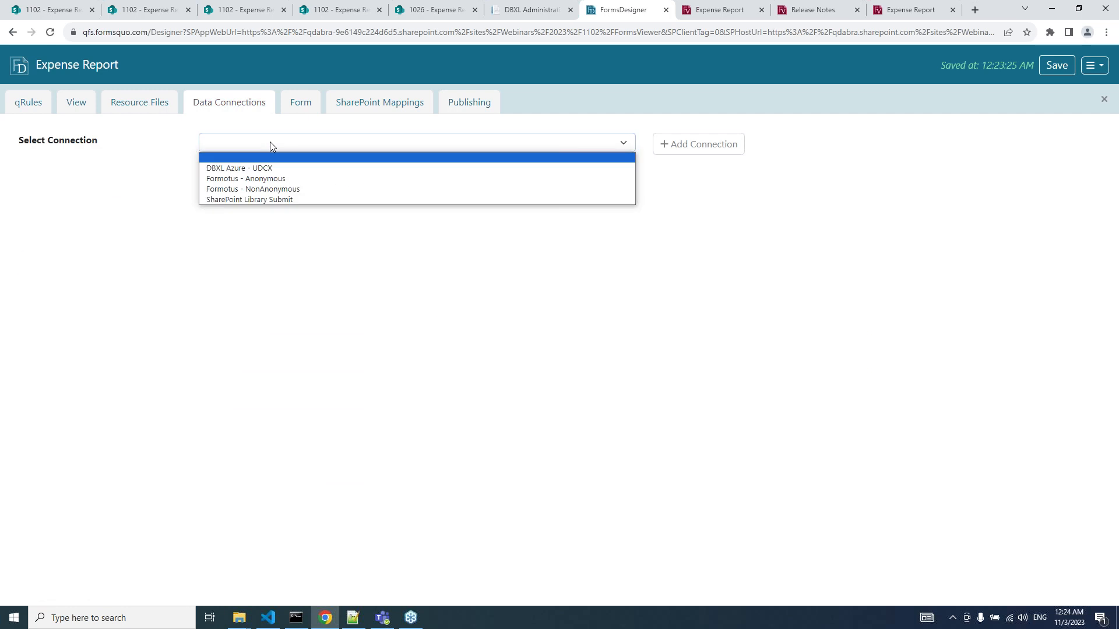
left_click(270, 201)
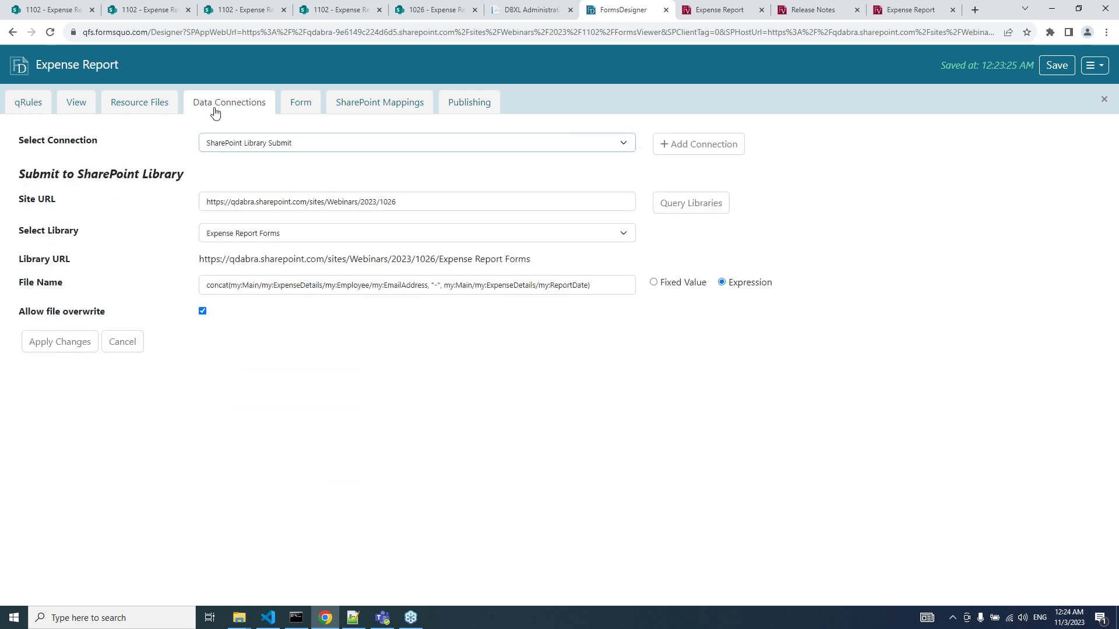
key("BackSpace")
key("BackSpace")
key("BackSpace")
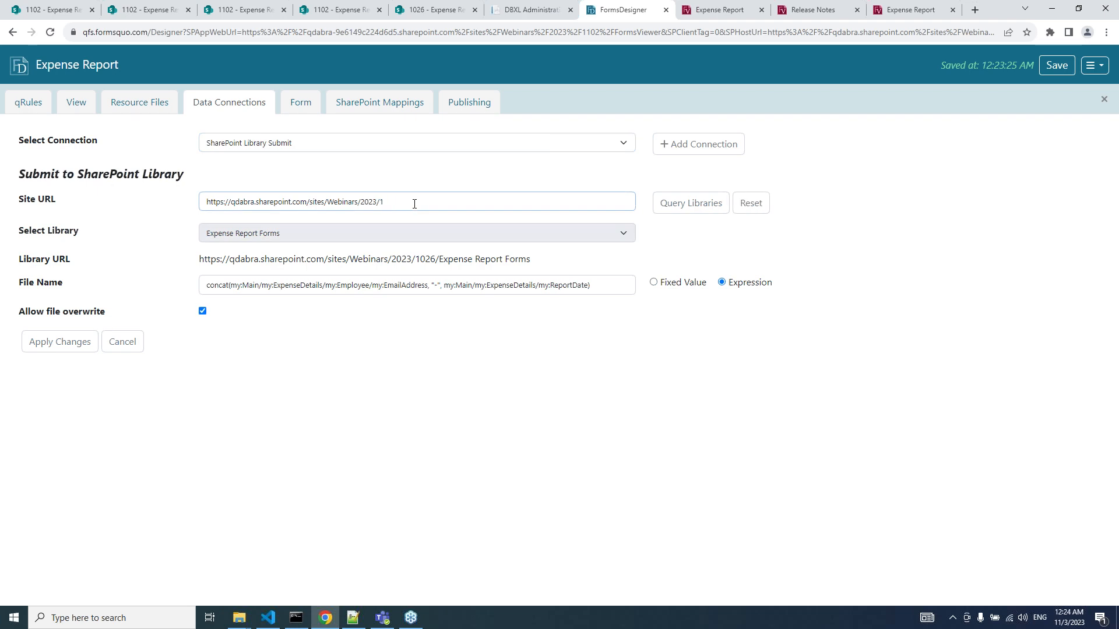
type("102")
left_click(684, 209)
left_click(457, 239)
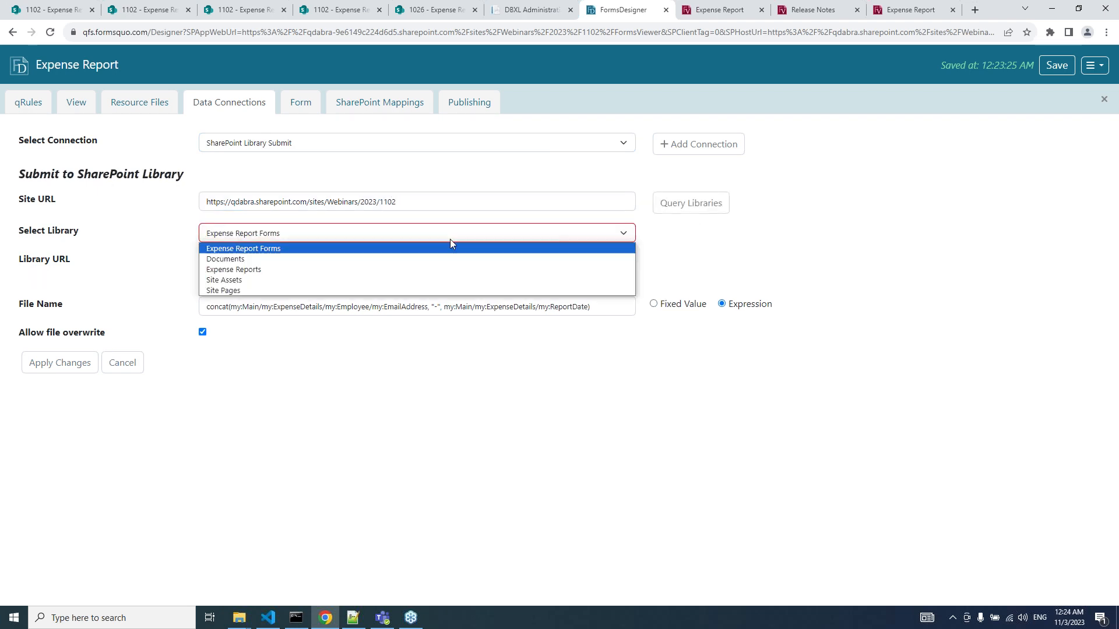
left_click(388, 270)
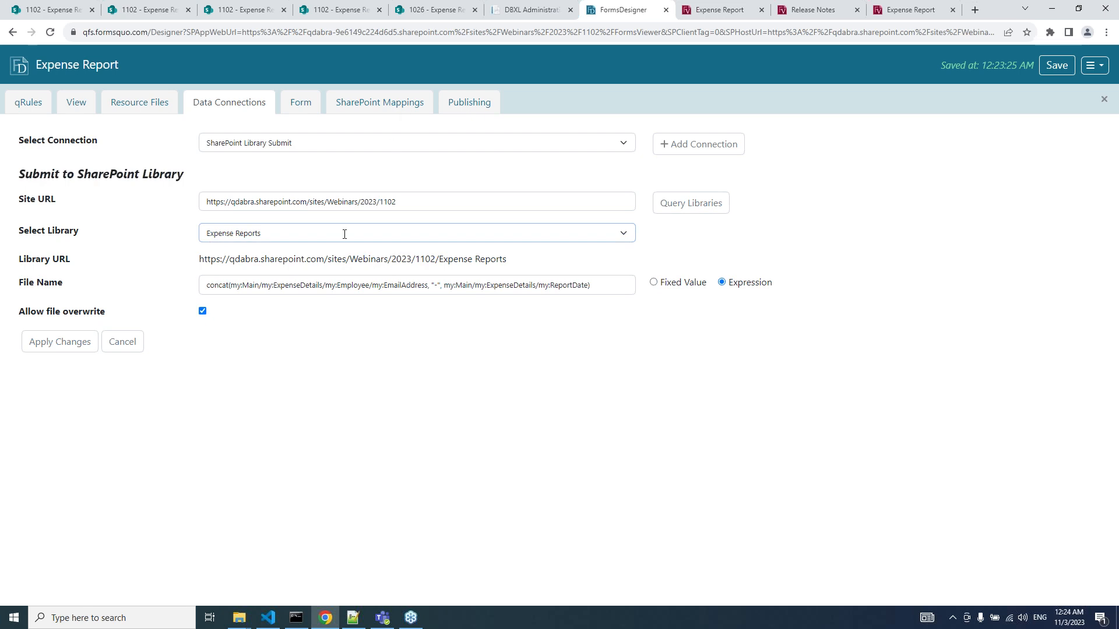
left_click(71, 348)
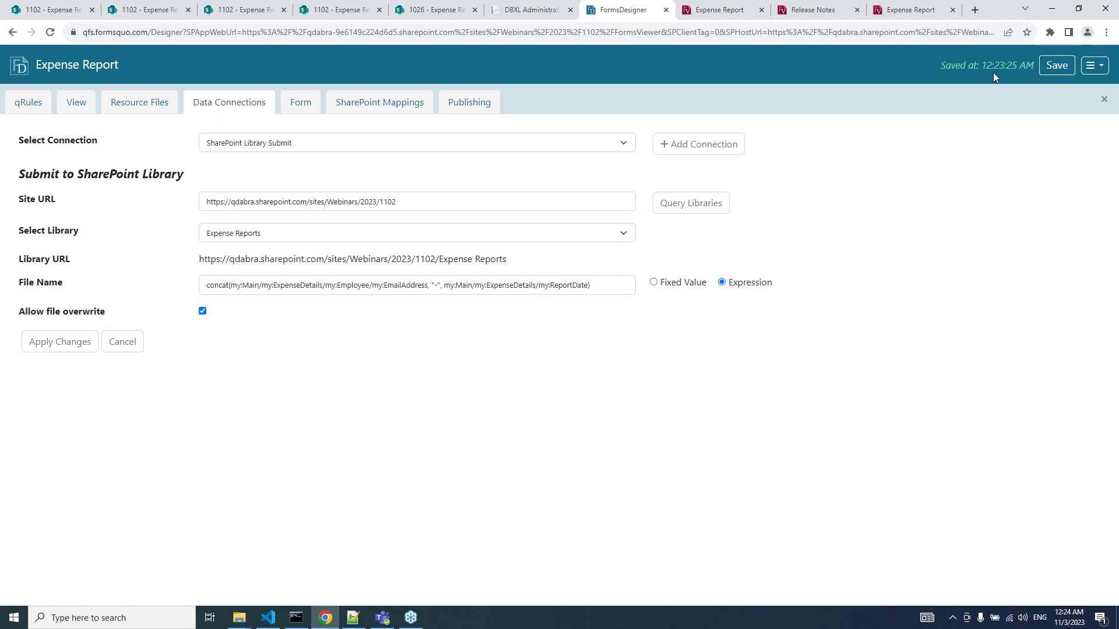
Save the form template and reload the Expense Report form in FormsViewer.
left_click(1052, 68)
left_click(739, 19)
key("F5")
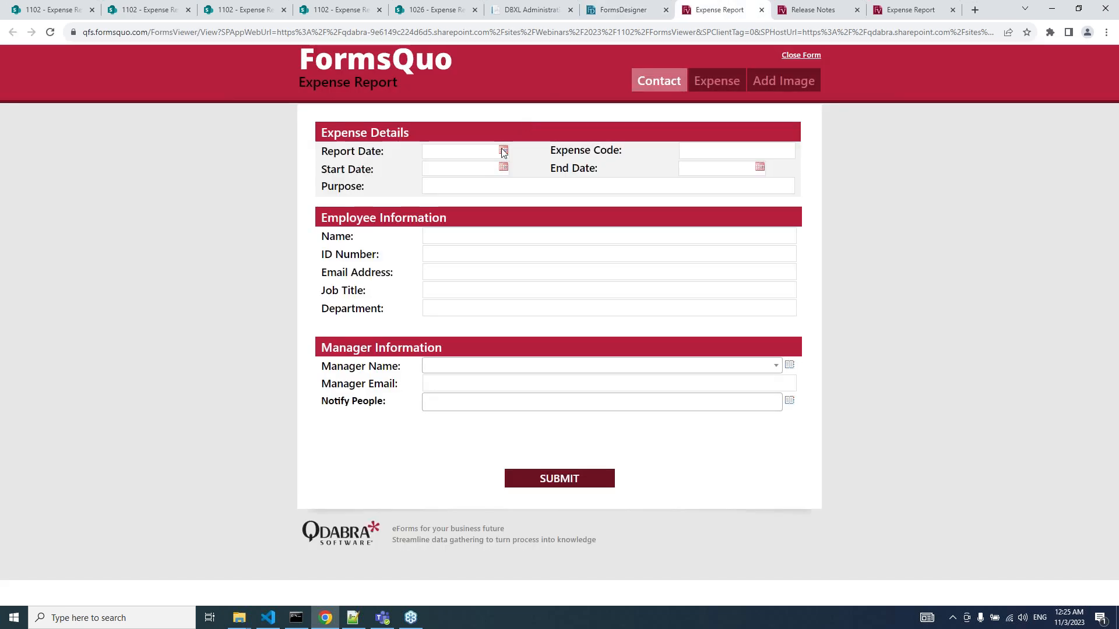
Set Report Date to 11/3/2023, purpose 'Submit an expense report in a webinar', and enter the employee's name and e-mail.
left_click(503, 152)
left_click(537, 211)
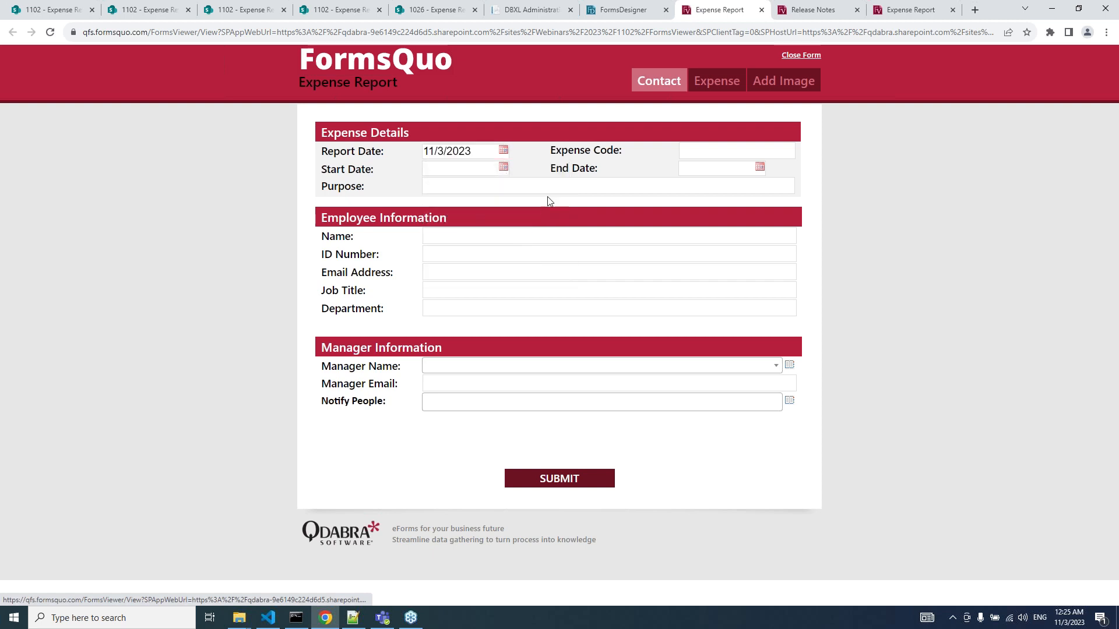
left_click(522, 186)
type("Su")
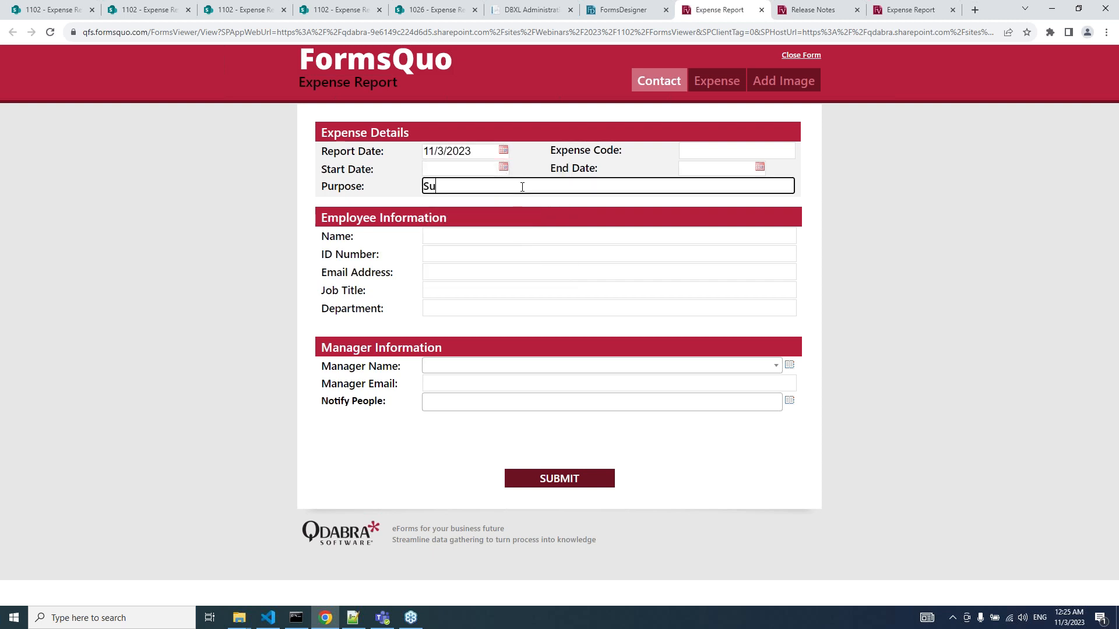
type("bmit an expense report in a webinar")
key("Tab")
type("JI")
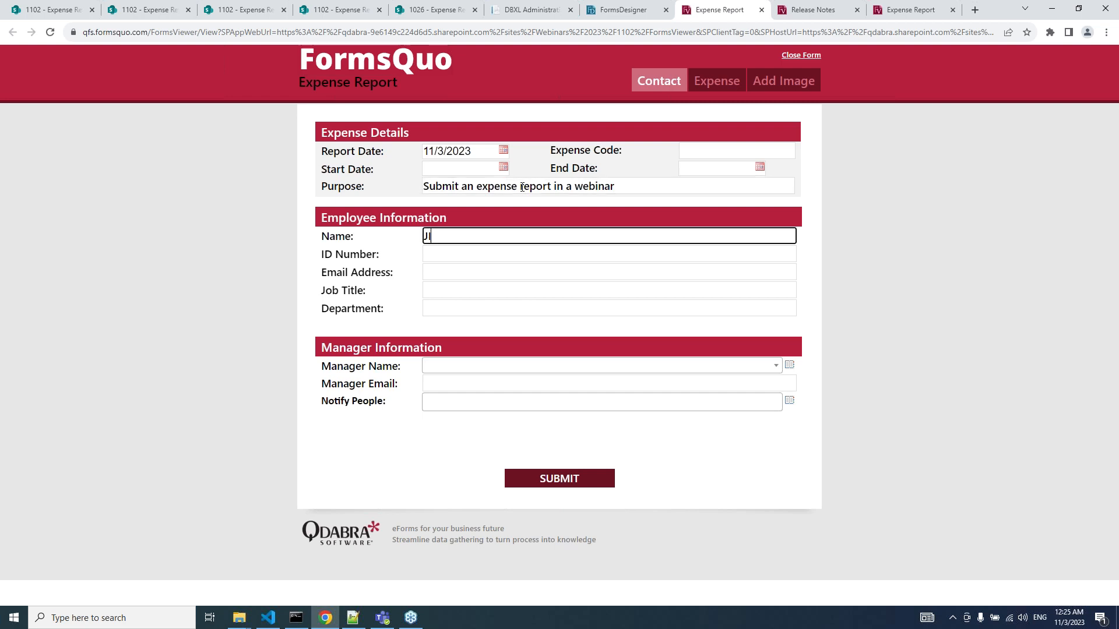
type("mm")
key("BackSpace")
key("BackSpace")
key("BackSpace")
type("immy")
key("Tab")
key("Tab")
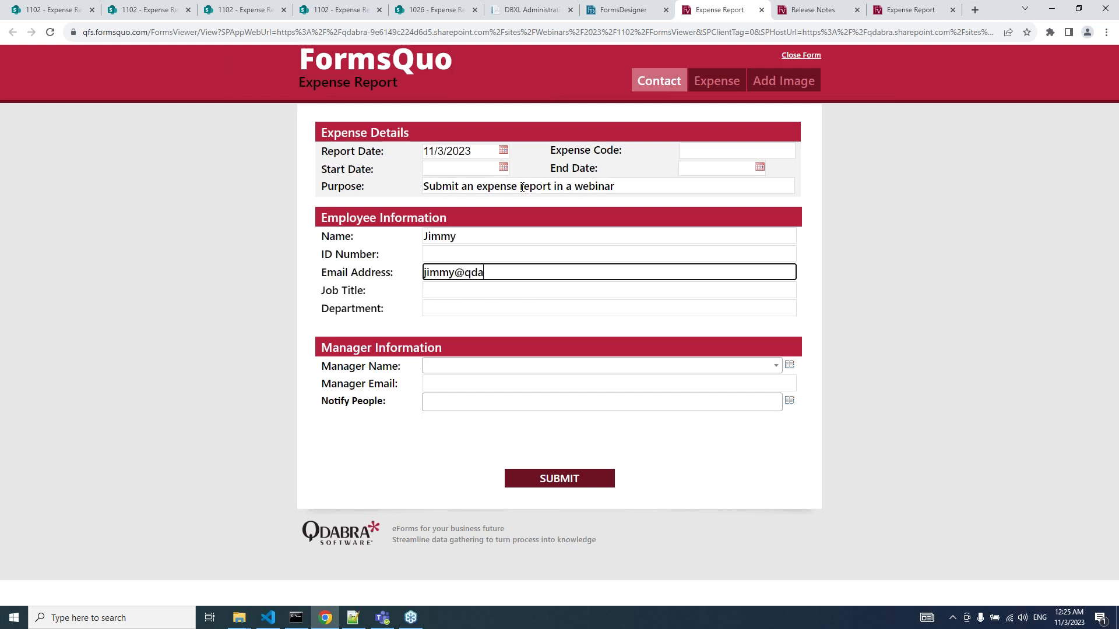
Search for the manager by name in the person picker and select them as Manager.
left_click(789, 366)
type("patrick")
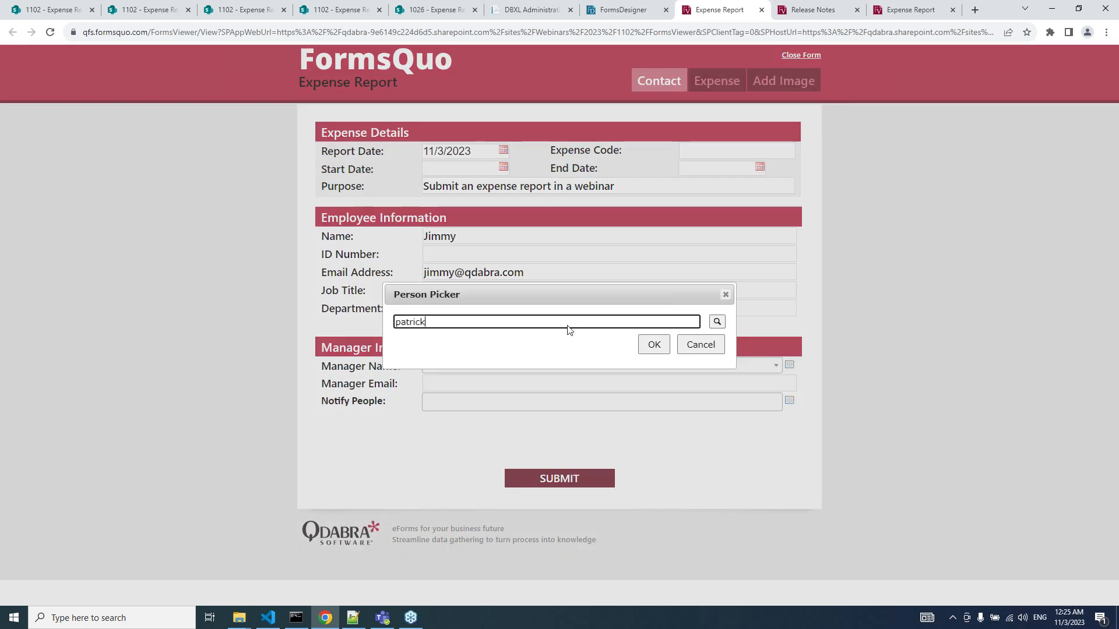
key("Return")
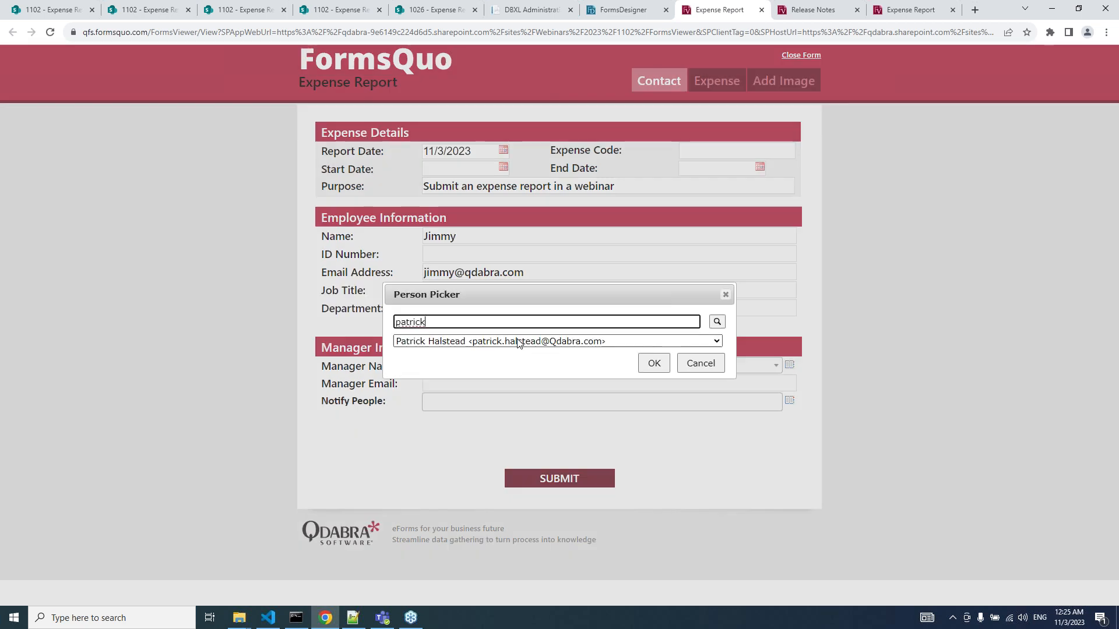
left_click(653, 363)
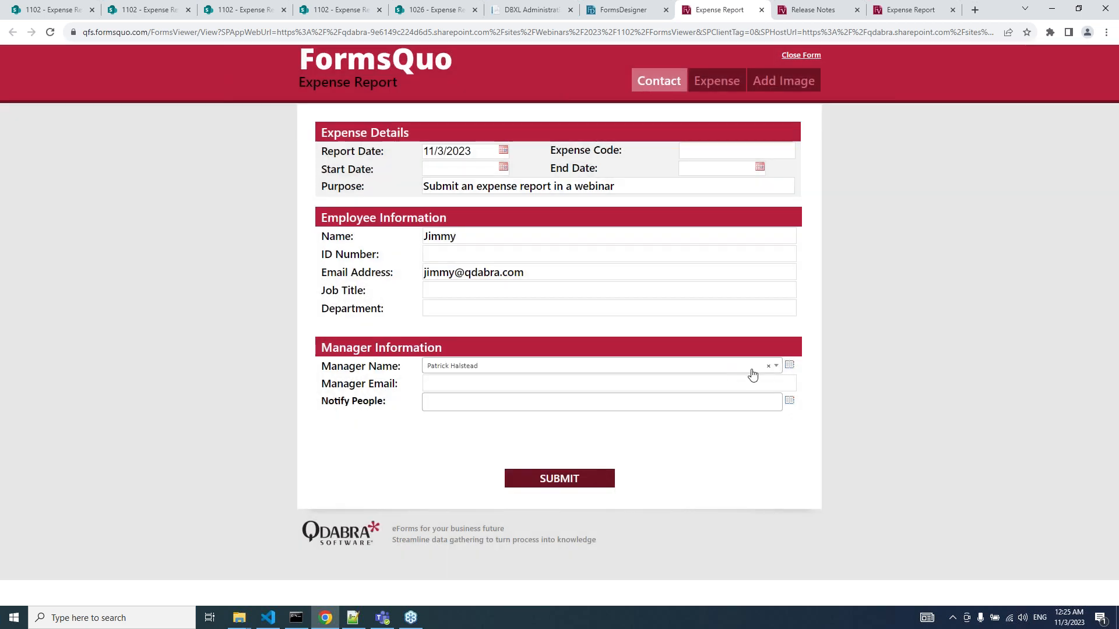
Add two people to Notify People through the person picker, then submit the expense report.
left_click(789, 402)
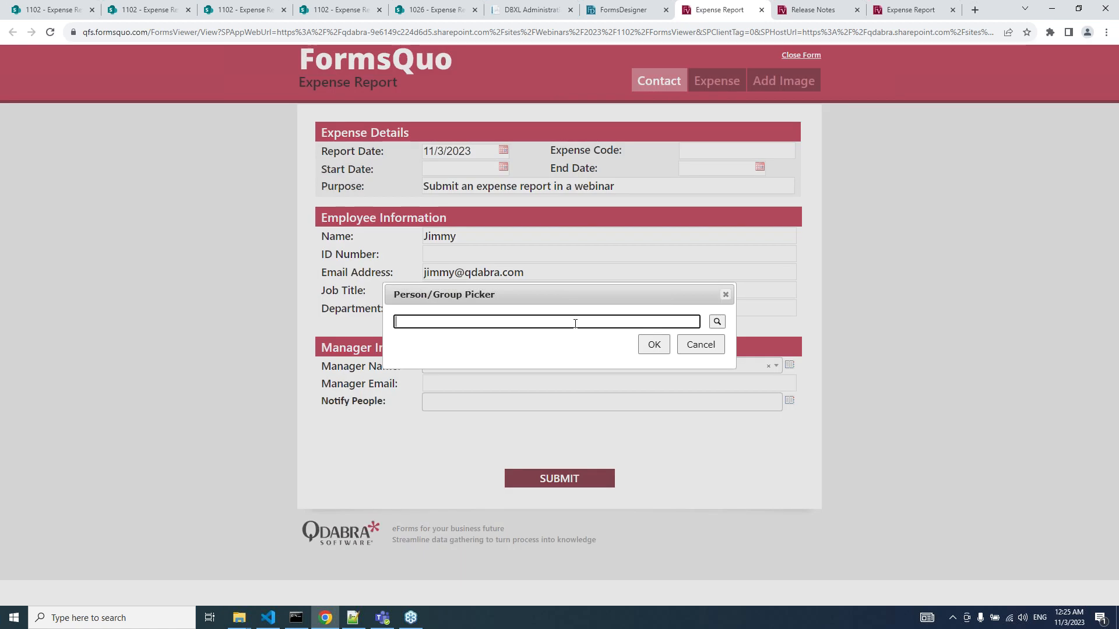
type("ailmel")
key("Return")
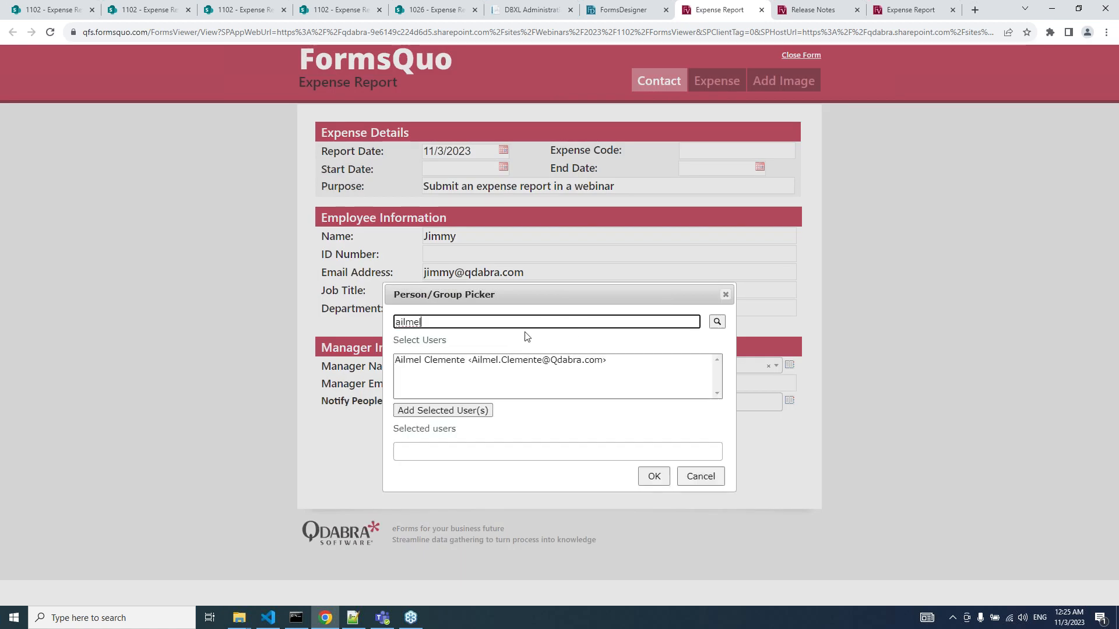
left_click(510, 359)
left_click(474, 411)
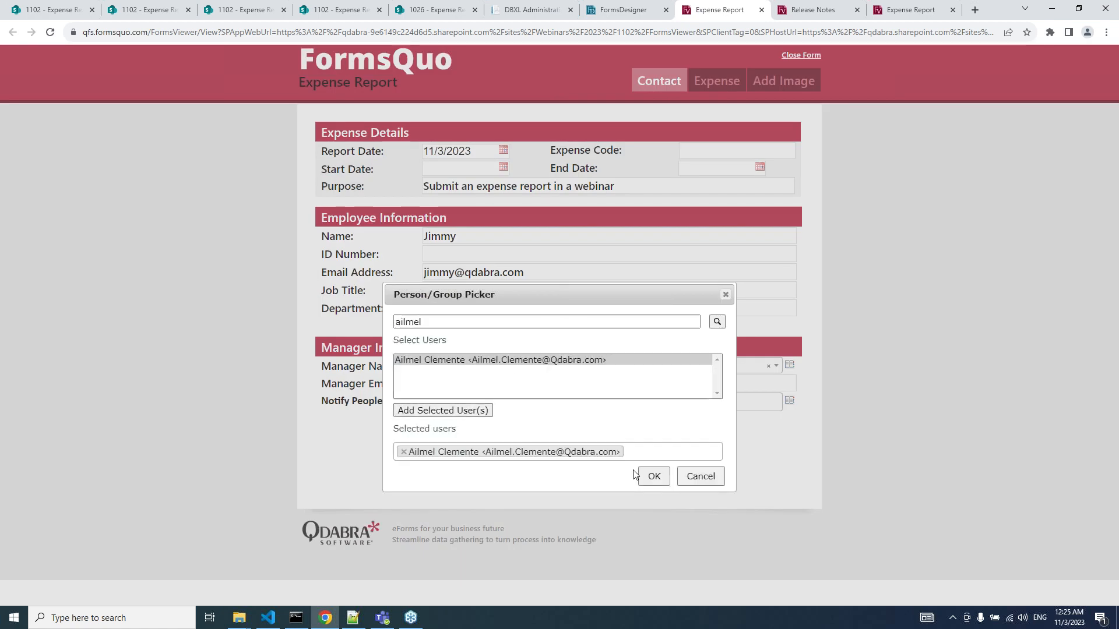
left_click(648, 478)
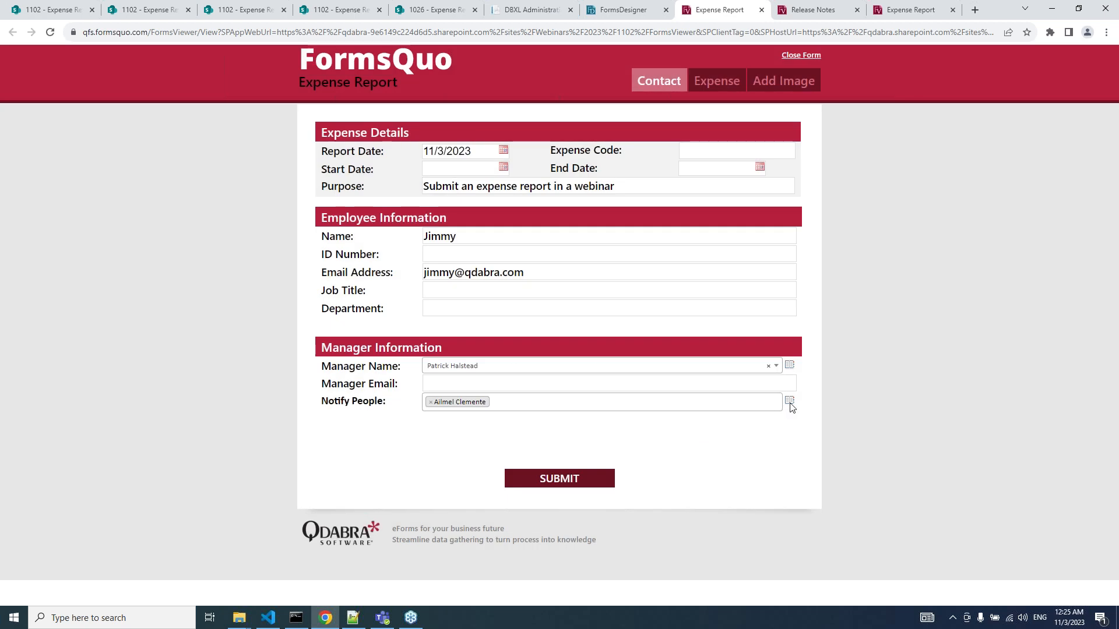
left_click(789, 400)
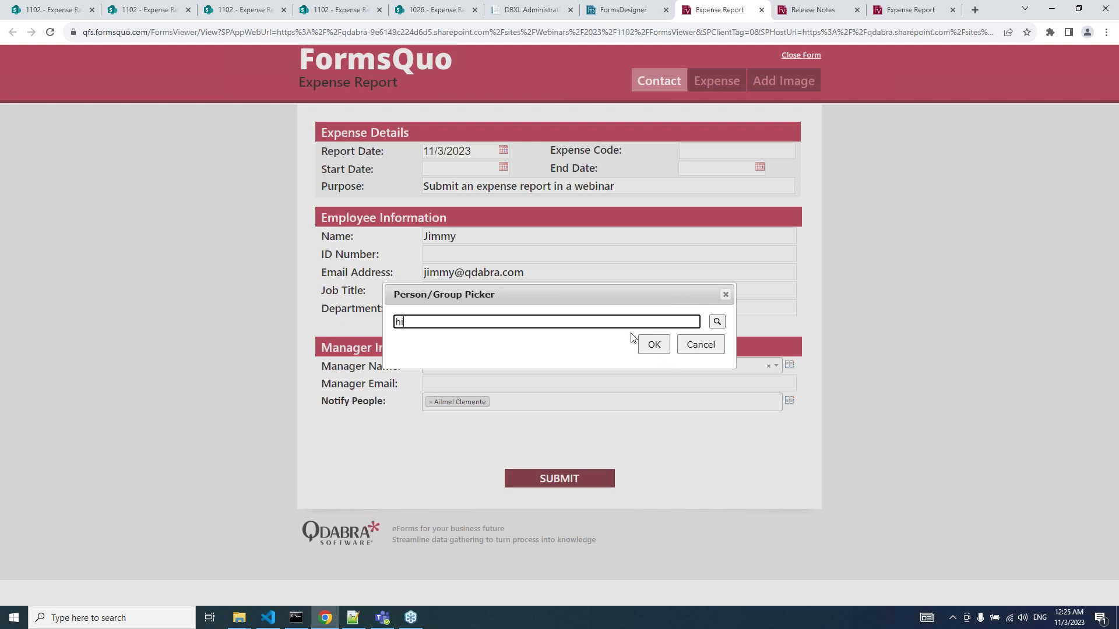
type("lary")
key("Return")
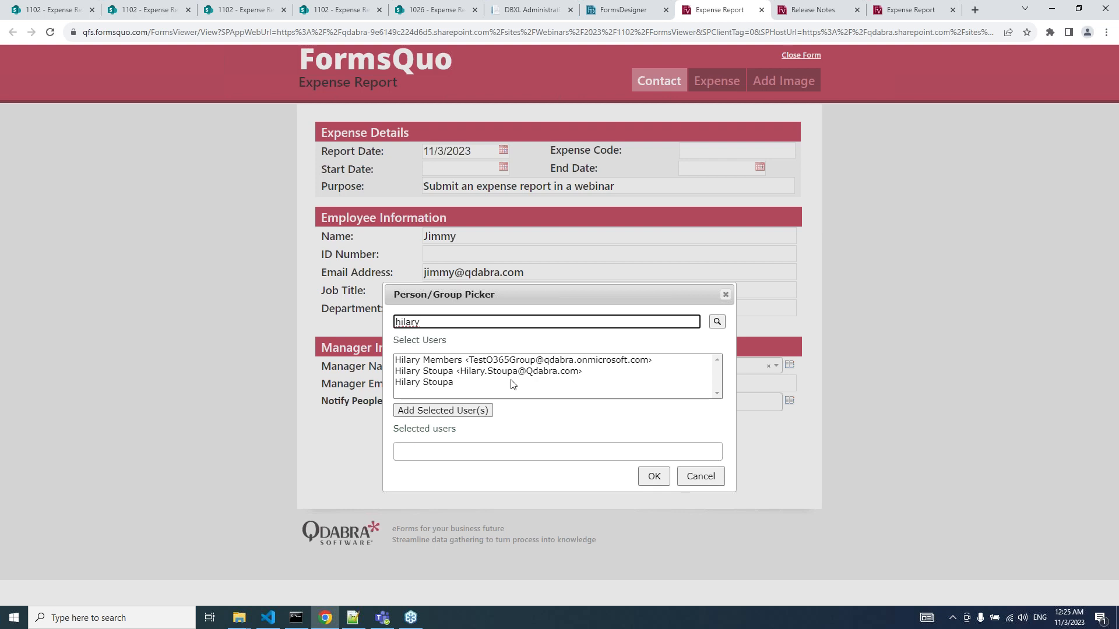
left_click(505, 372)
left_click(460, 411)
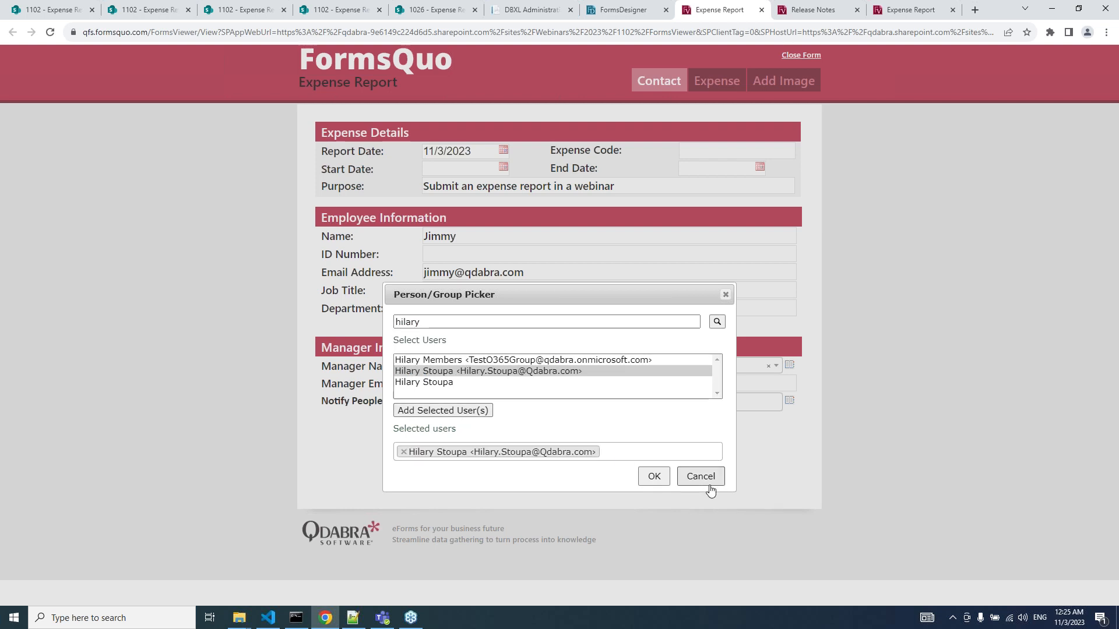
left_click(653, 477)
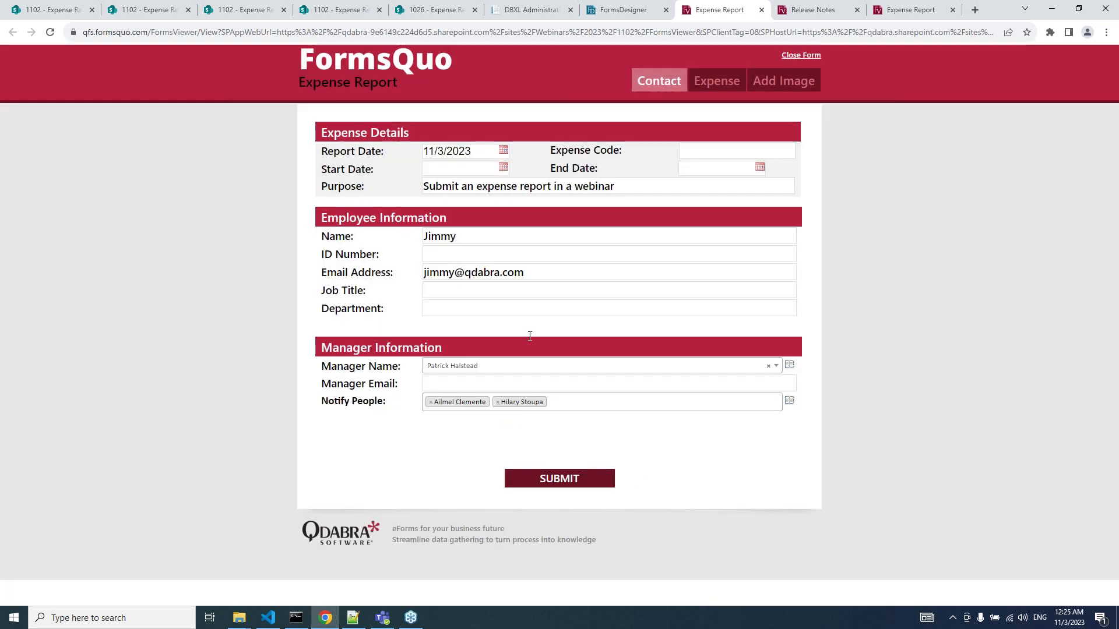
left_click(555, 482)
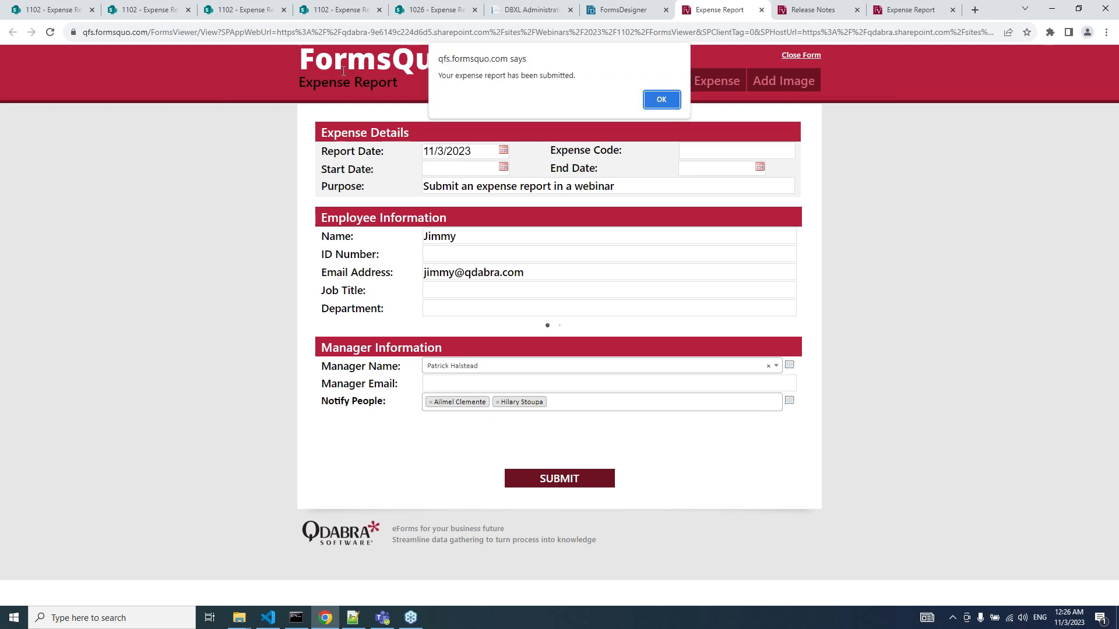
left_click(60, 10)
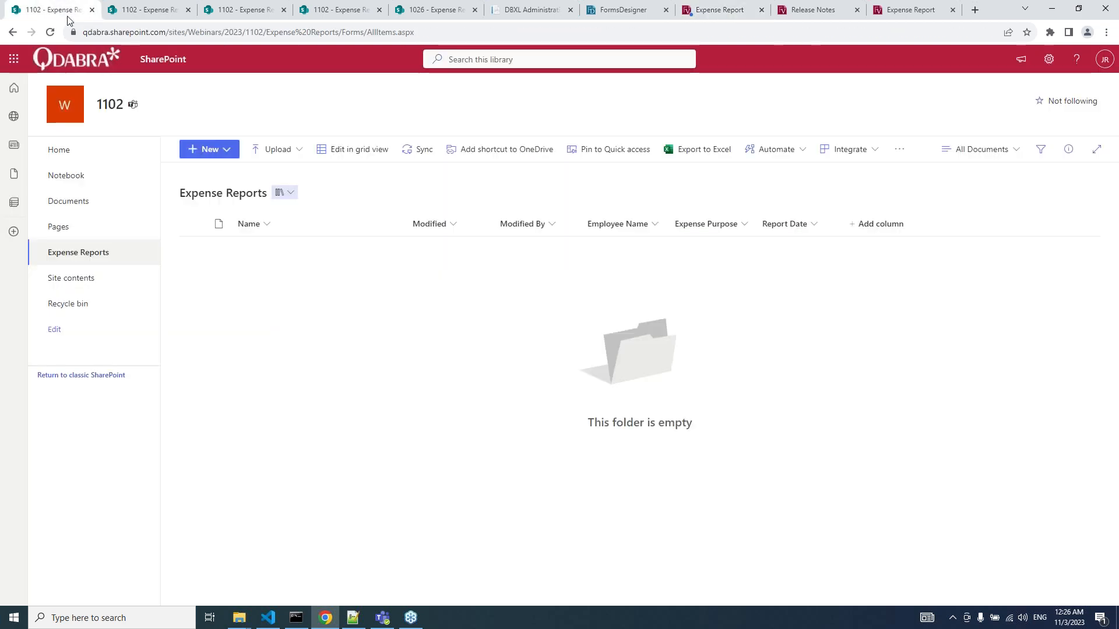
Refresh the Expense Reports library so the submitted 2023-11-03 report shows its filled columns.
key("F5")
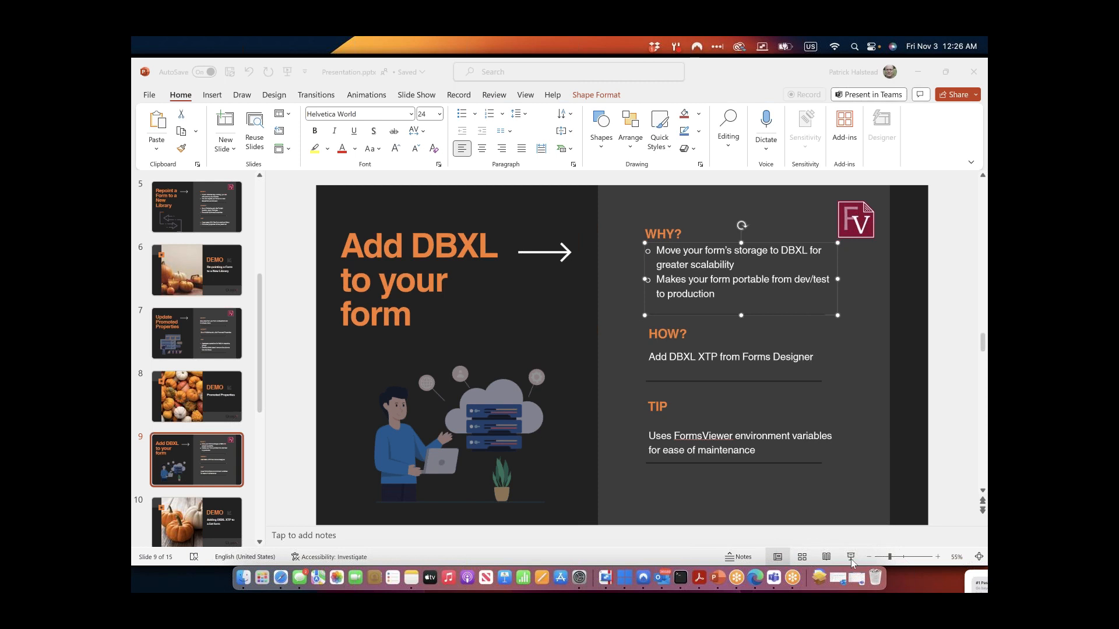
Resume the PowerPoint slide show and advance to the 'Add DBXL to your form' slide.
left_click(851, 560)
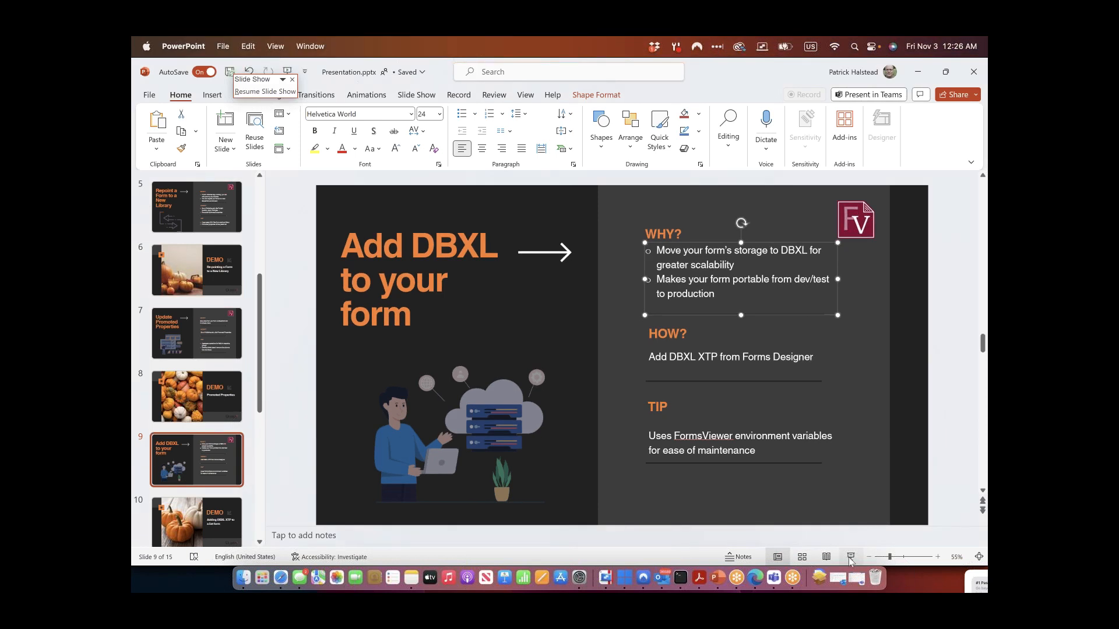
left_click(852, 560)
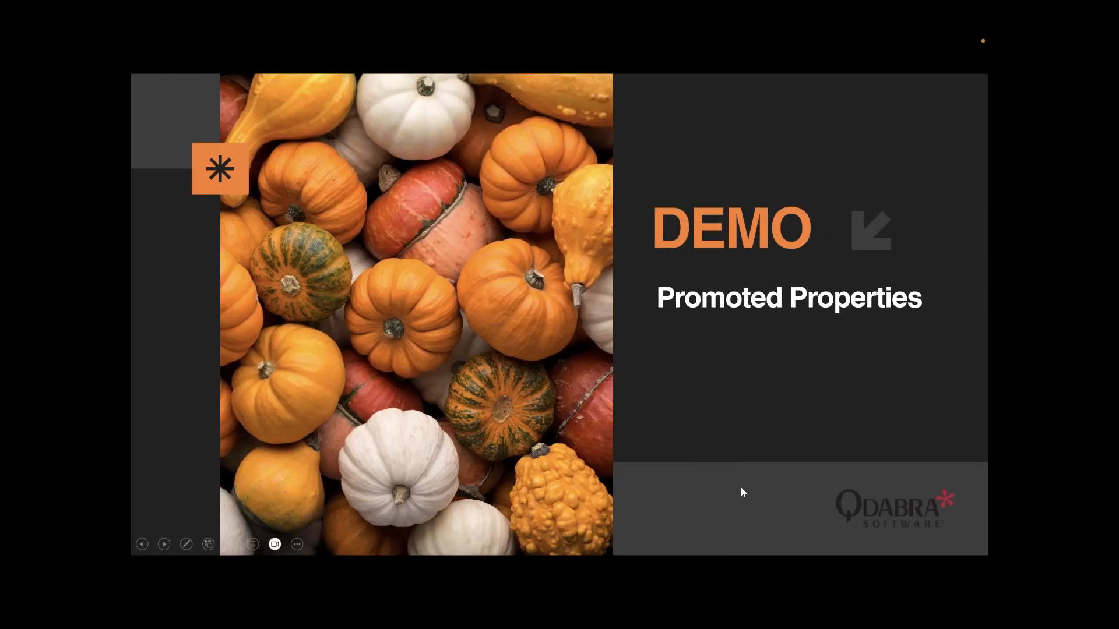
left_click(741, 490)
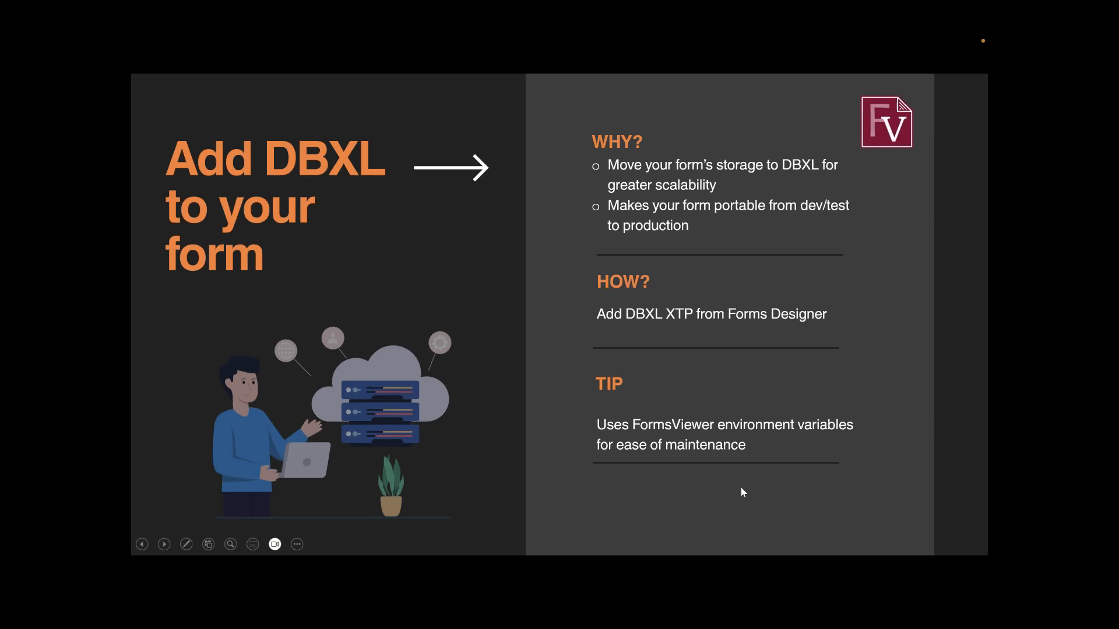
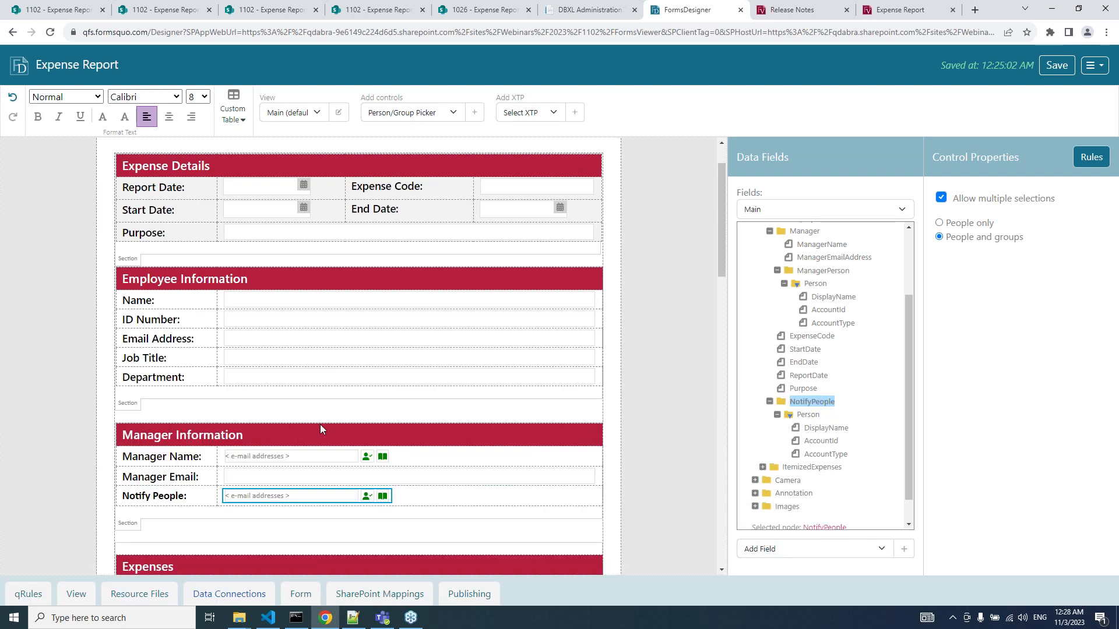
Inspect the SUBMIT button's rules: submit via SharePoint Library Submit, show a prompt, then close.
scroll(419, 334, "down", 12)
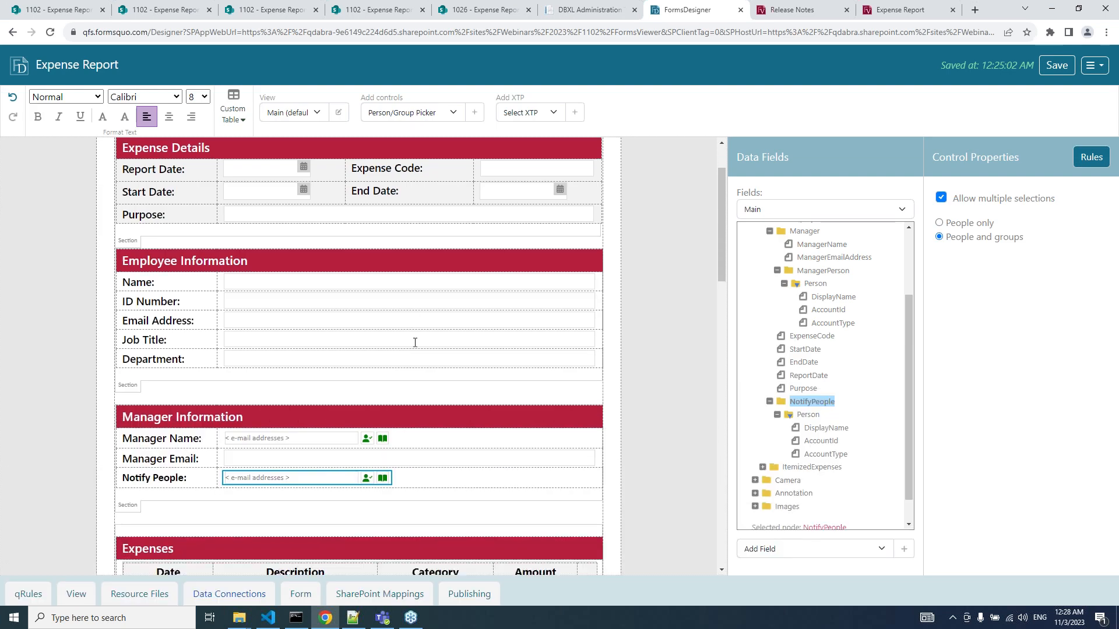
scroll(323, 534, "down", 6)
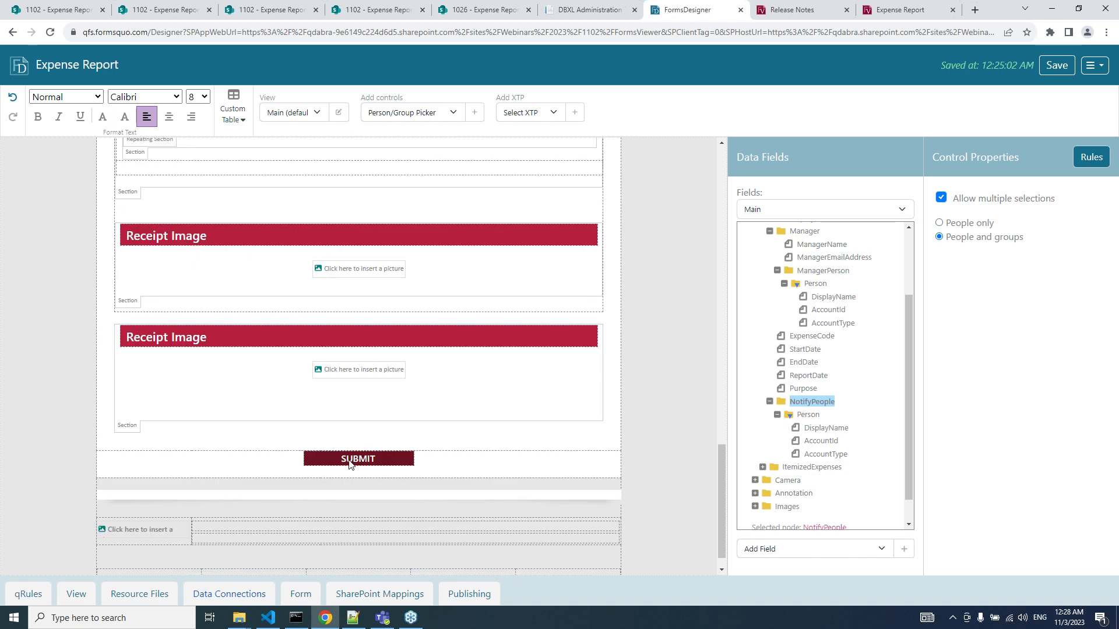
left_click(349, 463)
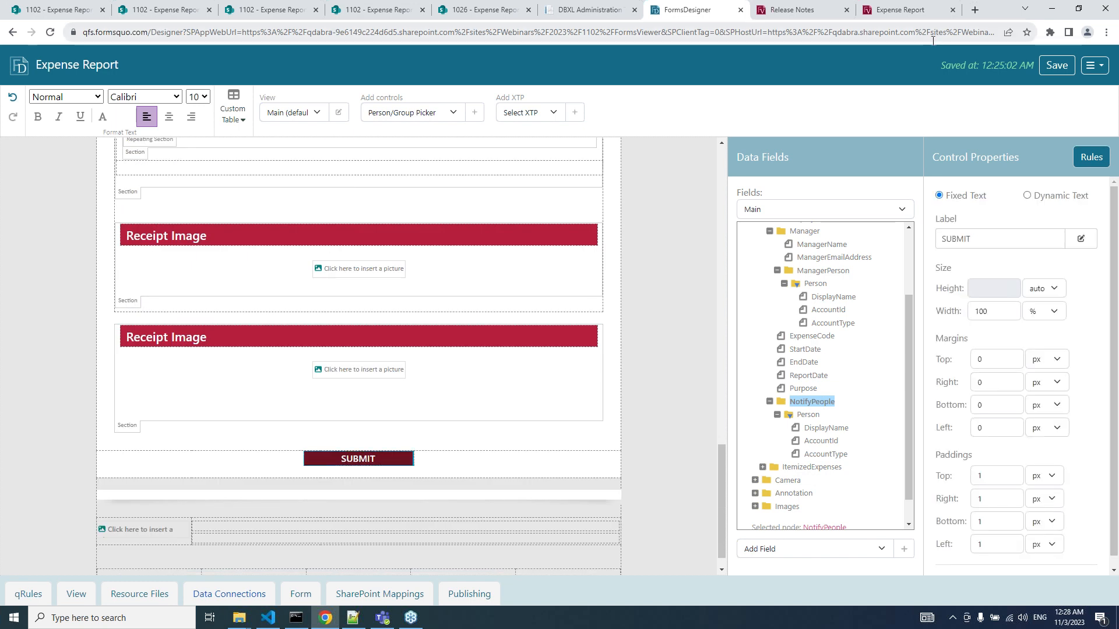
left_click(1070, 154)
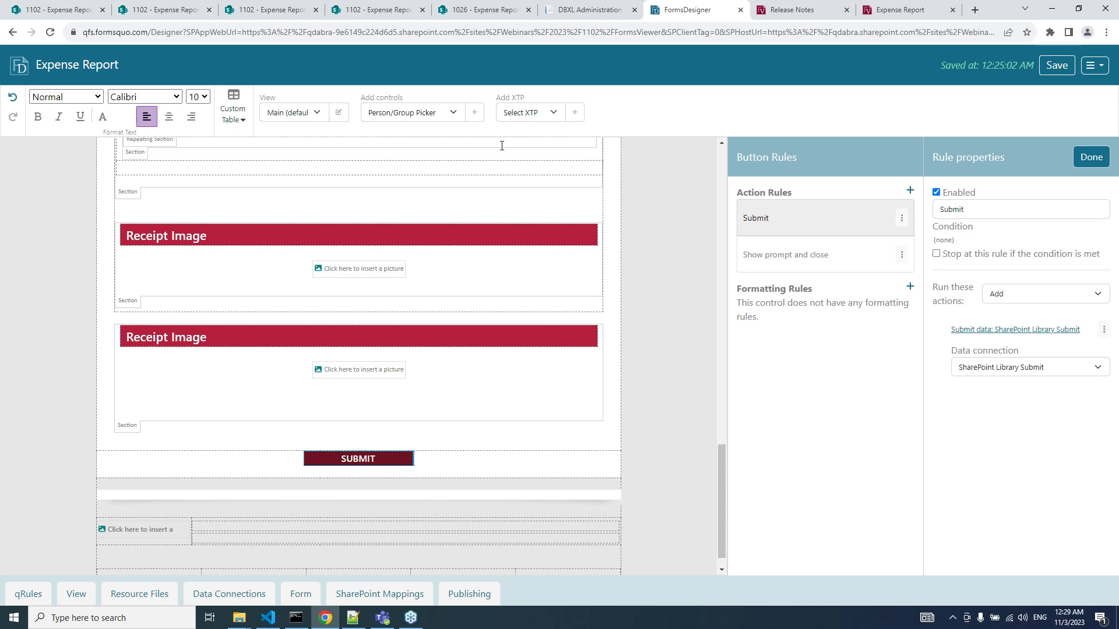
scroll(480, 221, "up", 20)
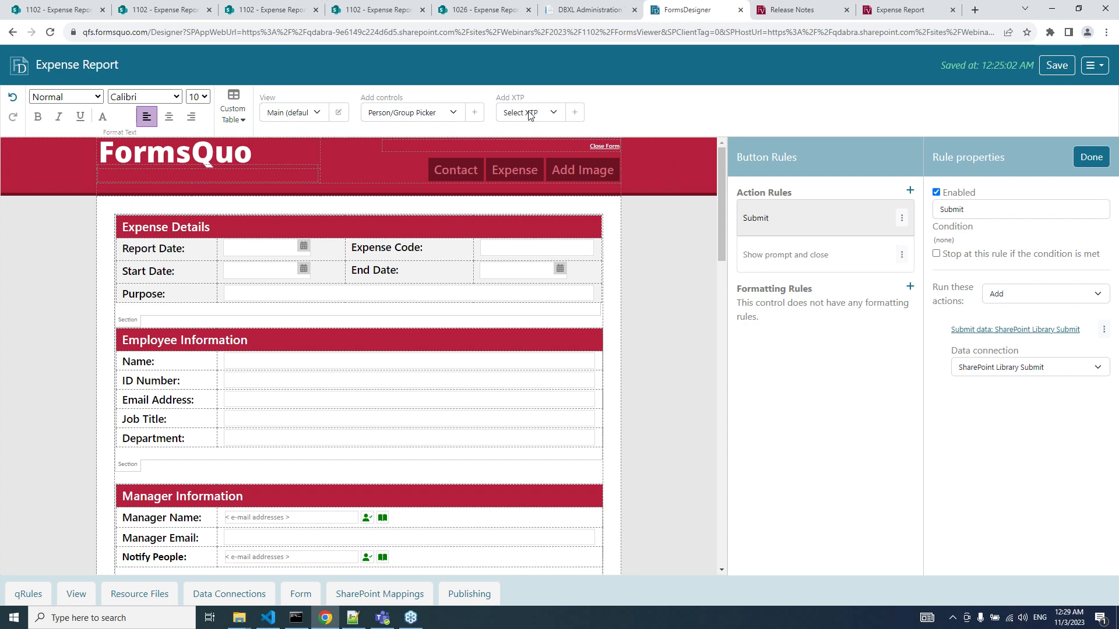
Apply the DBXL Data Connections XTP to the Expense Report form and dismiss the success message.
left_click(529, 114)
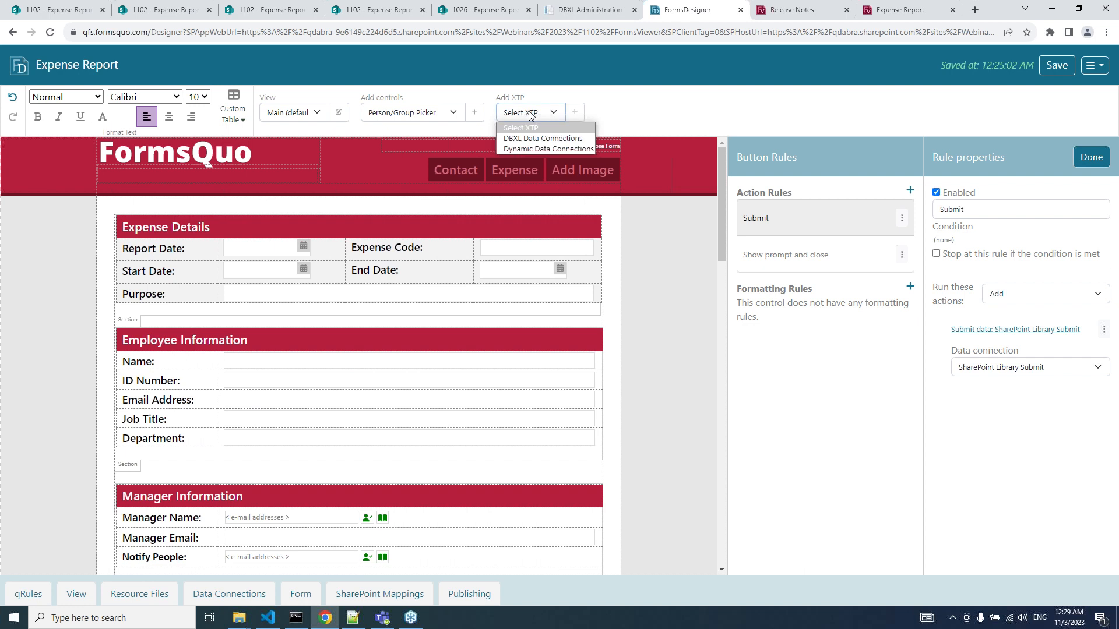
left_click(535, 140)
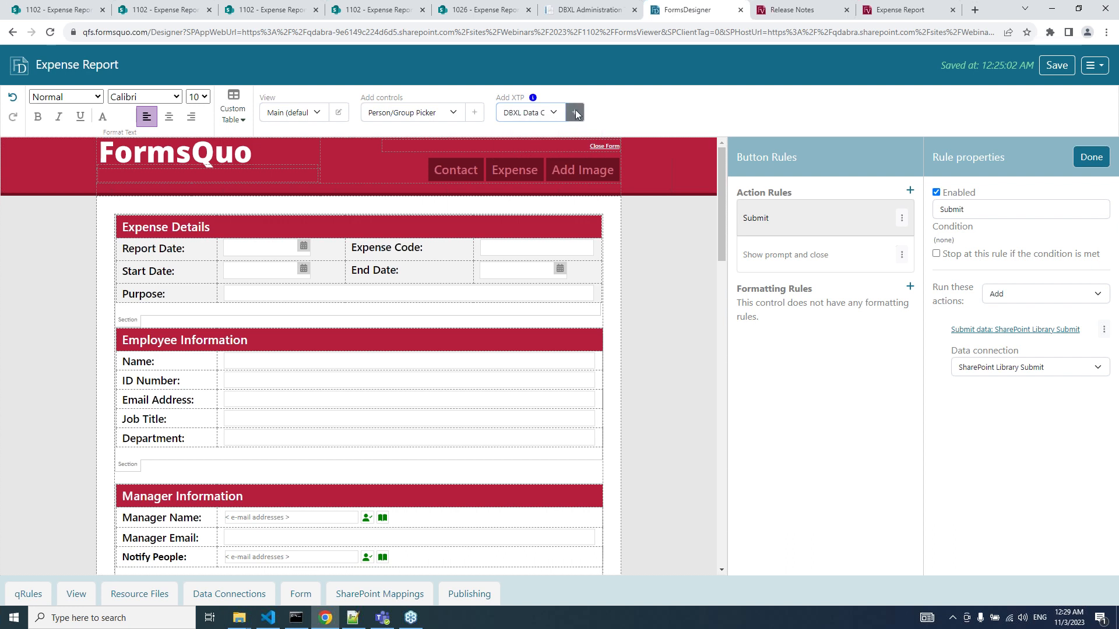
left_click(575, 112)
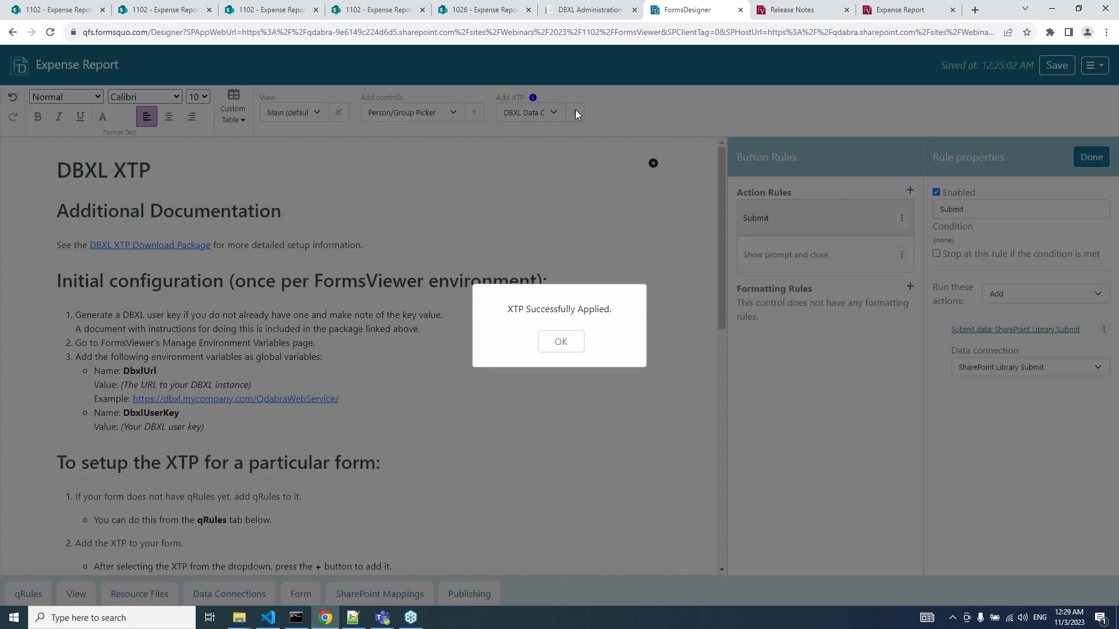
left_click(560, 345)
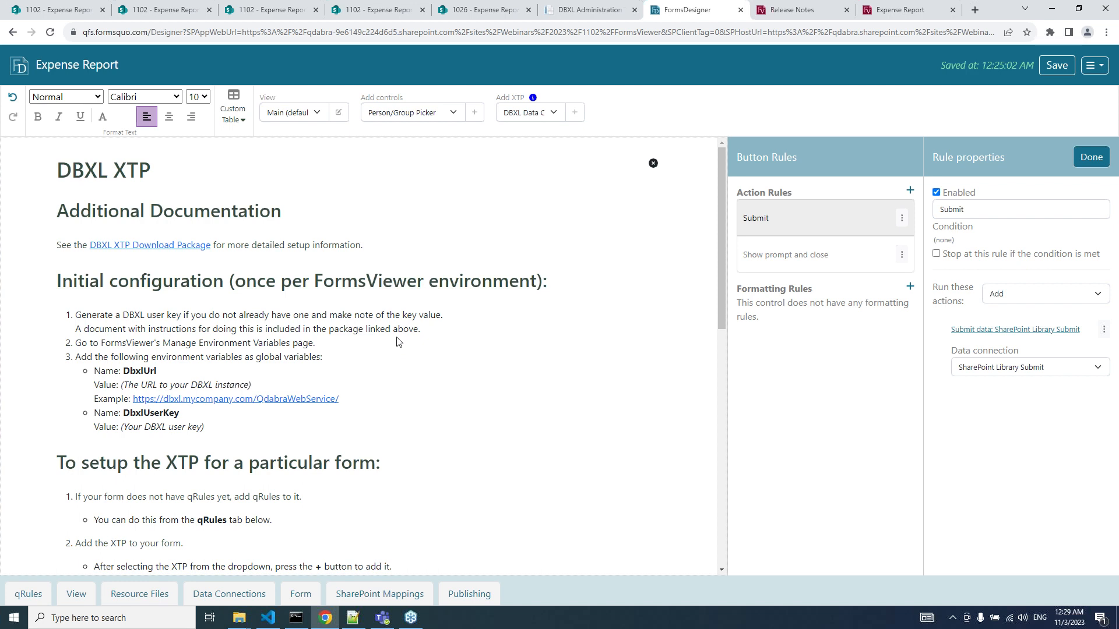
scroll(397, 341, "down", 3)
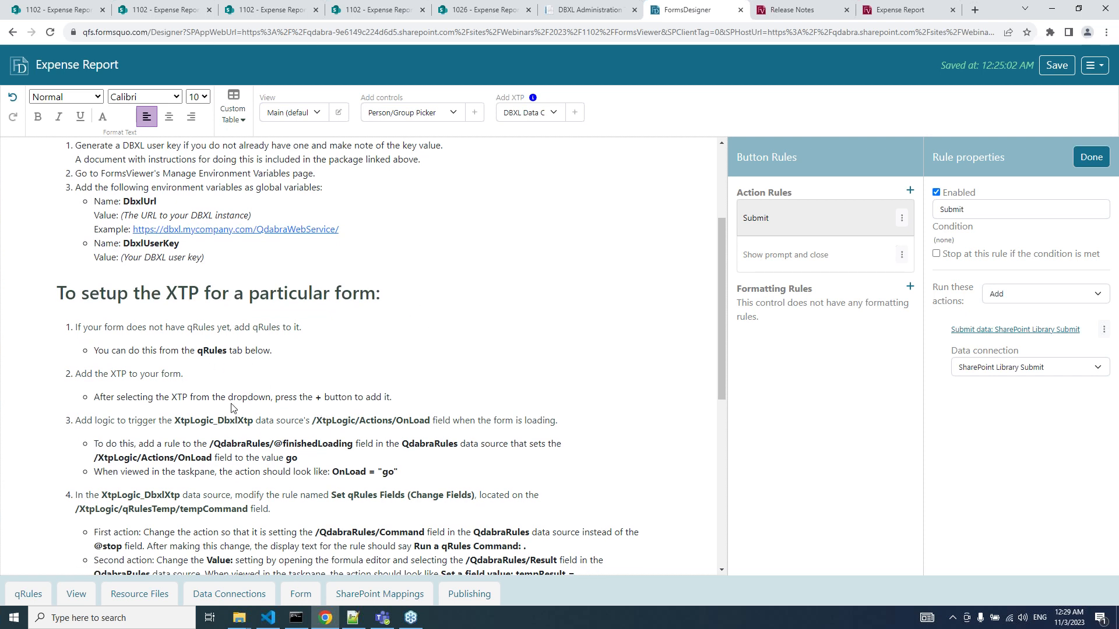
scroll(218, 365, "down", 1)
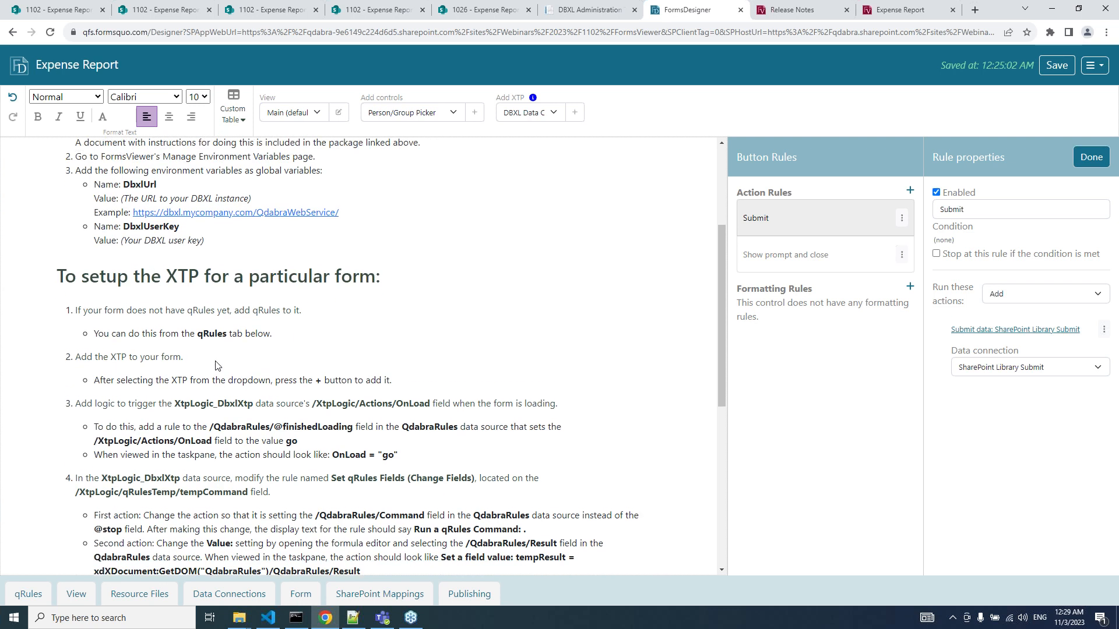
scroll(217, 366, "up", 2)
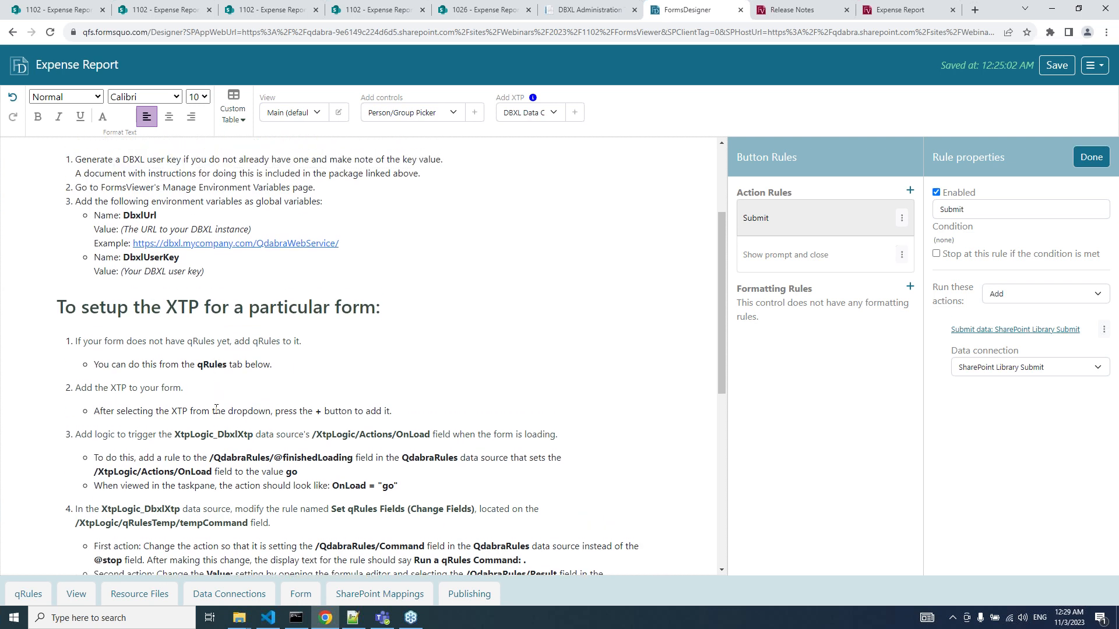
scroll(216, 409, "up", 2)
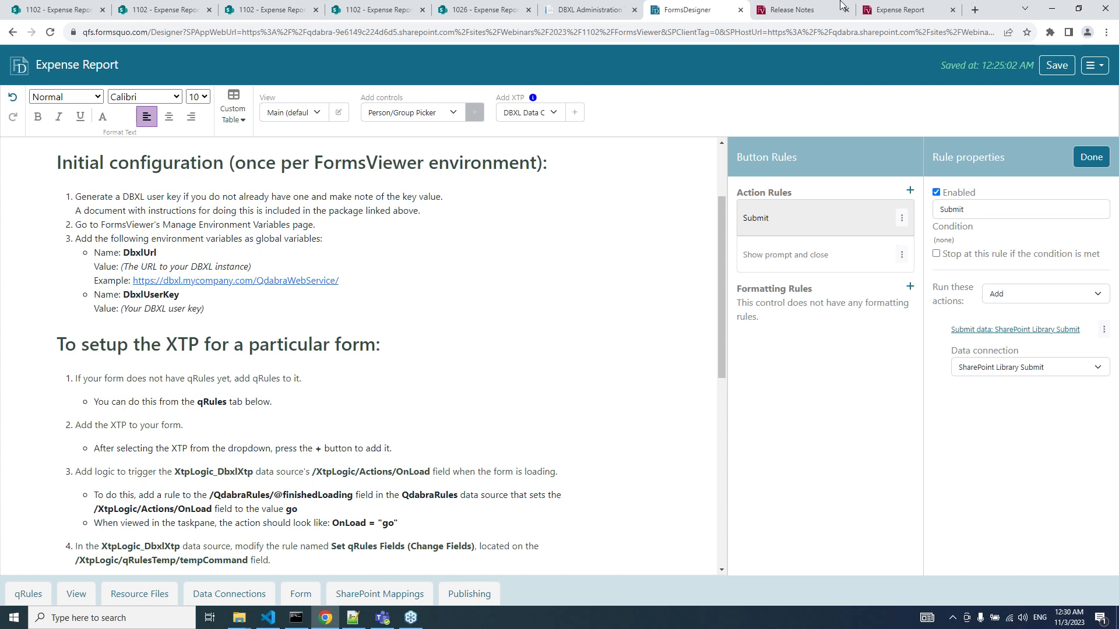
In FormsViewer, check Manage Environment Variables for the DbxlUrl and DbxlUserKey entries.
left_click(804, 15)
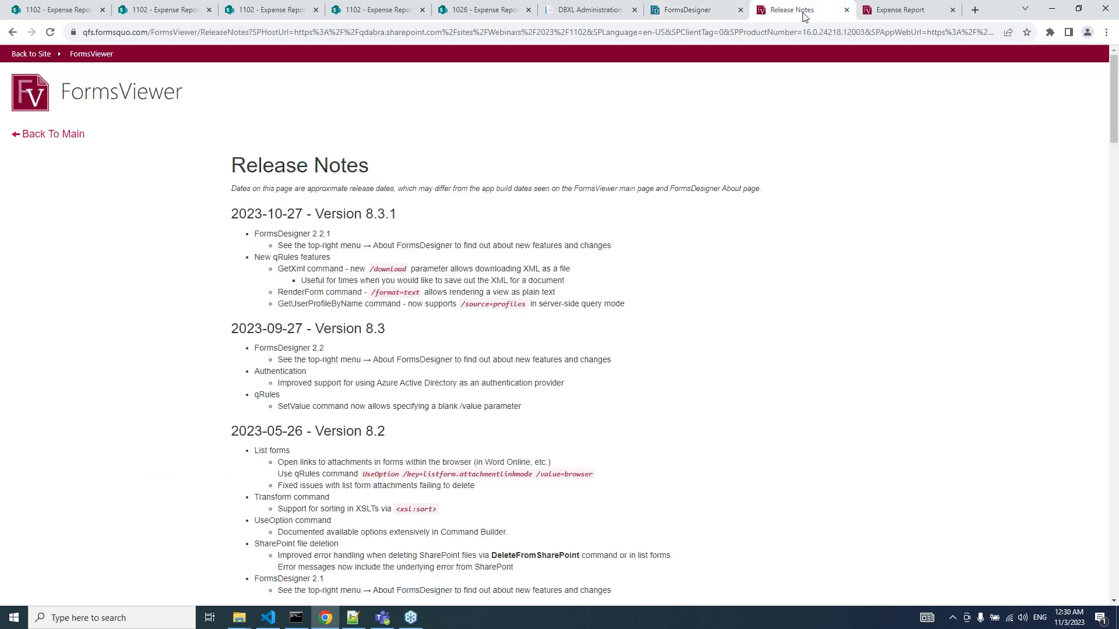
left_click(58, 135)
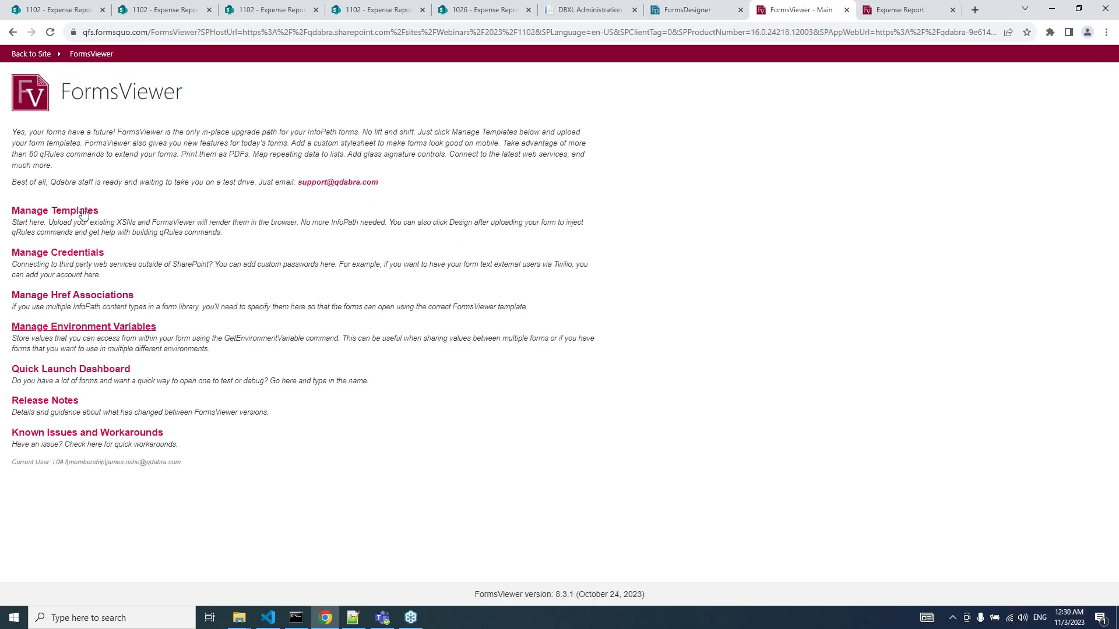
left_click(56, 333)
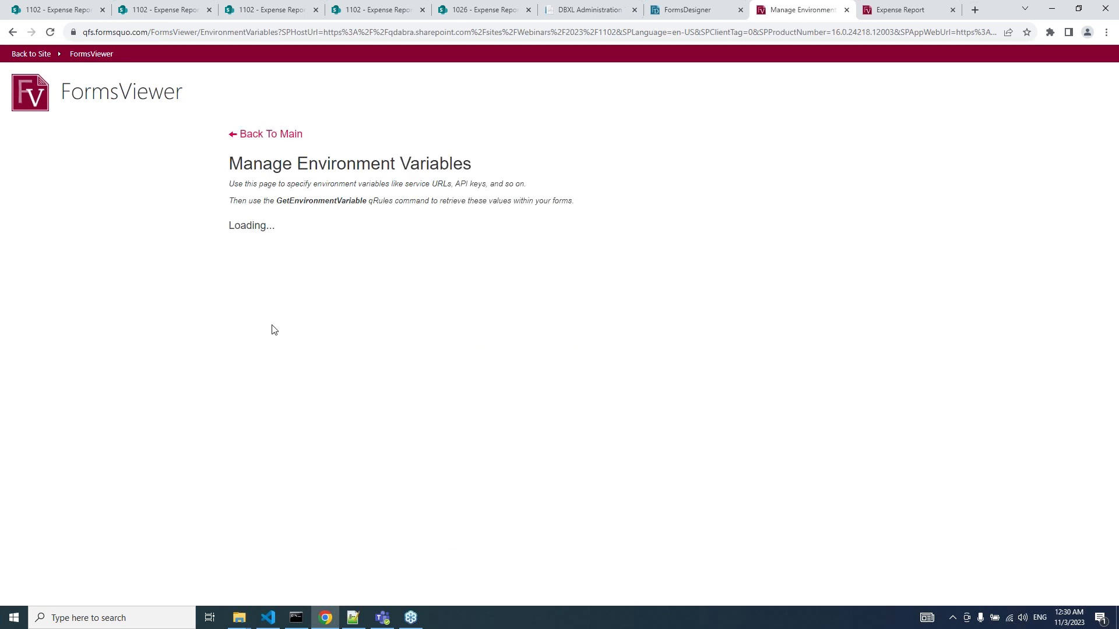
scroll(216, 502, "down", 5)
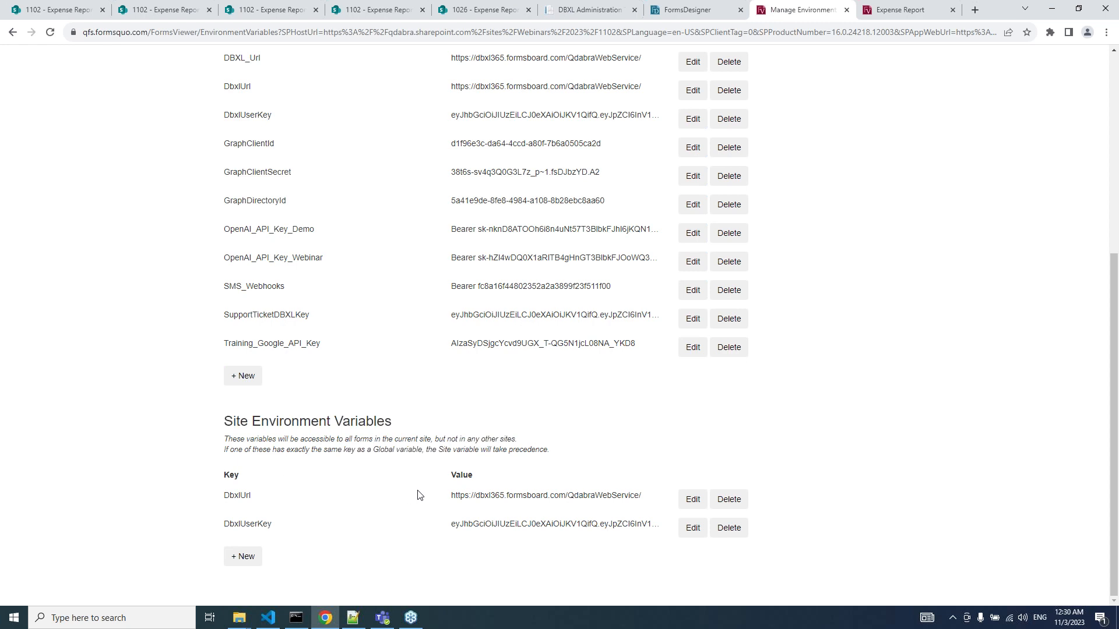
scroll(285, 472, "up", 1)
scroll(285, 474, "up", 5)
left_click(248, 135)
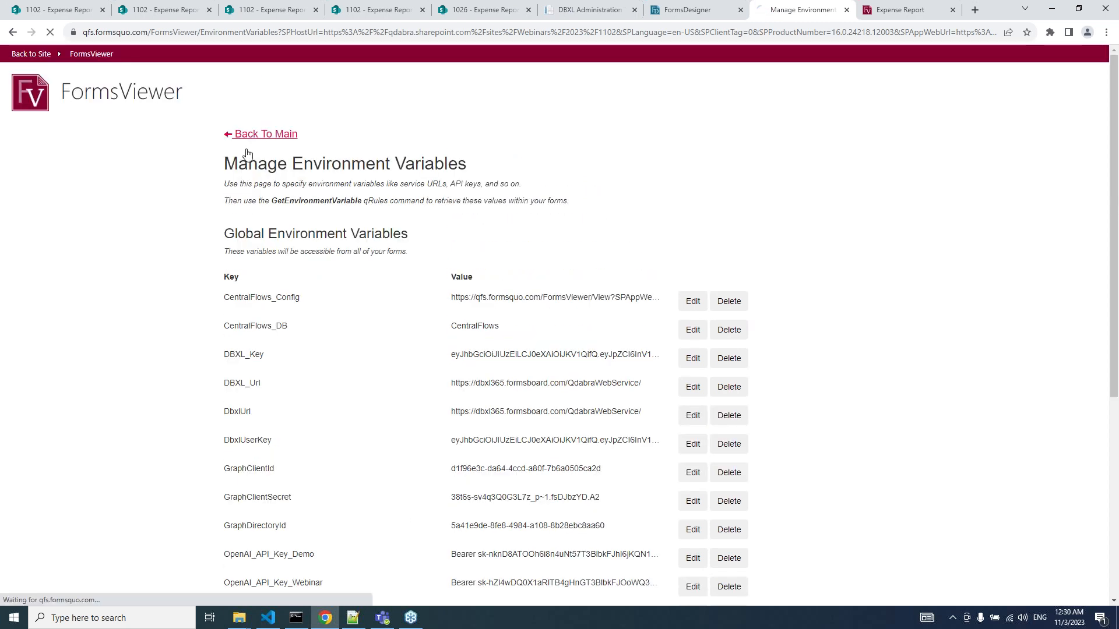
Reopen the Manage Environment Variables page in FormsViewer, then return to the Expense Report designer.
left_click(706, 10)
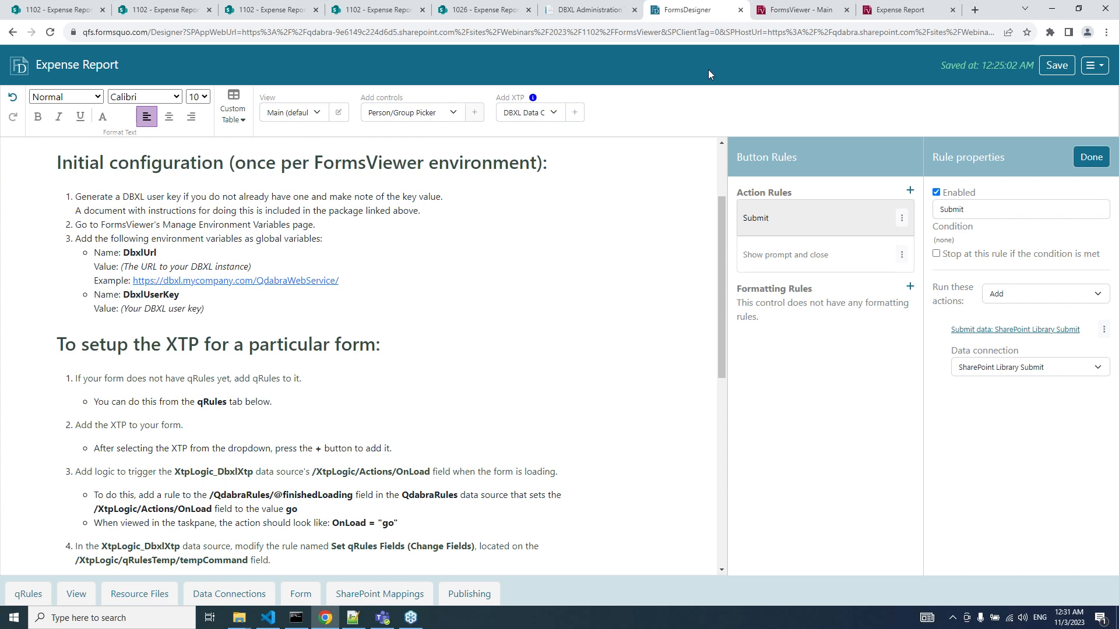
left_click(809, 8)
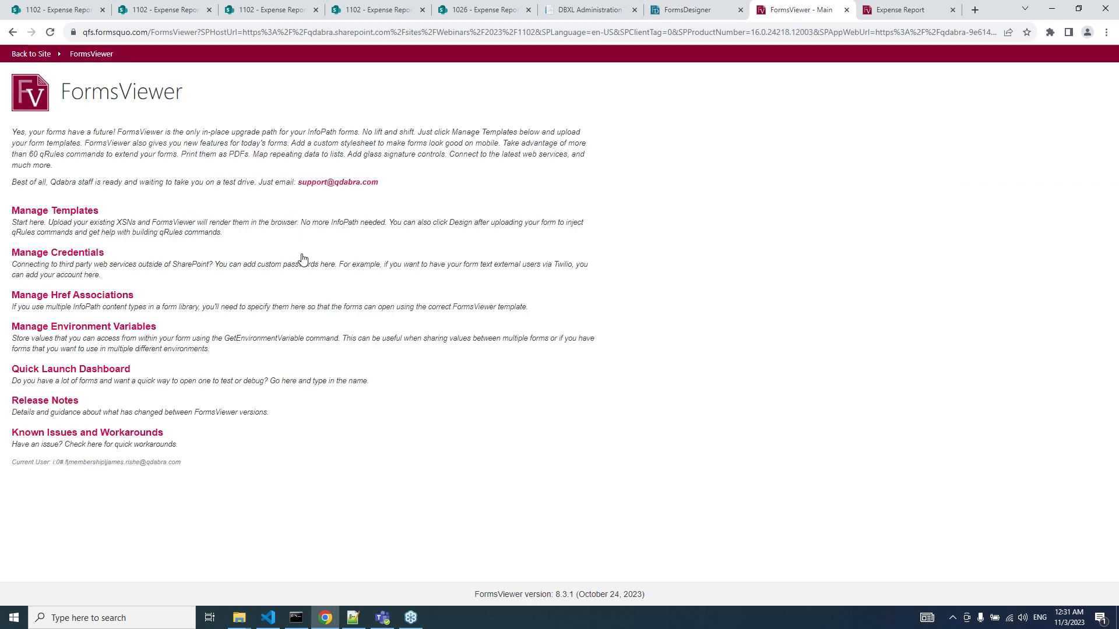
left_click(93, 325)
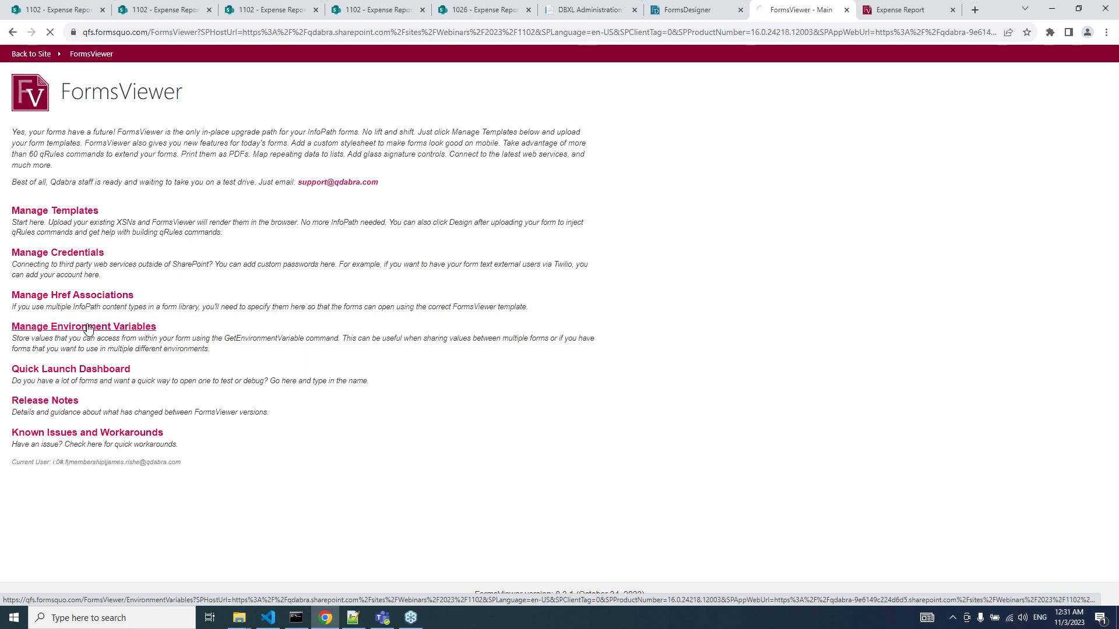
left_click(686, 6)
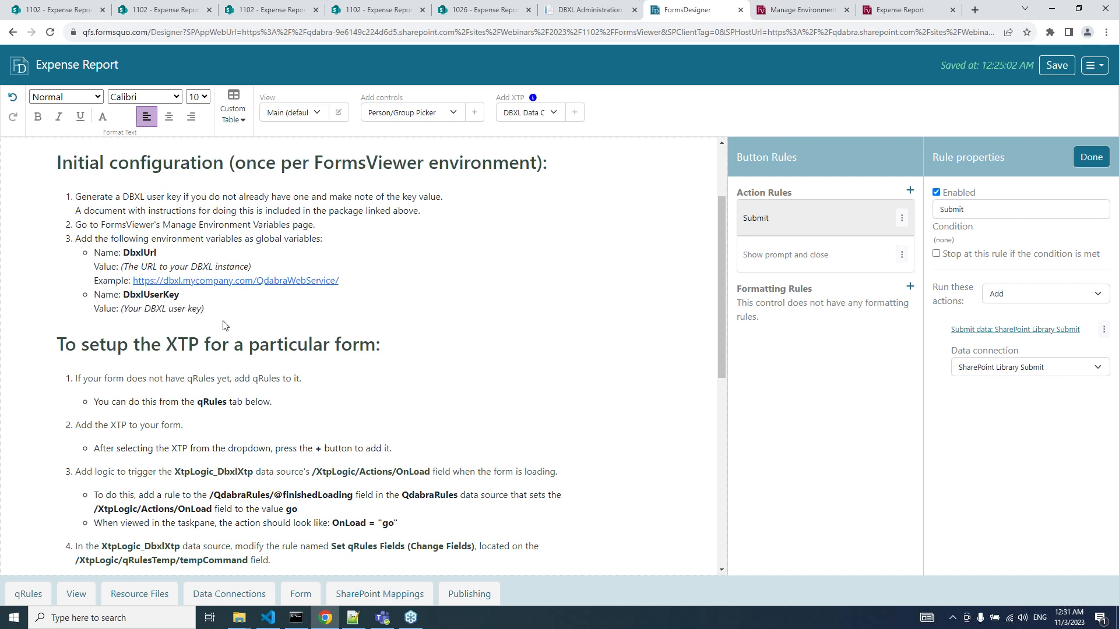
Close the Button Rules to show the data fields and review setup steps 3 and 4.
scroll(225, 326, "down", 3)
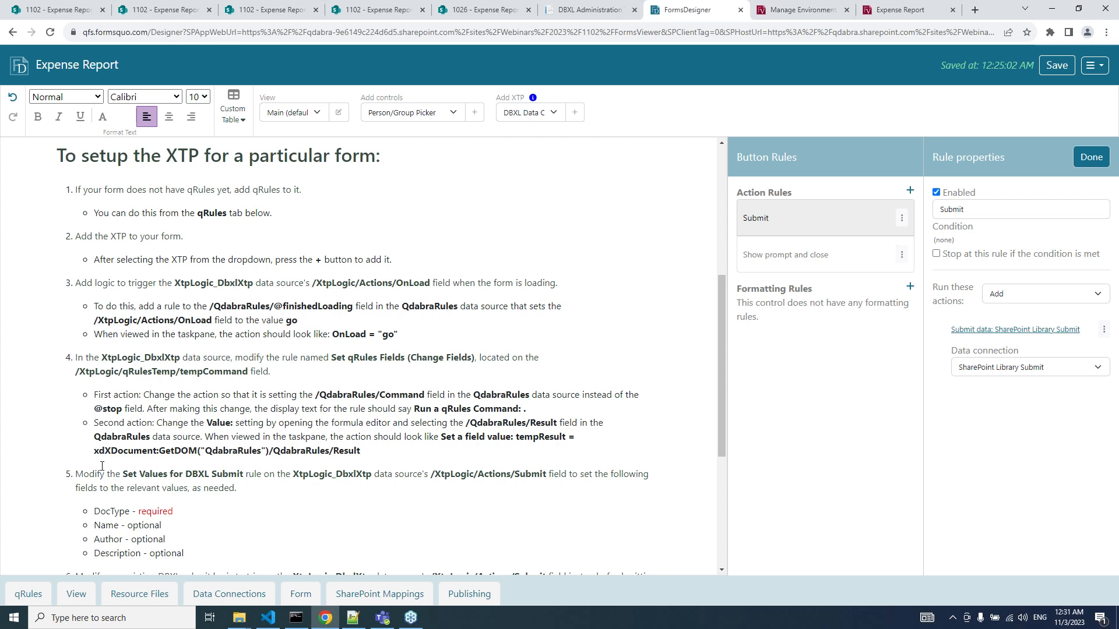
left_click(1089, 157)
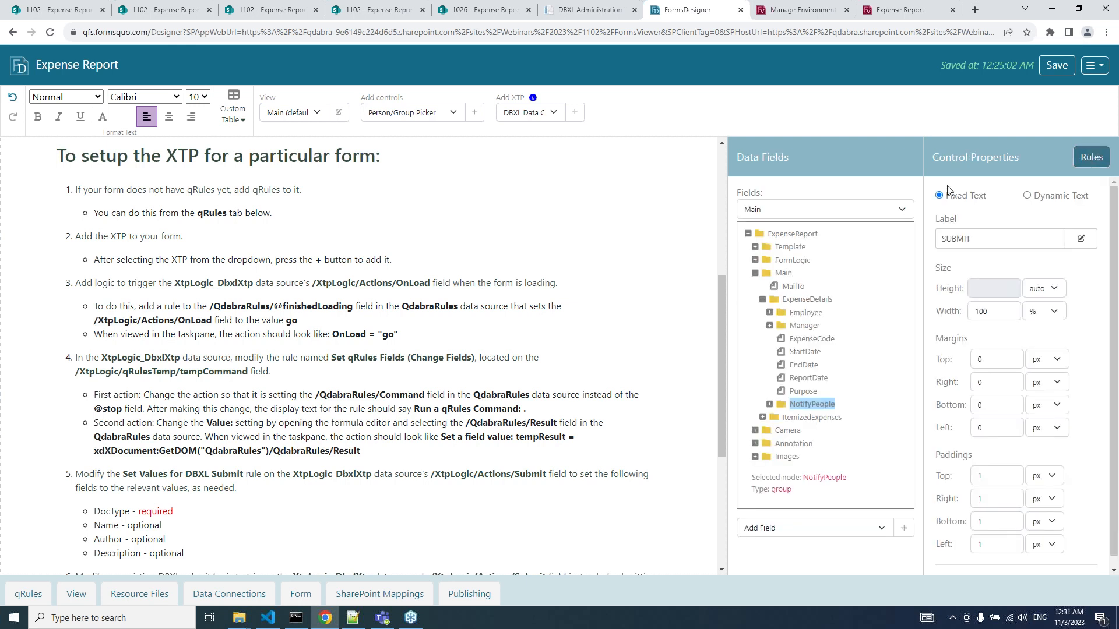
left_click(897, 210)
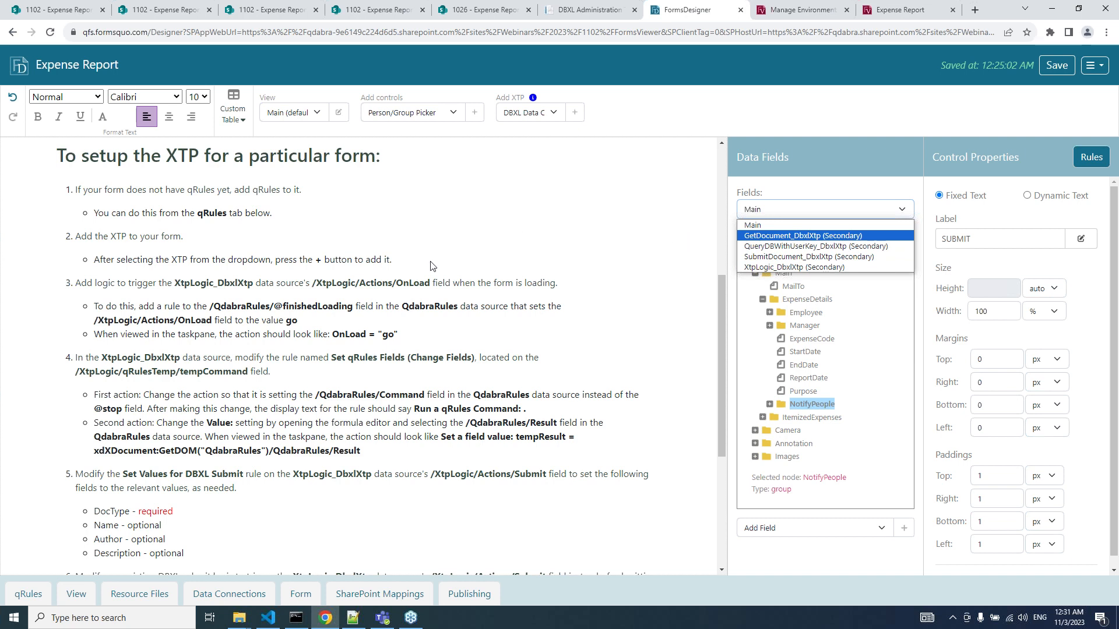
left_click_drag(432, 263, 213, 395)
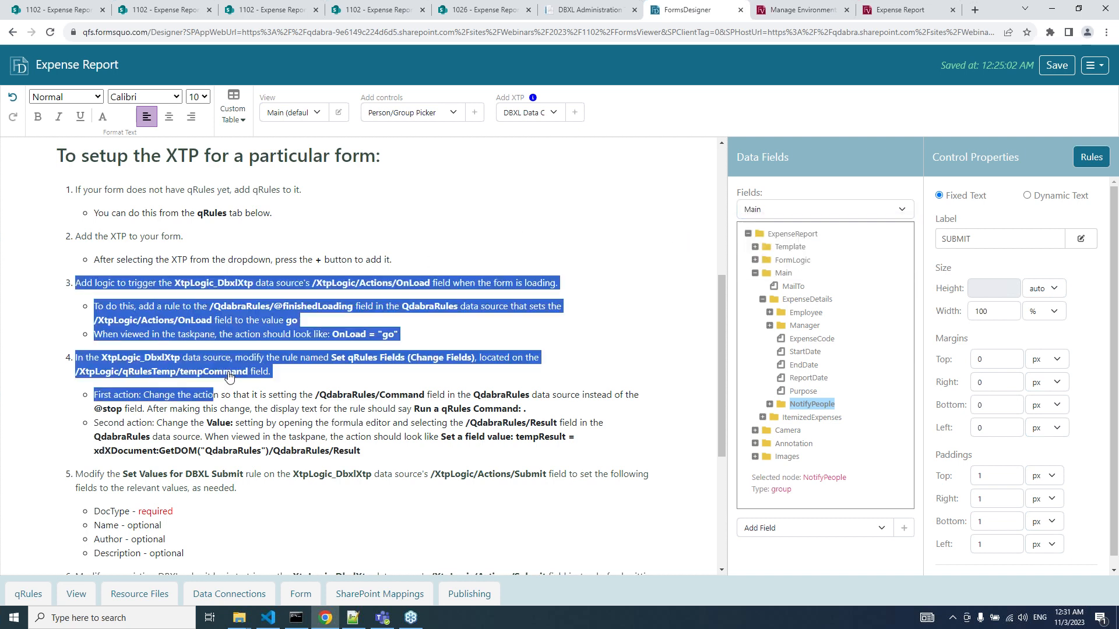
Add qRules to the Expense Report form and collapse the qRules panel.
left_click(30, 595)
left_click(182, 151)
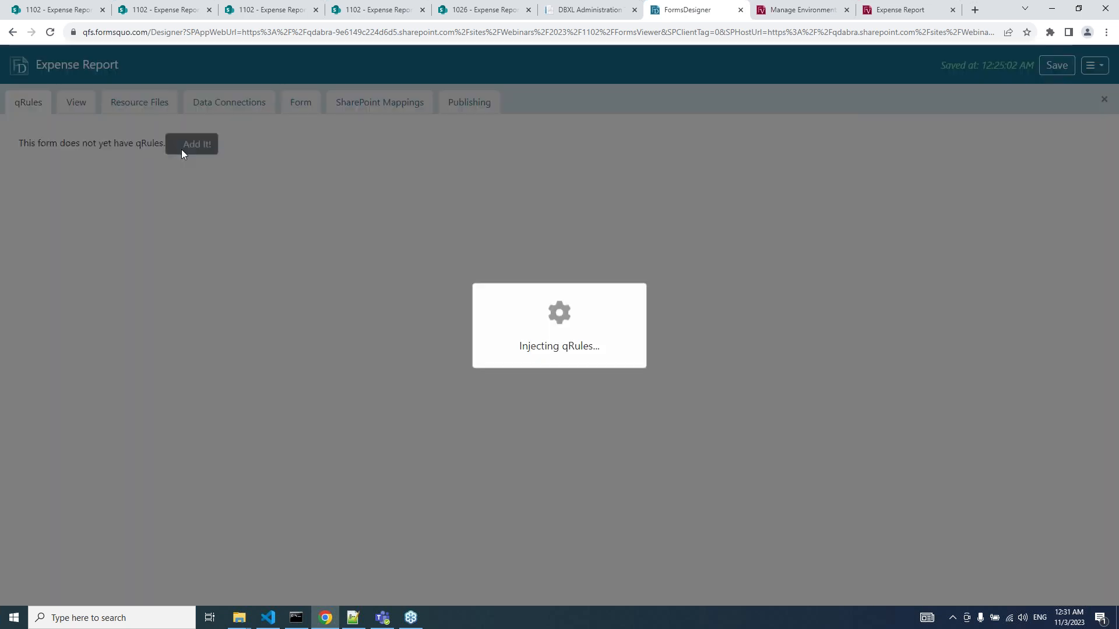
left_click(31, 103)
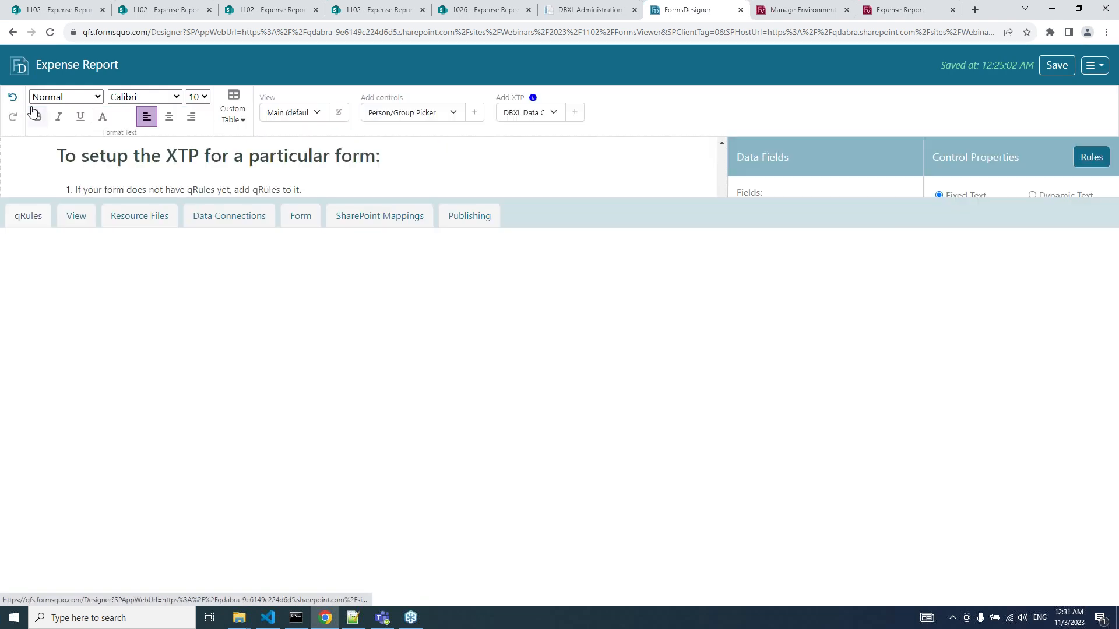
scroll(304, 230, "down", 1)
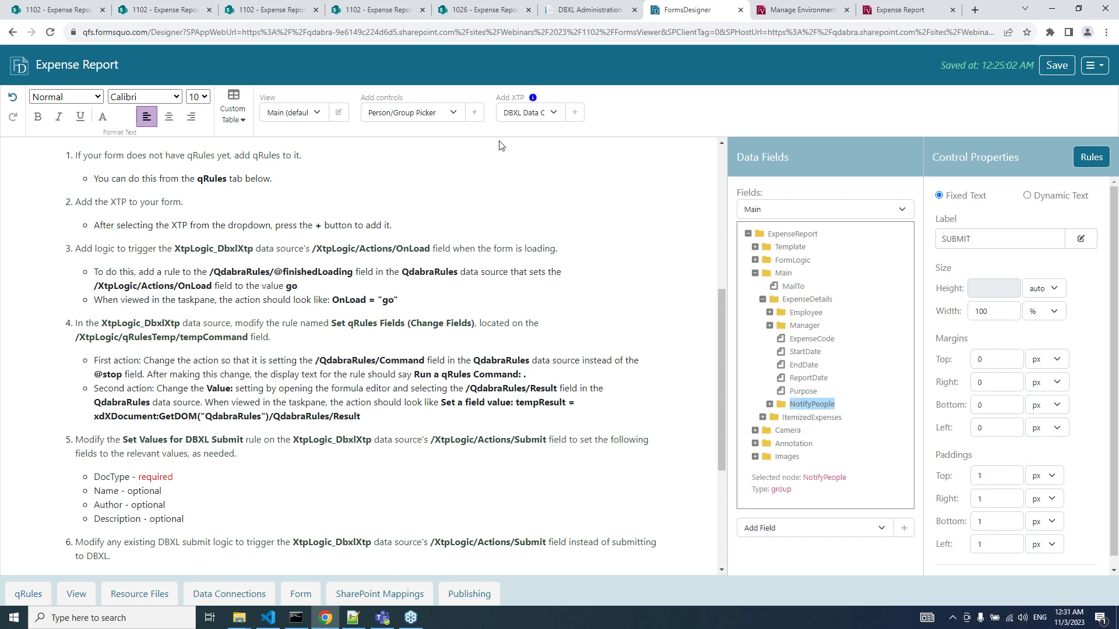
Add an action rule named 'XTP Load' to the QdabraRules finishedLoading field.
scroll(263, 213, "down", 1)
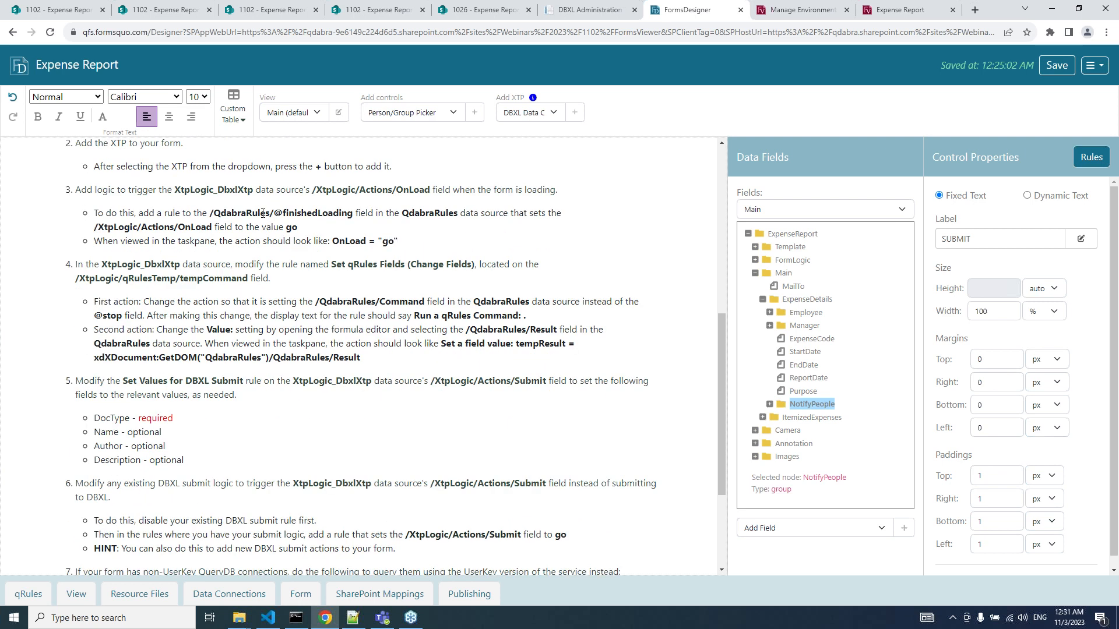
scroll(263, 214, "down", 1)
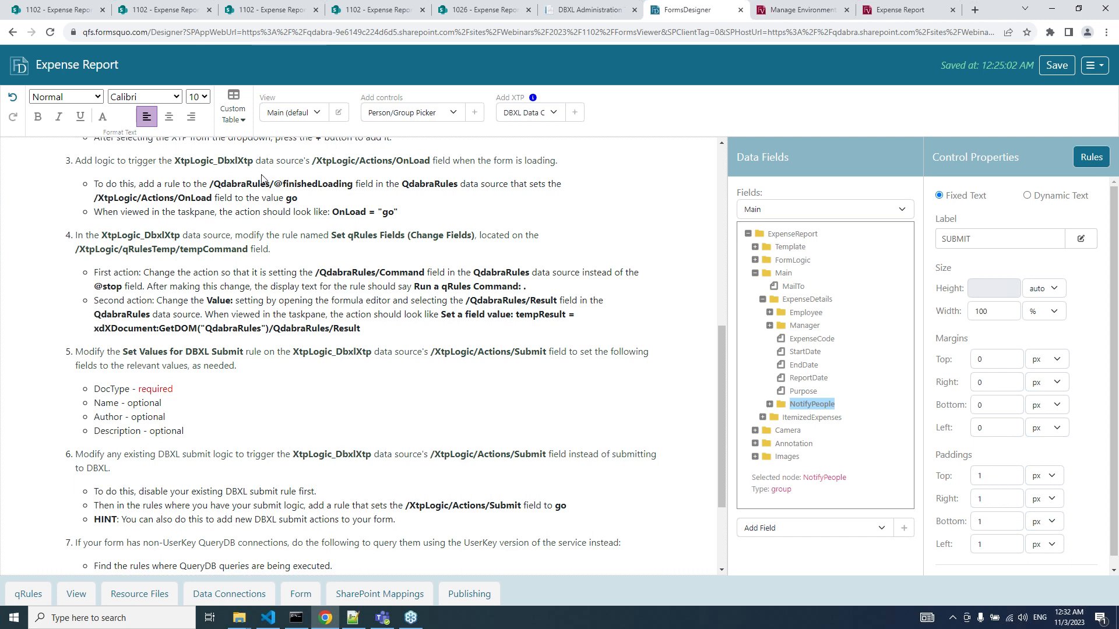
scroll(262, 179, "down", 1)
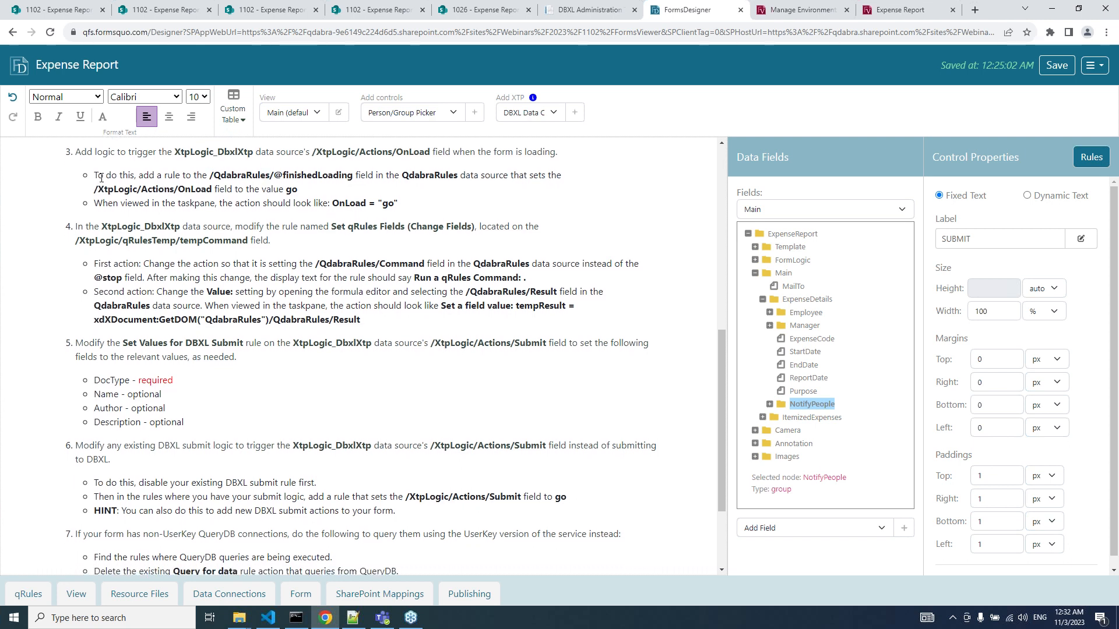
left_click(884, 210)
left_click(818, 247)
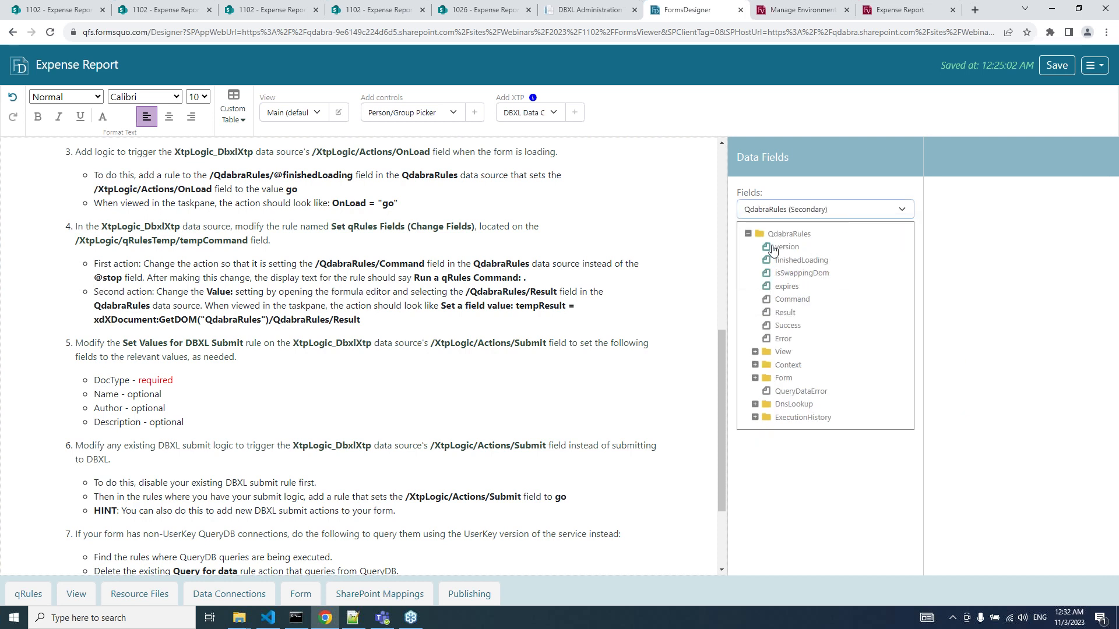
left_click(782, 262)
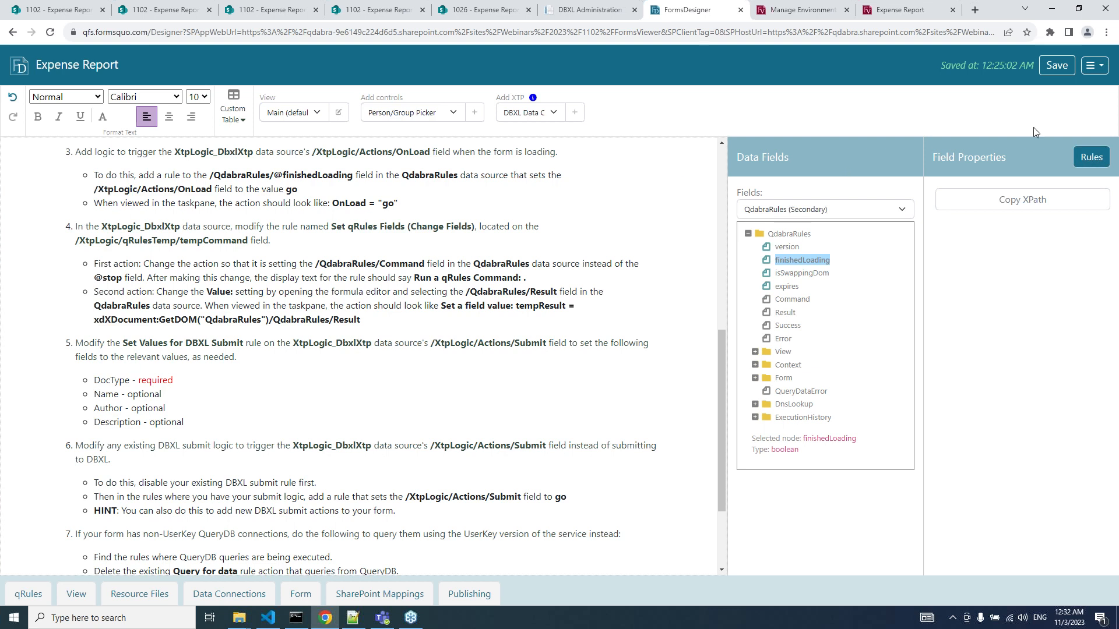
left_click(1090, 157)
left_click(910, 191)
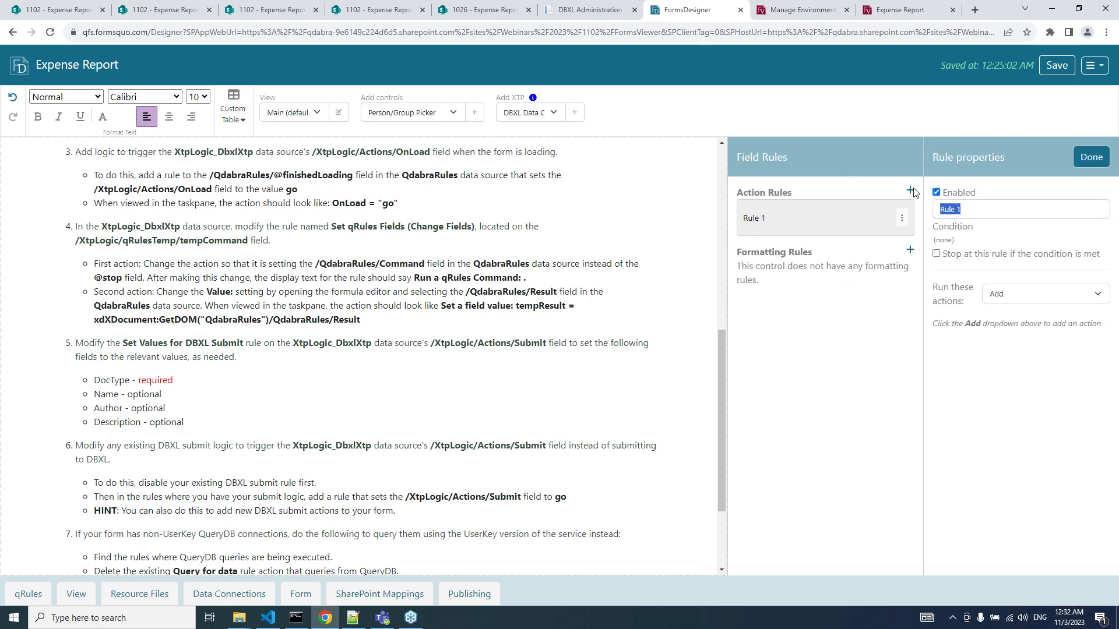
type("XT")
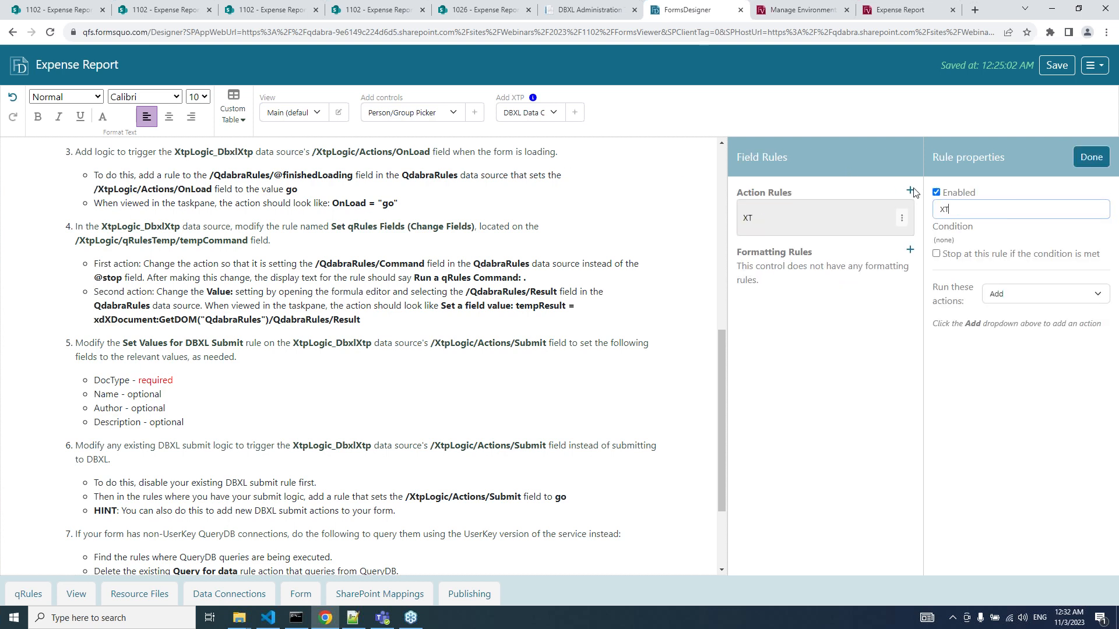
type("P Load")
Give the rule a Set a field value action setting XtpLogic Actions/OnLoad to "go".
left_click(1006, 293)
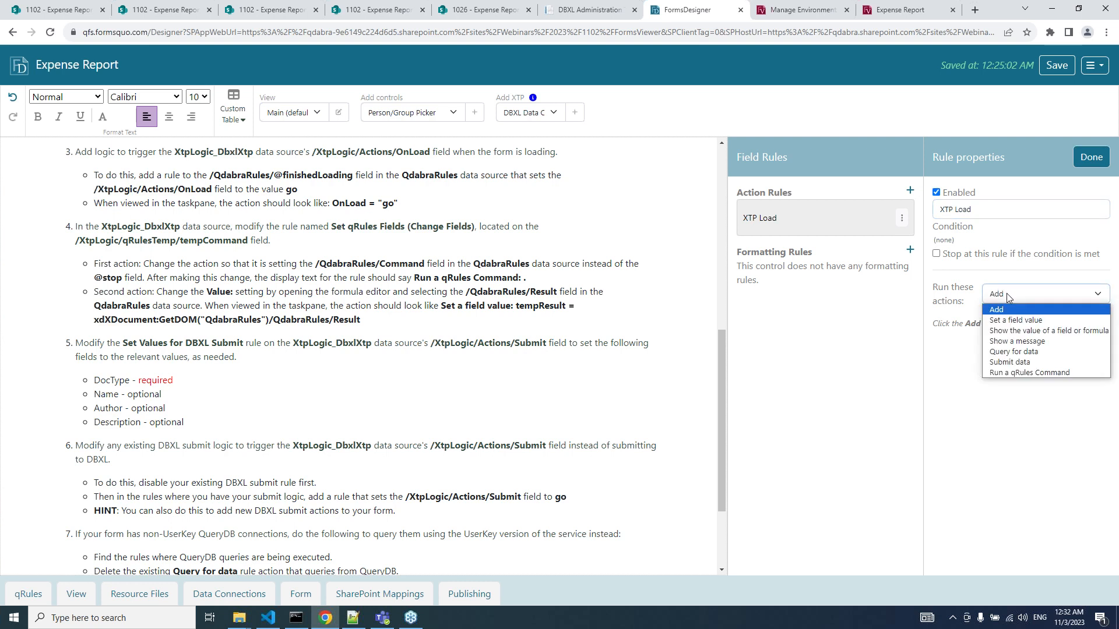
left_click(1009, 323)
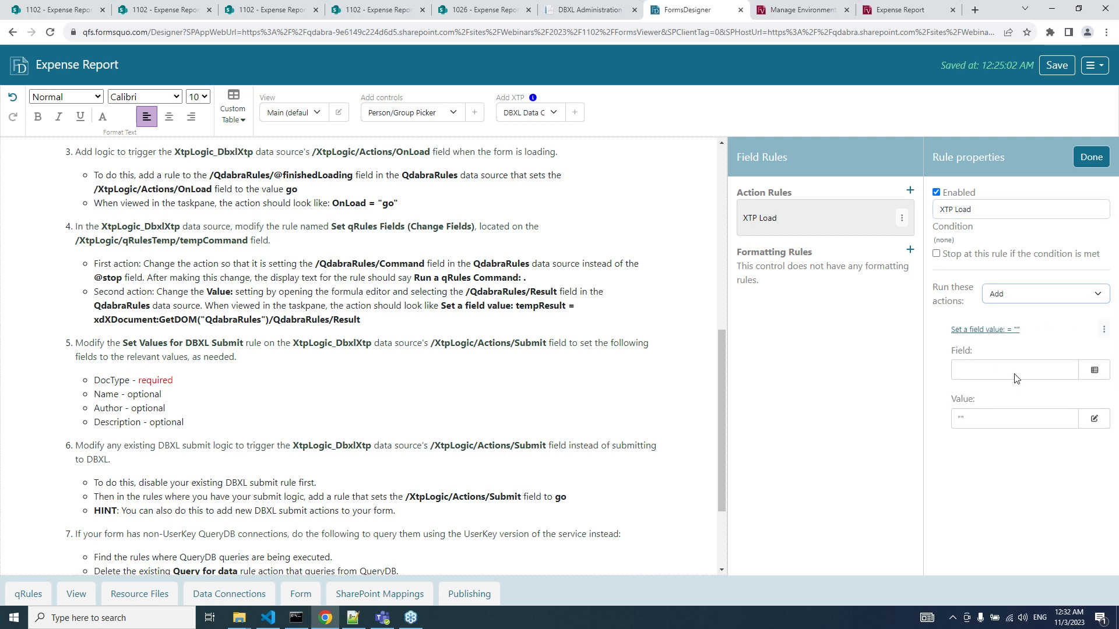
left_click(1016, 371)
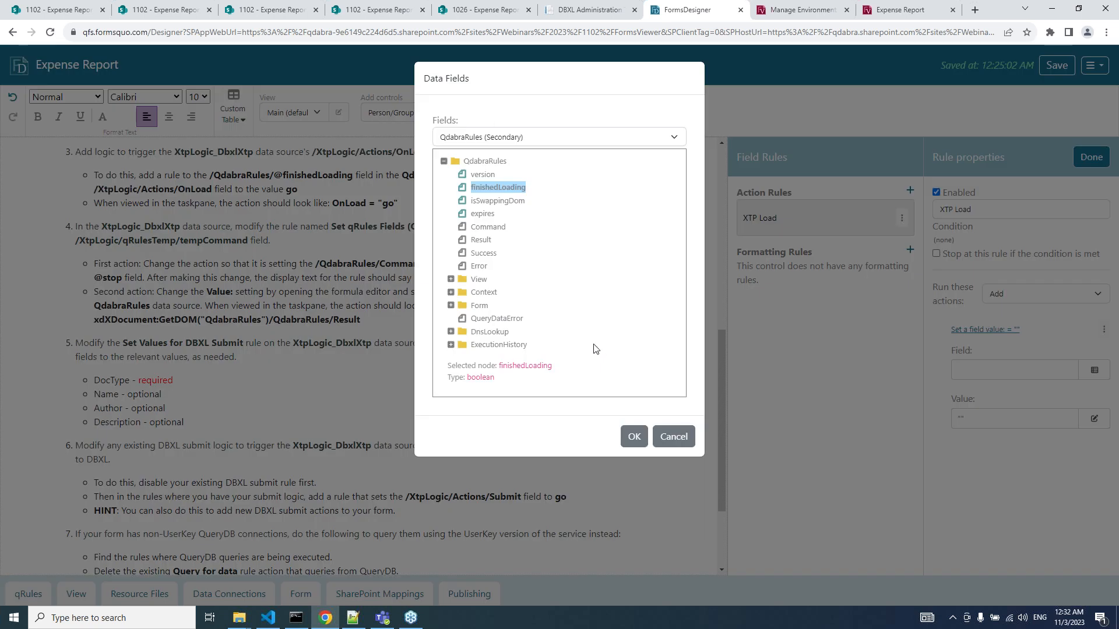
left_click(466, 136)
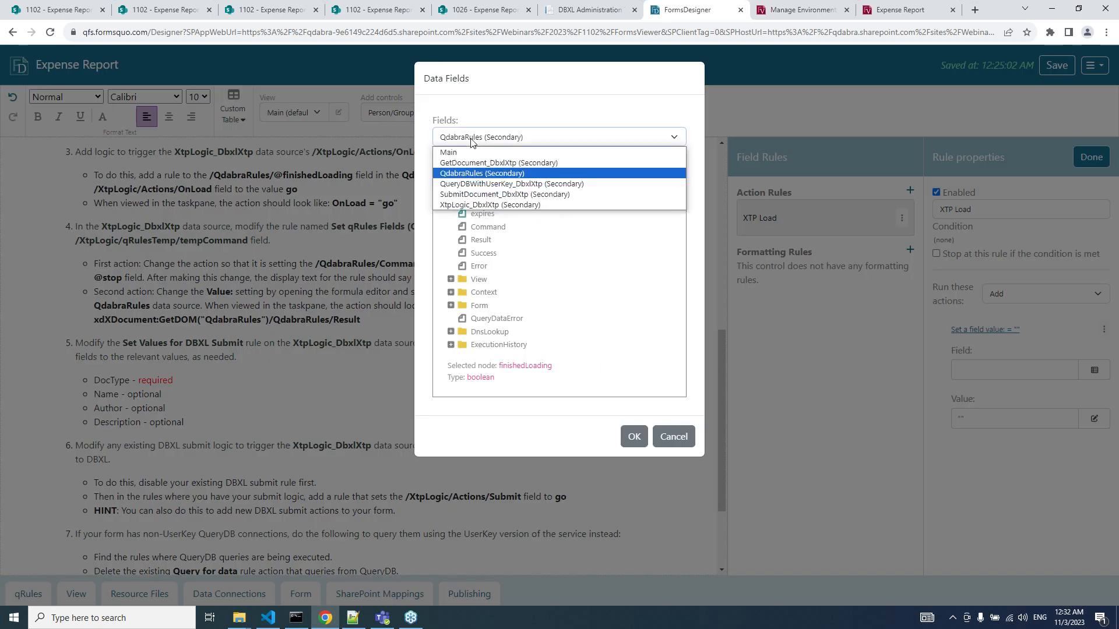
left_click(476, 205)
left_click(451, 214)
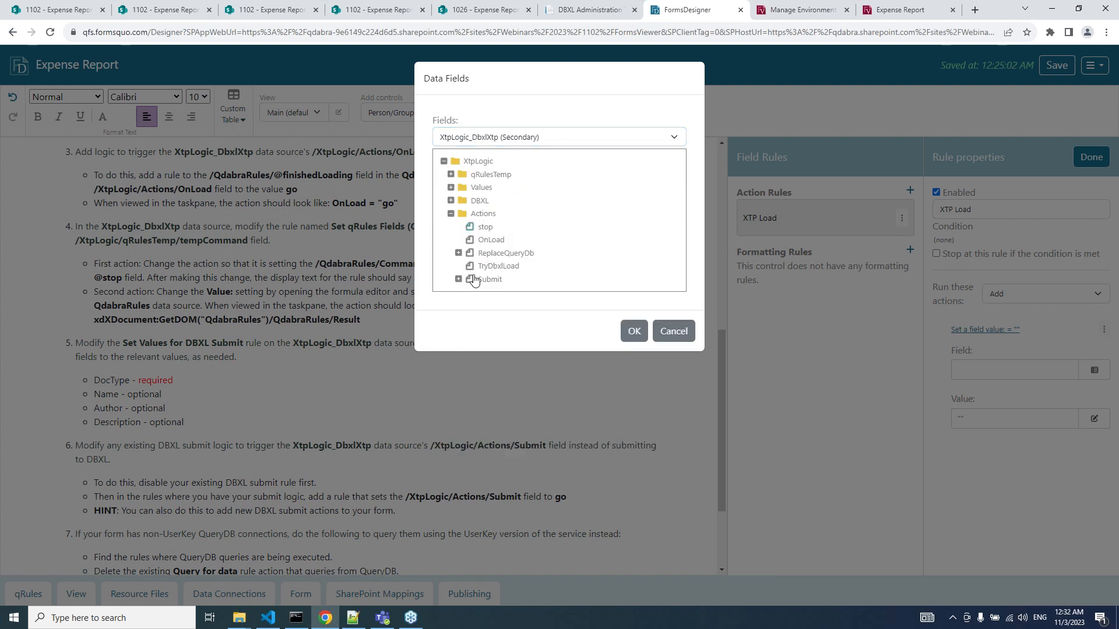
left_click(490, 240)
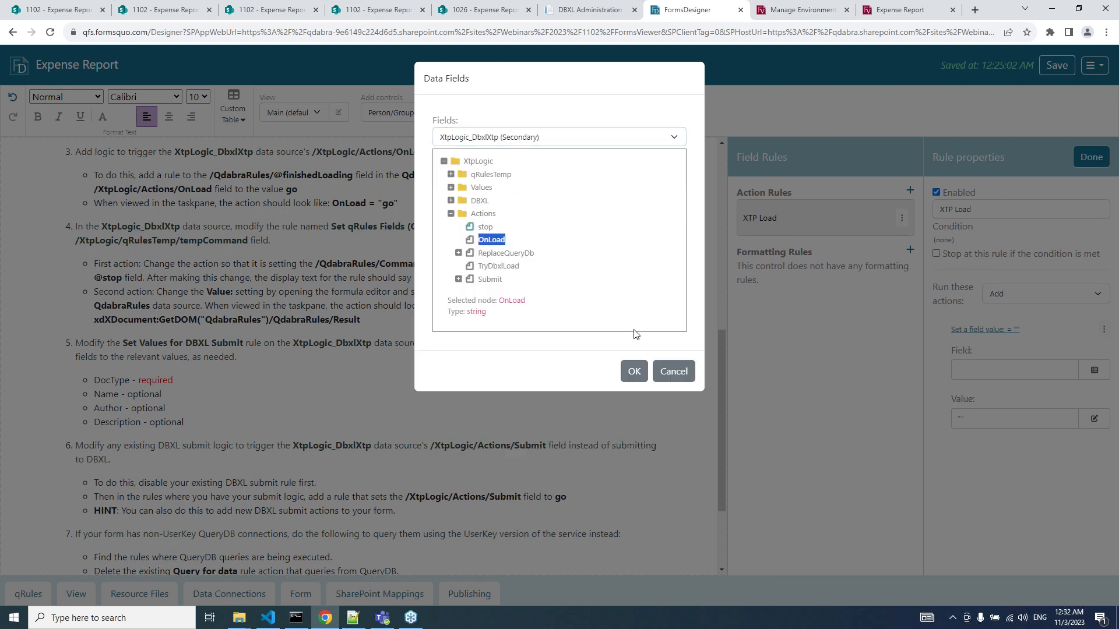
left_click(634, 372)
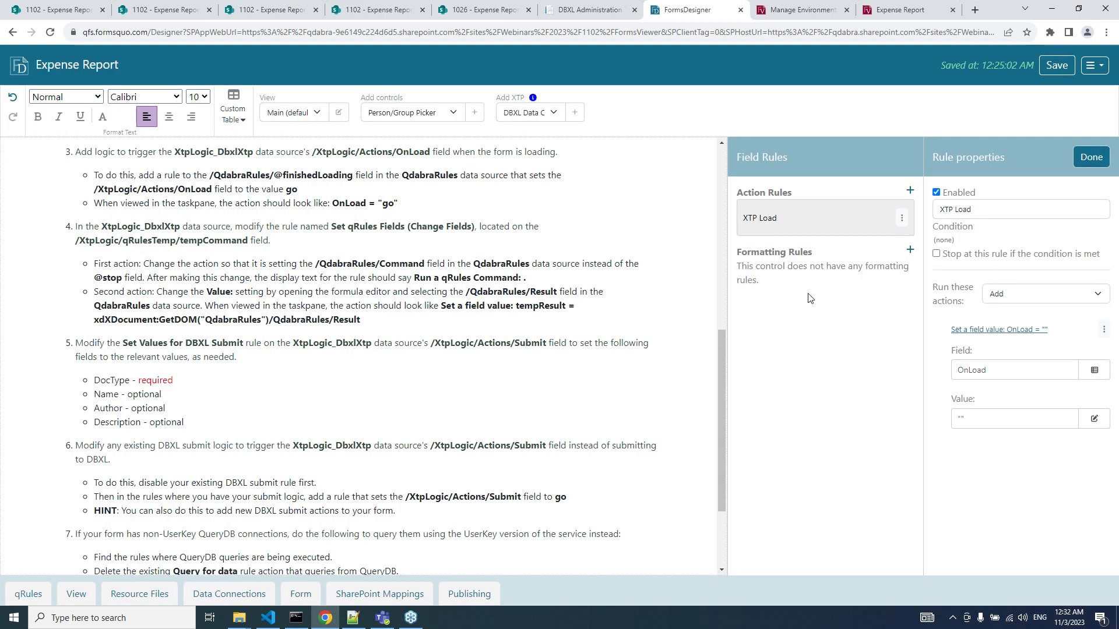
left_click(1003, 427)
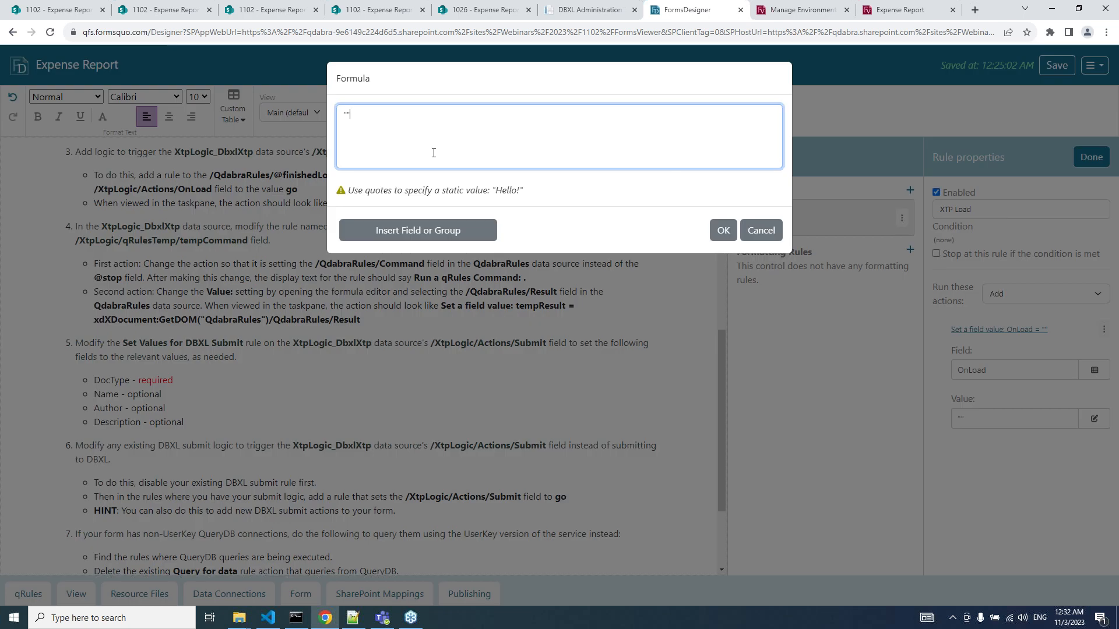
type("go")
key("Return")
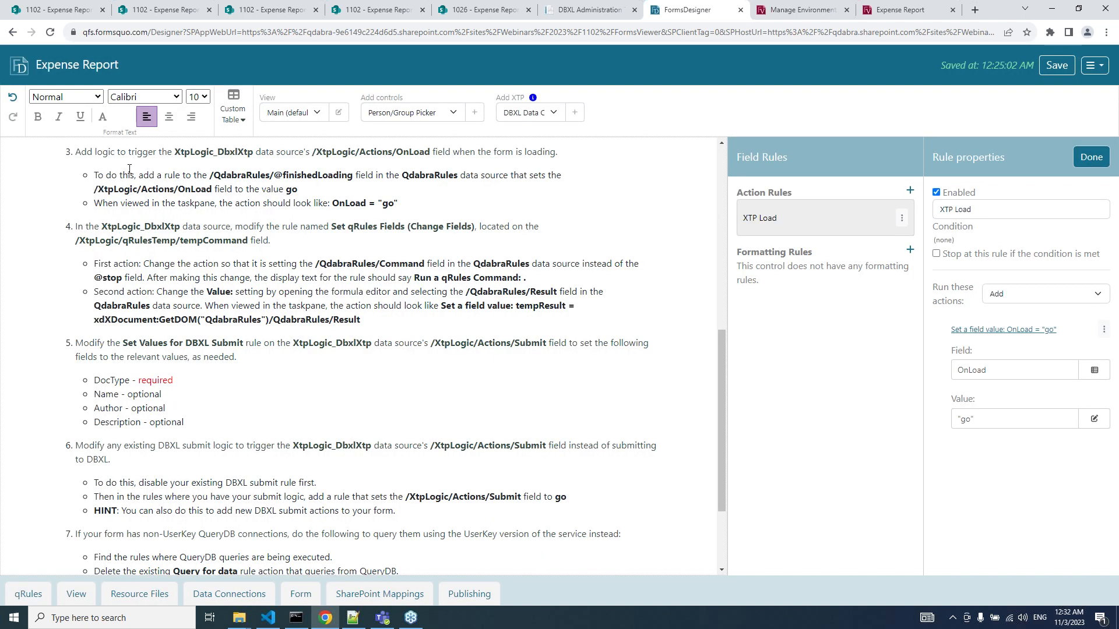
scroll(129, 170, "down", 2)
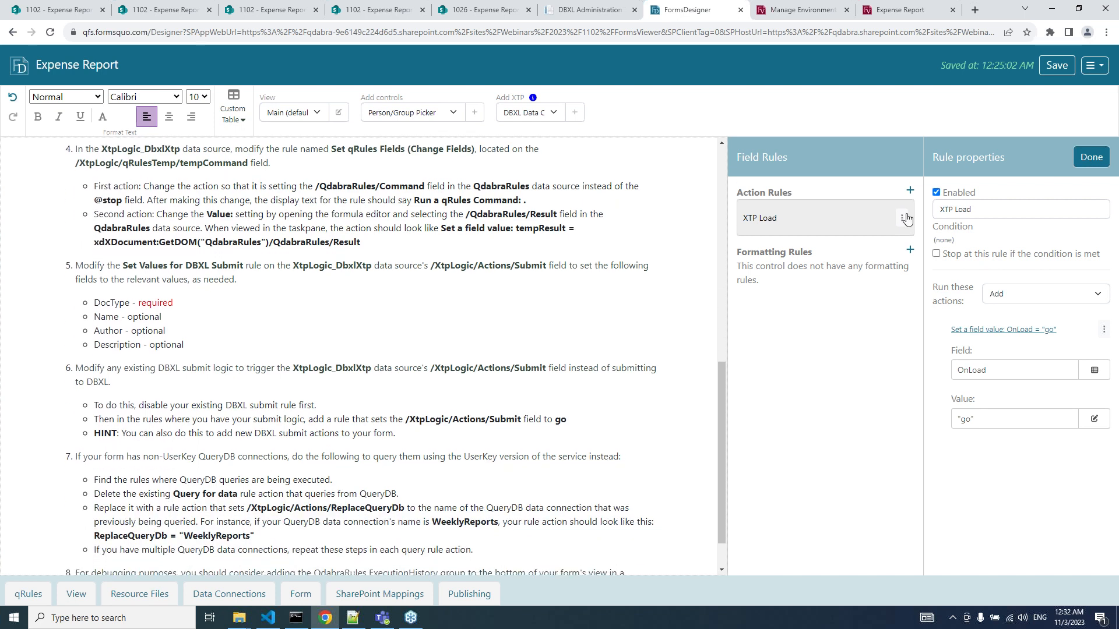
Finish XTP Load and open qRulesTemp/tempCommand's Set qRules Fields rule to retarget its first action.
left_click(1078, 166)
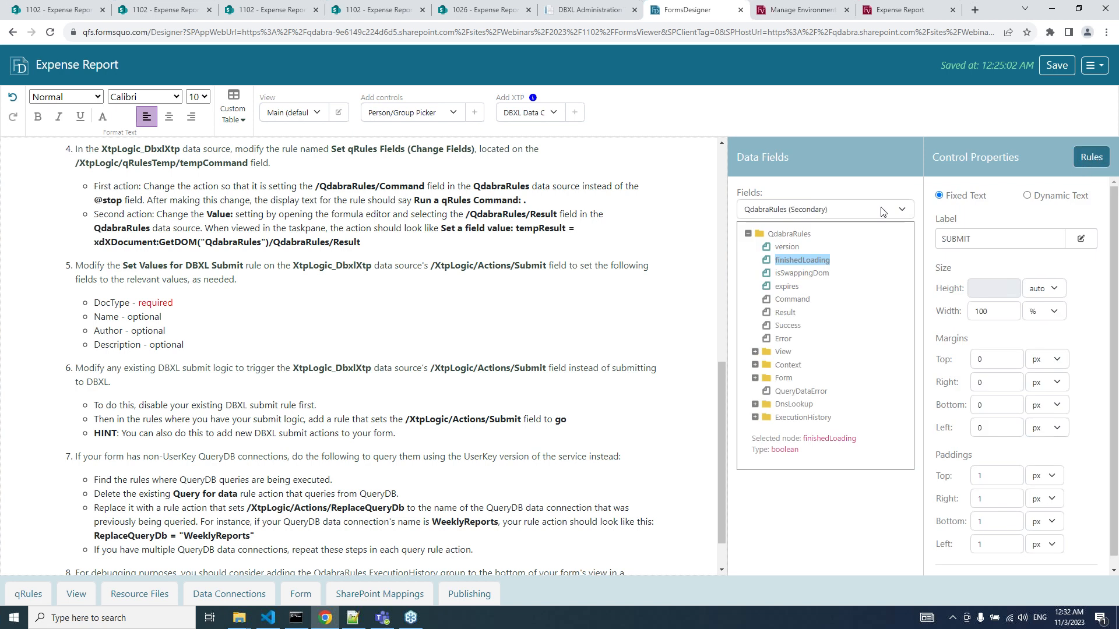
left_click(811, 211)
left_click(792, 278)
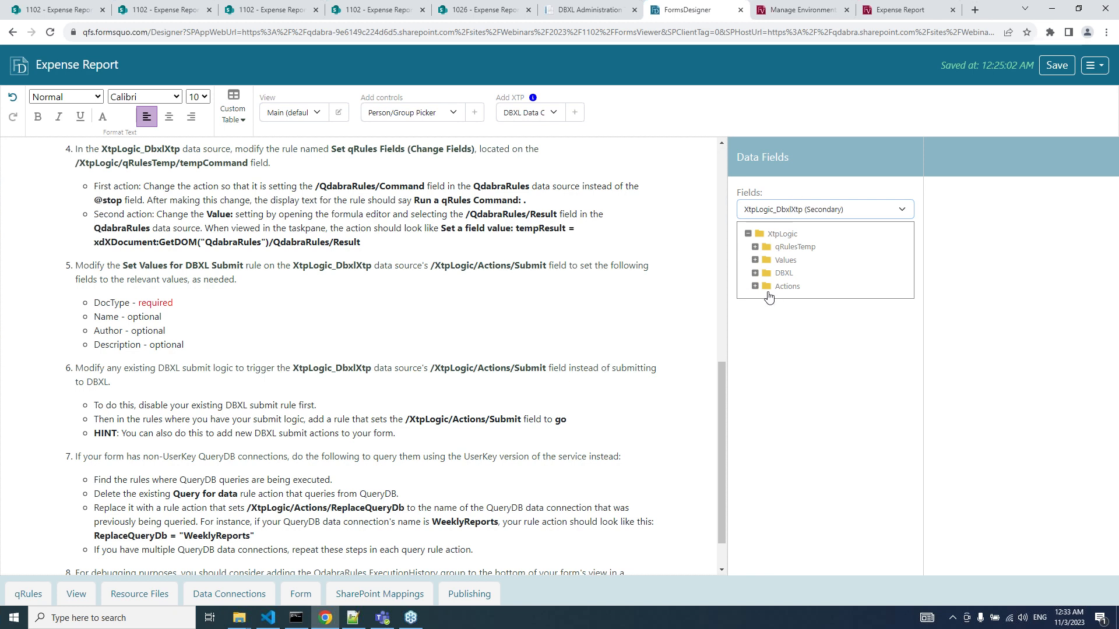
left_click(755, 247)
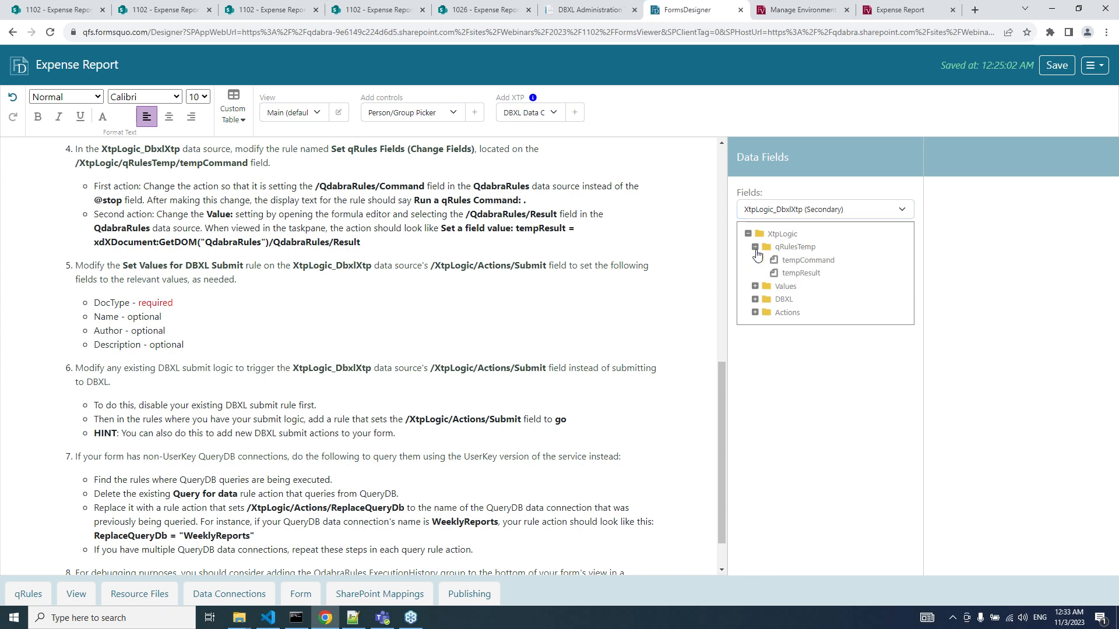
left_click(800, 263)
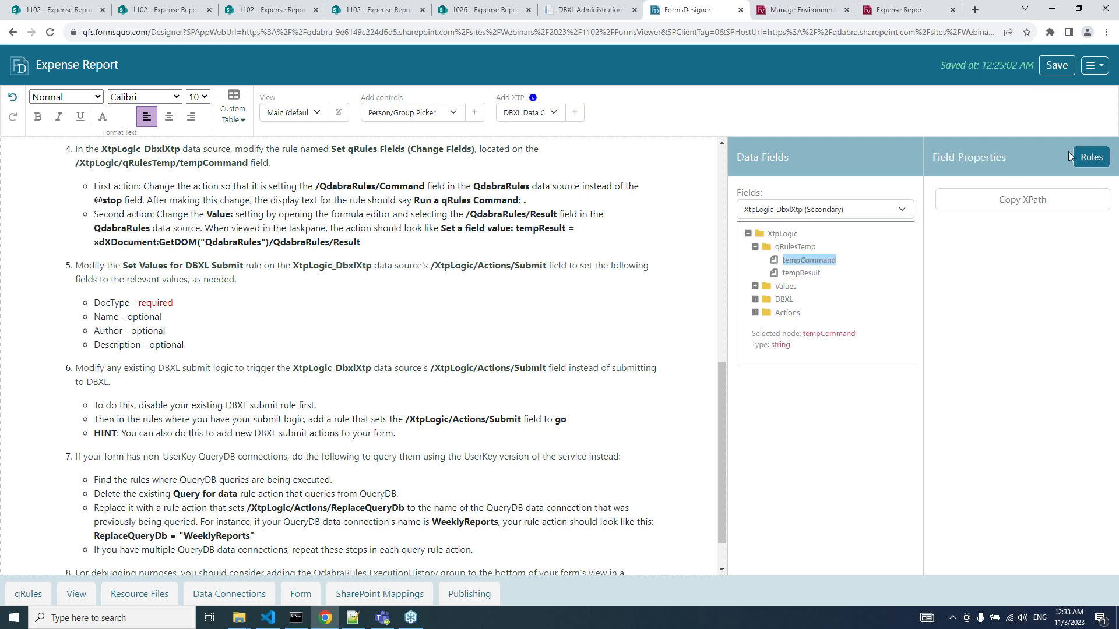
left_click(1085, 159)
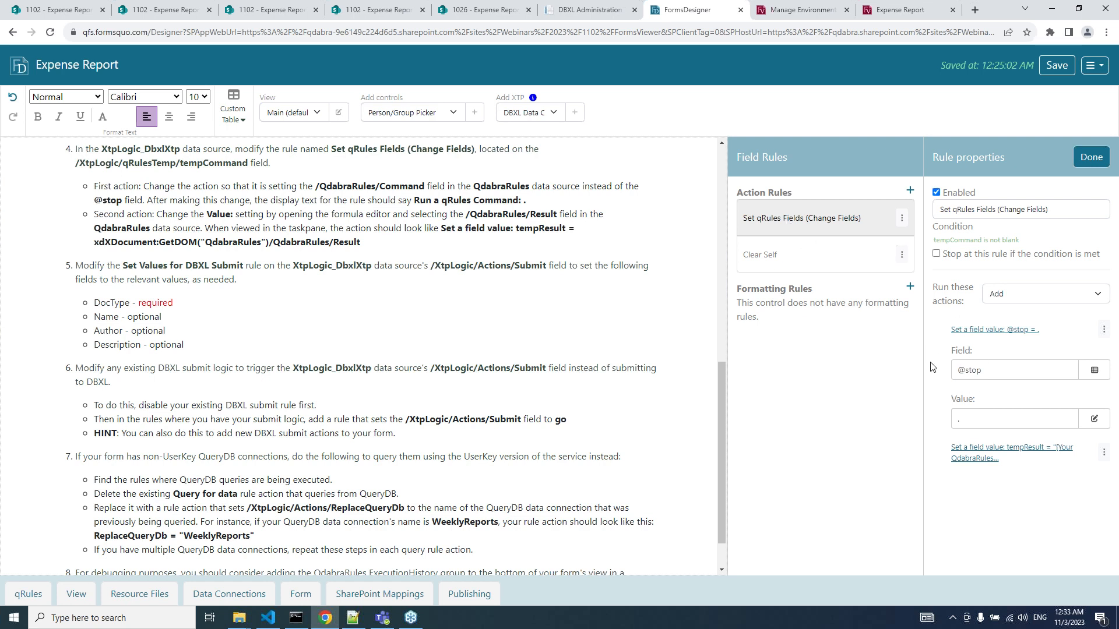
left_click(983, 371)
left_click(501, 138)
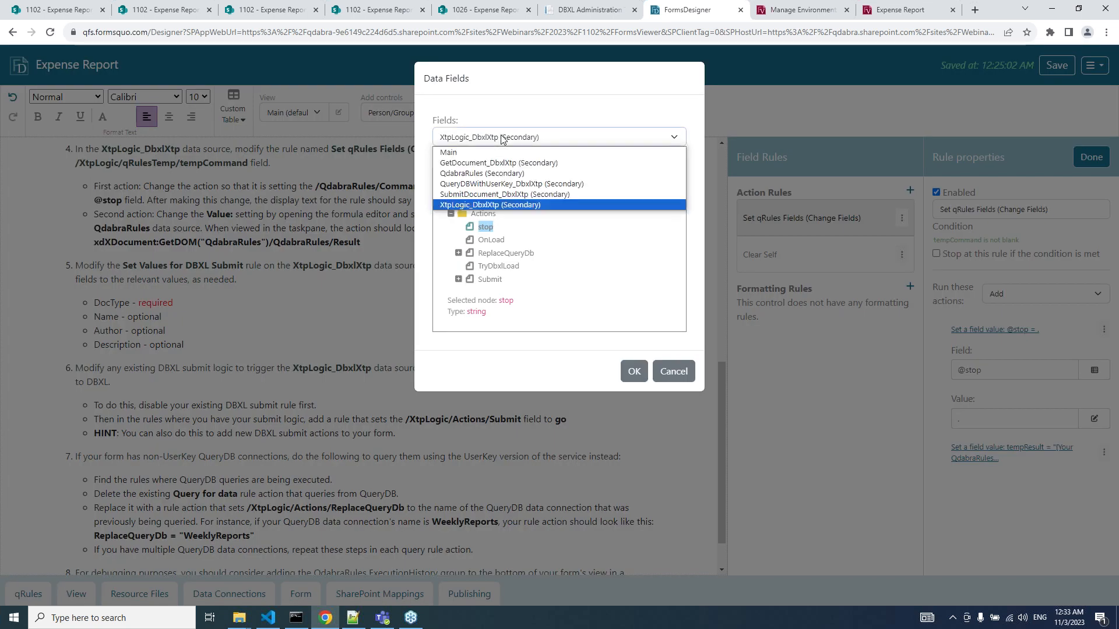
left_click(502, 174)
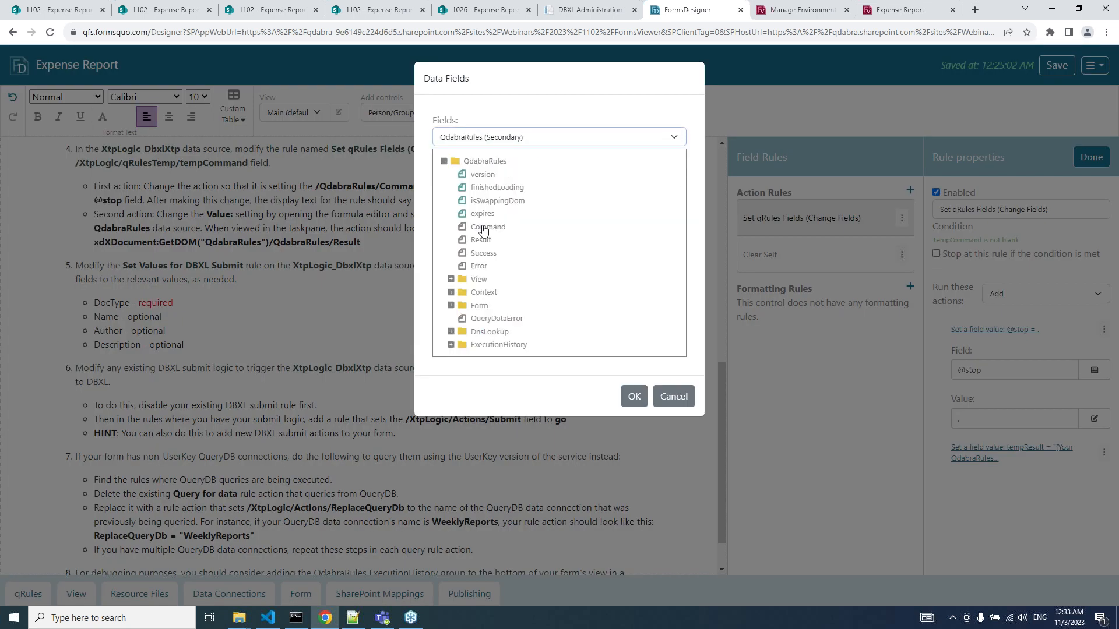
left_click(486, 227)
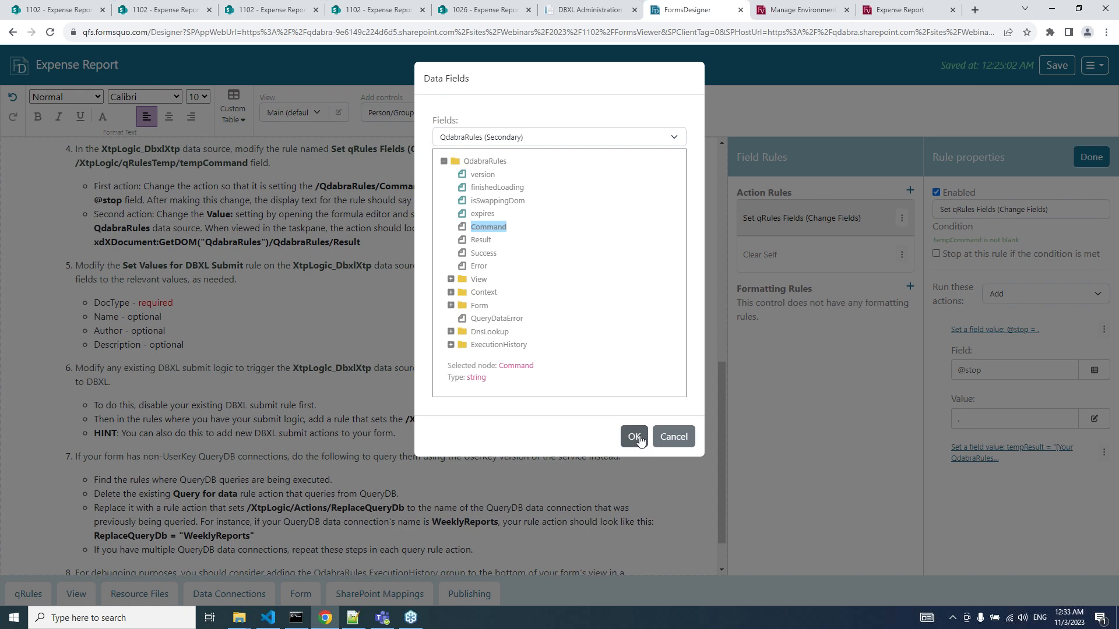
left_click(634, 438)
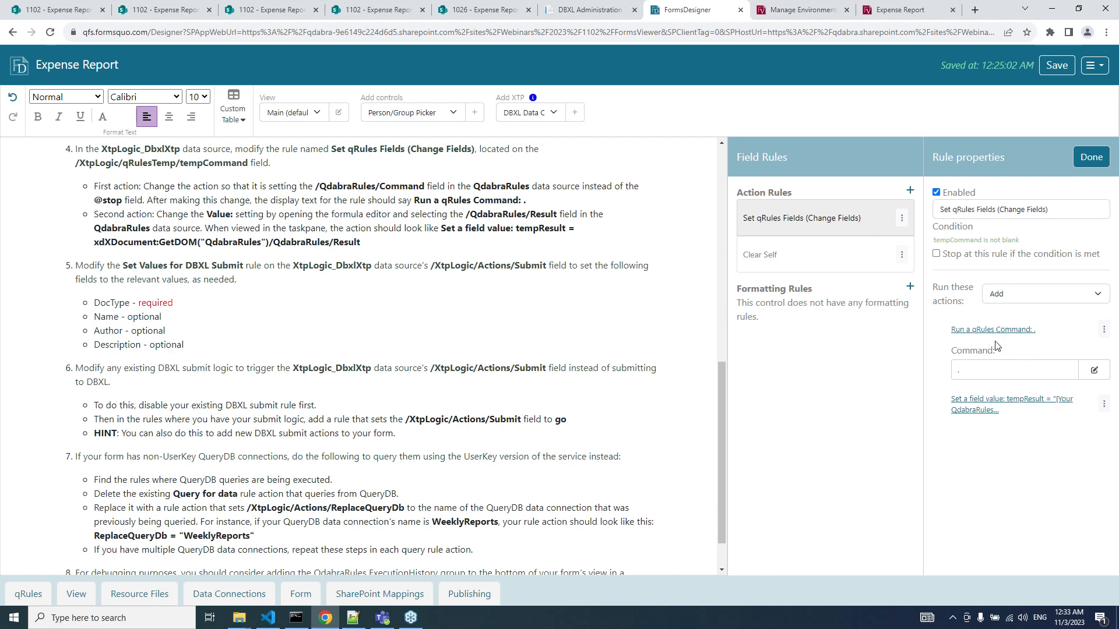
Set tempResult's value to xdXDocument:GetDOM("QdabraRules")/QdabraRules/Result.
left_click(982, 407)
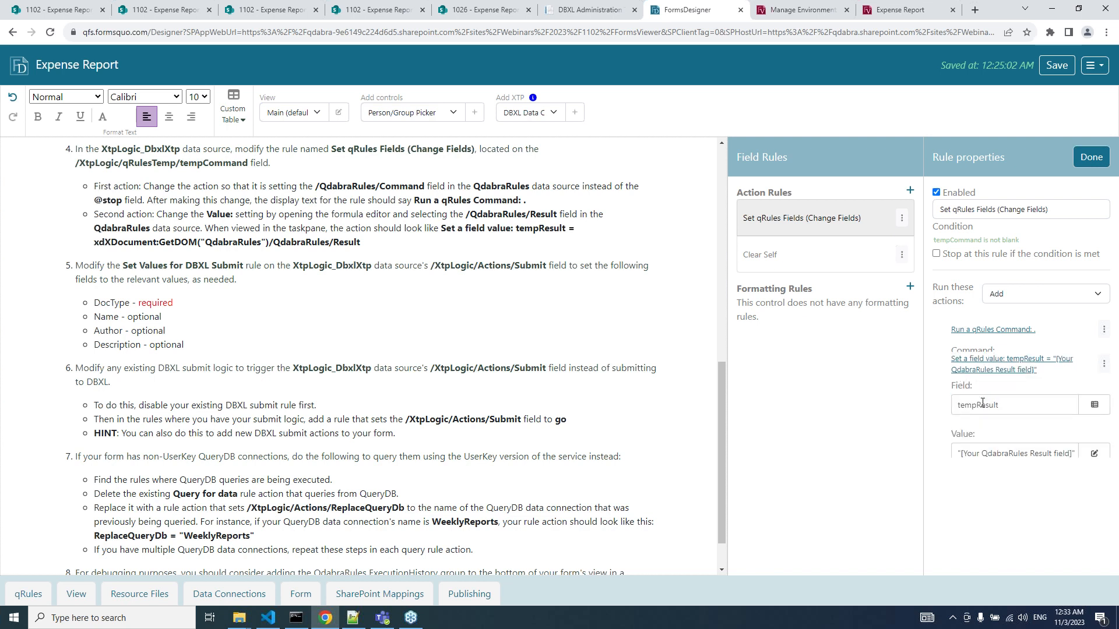
left_click(997, 448)
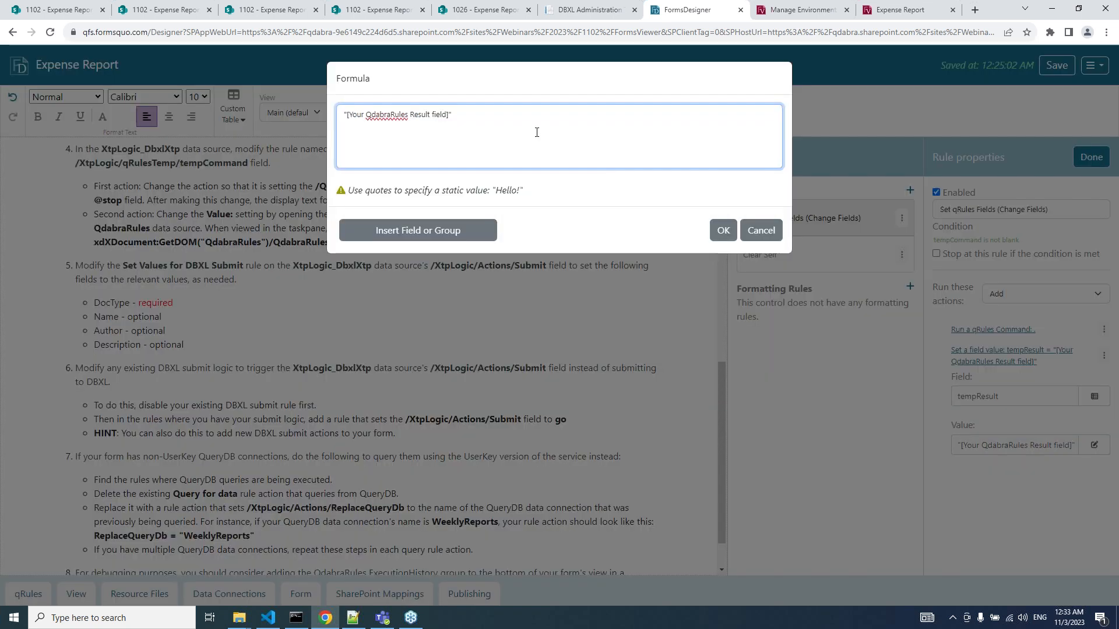
left_click(759, 228)
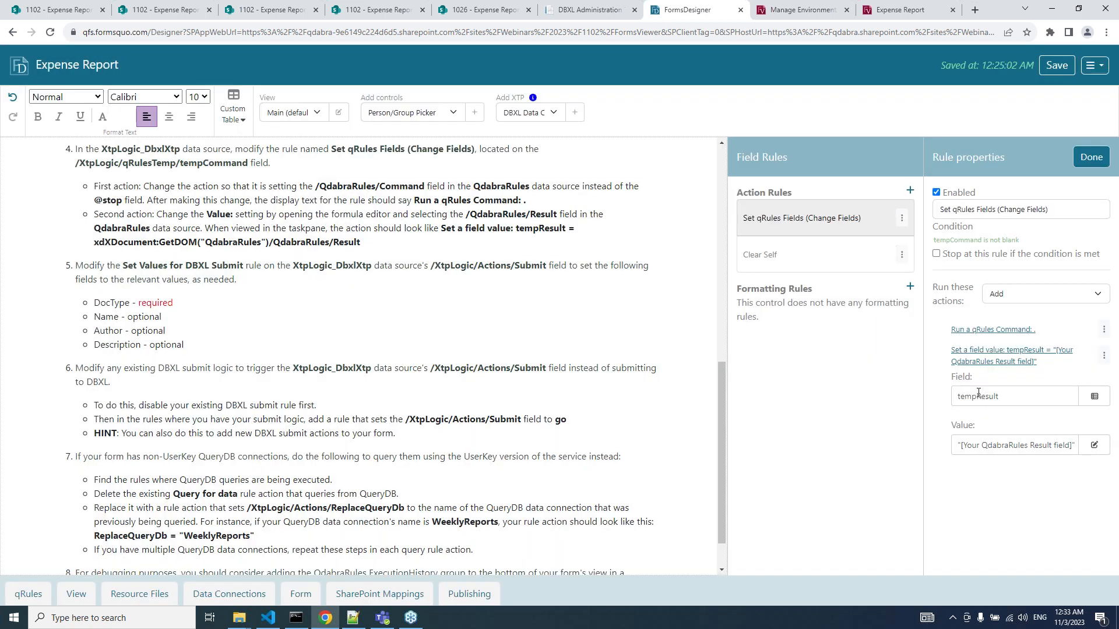
left_click(988, 452)
key("BackSpace")
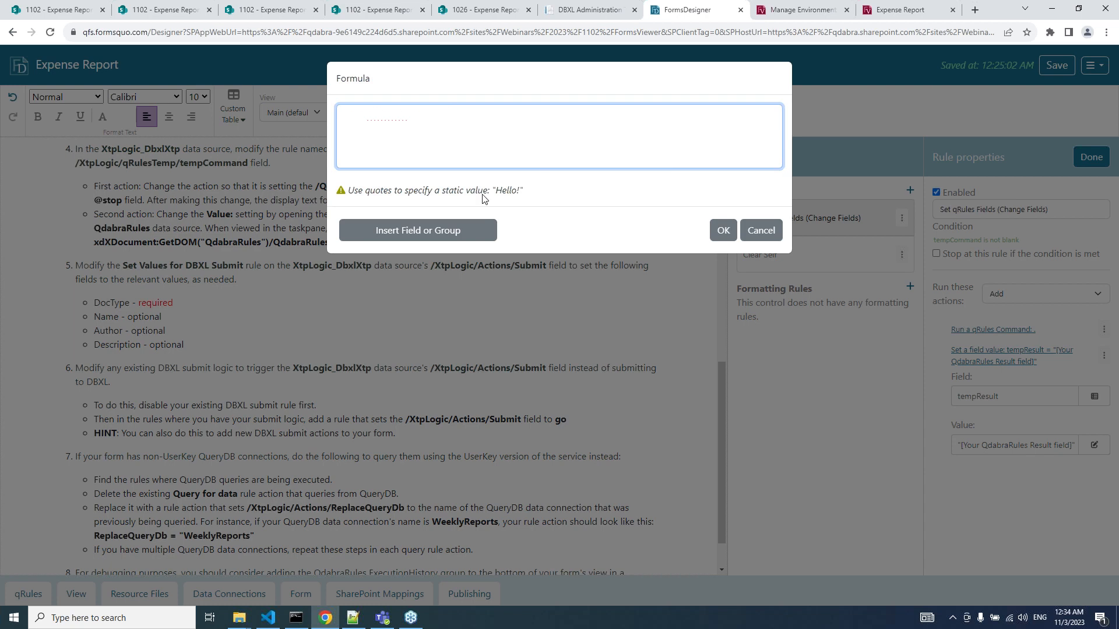
left_click(455, 223)
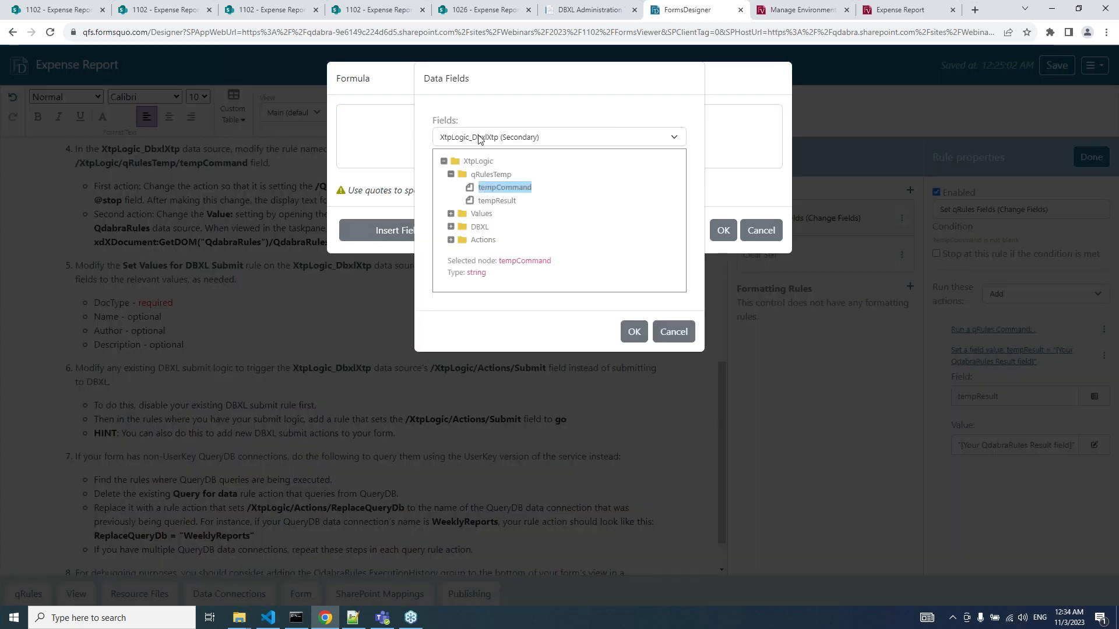
left_click(478, 136)
key("q")
key("Return")
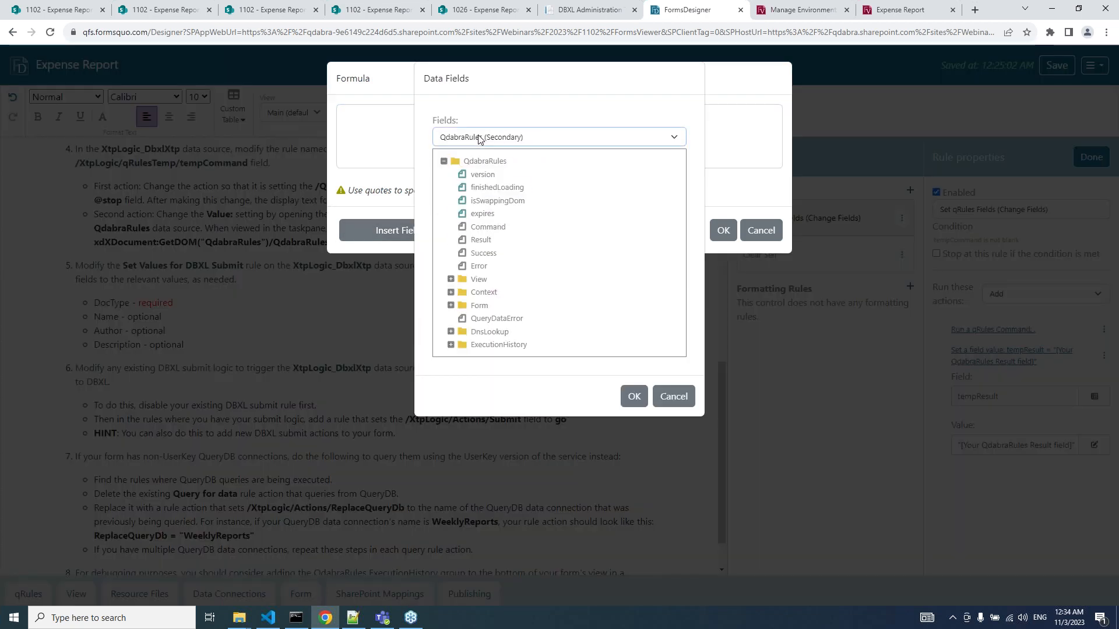
left_click(475, 240)
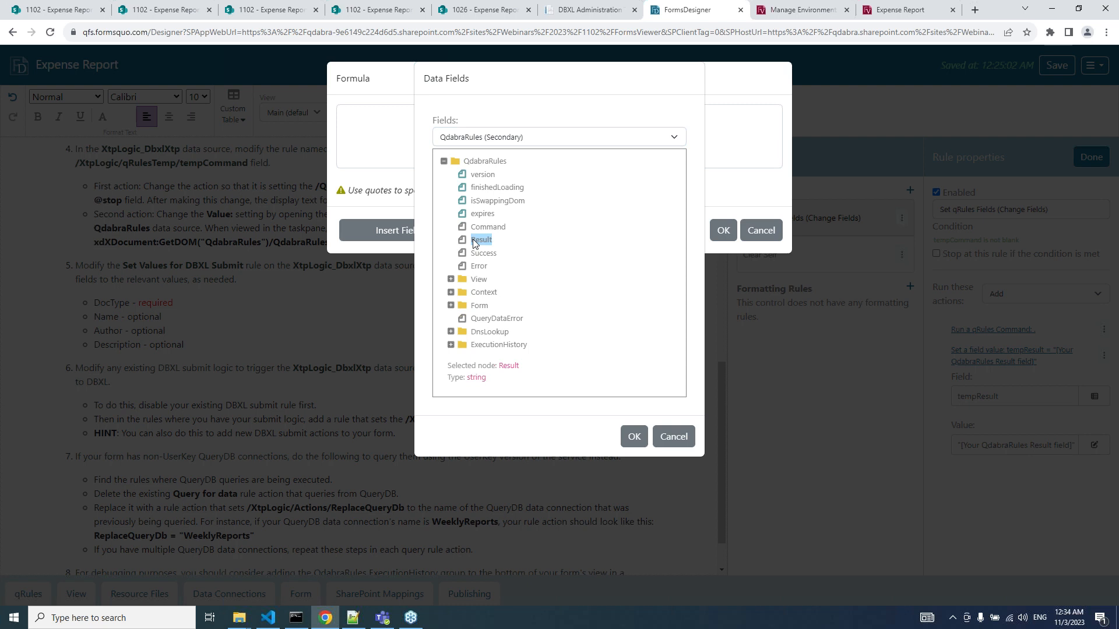
left_click(633, 437)
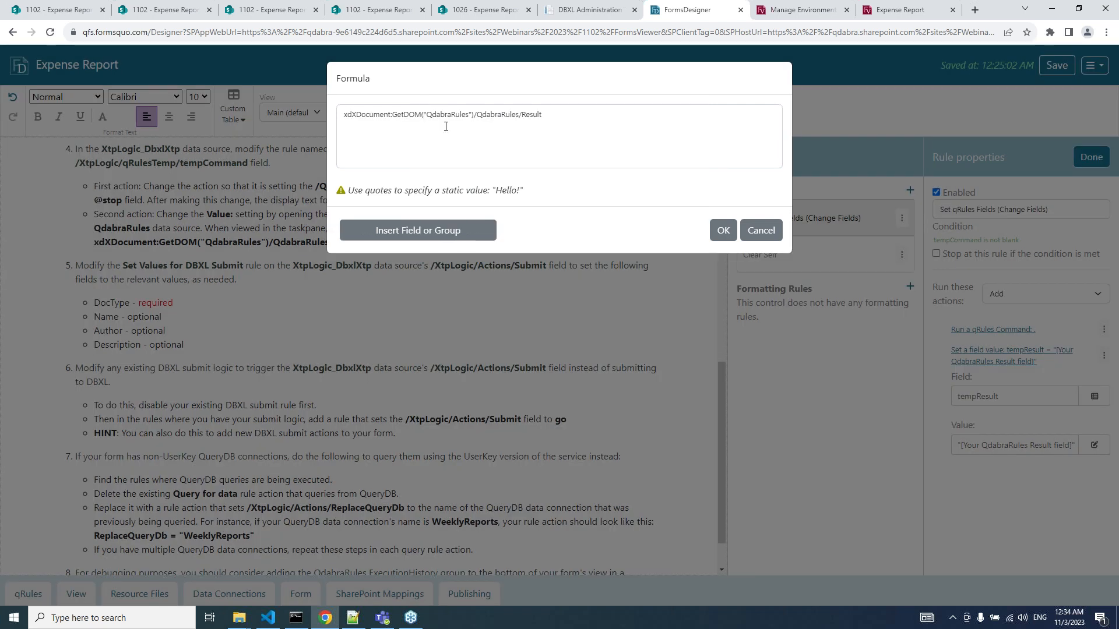
left_click(722, 230)
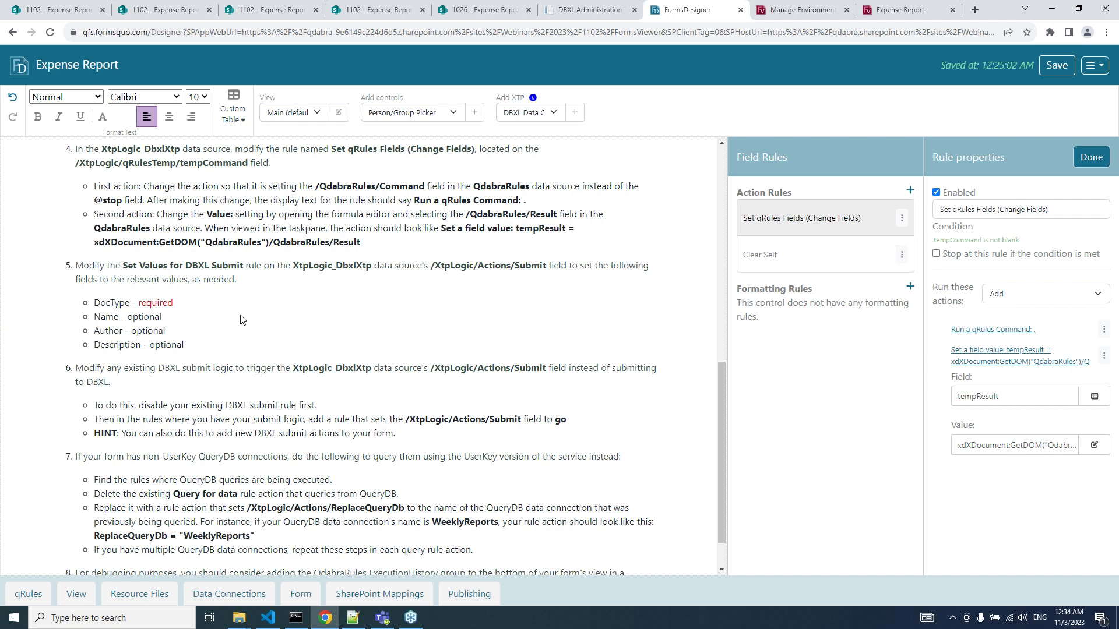
Open the Set Values for DBXL Submit rule on the Actions/Submit field.
scroll(243, 320, "down", 2)
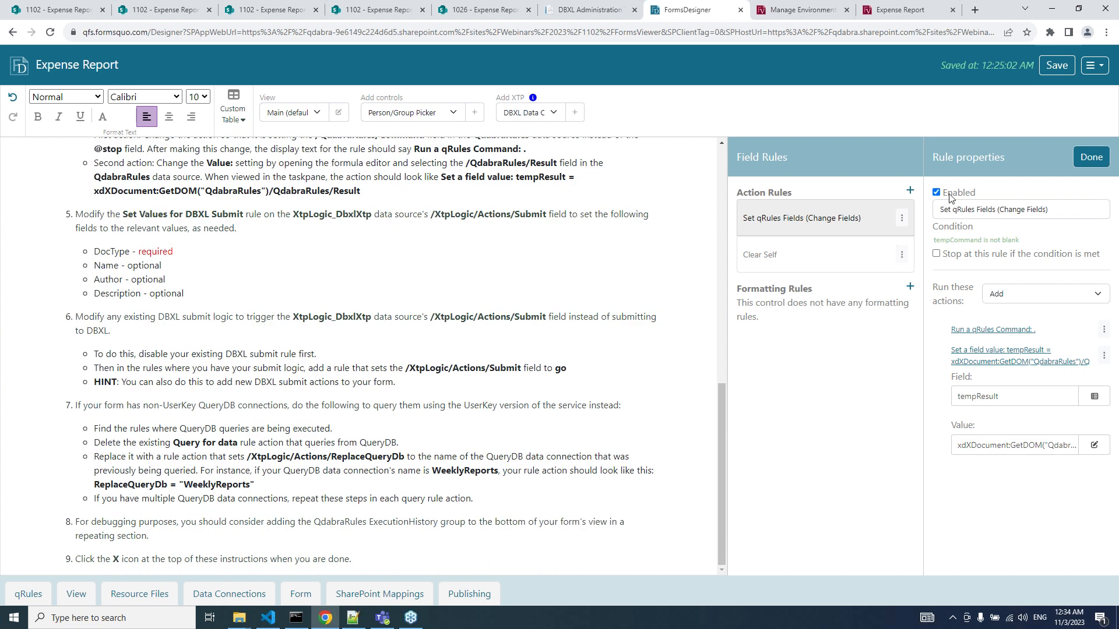
left_click(1090, 158)
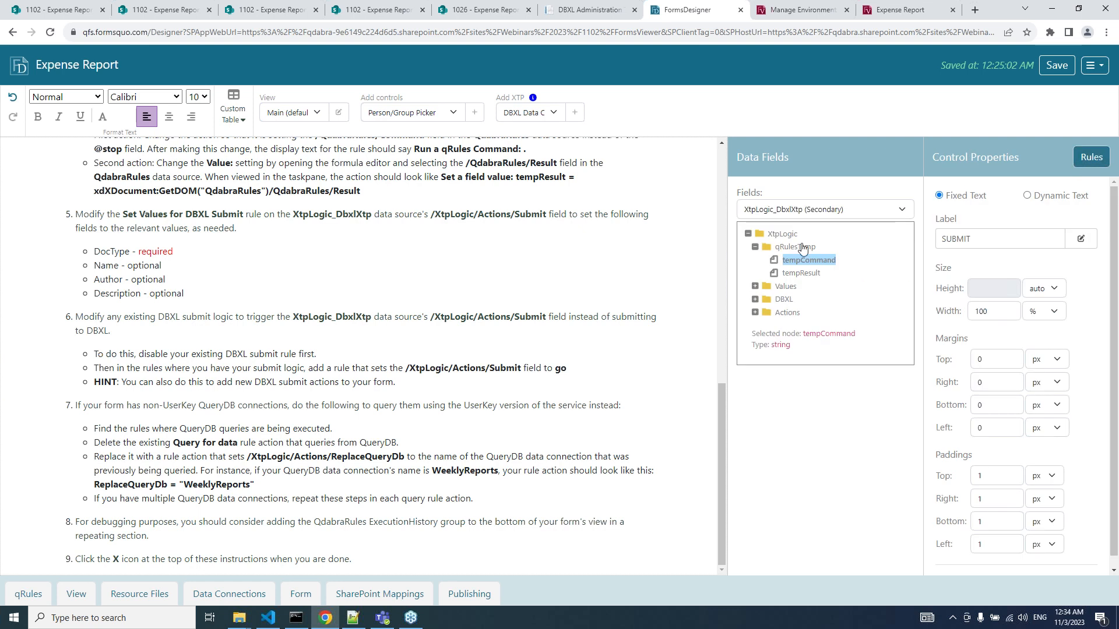
left_click(755, 313)
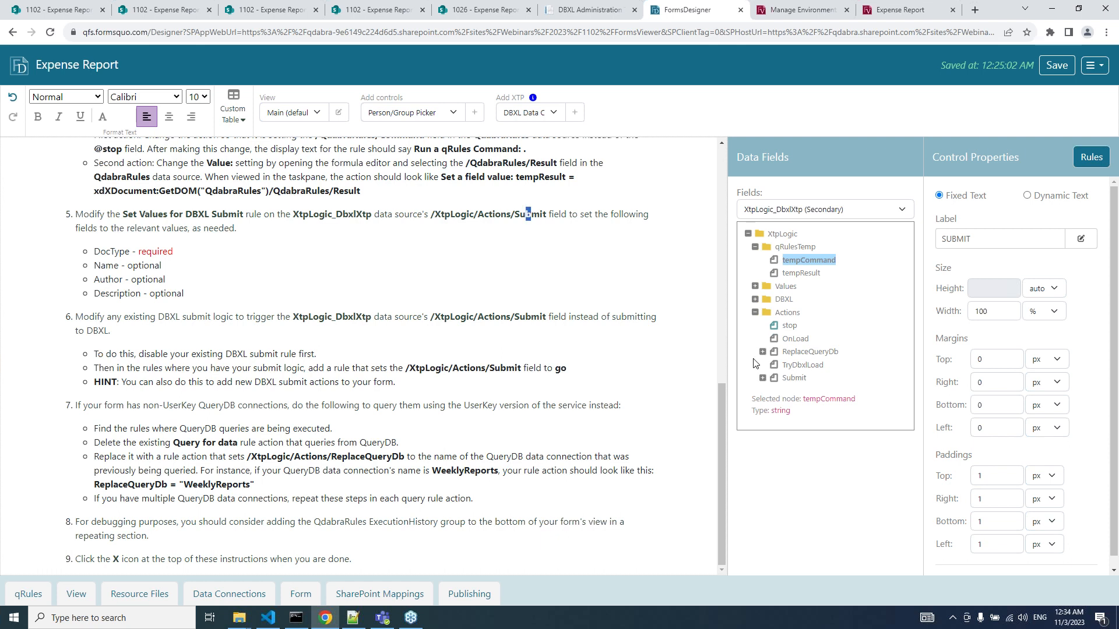
left_click(793, 378)
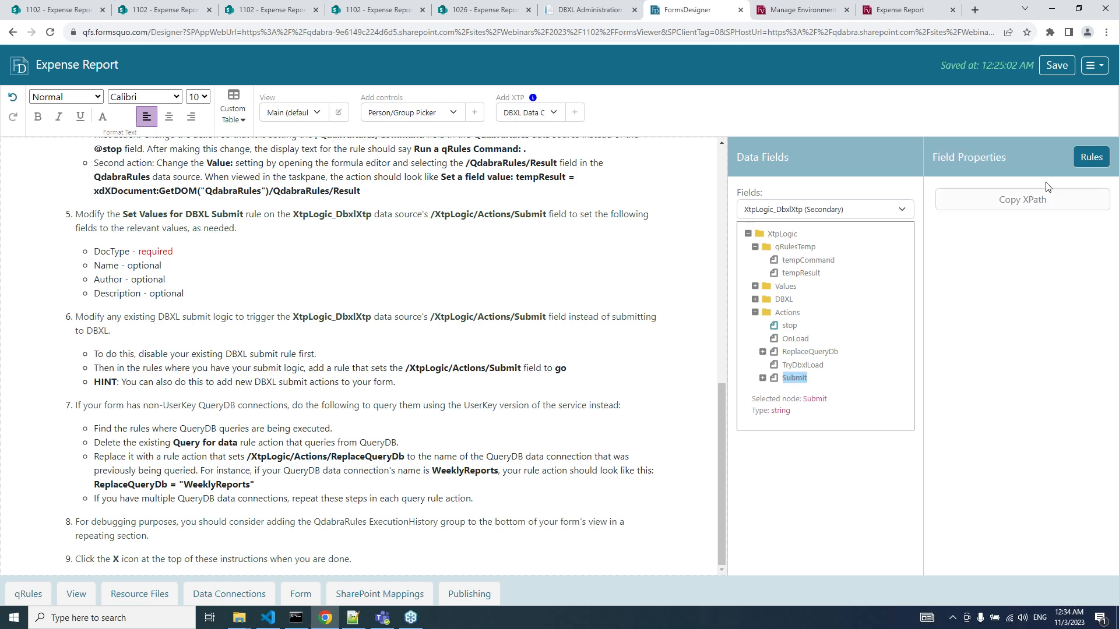
left_click(1090, 158)
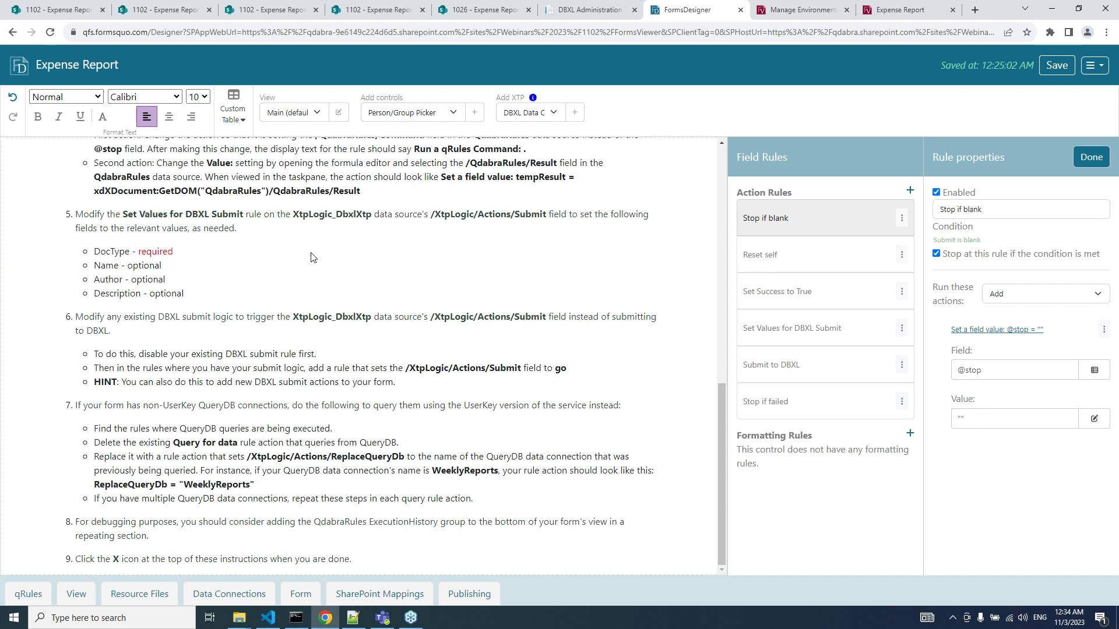
left_click(799, 337)
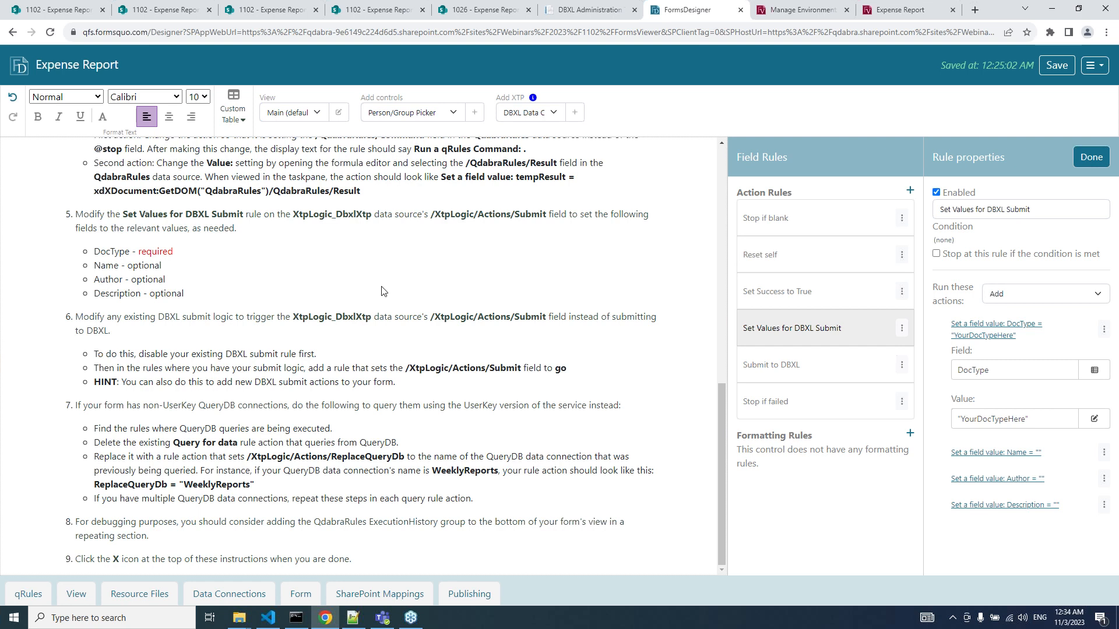
Copy the DocType name ExpenseReport20231102 from DBXL Administration.
left_click(577, 11)
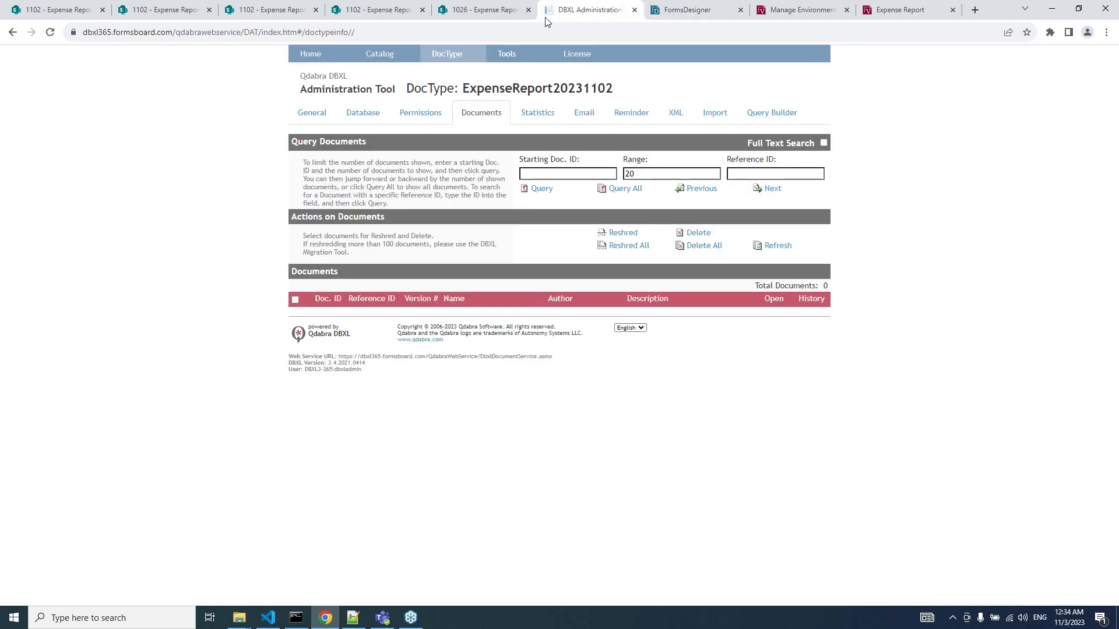
double_click(492, 88)
key("ctrl+c")
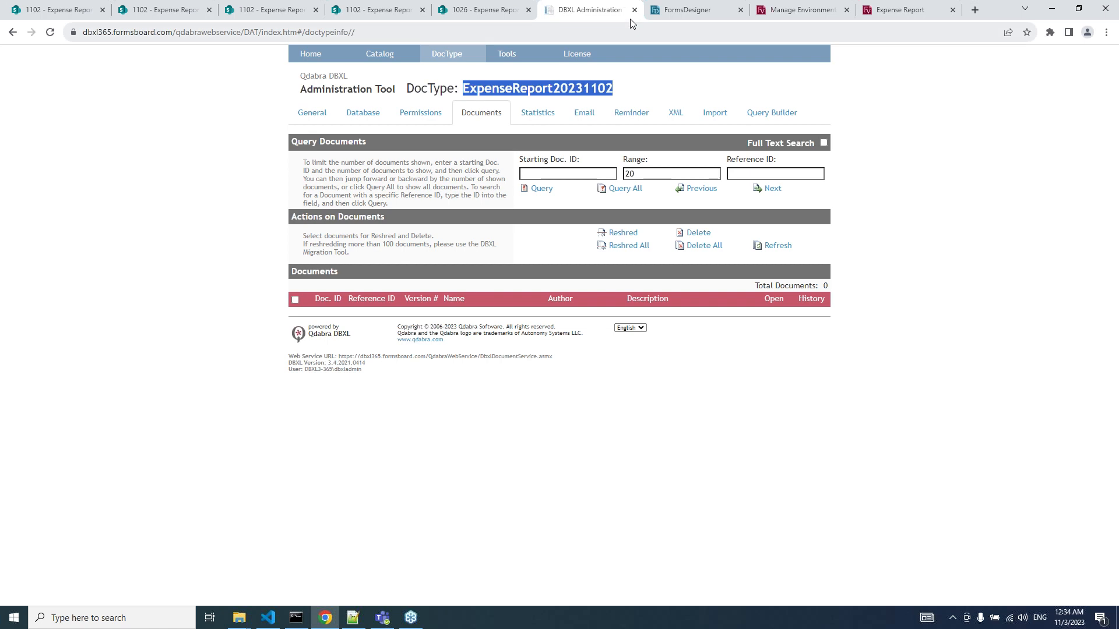
left_click(670, 10)
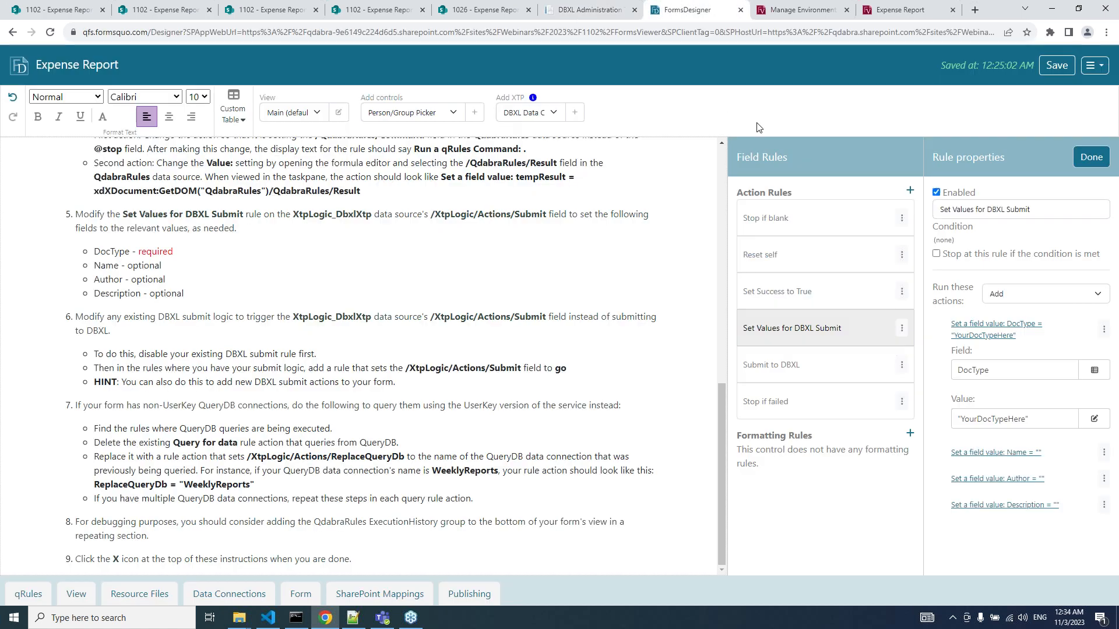
Replace the DocType value placeholder YourDocTypeHere with "ExpenseReport20231102".
left_click(991, 420)
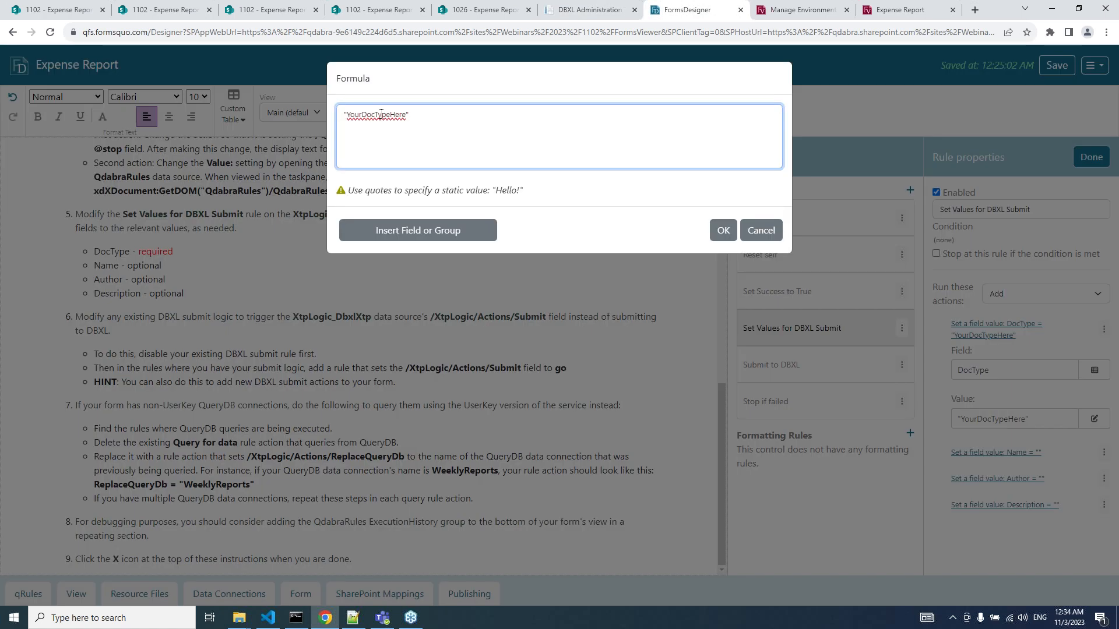
double_click(382, 114)
key("ctrl+v")
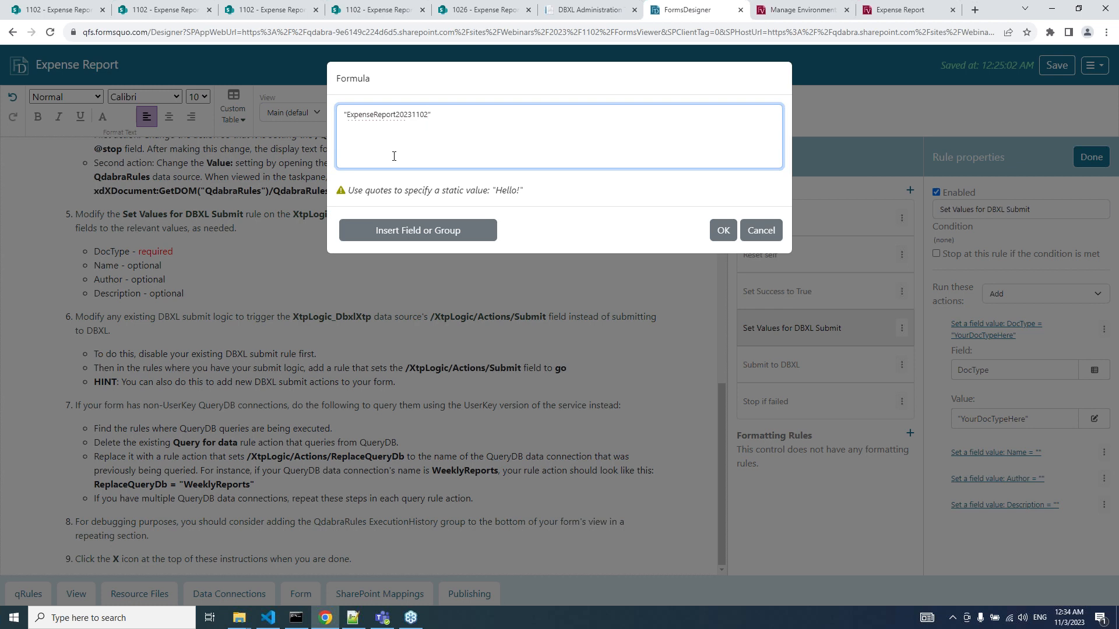
key("shift+Left")
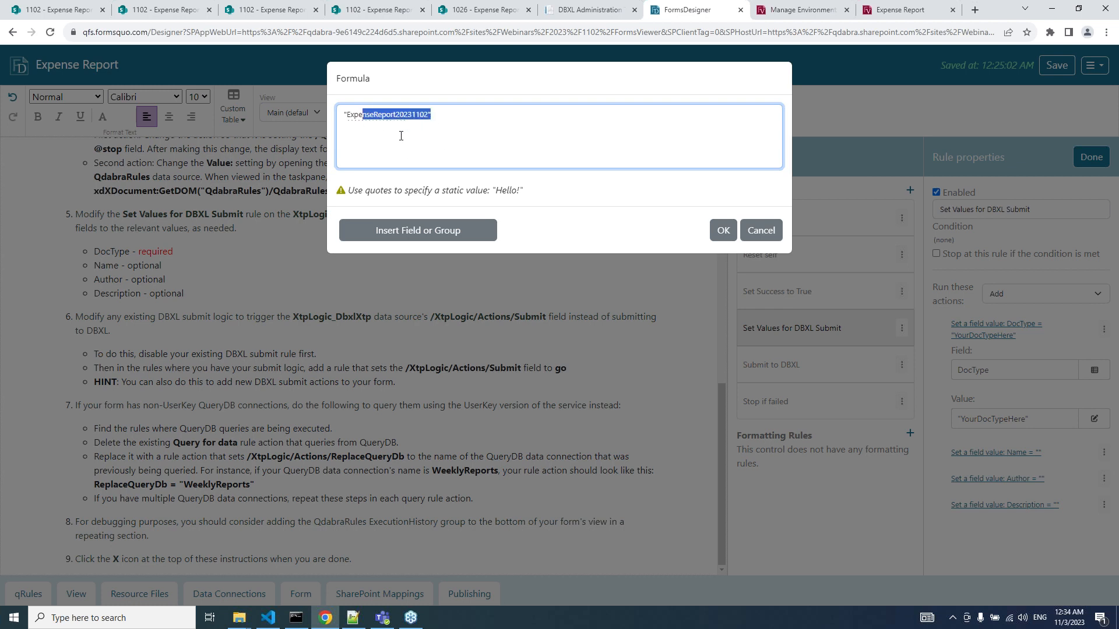
left_click(501, 162)
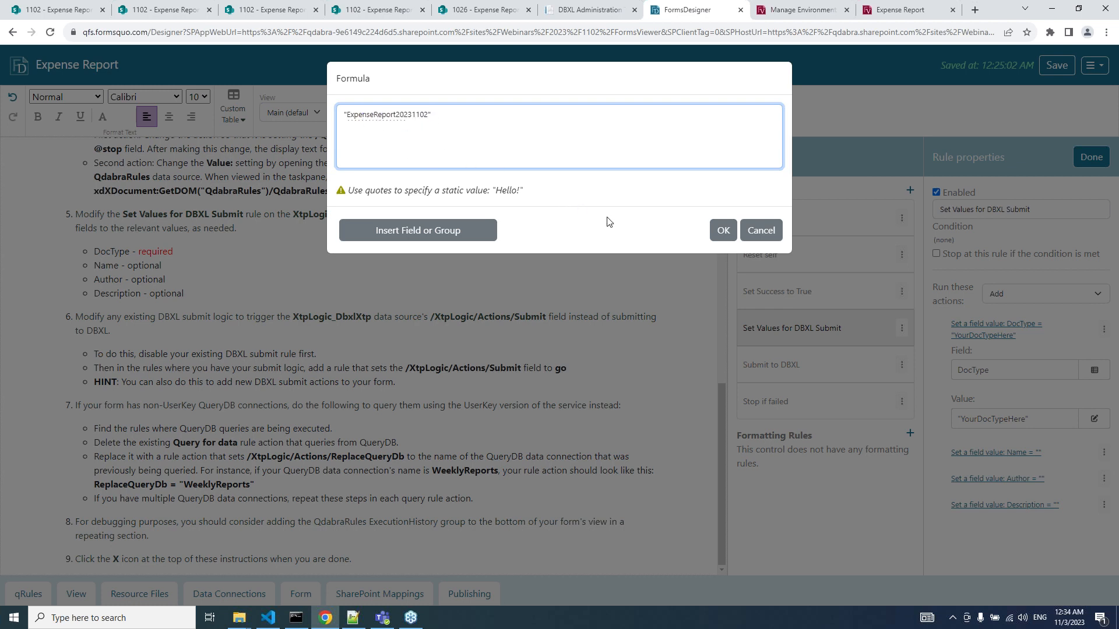
left_click(721, 231)
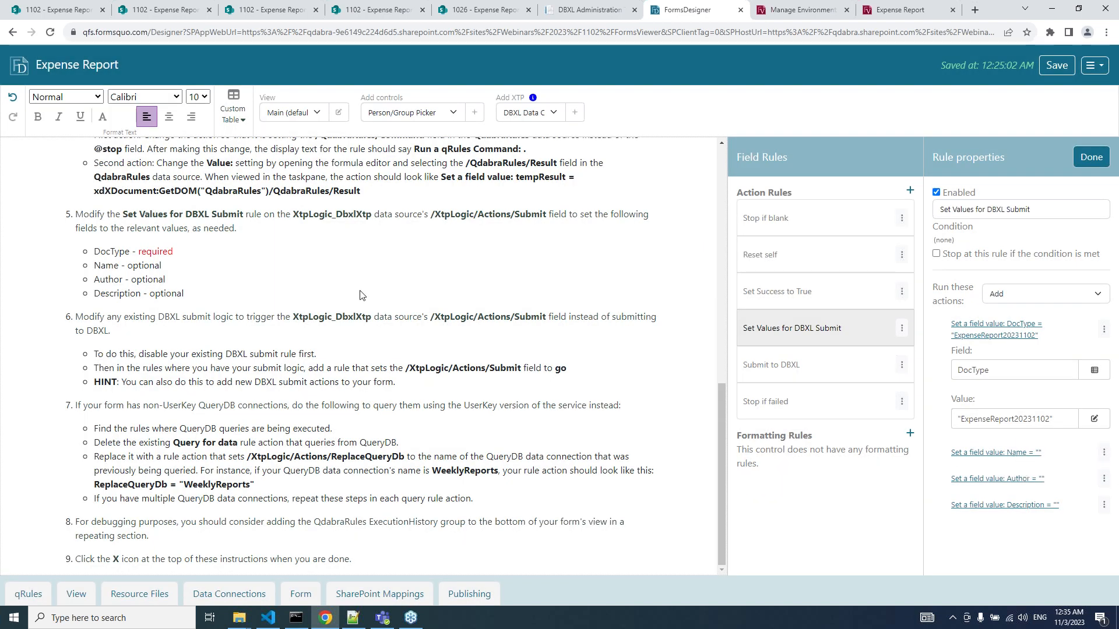
Set the Name action's value to the Main data's ExpenseDetails/Employee/Name field.
left_click(1014, 454)
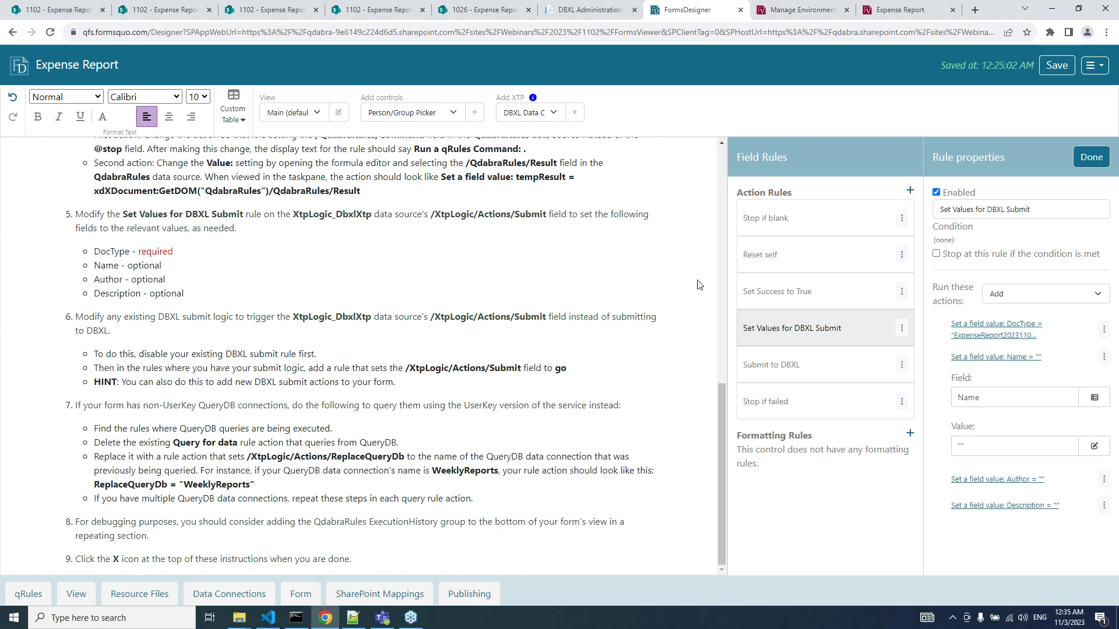
left_click(1043, 448)
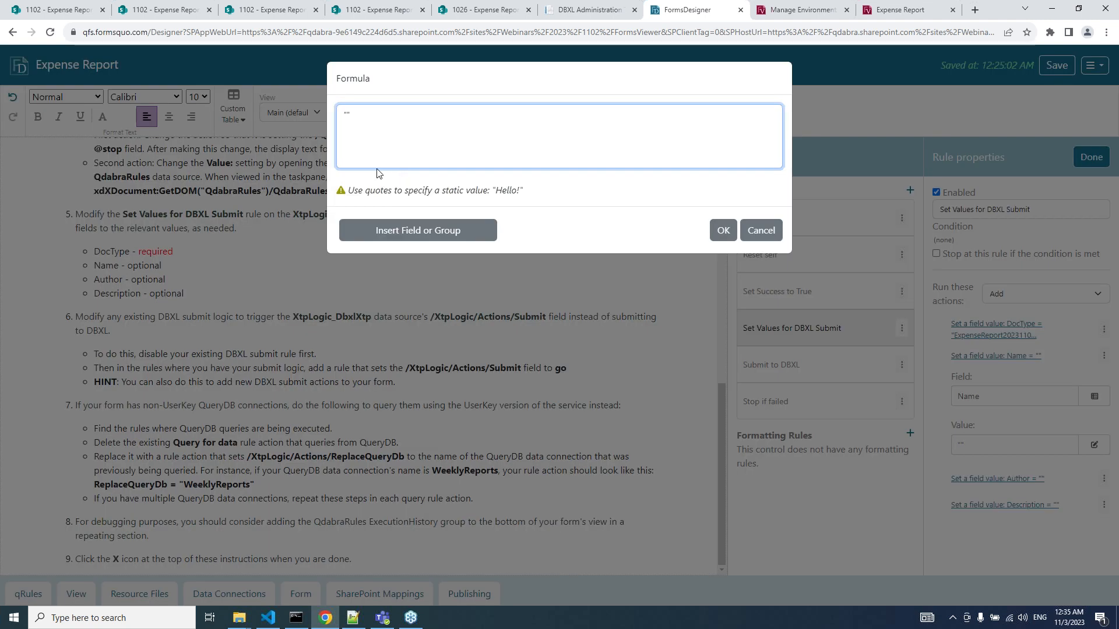
key("BackSpace")
left_click(403, 224)
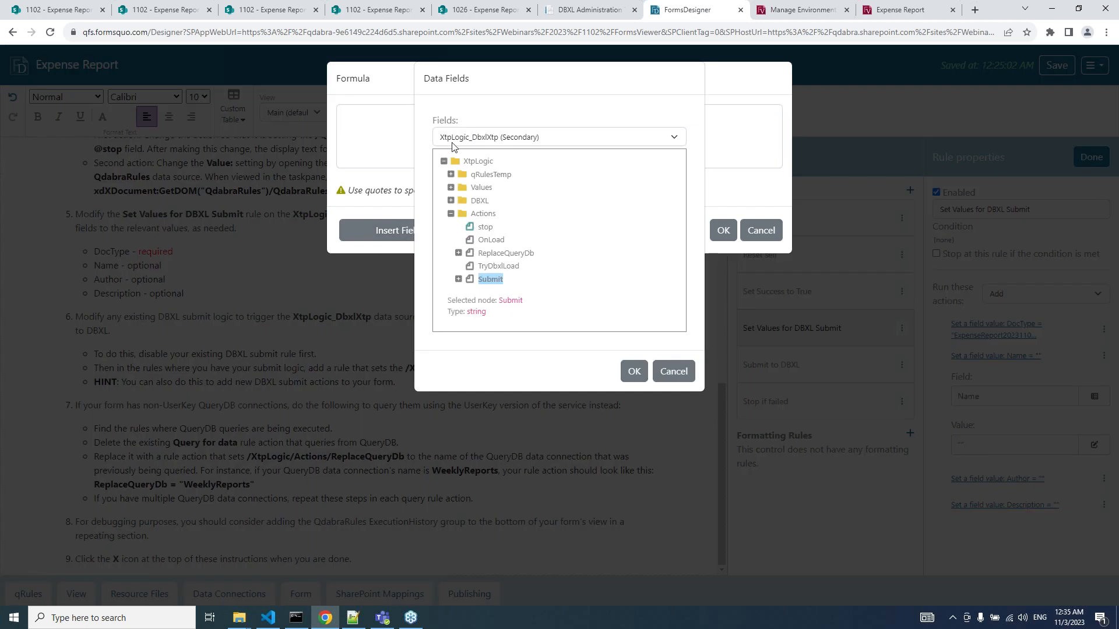
left_click(452, 137)
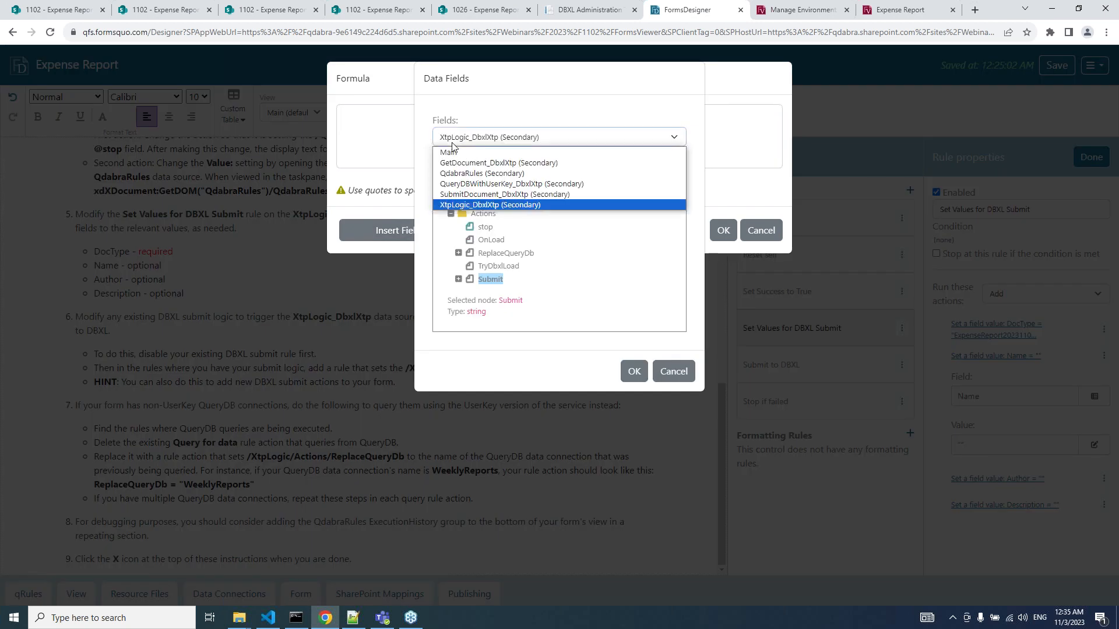
left_click(452, 151)
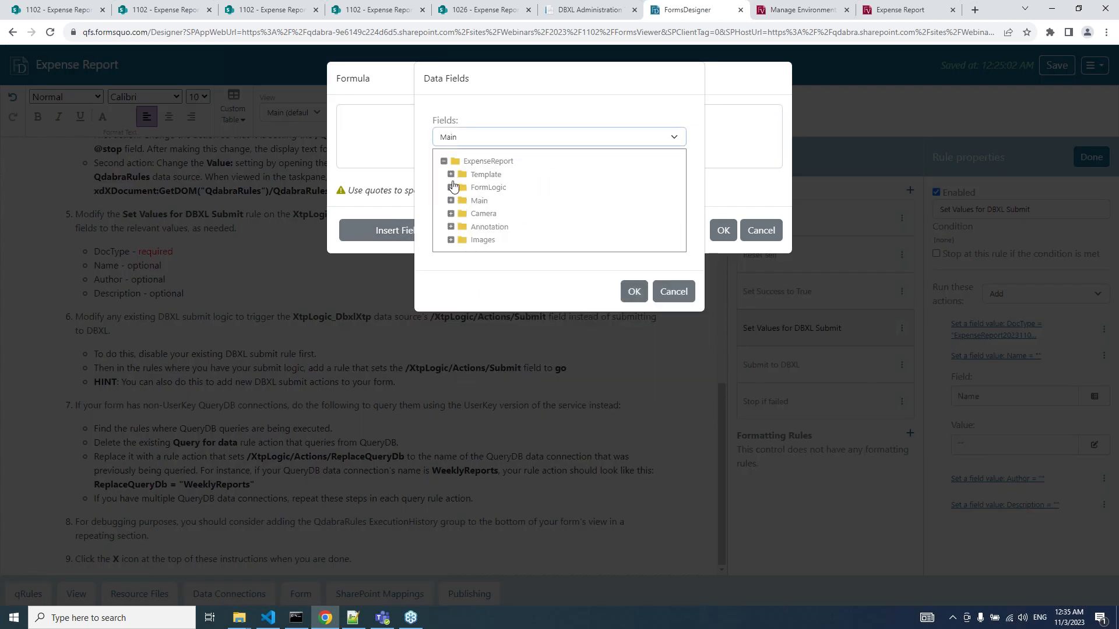
left_click(450, 200)
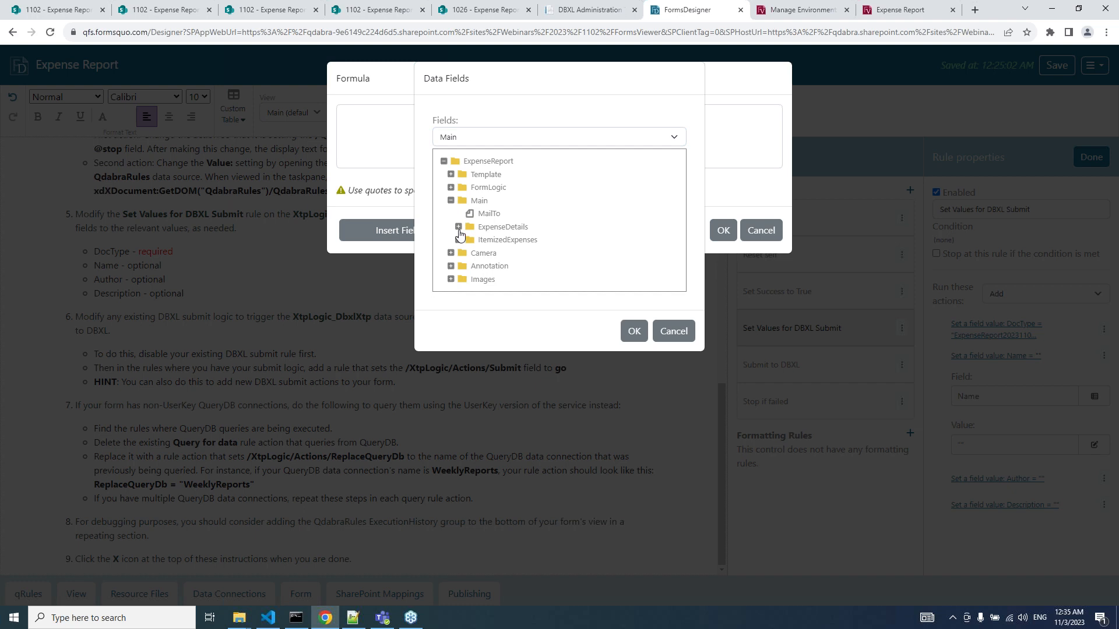
left_click(459, 226)
left_click(466, 240)
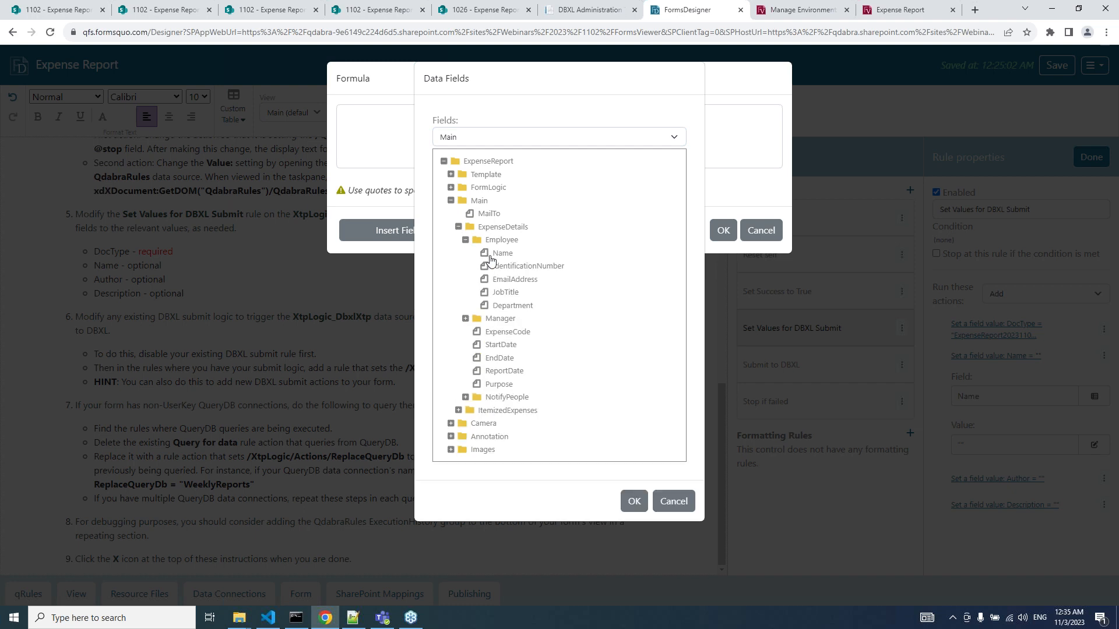
left_click(495, 255)
left_click(633, 541)
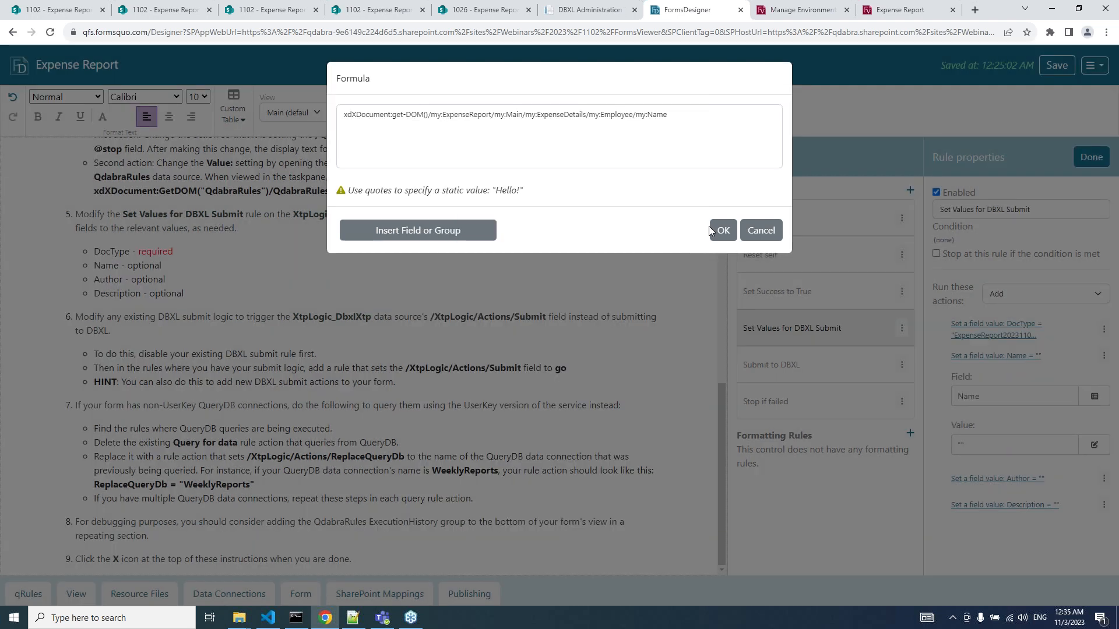
left_click(719, 226)
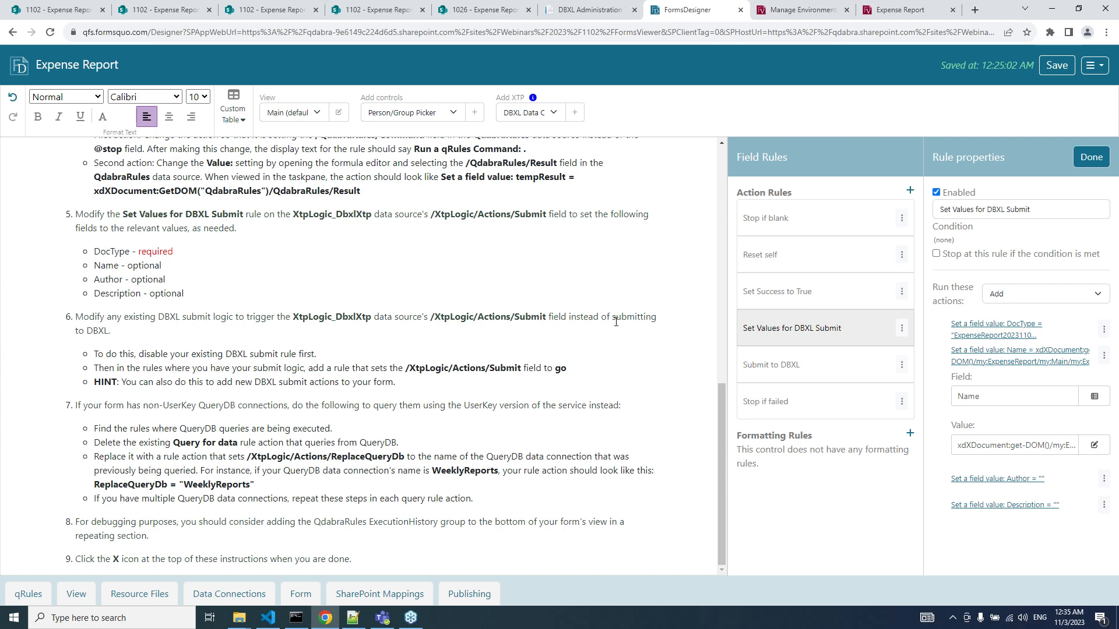
Close the DBXL XTP instructions and bring back the Submit field's rules.
left_click(1079, 158)
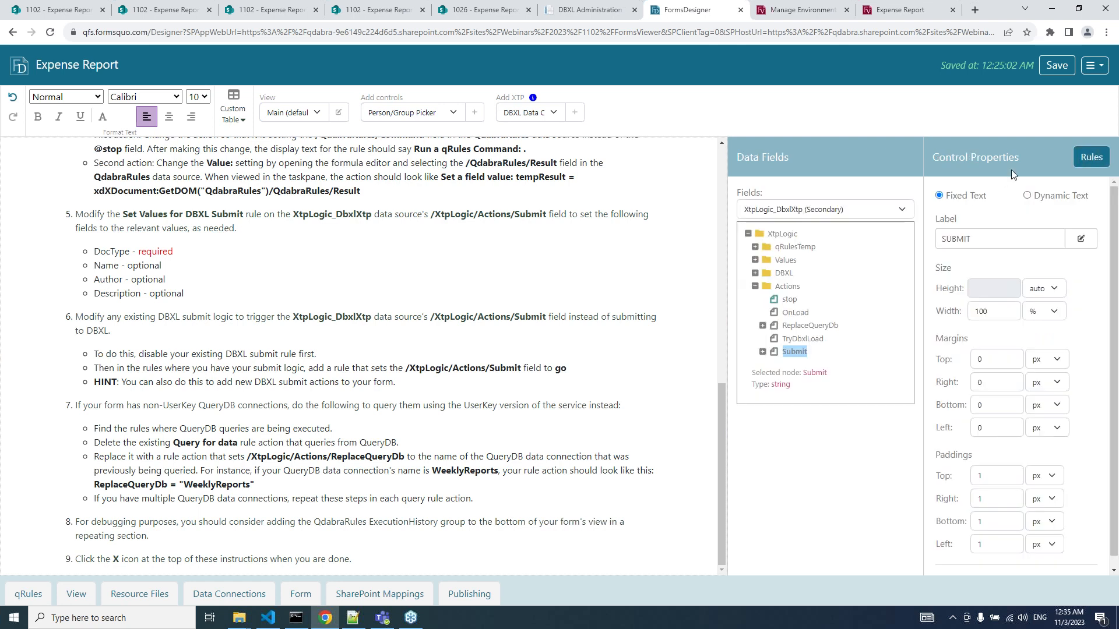
scroll(592, 169, "up", 20)
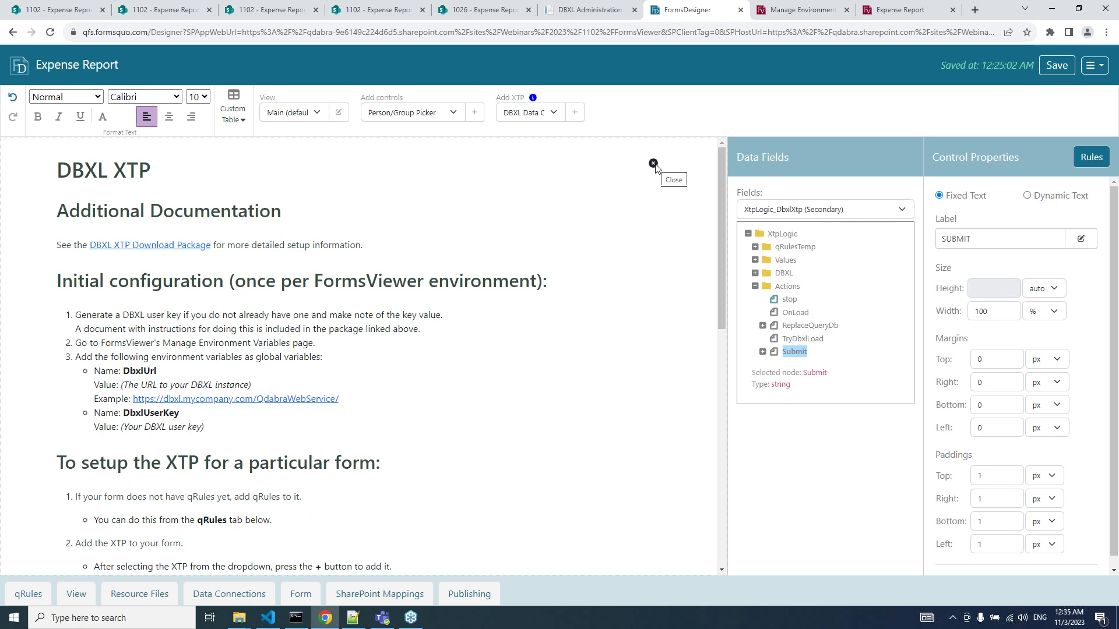
left_click(653, 164)
scroll(590, 228, "down", 20)
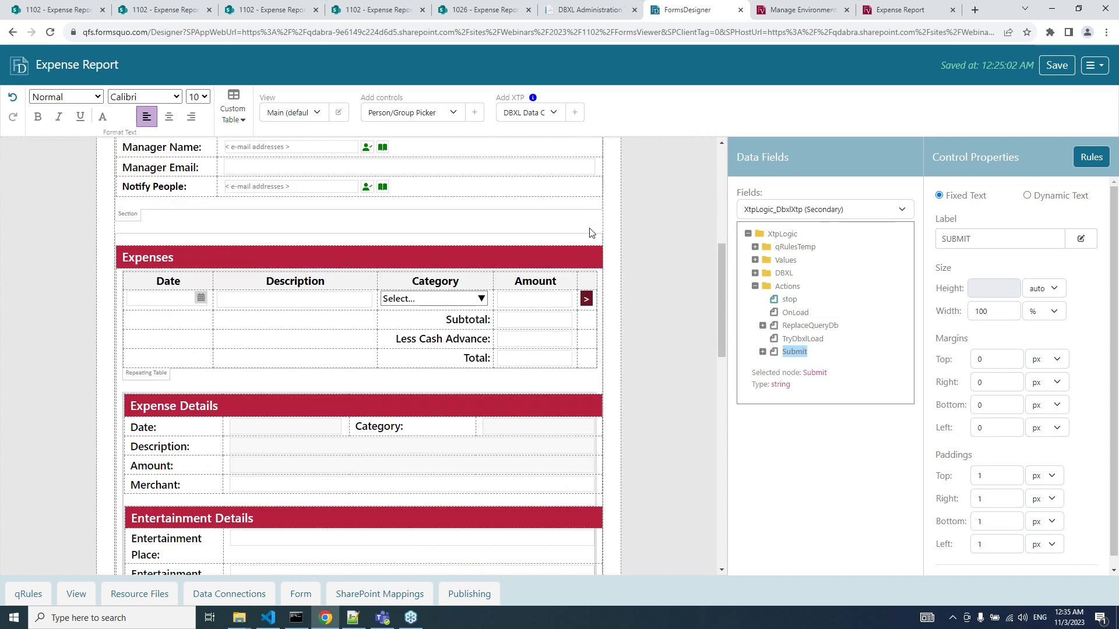
scroll(477, 299, "down", 3)
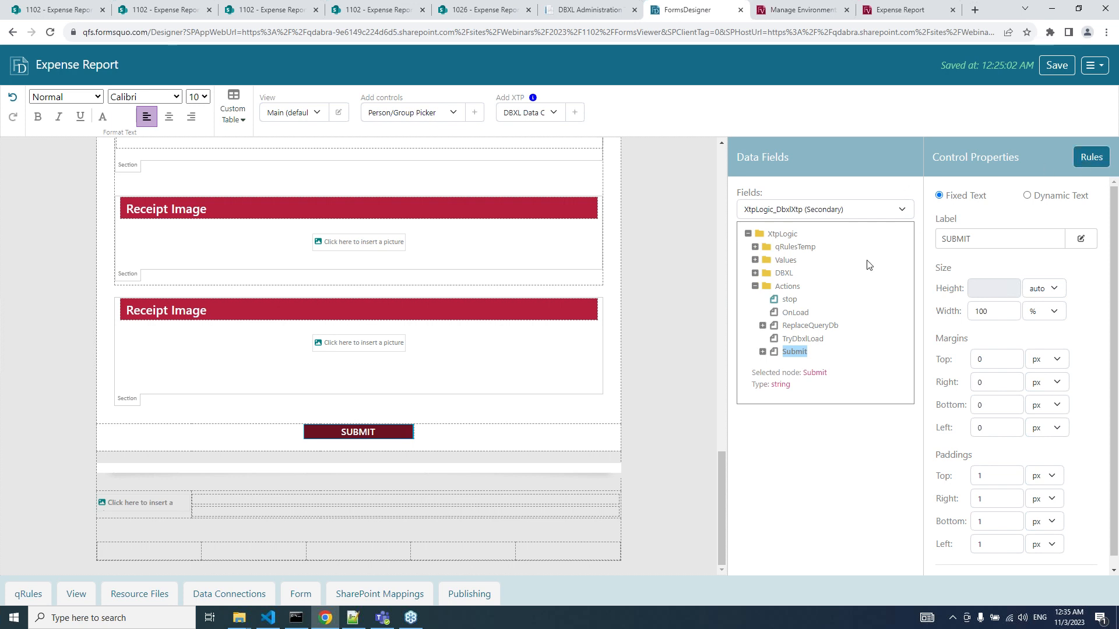
left_click(1090, 157)
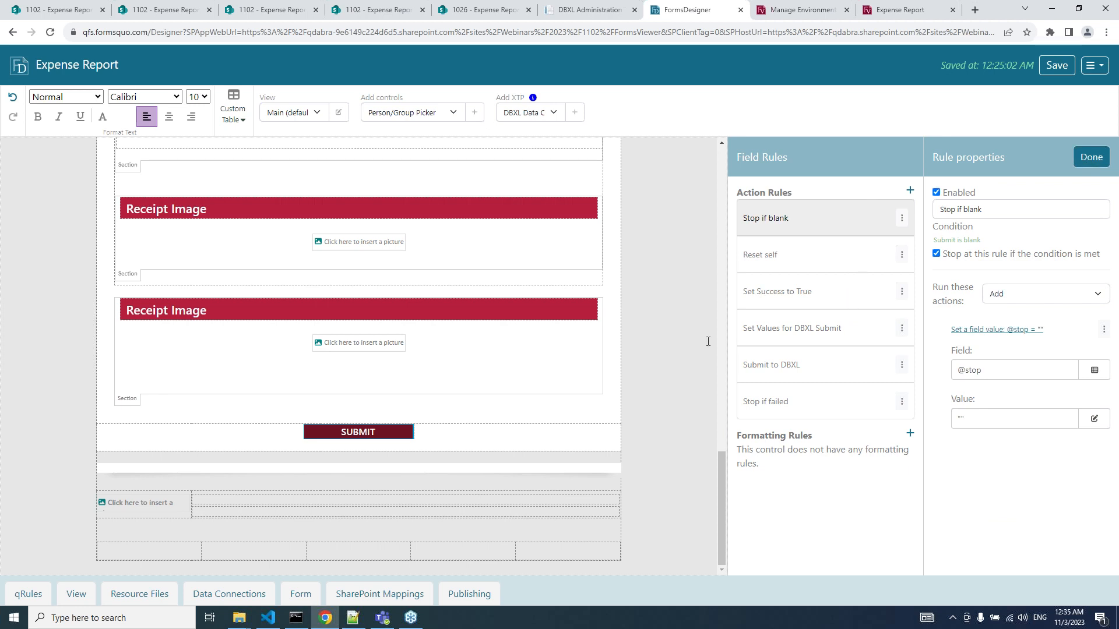
Select the SUBMIT button on the form to show its Submit and Show prompt and close rules.
scroll(507, 387, "up", 1)
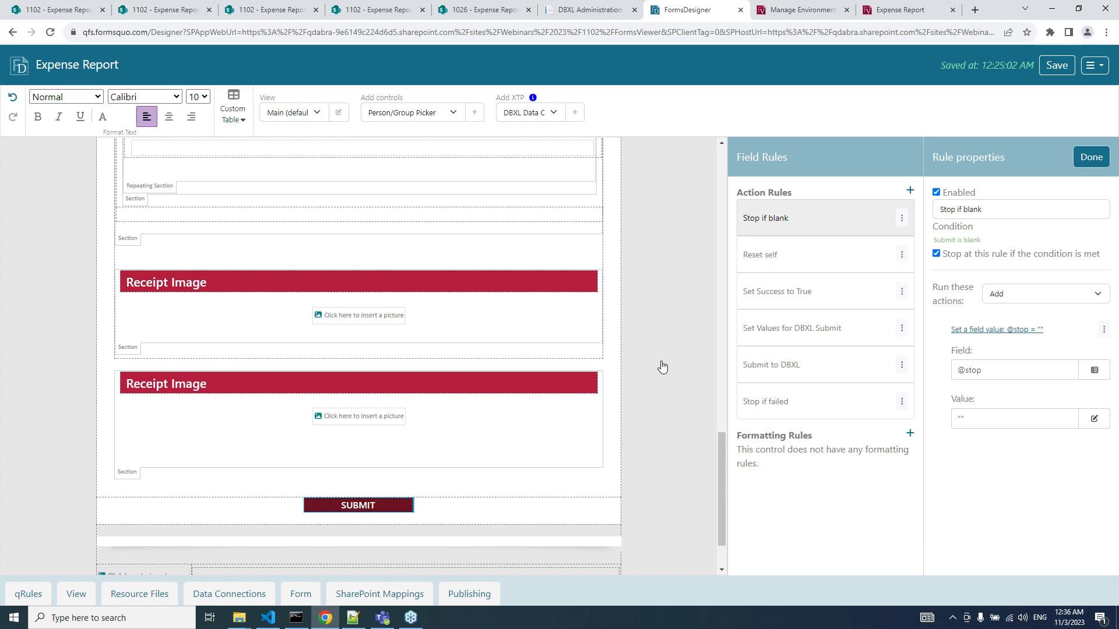
scroll(453, 414, "up", 10)
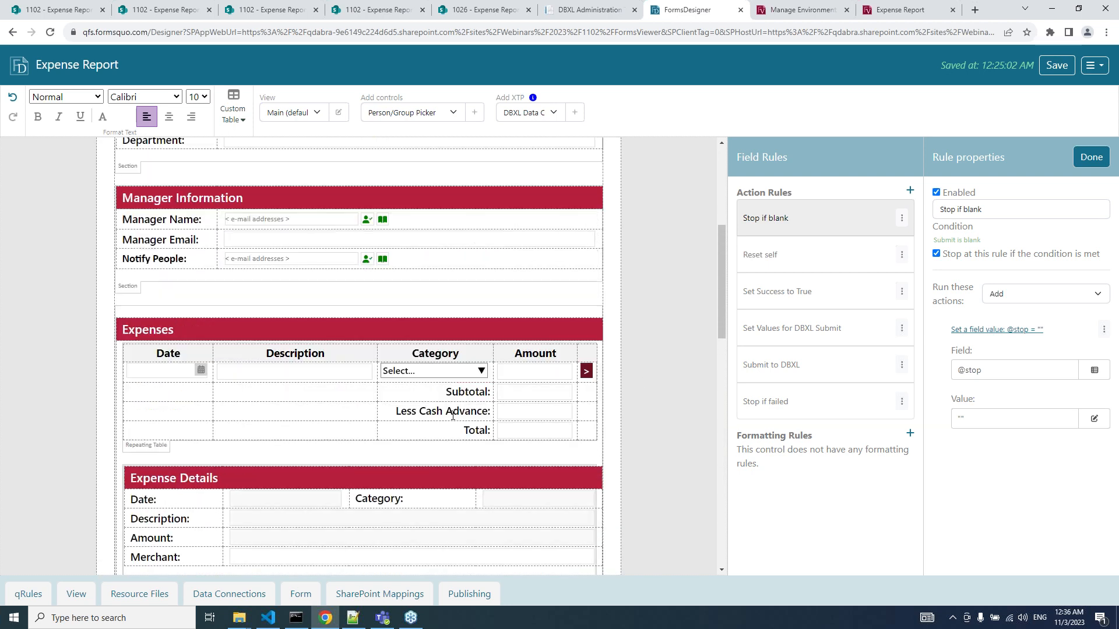
scroll(452, 415, "up", 5)
scroll(452, 414, "down", 15)
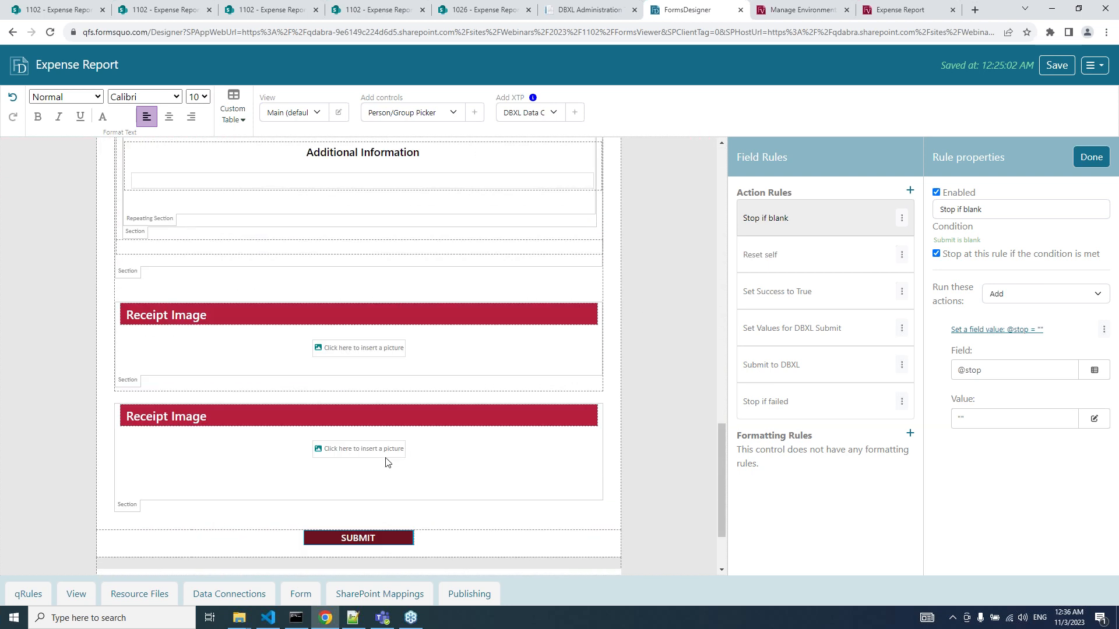
left_click(371, 536)
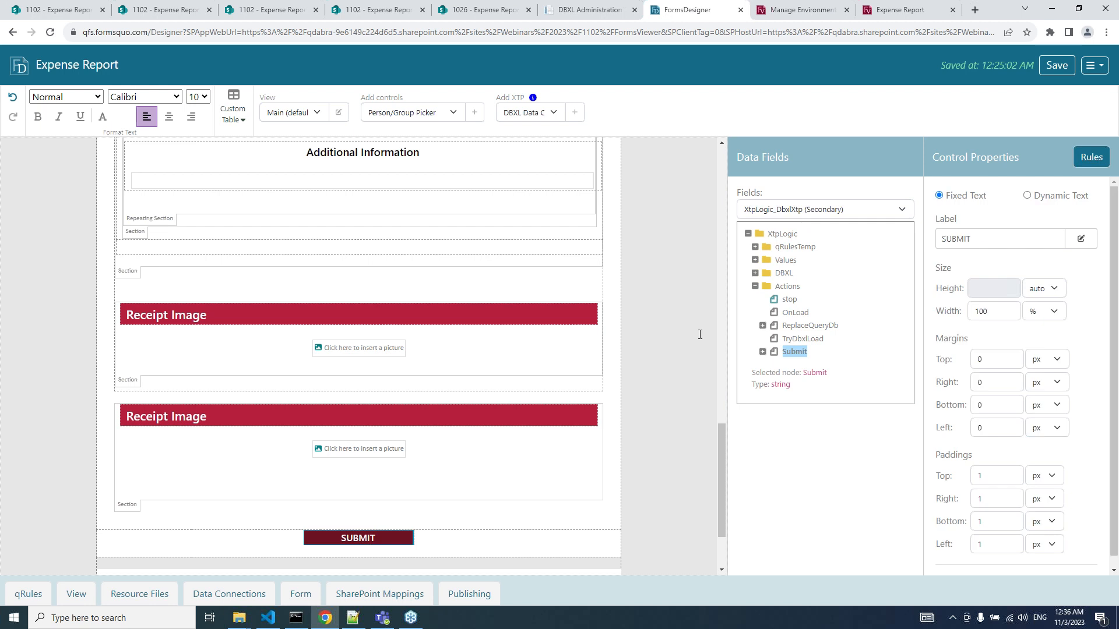
left_click(1087, 160)
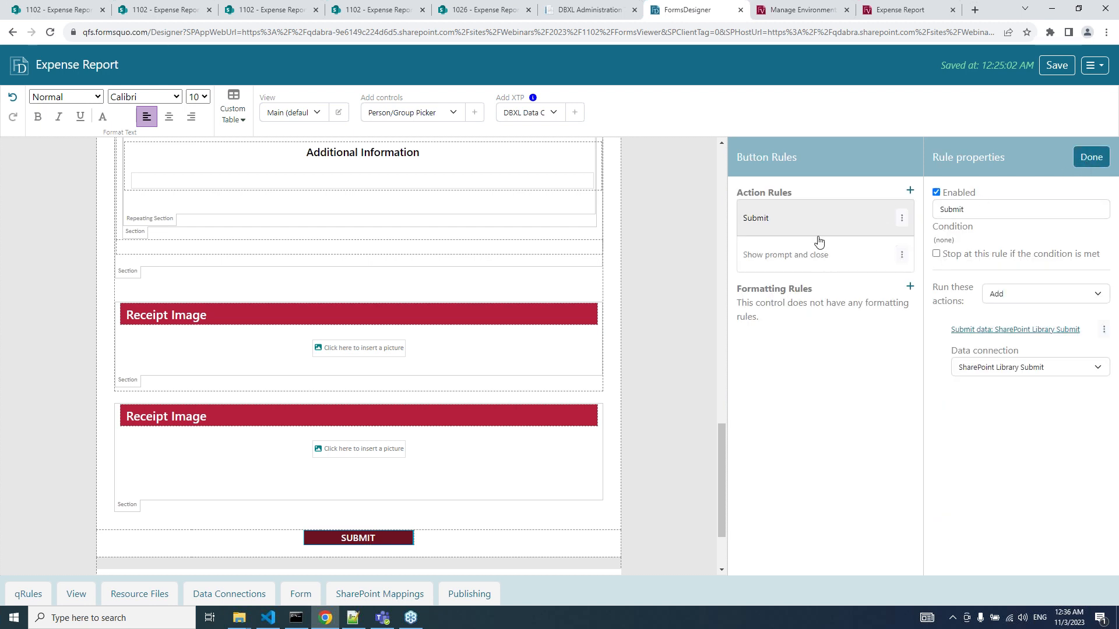
Add a new action rule above the others and name it DBXL Submit.
left_click(910, 191)
left_click(902, 291)
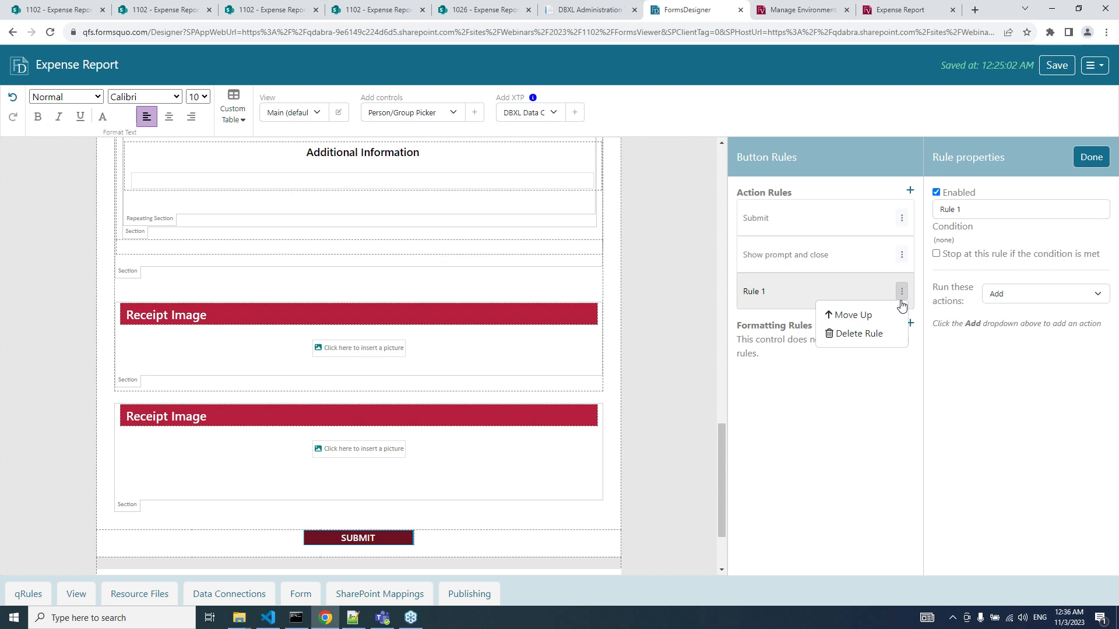
left_click(889, 317)
left_click(901, 255)
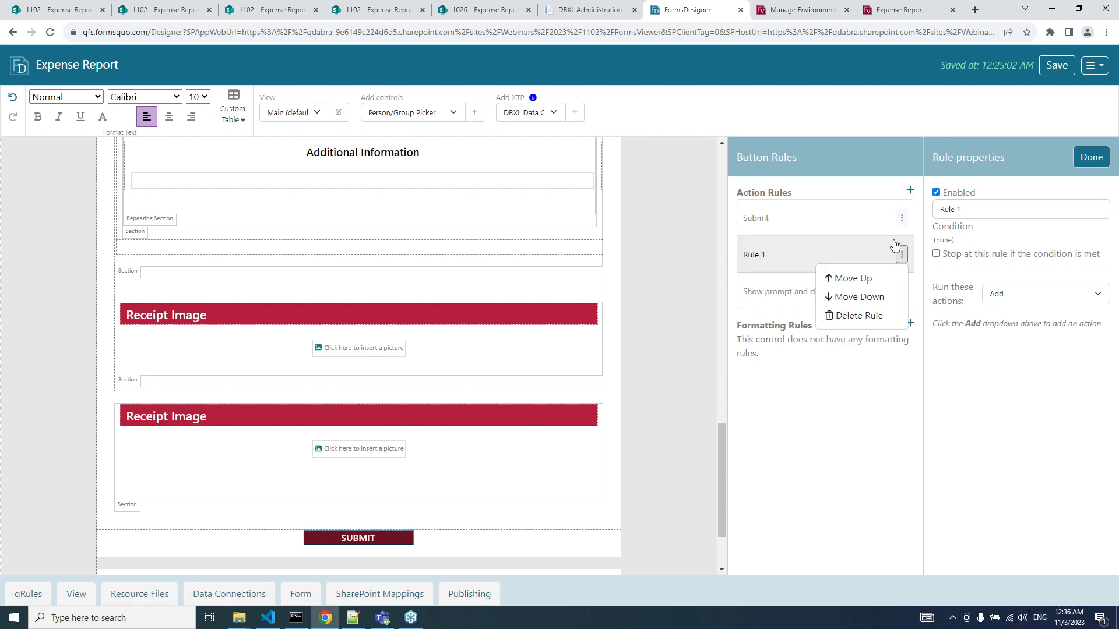
left_click(879, 278)
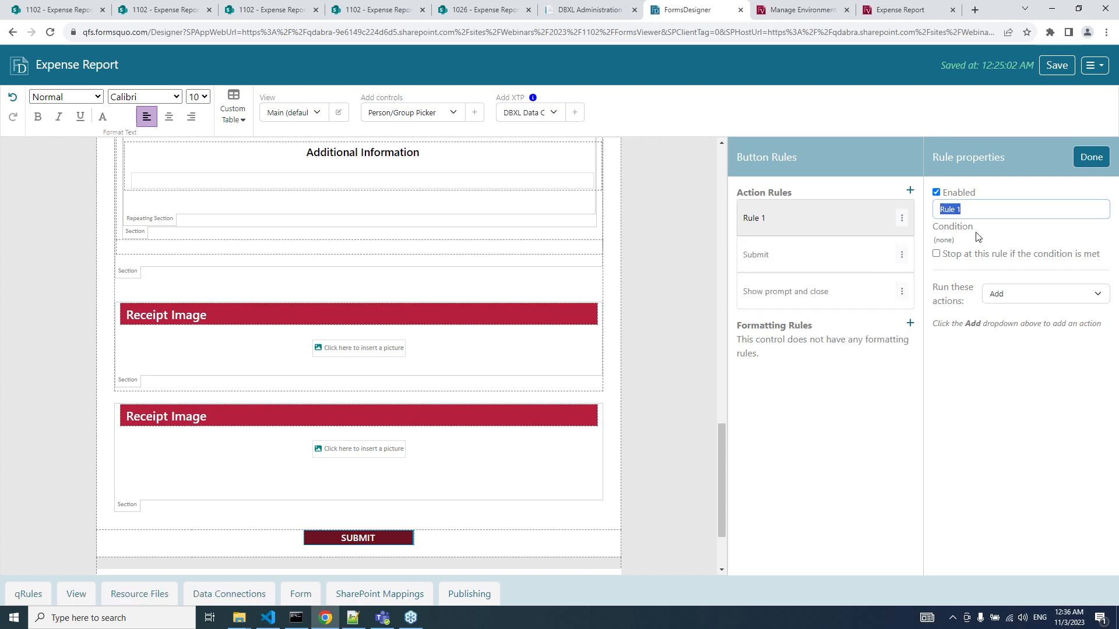
type("DBXL Submit")
Give the rule a Set a field value action setting XtpLogic/Actions/Submit to "go".
left_click(1007, 294)
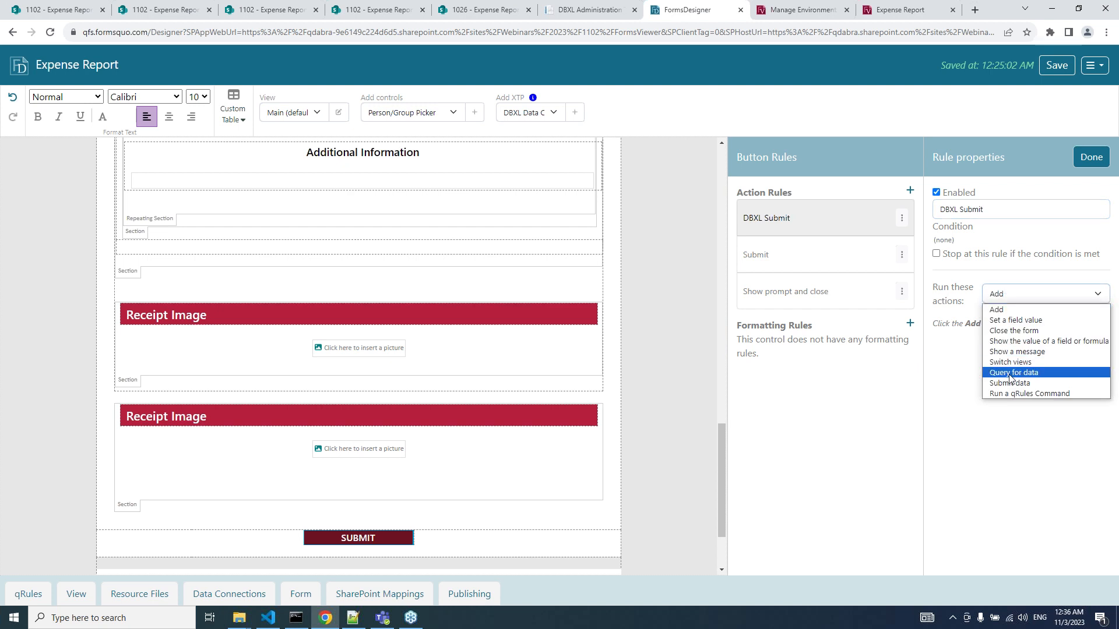
left_click(1002, 321)
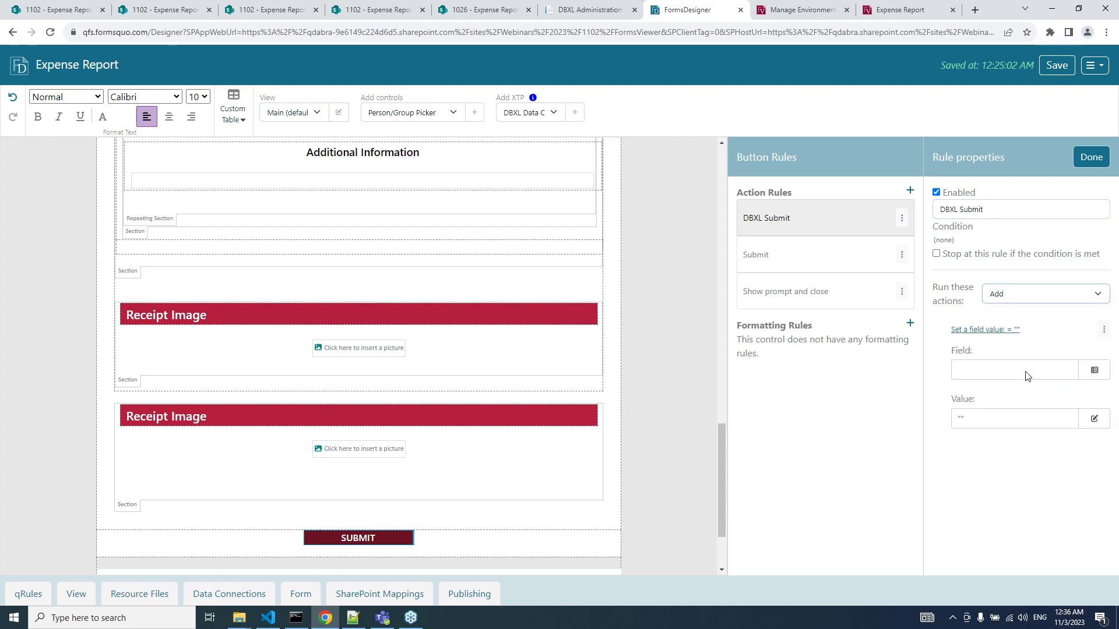
left_click(1094, 371)
left_click(481, 135)
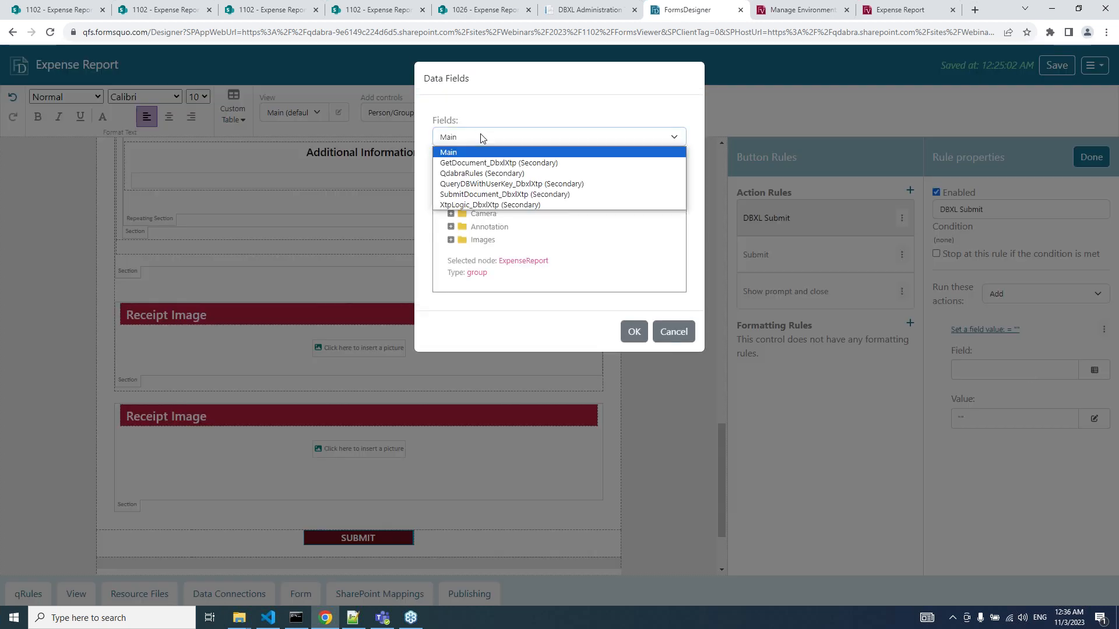
key("x")
key("Return")
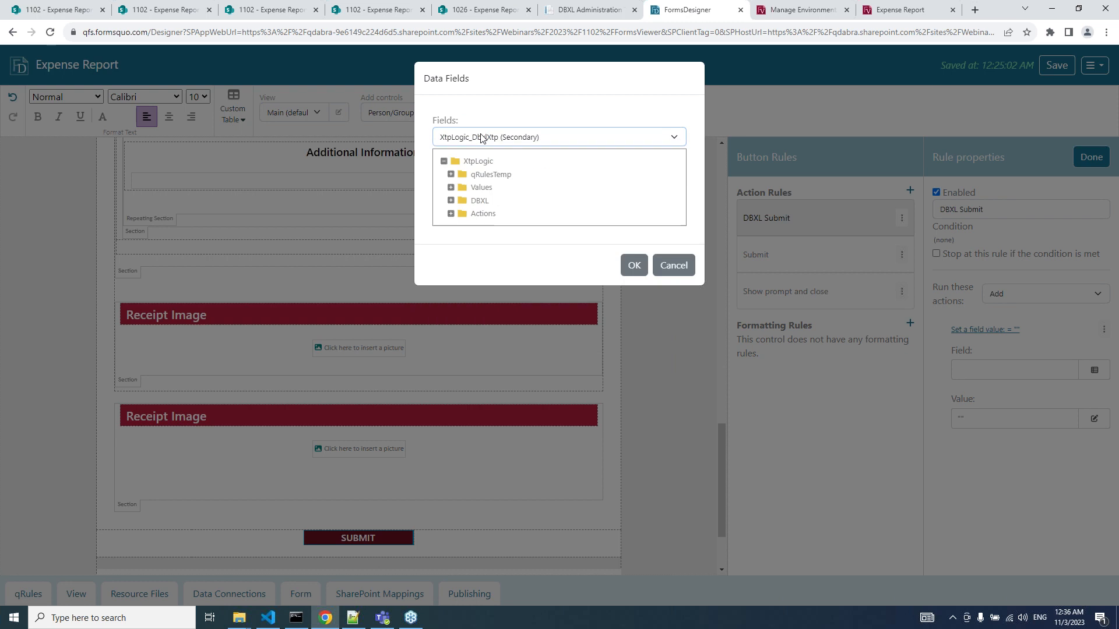
left_click(451, 214)
left_click(488, 280)
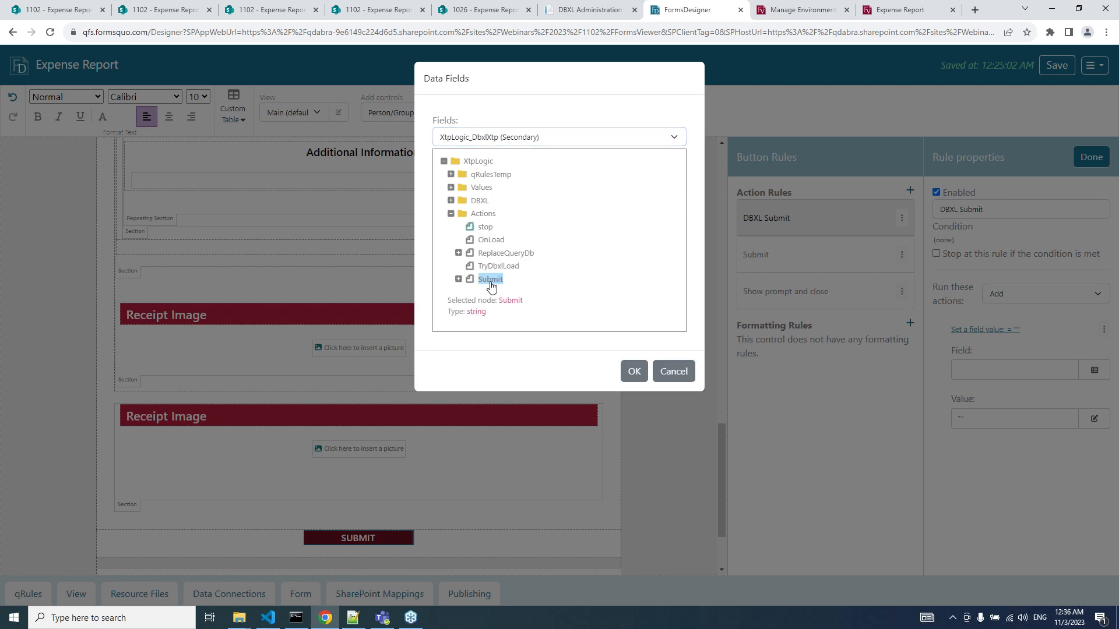
left_click(634, 373)
left_click(995, 417)
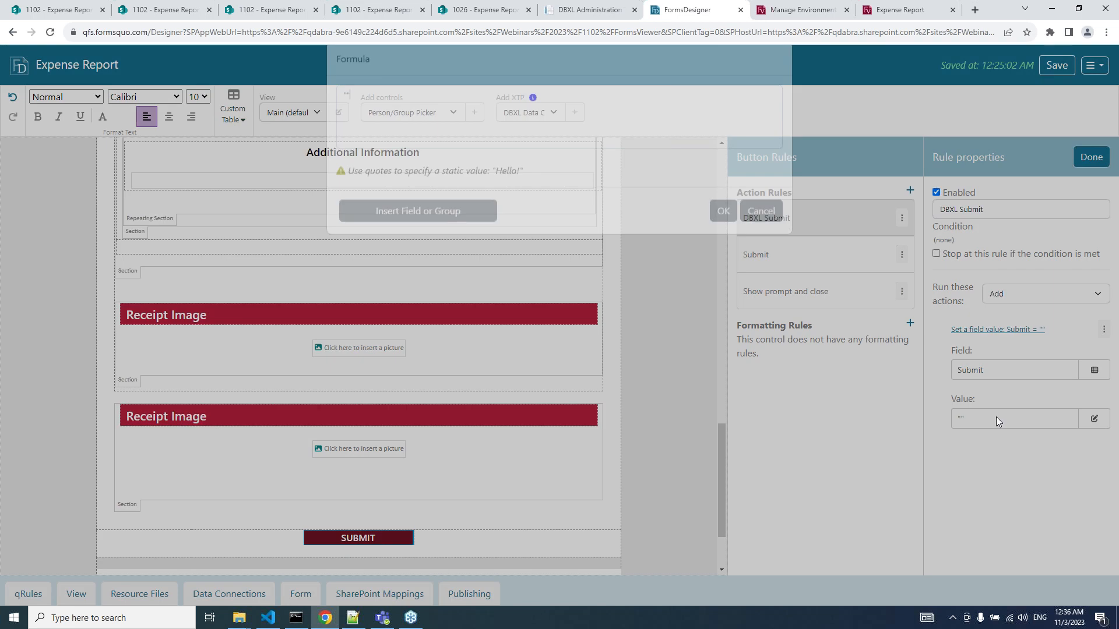
type("g")
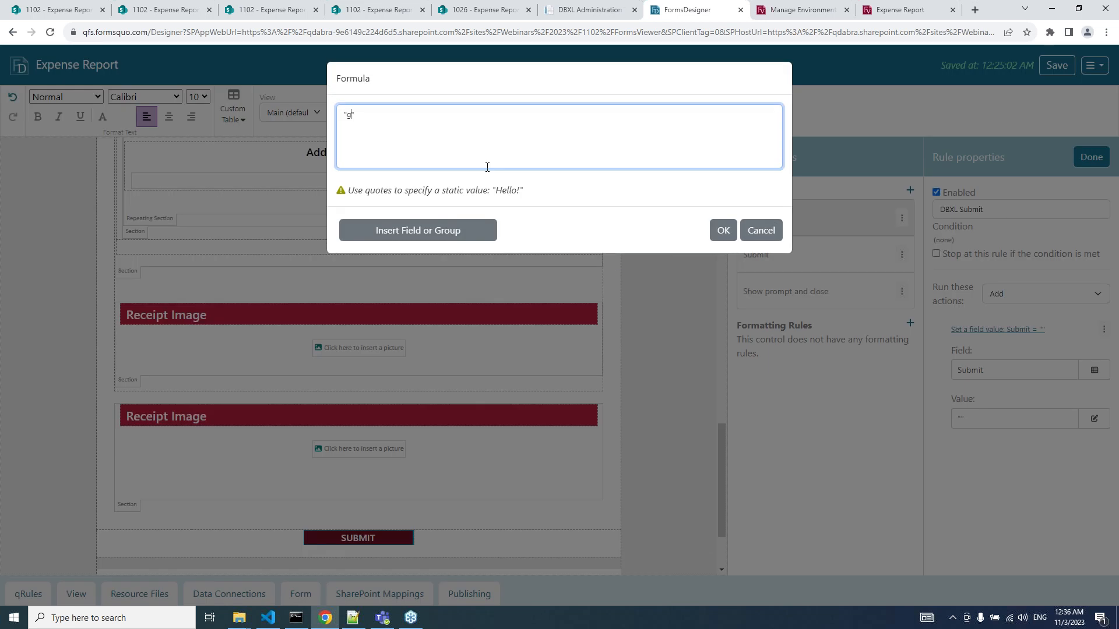
type("o")
key("Return")
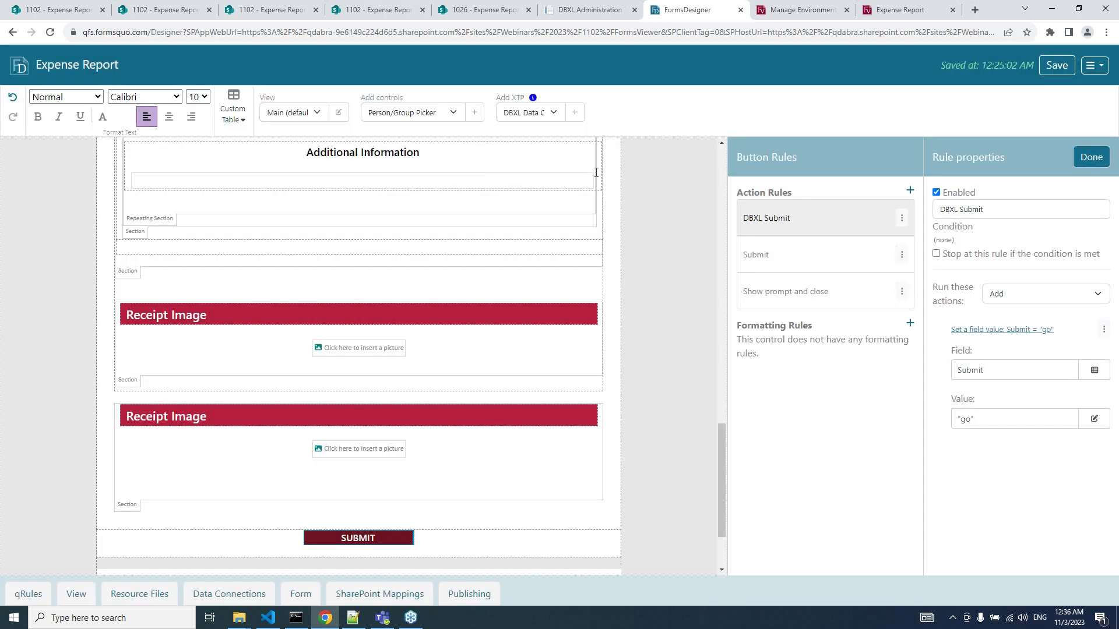
View the XTP instructions for Dynamic Data Connections, then return to the DBXL Data Connections instructions.
left_click(533, 98)
scroll(474, 302, "down", 7)
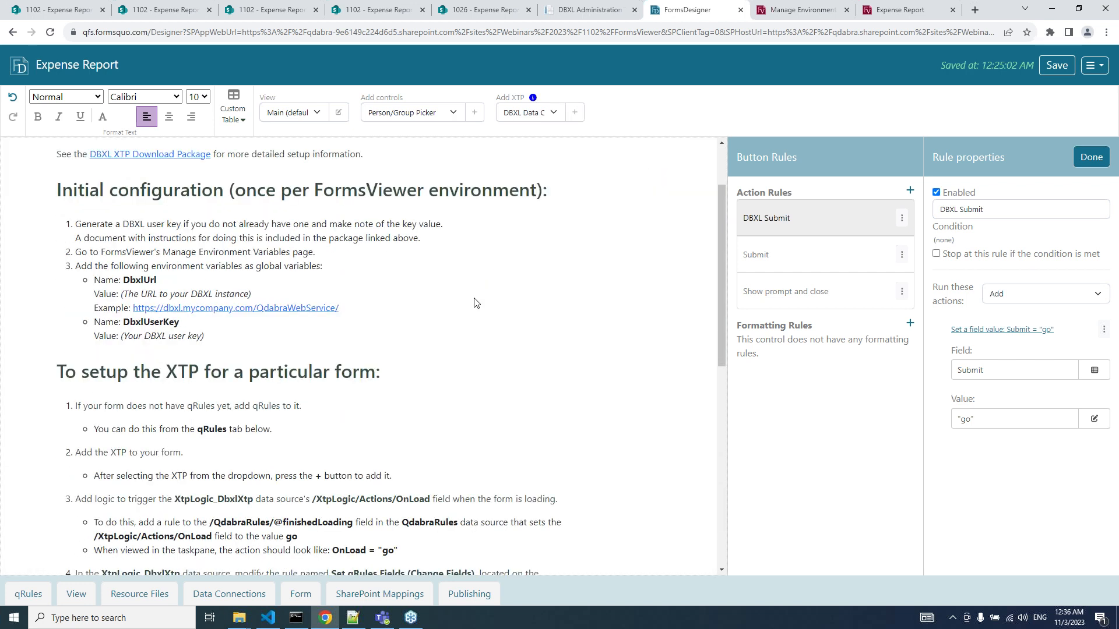
scroll(474, 301, "up", 7)
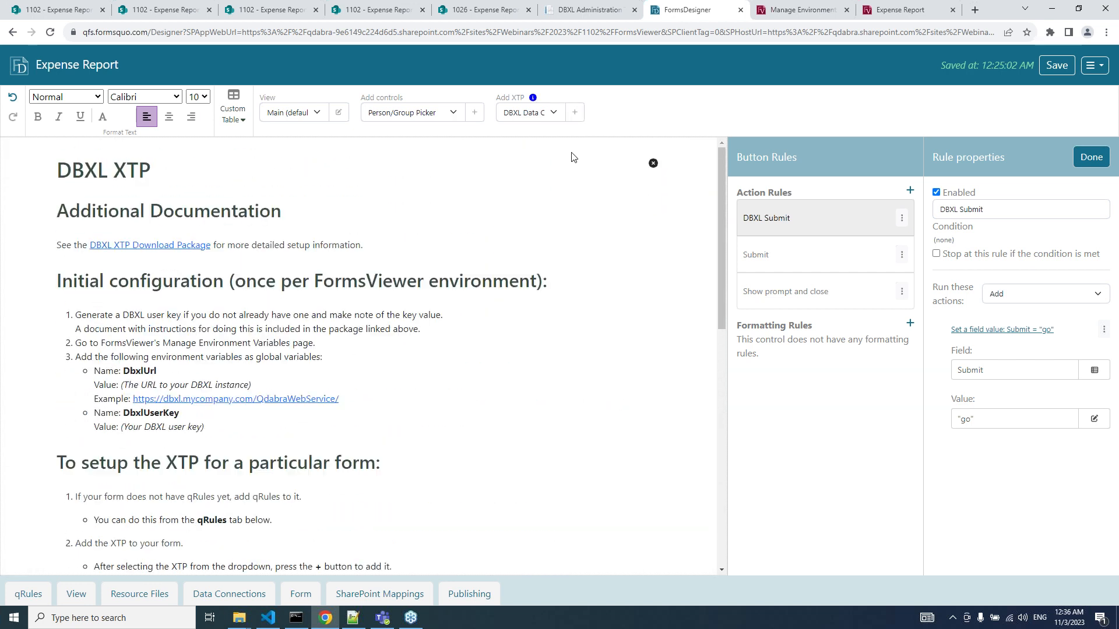
left_click(547, 113)
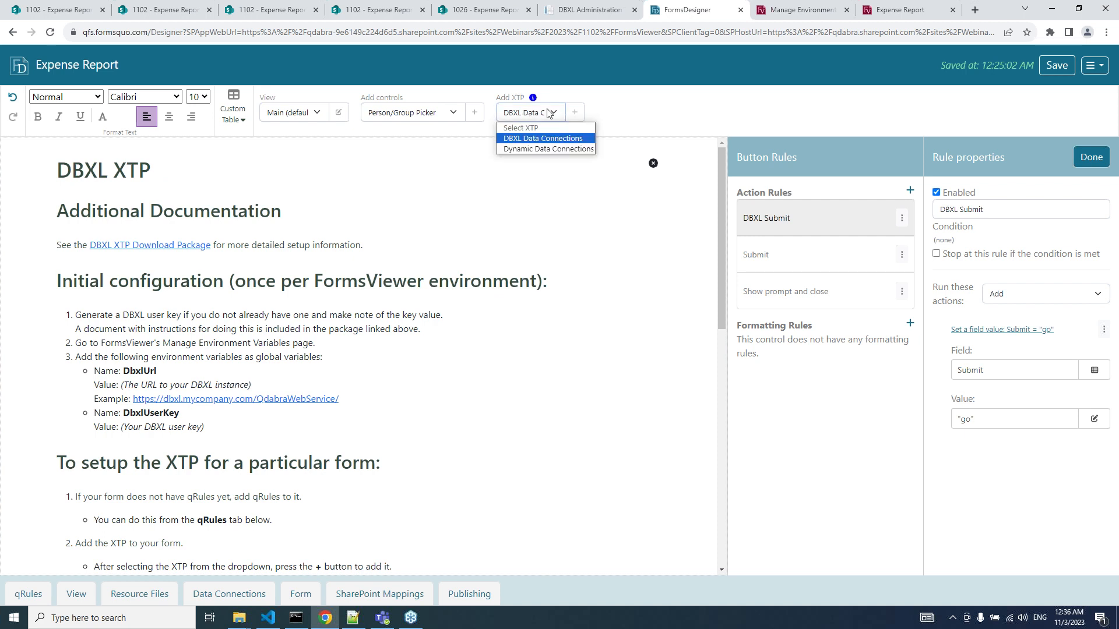
left_click(545, 150)
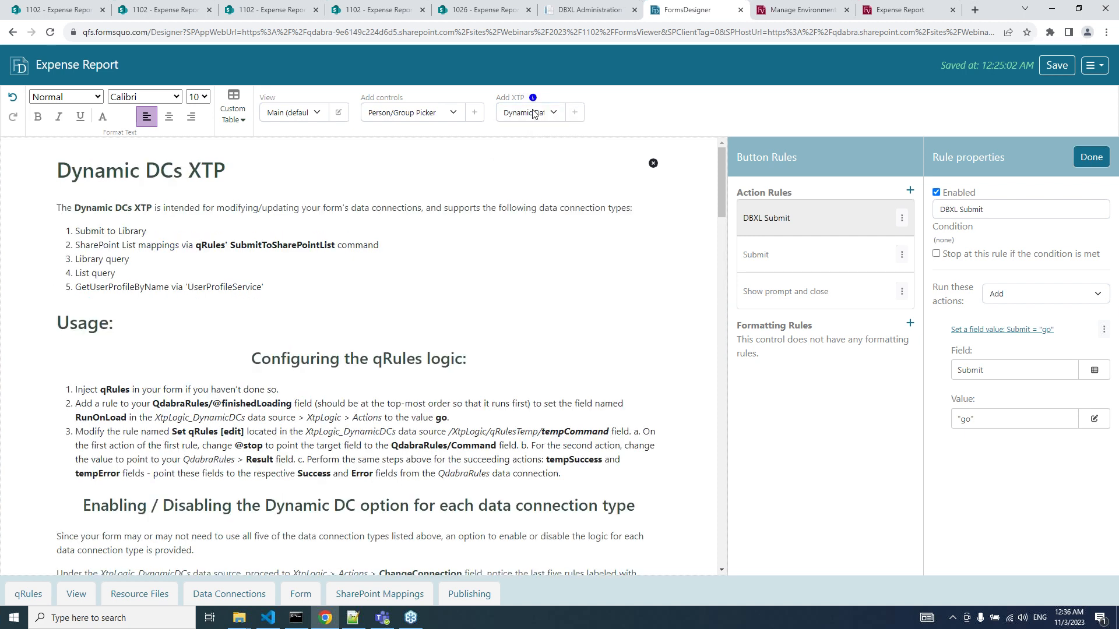
left_click(533, 113)
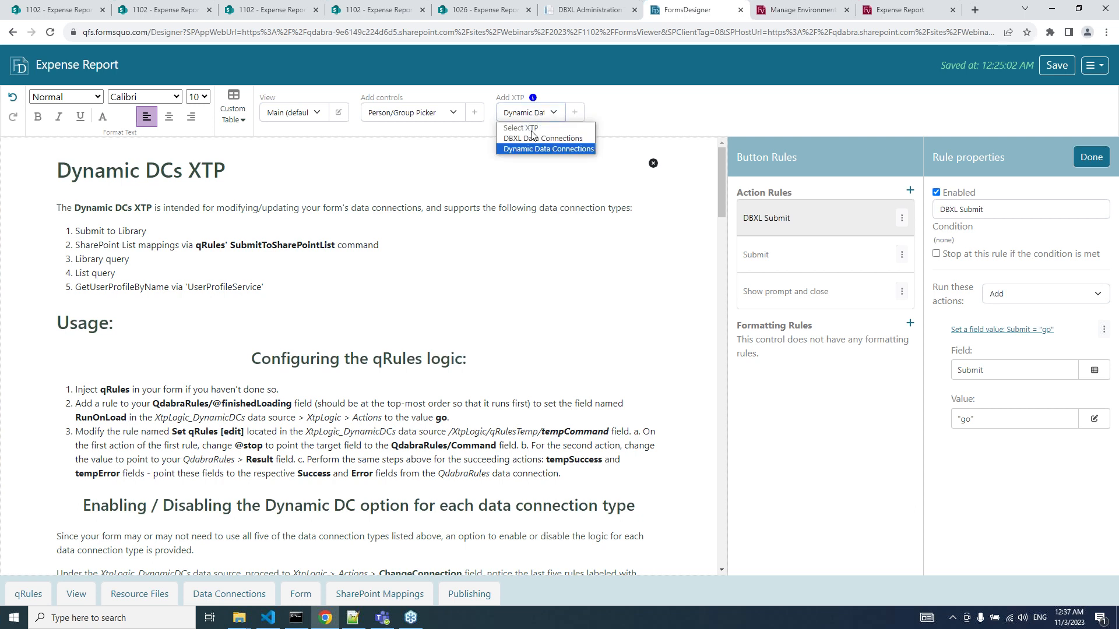
left_click(533, 138)
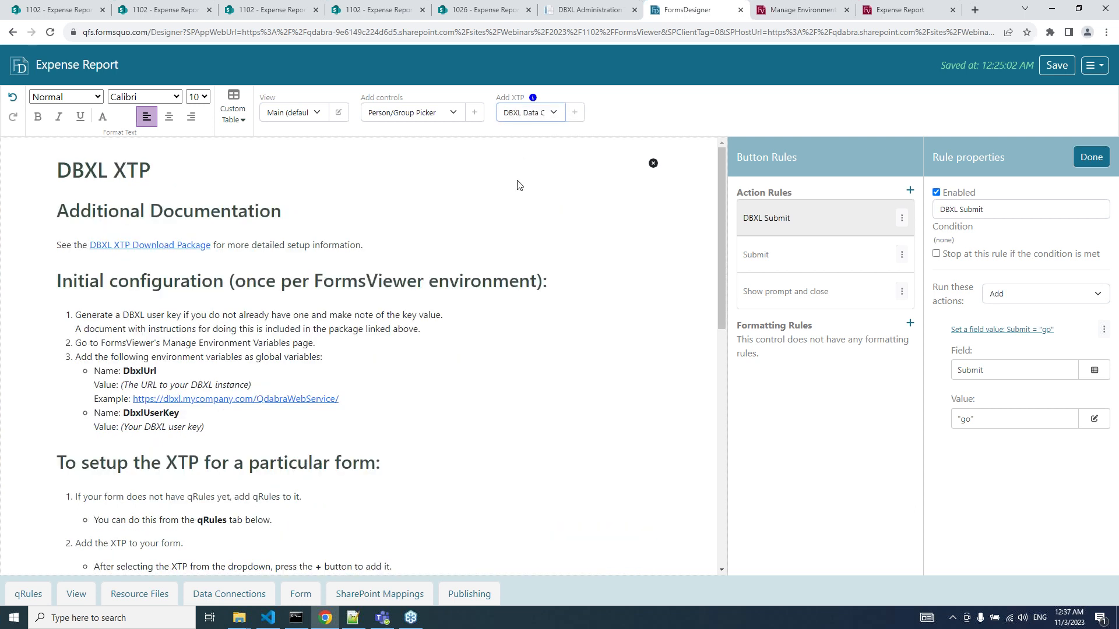
scroll(518, 185, "down", 15)
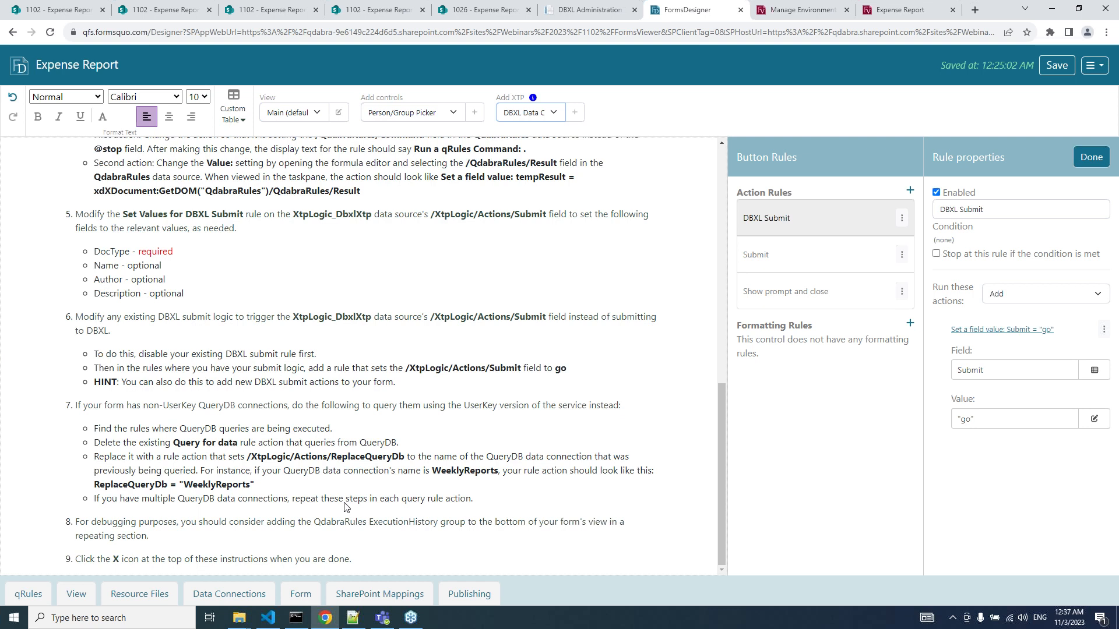
scroll(344, 506, "up", 15)
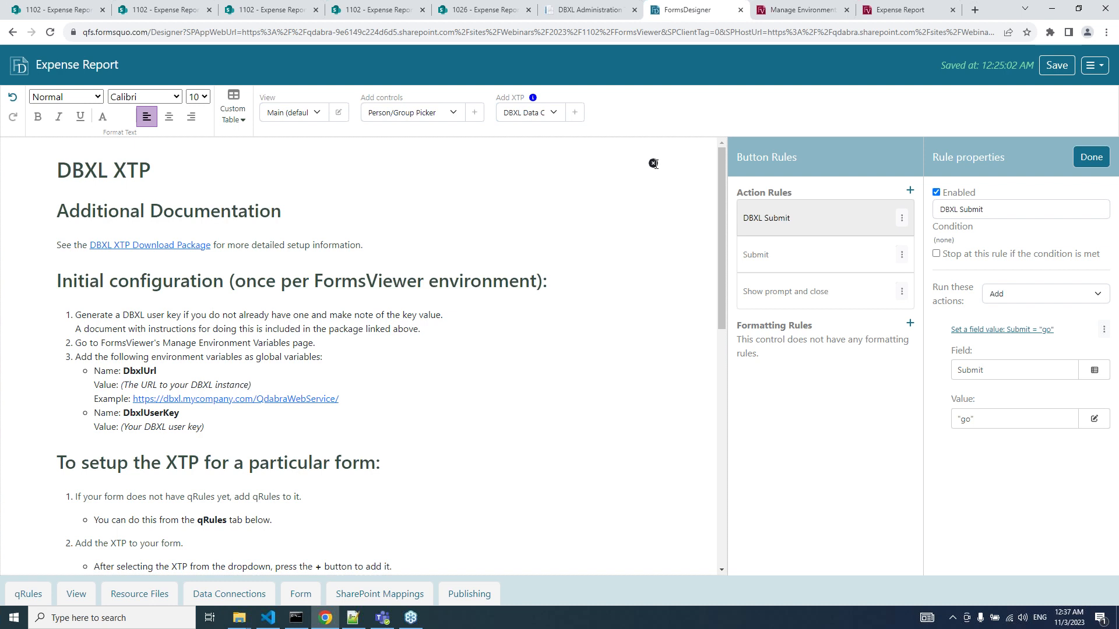
Close the XTP instructions and switch to the DBXL Administration Documents page for ExpenseReport20231102.
left_click(653, 164)
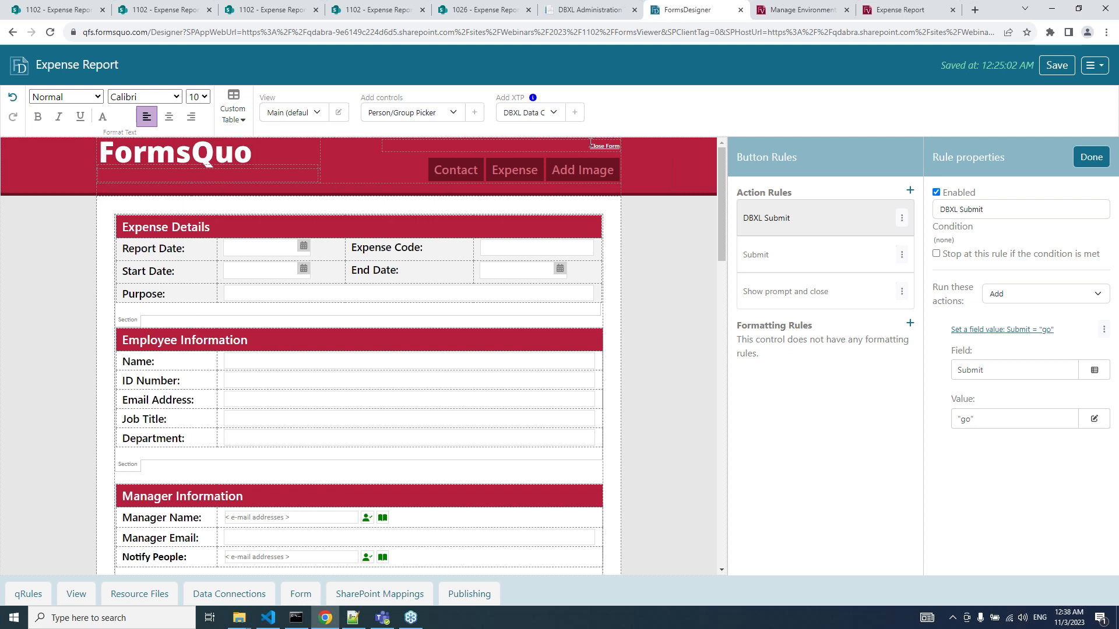
left_click(589, 10)
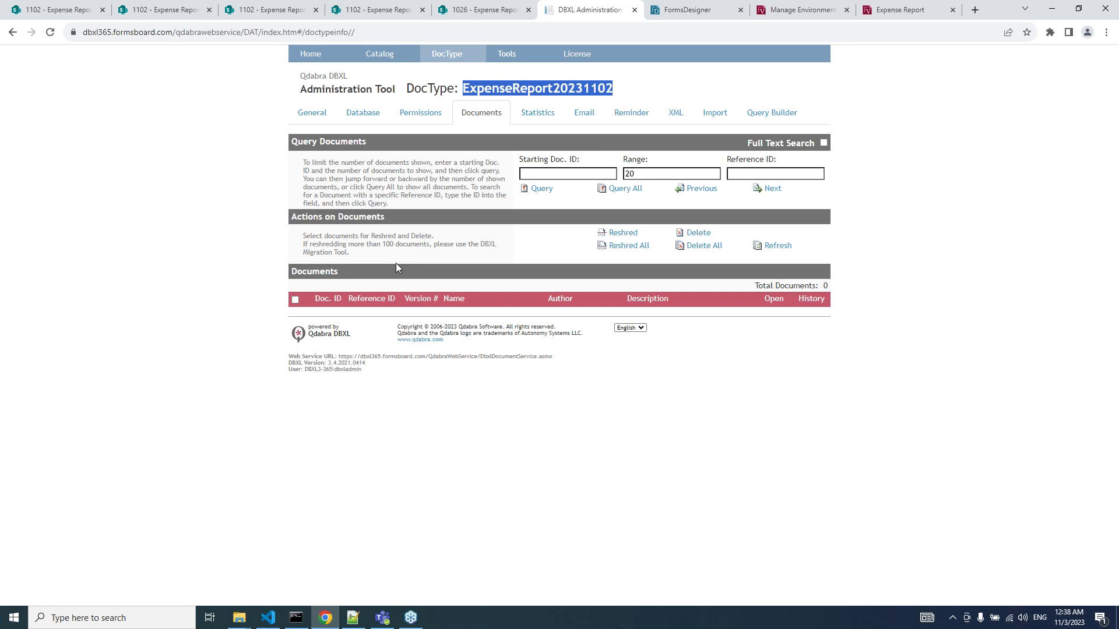
Return to the form designer and save the Expense Report design at 12:38:36 AM.
left_click(430, 400)
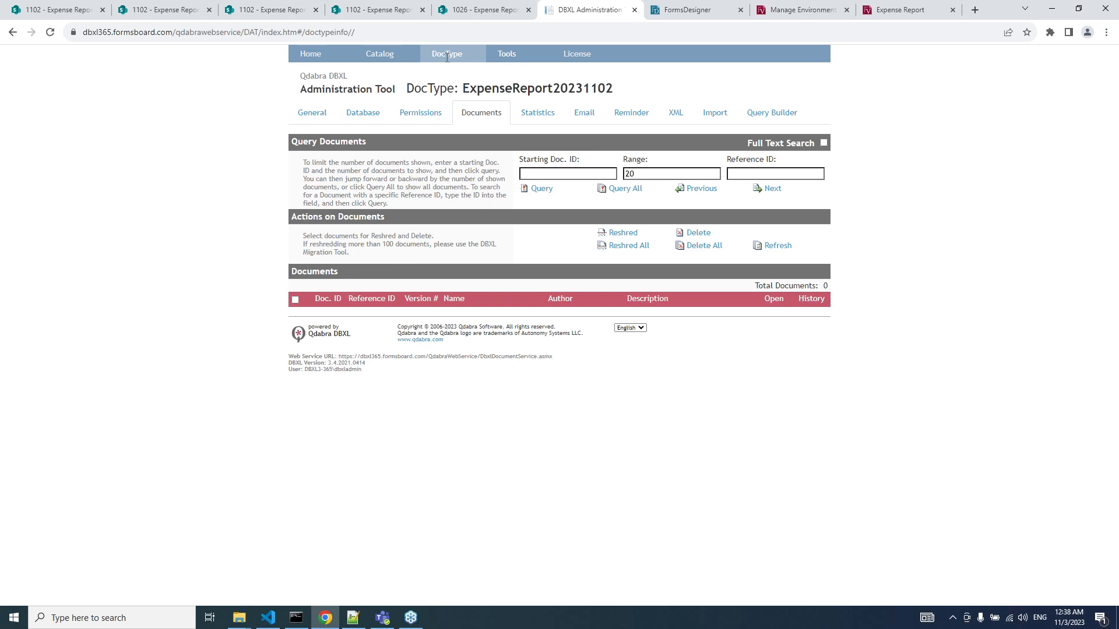
left_click(666, 14)
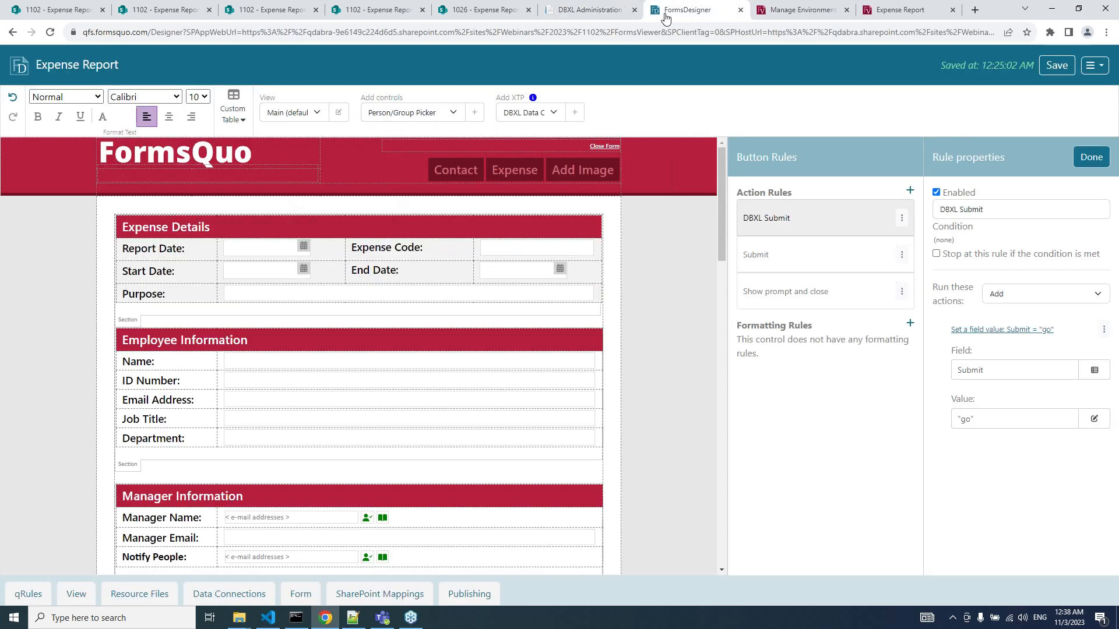
left_click(1054, 77)
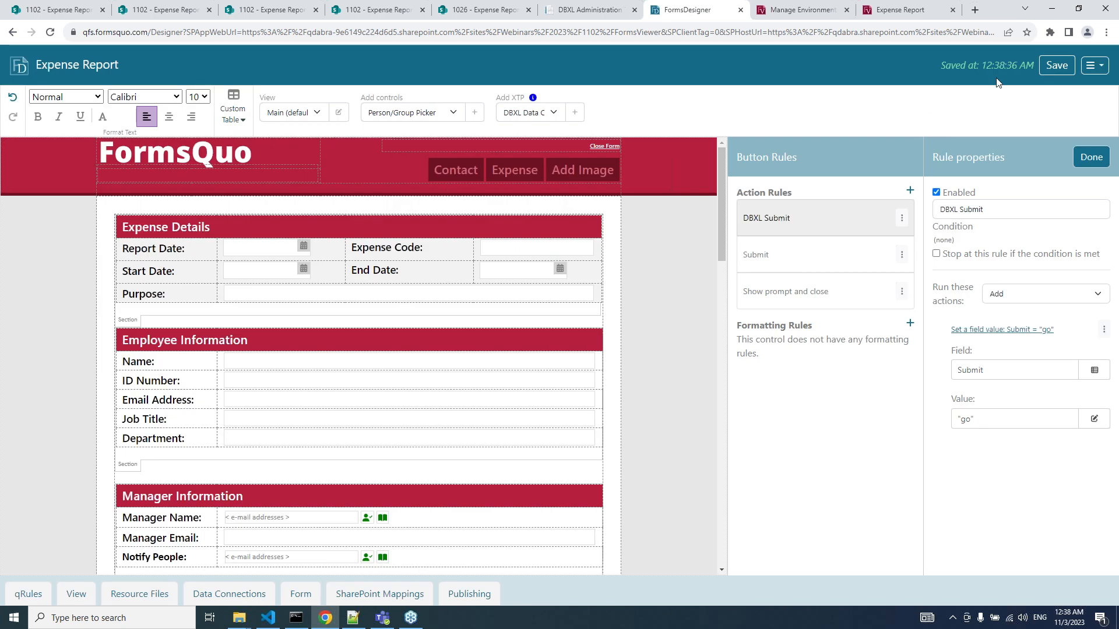
left_click_drag(983, 69, 1014, 69)
left_click(1085, 76)
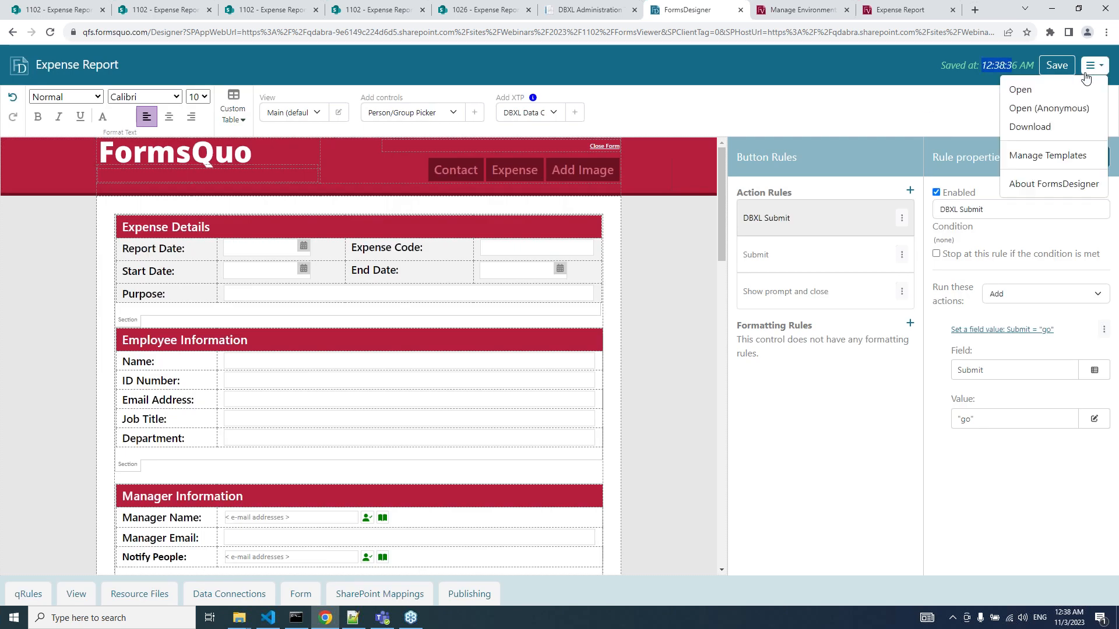
Open the form in FormsViewer, set Report Date to 11/3/2023, and enter the employee's name and e-mail.
left_click(1073, 94)
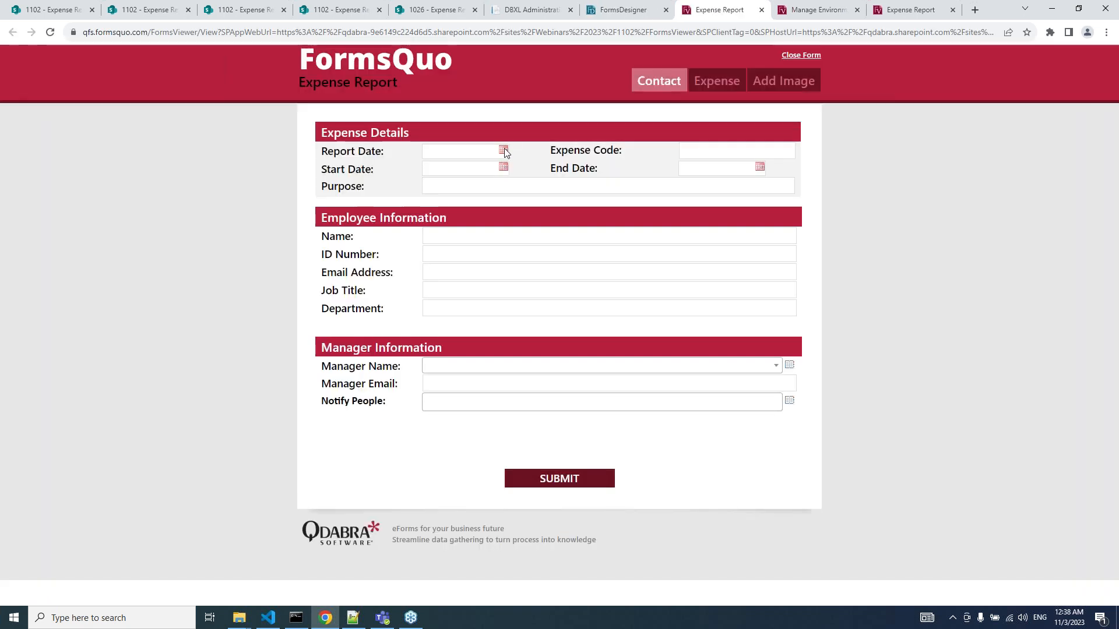
left_click(504, 151)
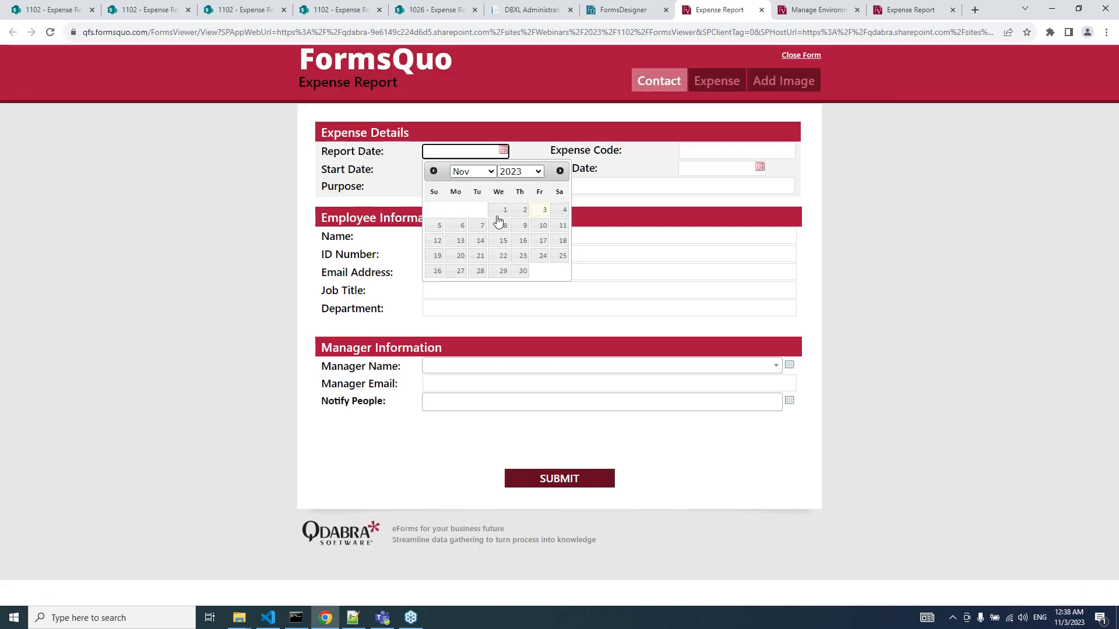
left_click(534, 214)
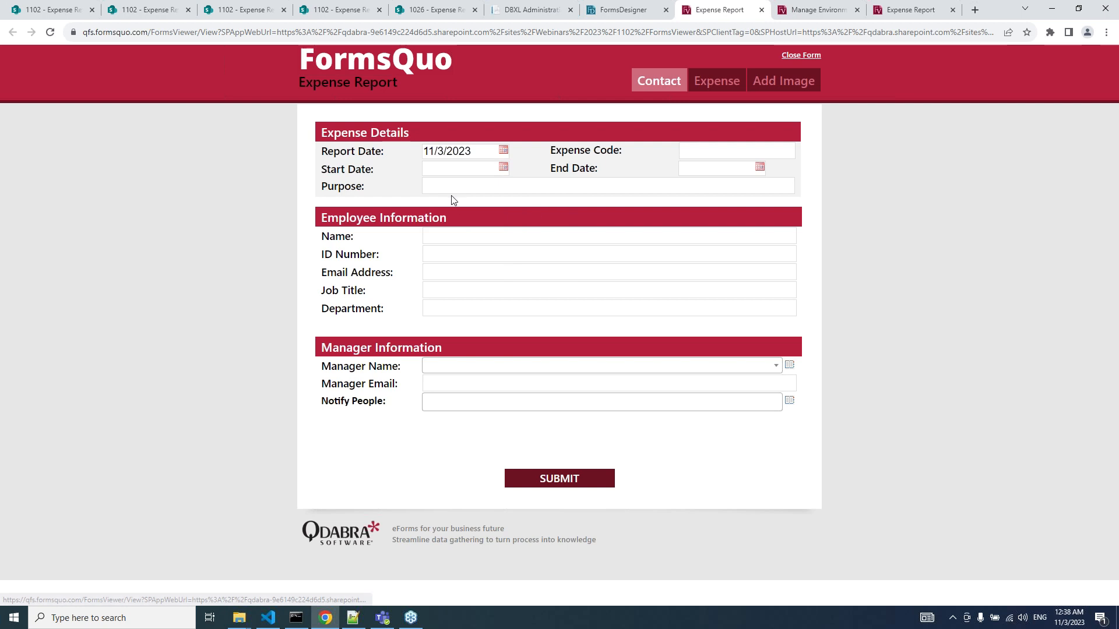
left_click(467, 235)
type("Jimmy")
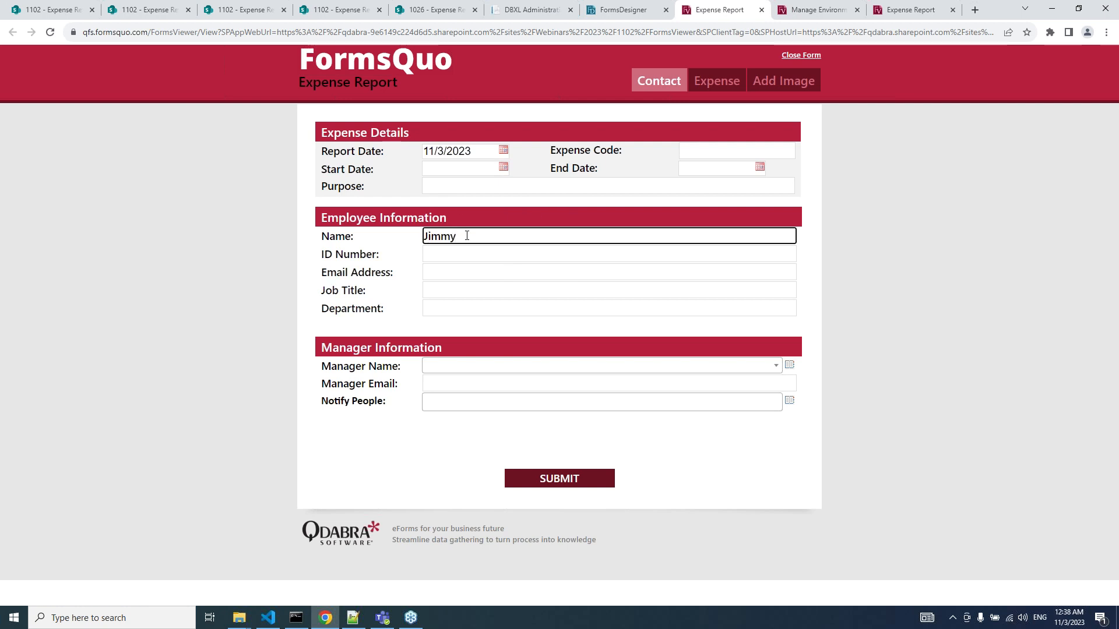
left_click(440, 274)
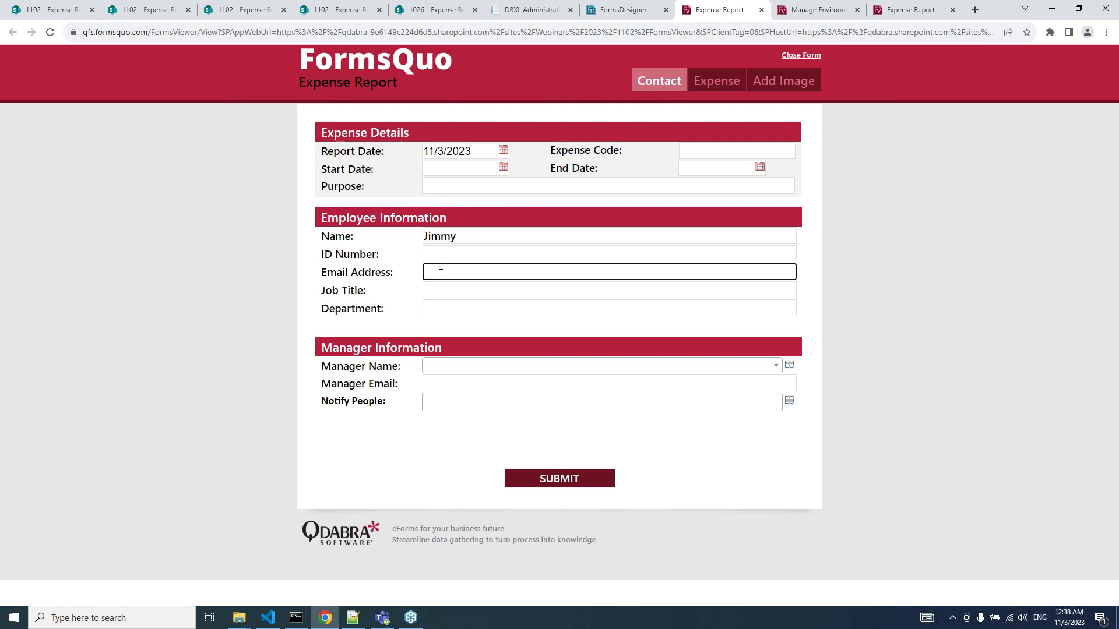
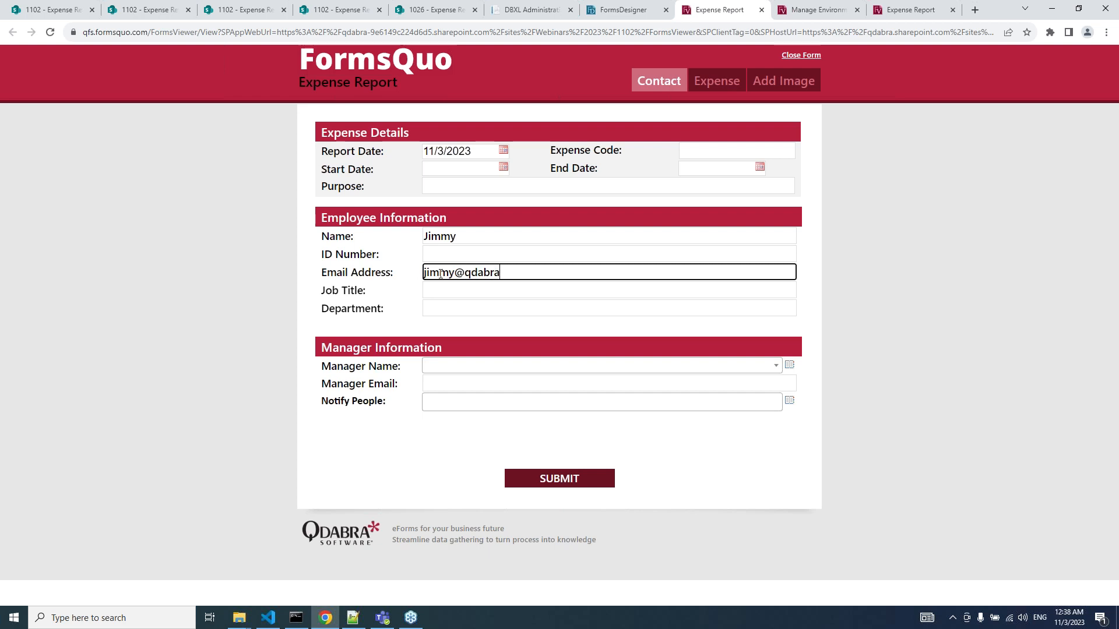
Search the Person Picker for the manager by name and select them.
left_click(790, 365)
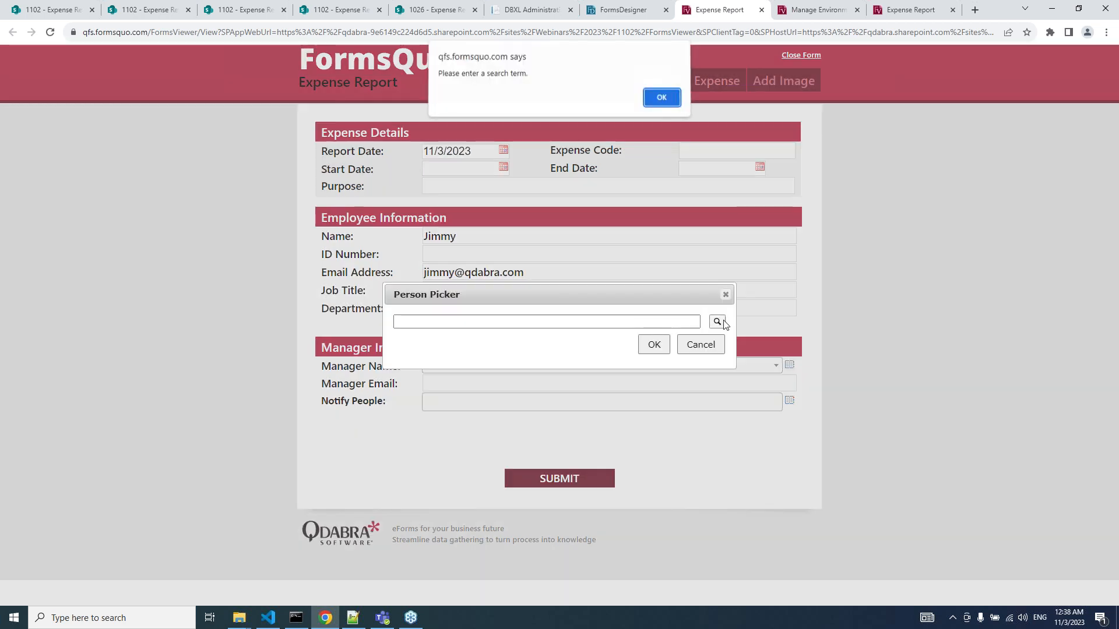
left_click(673, 106)
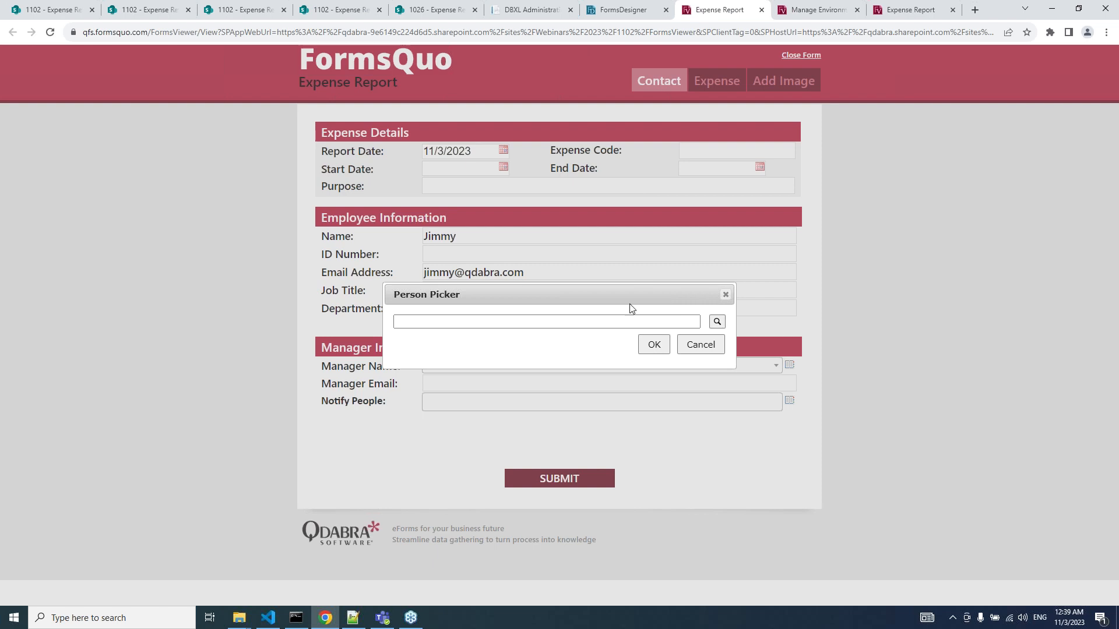
left_click(626, 321)
type("patrick")
key("Return")
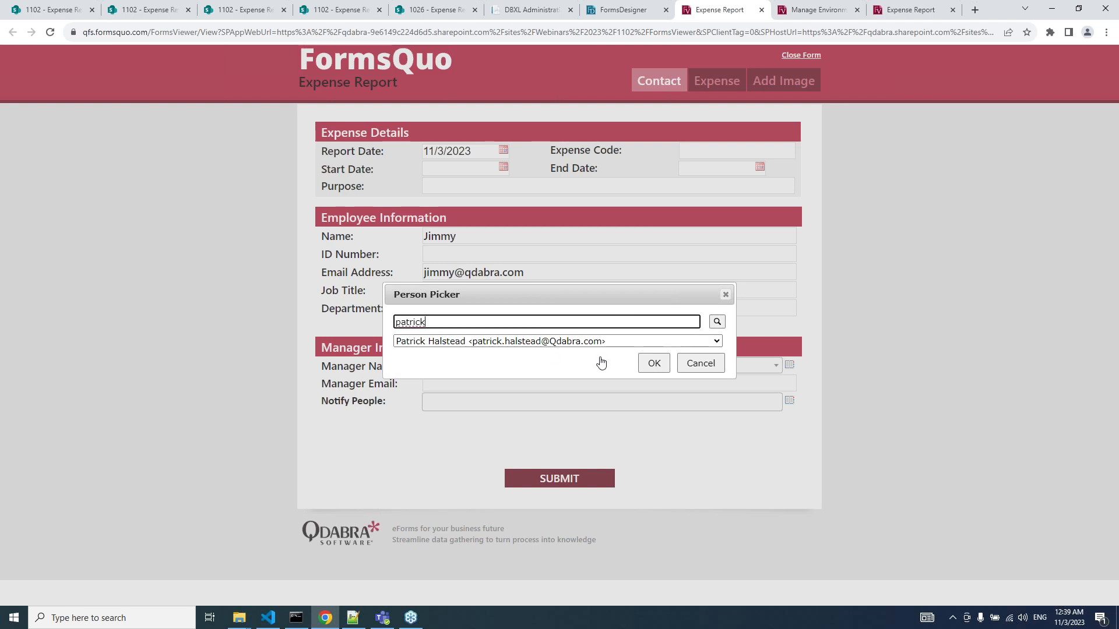
left_click(654, 364)
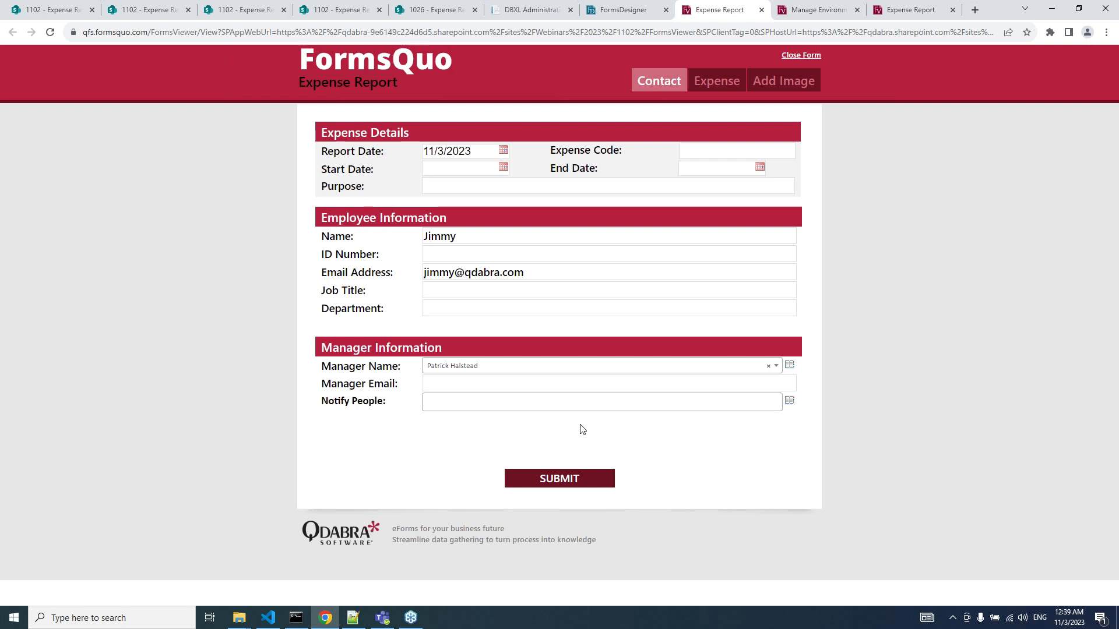
Submit the expense report and switch to the DBXL Administration Documents page.
left_click(551, 479)
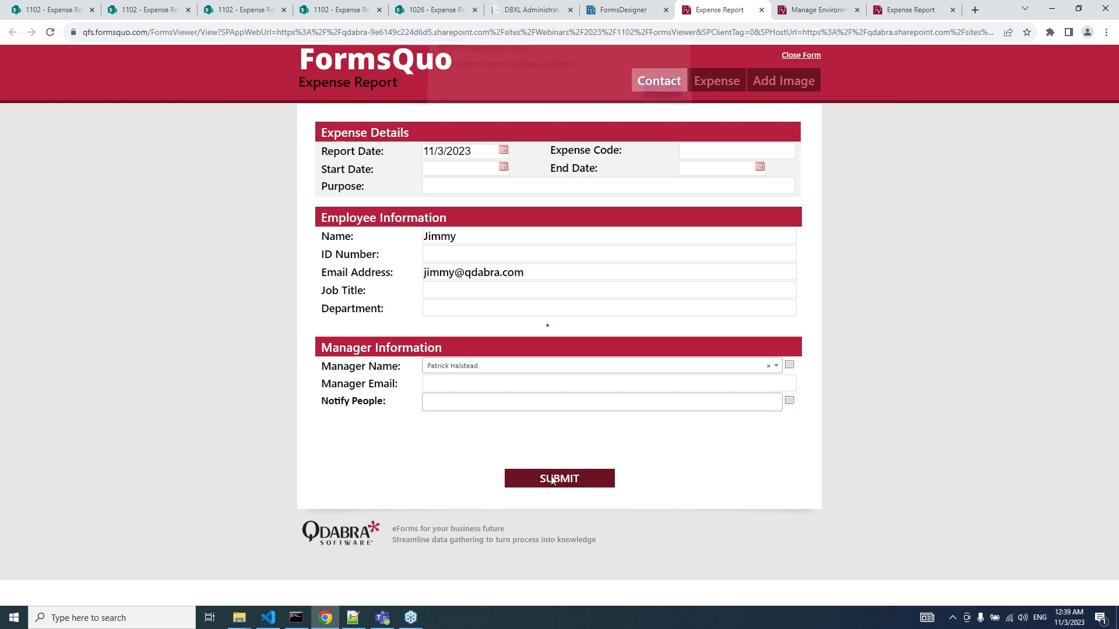
left_click(540, 9)
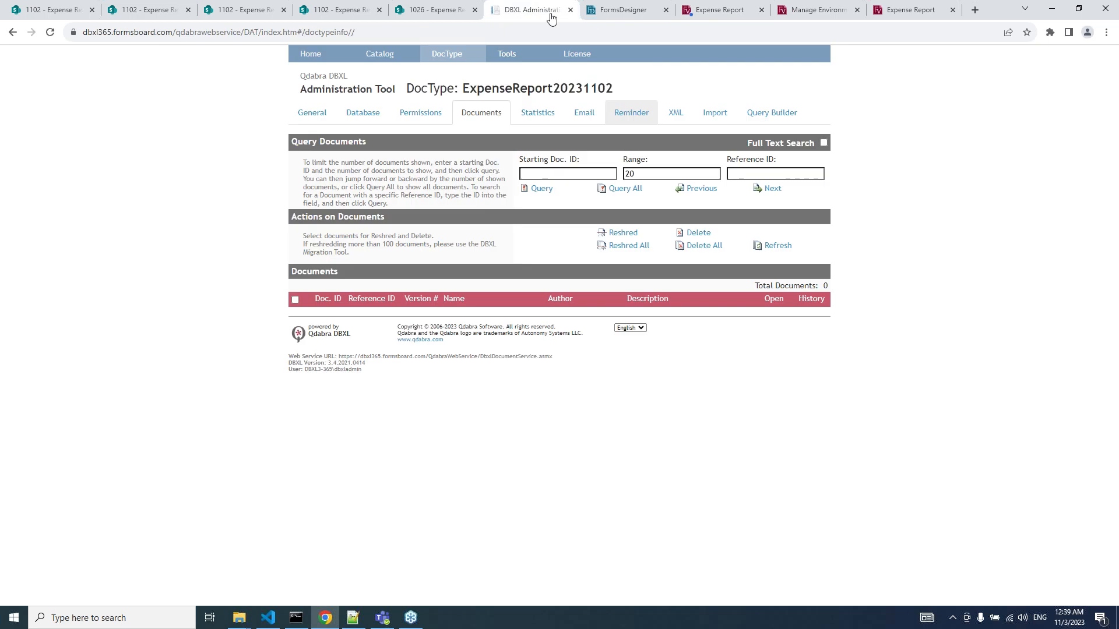
Query the ExpenseReport20231102 documents, review document 83434's XML, and select its Doc ID.
left_click(544, 192)
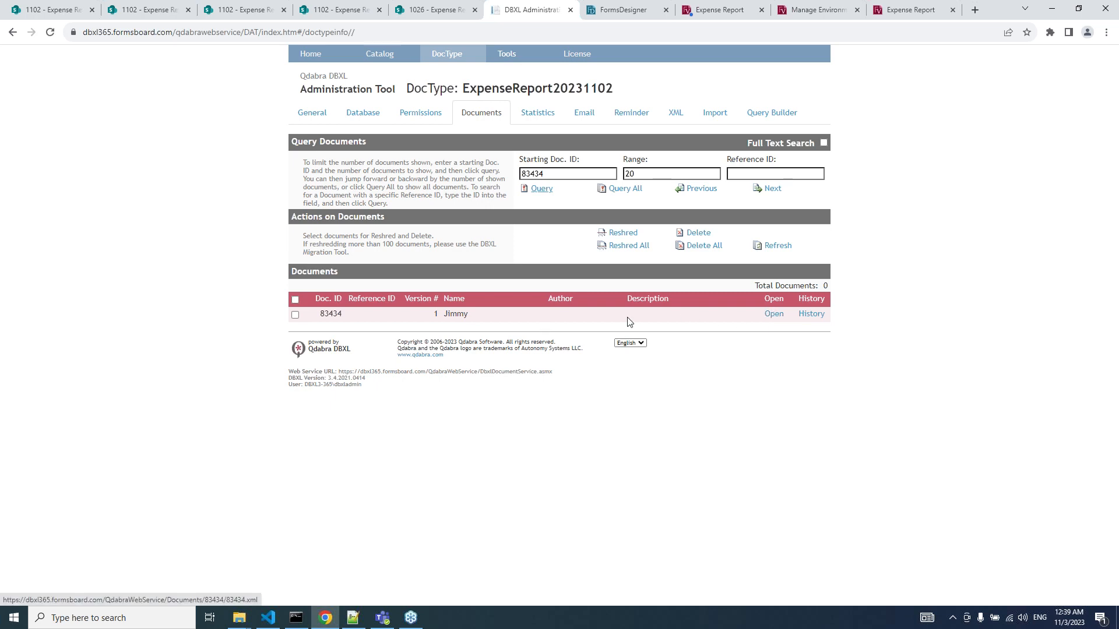
left_click(773, 314)
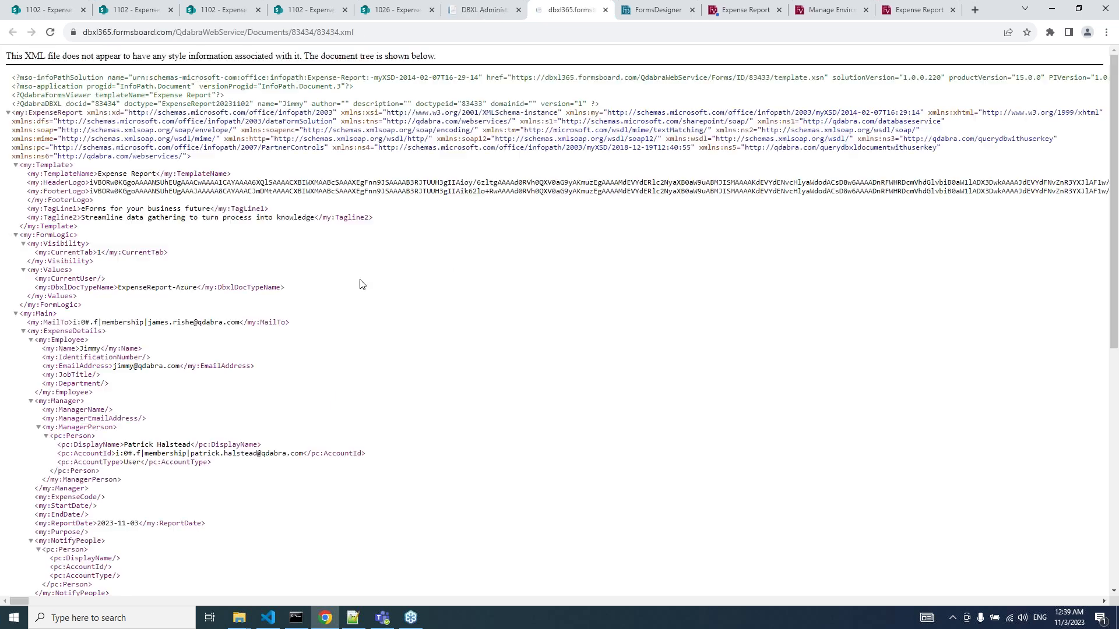
scroll(361, 284, "down", 7)
scroll(362, 284, "up", 4)
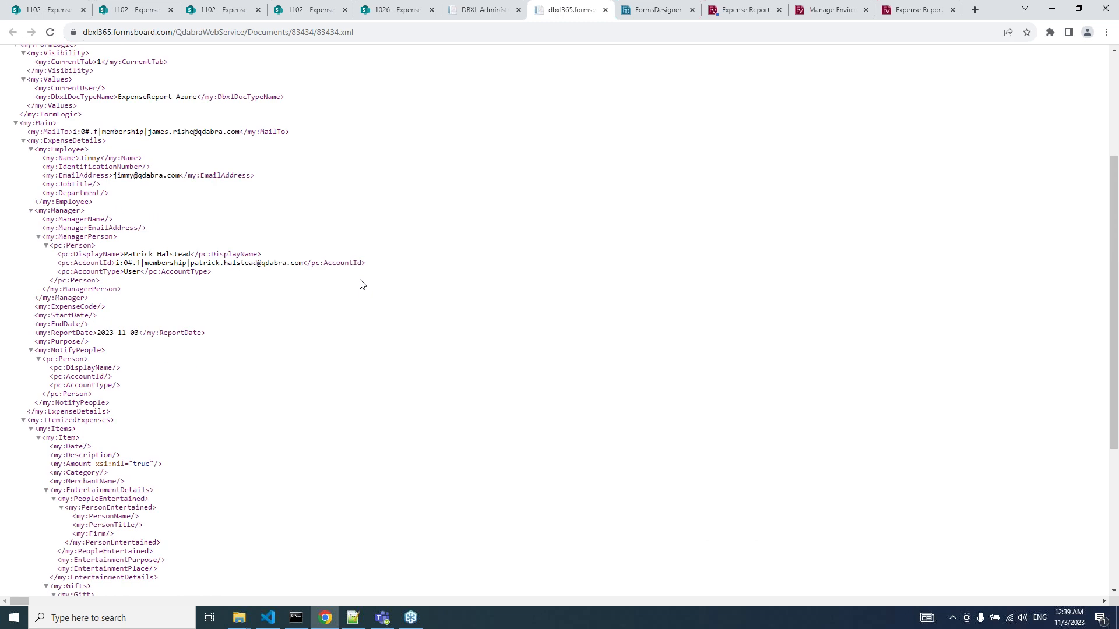
scroll(361, 284, "up", 4)
scroll(360, 284, "down", 10)
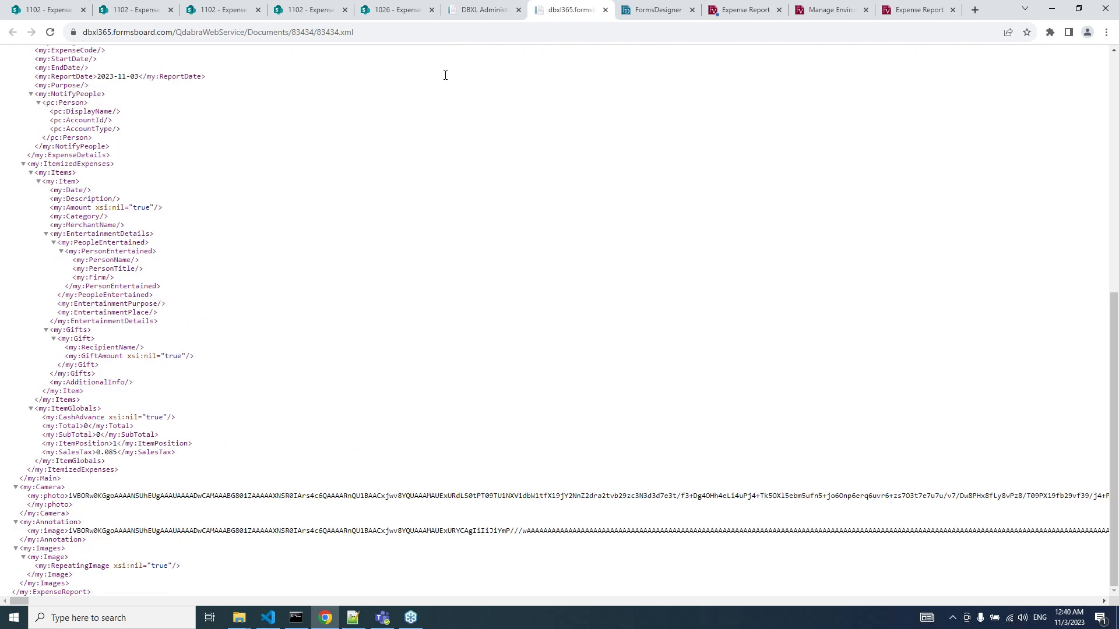
left_click(493, 13)
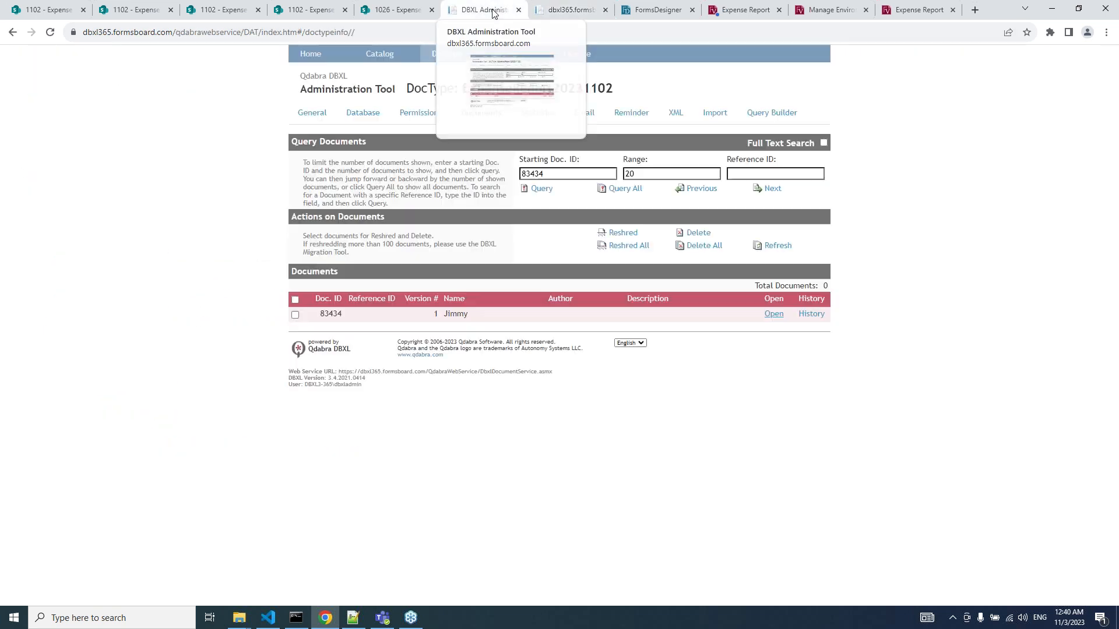
double_click(338, 315)
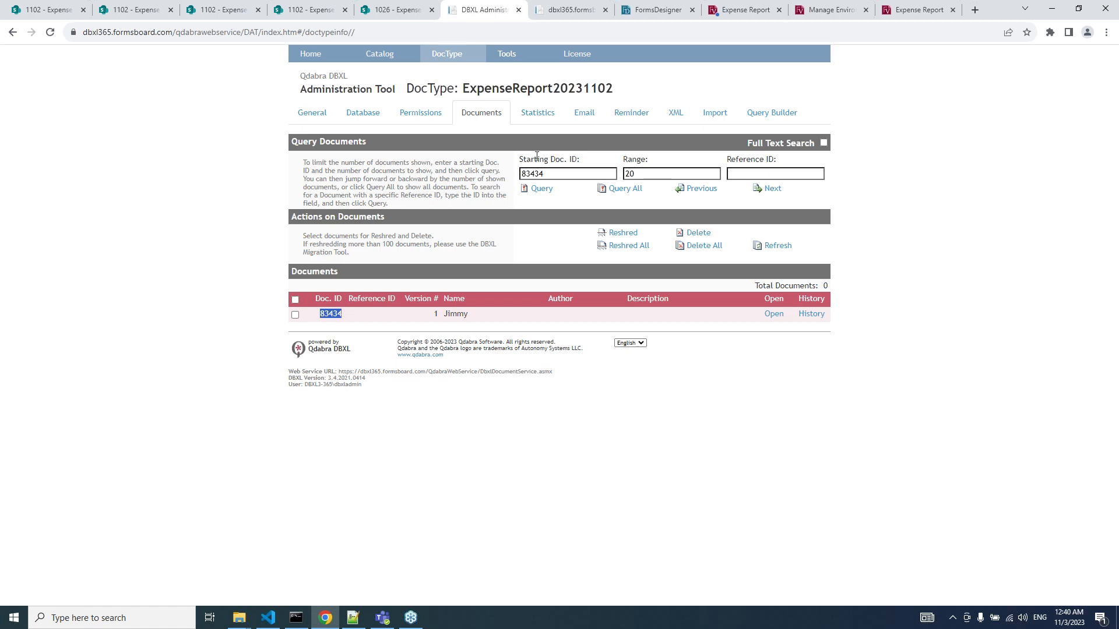
Dismiss the submission alert and reopen a fresh Expense Report form from the designer's menu.
left_click(730, 13)
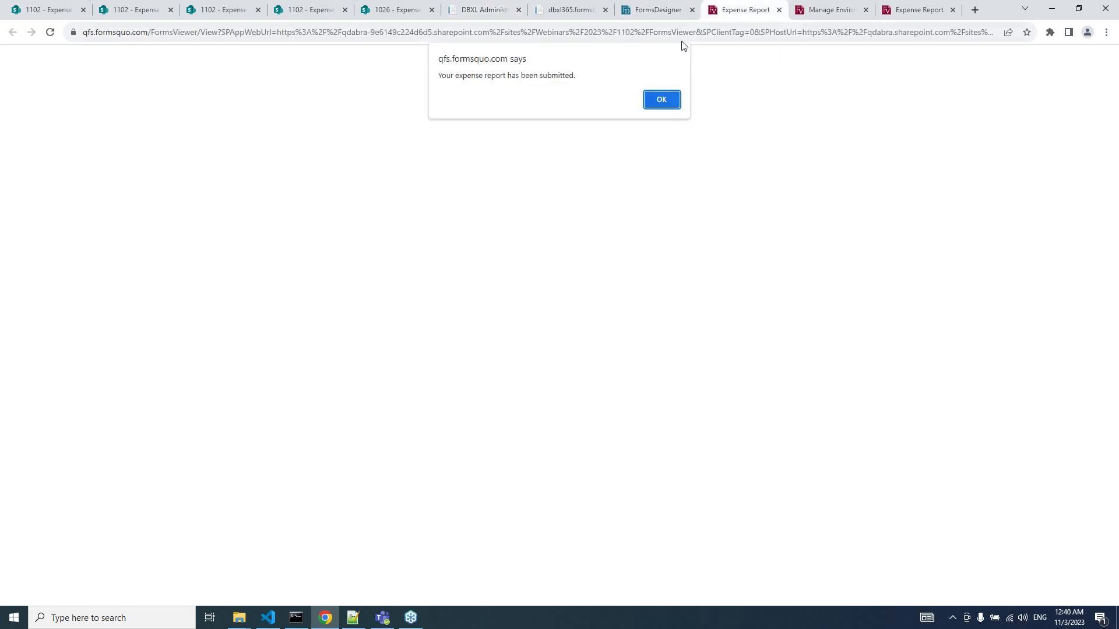
left_click(669, 100)
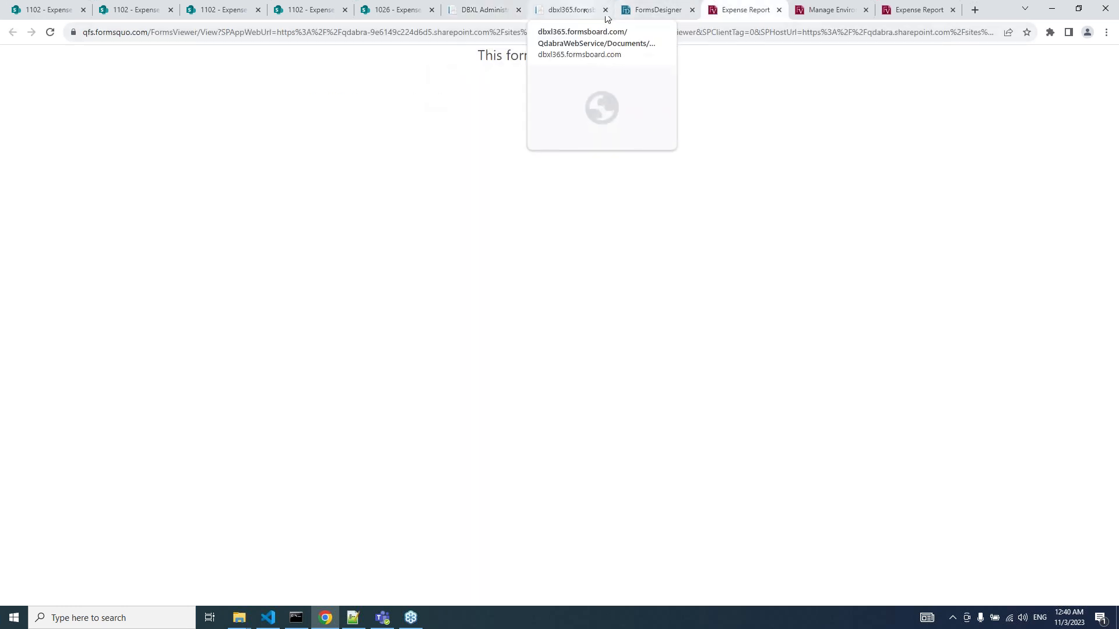
left_click(644, 12)
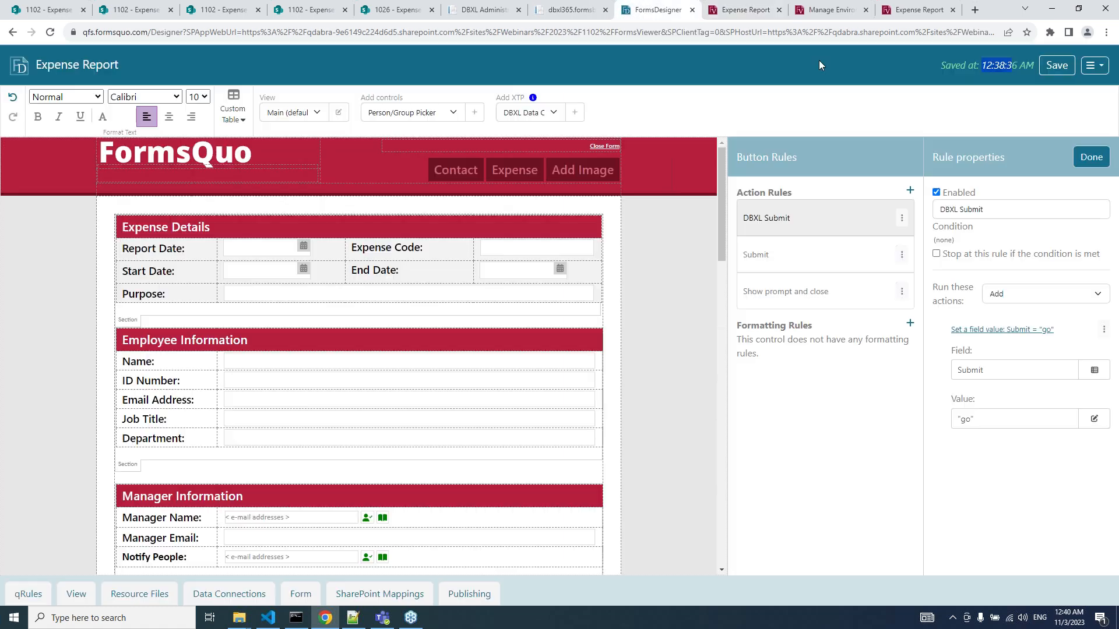
left_click(1095, 65)
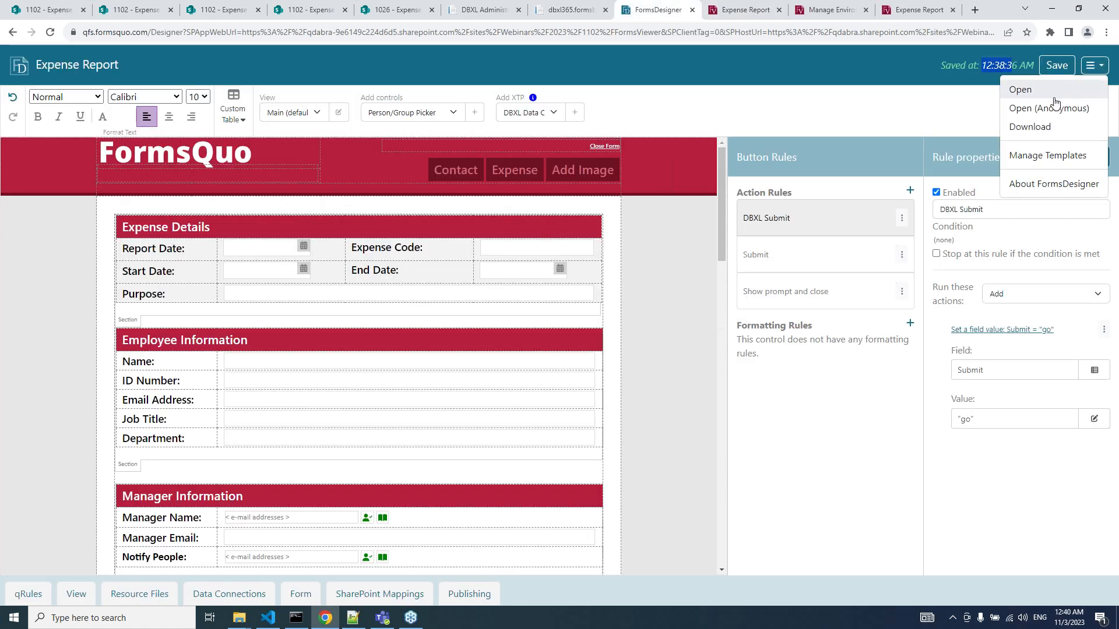
left_click(1051, 95)
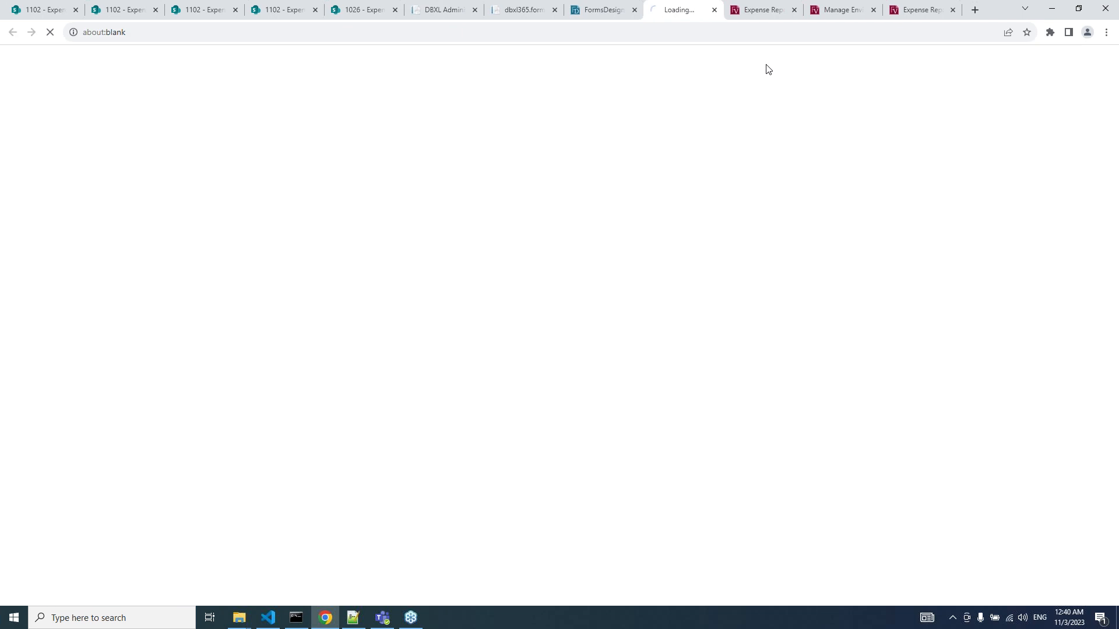
left_click(794, 10)
Append &docid=83434 to the form's web address and reload it.
left_click(707, 31)
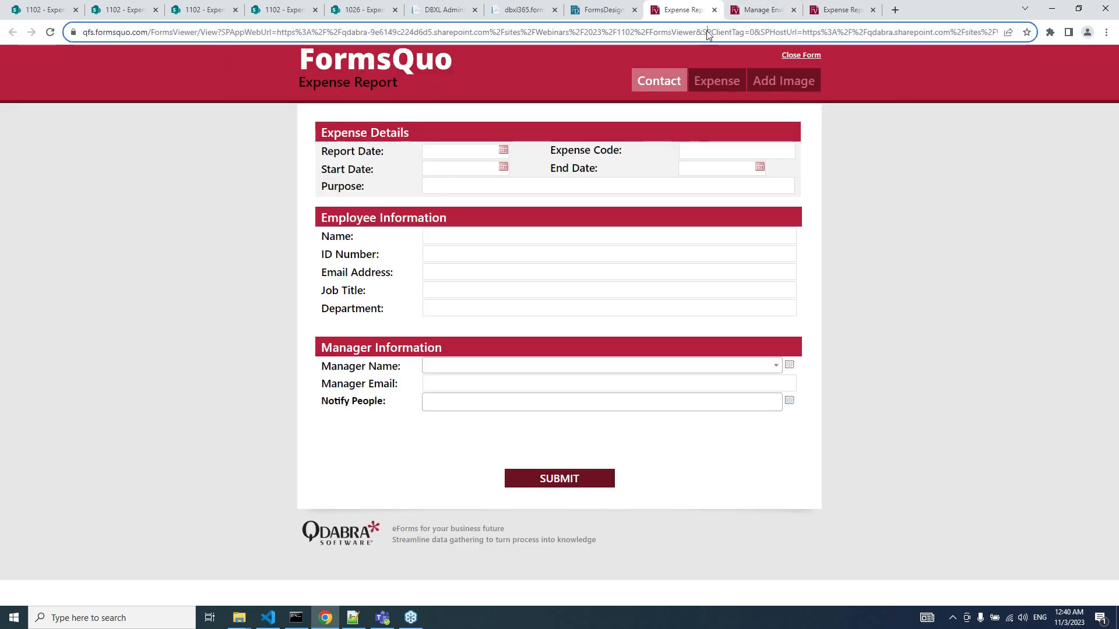
key("End")
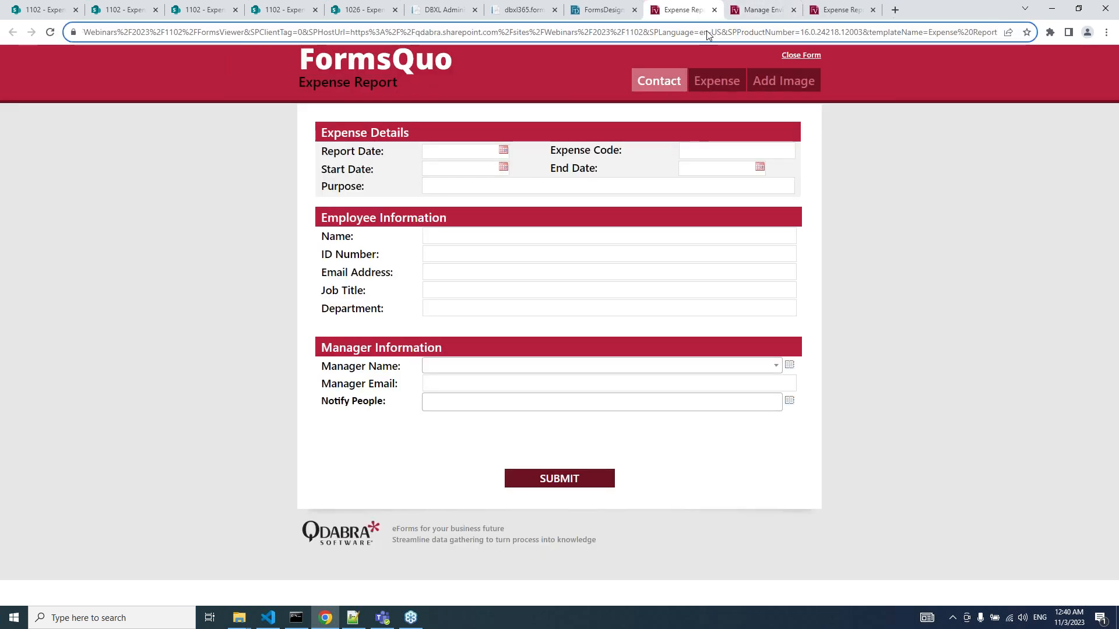
type("&doc")
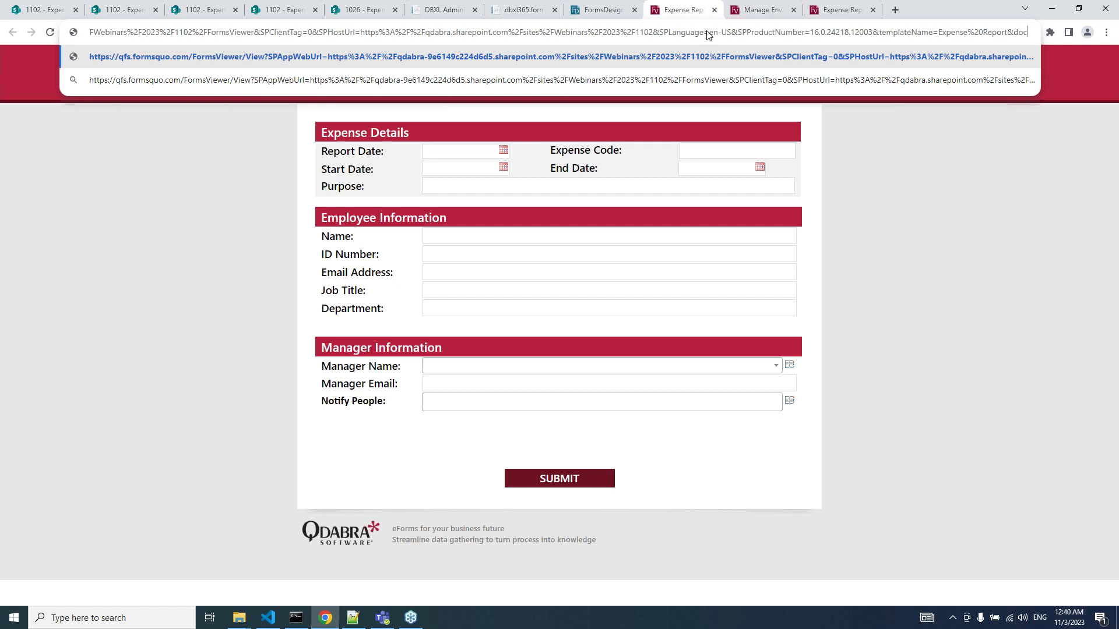
type("id=83434")
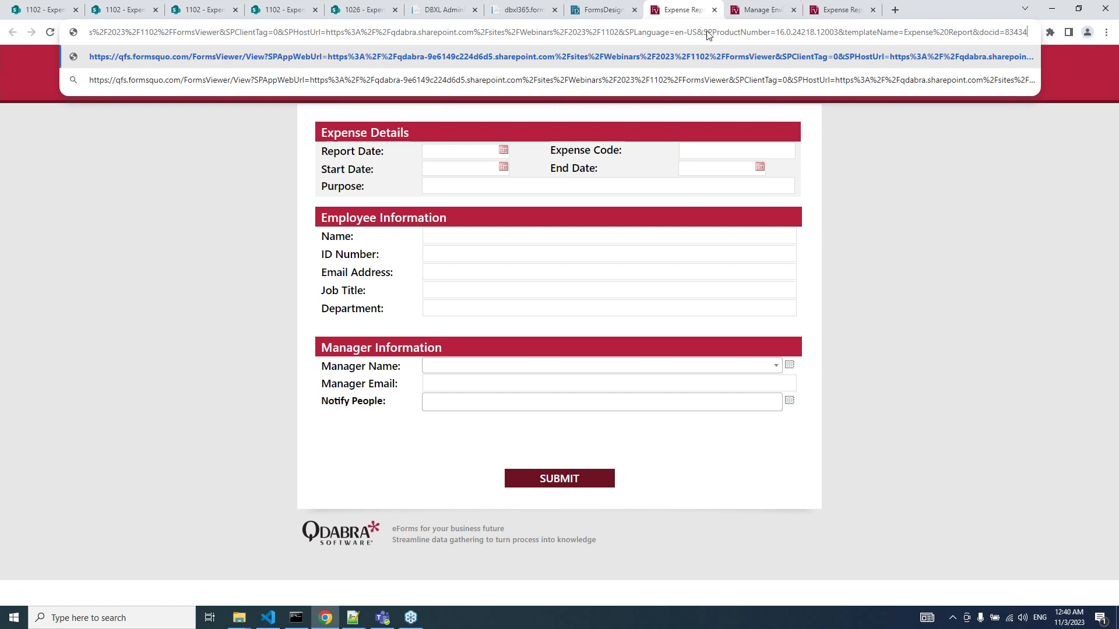
key("Return")
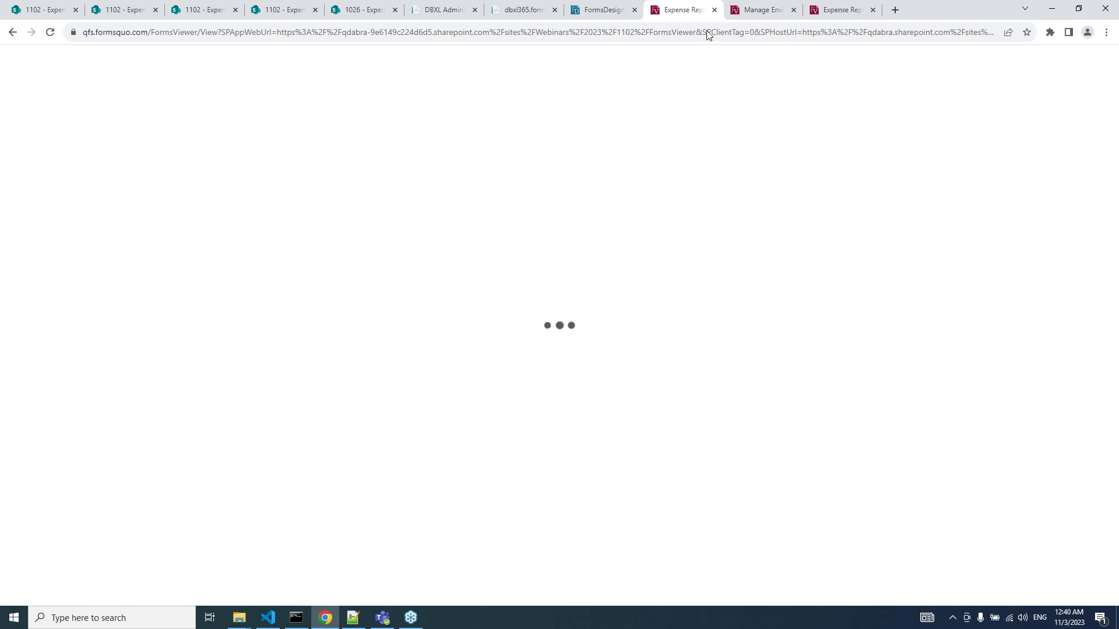